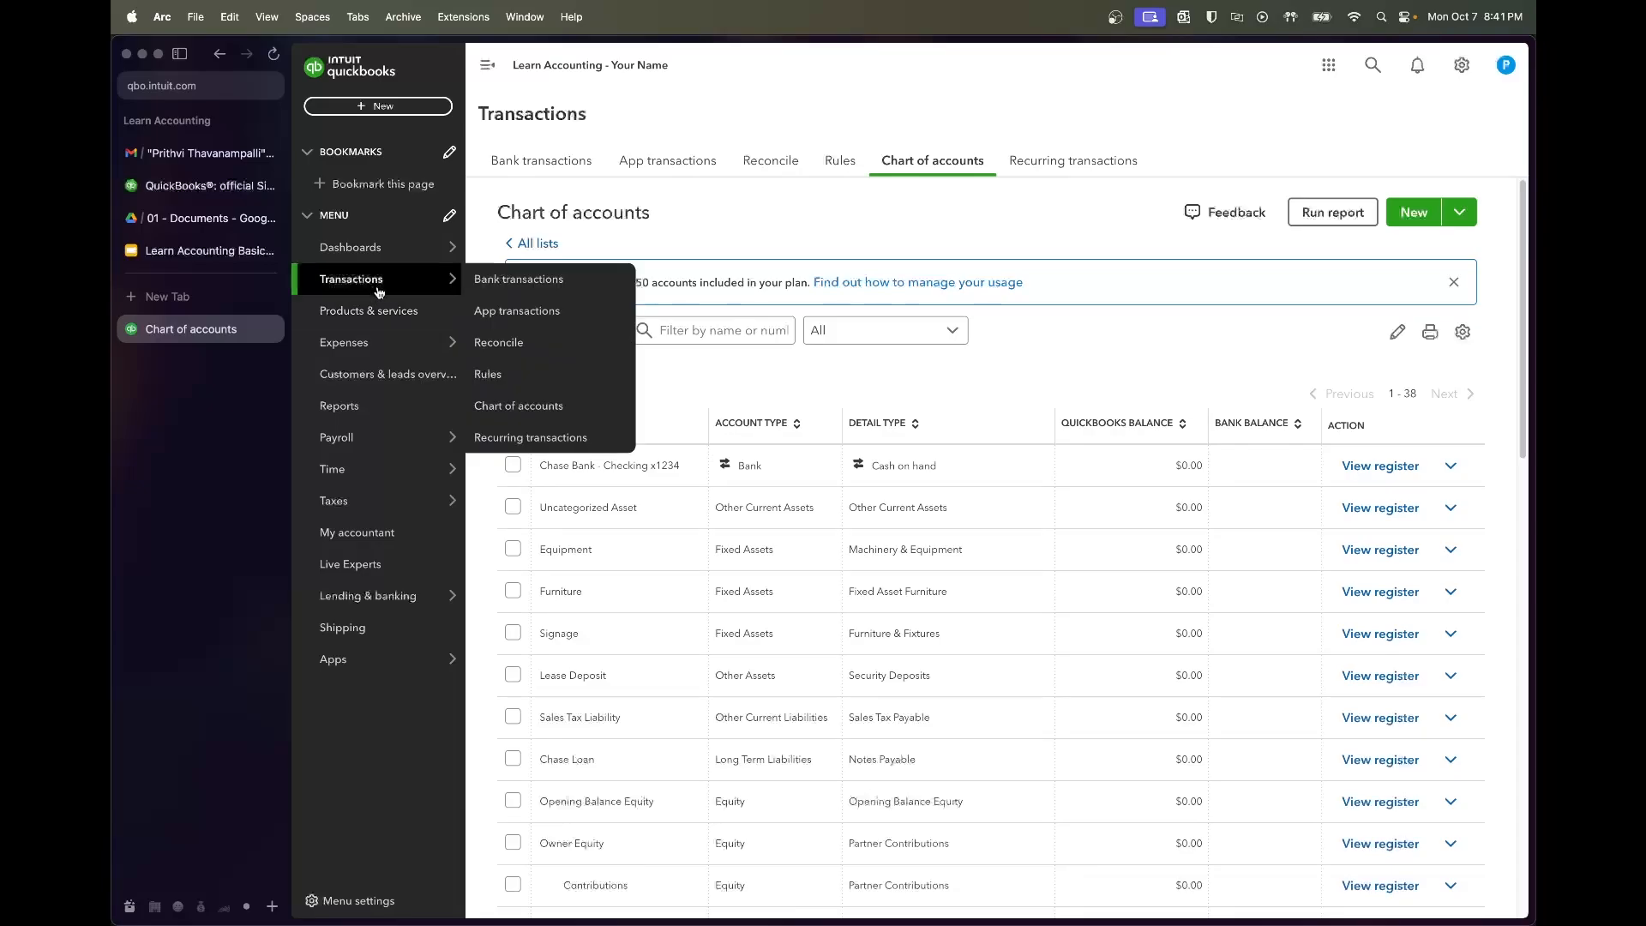
Open the bank transactions for review and sort them by date with the oldest first
left_click(514, 276)
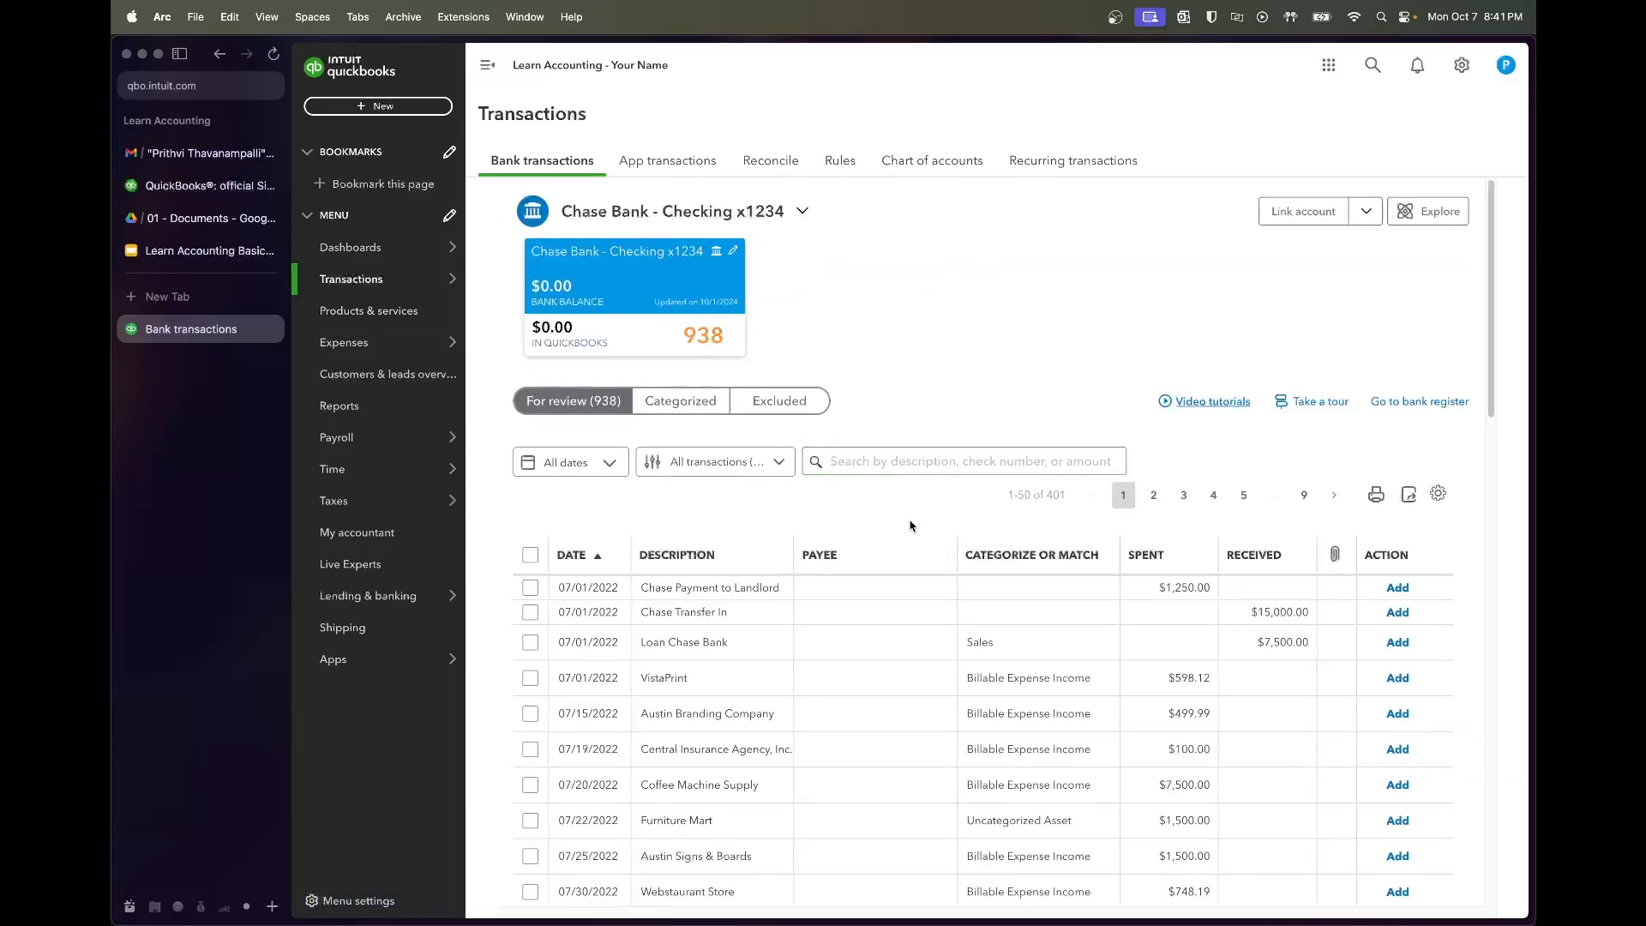
scroll(911, 525, "down", 2)
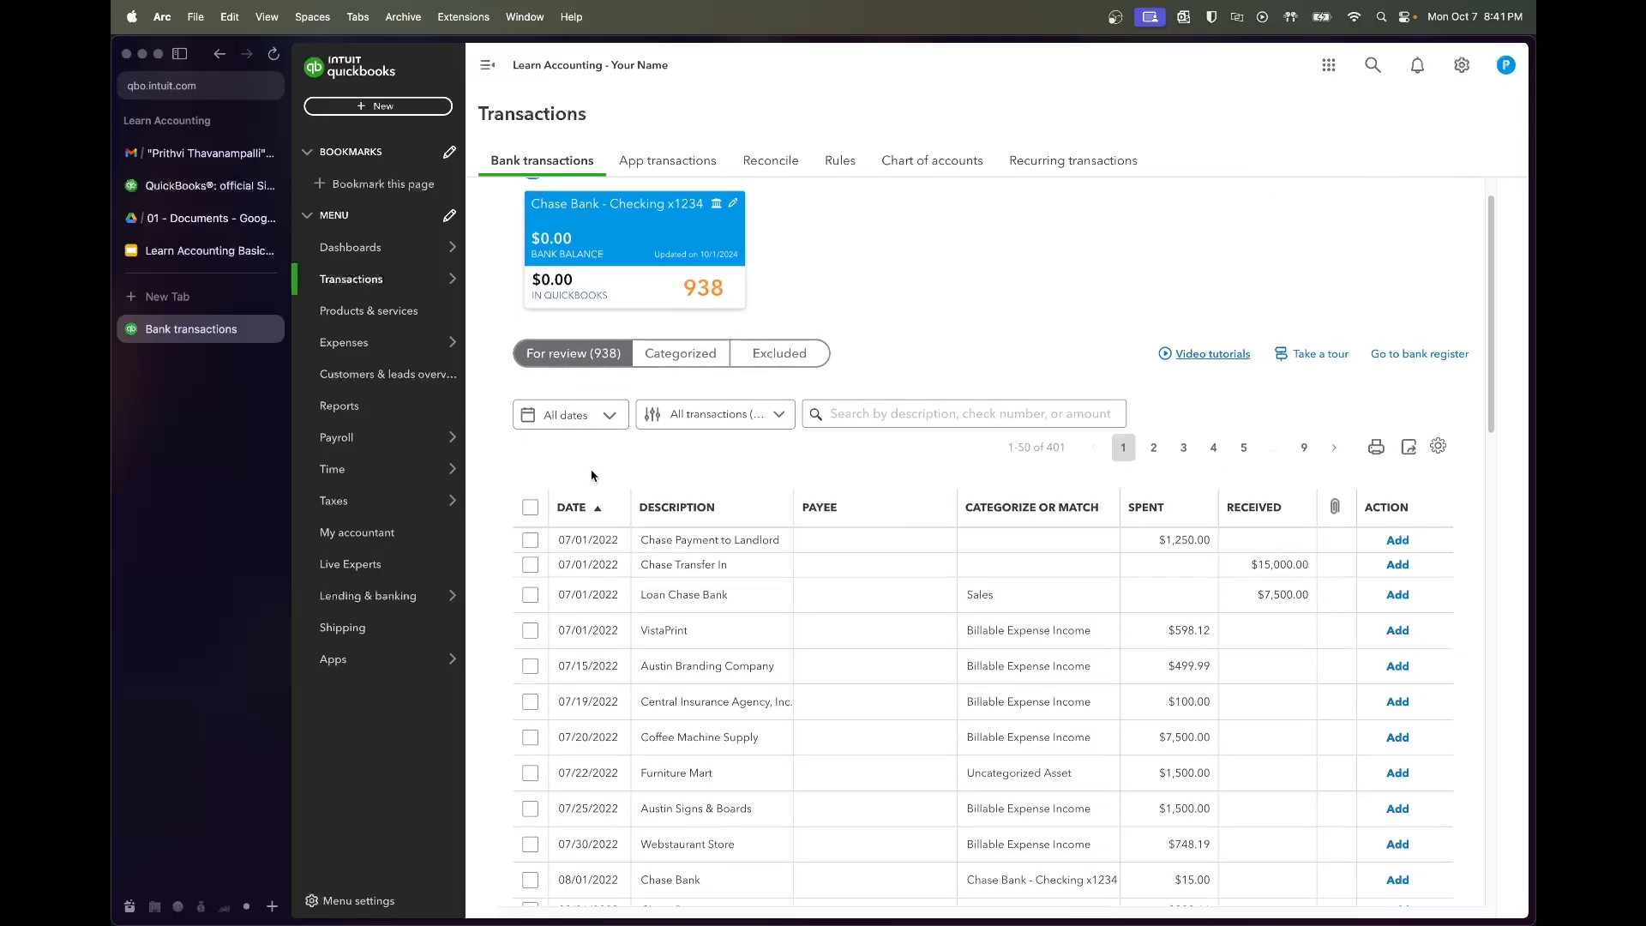
left_click(590, 507)
scroll(818, 462, "down", 1)
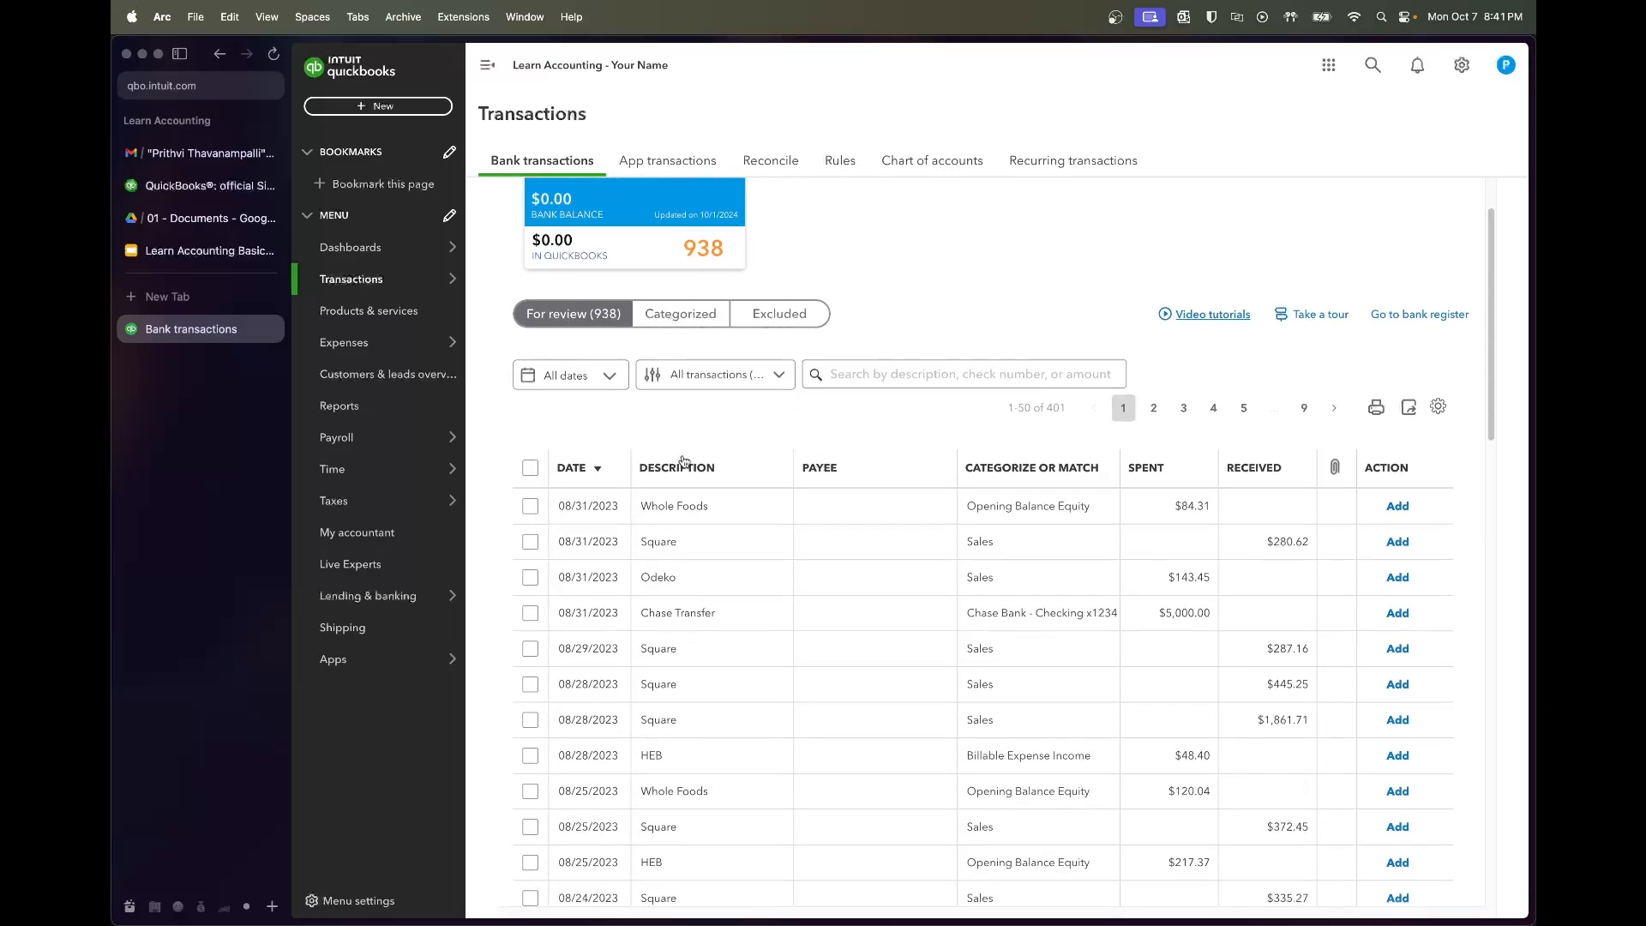
left_click(606, 476)
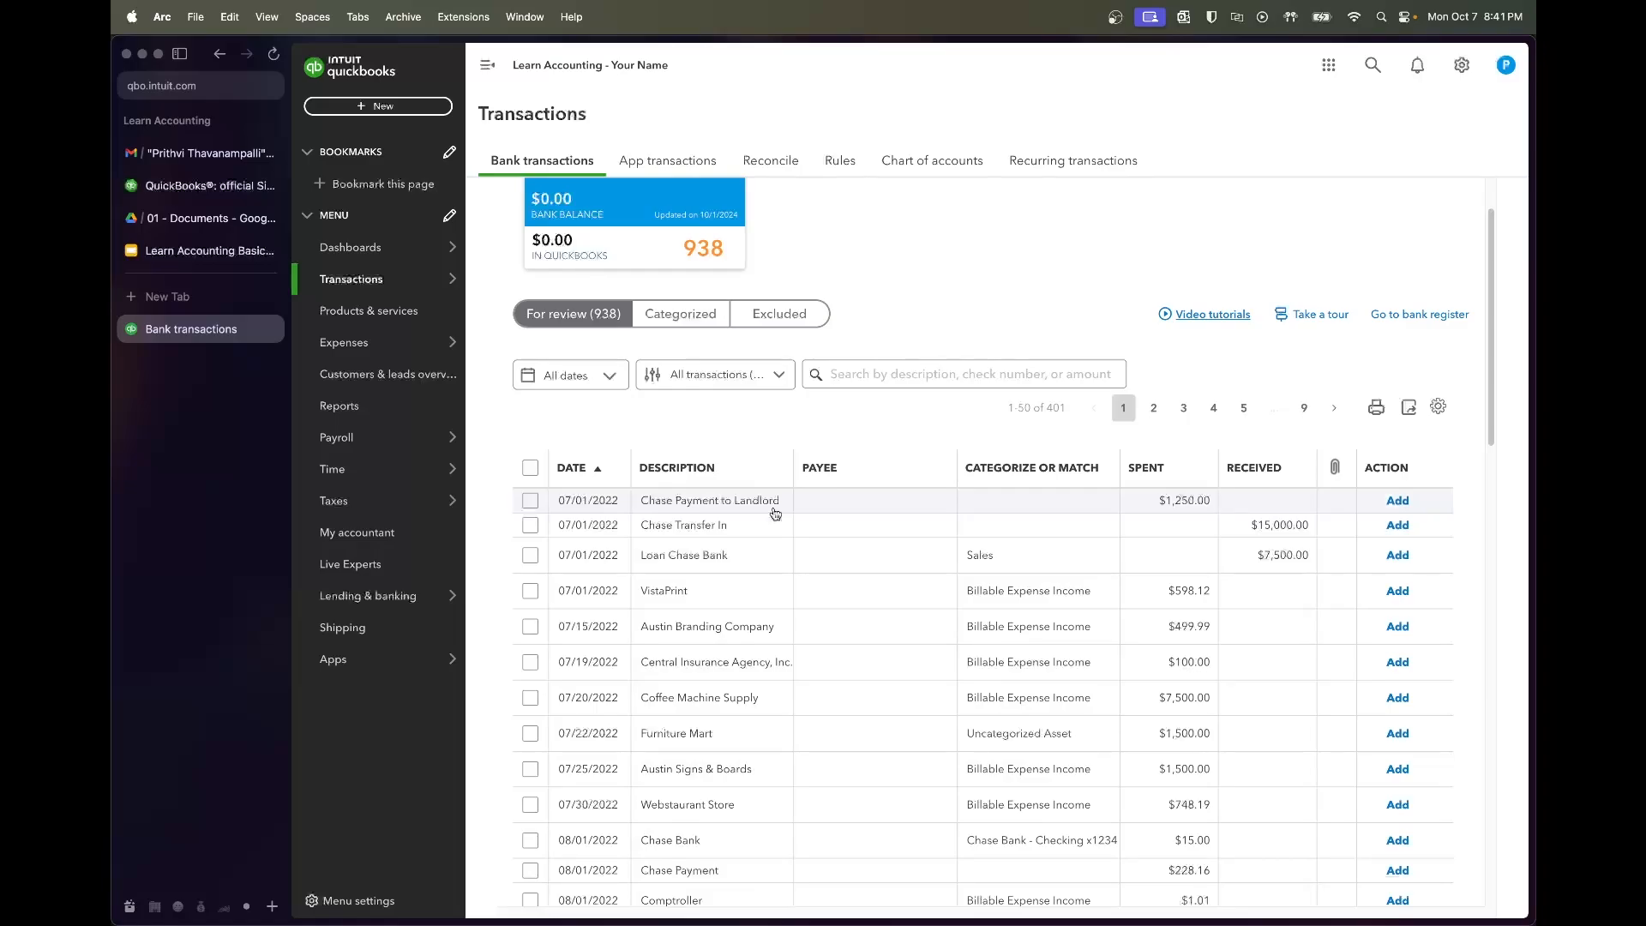
Filter the bank transactions to a custom date range from 07/01/2022 to 07/31/2022
scroll(719, 411, "up", 1)
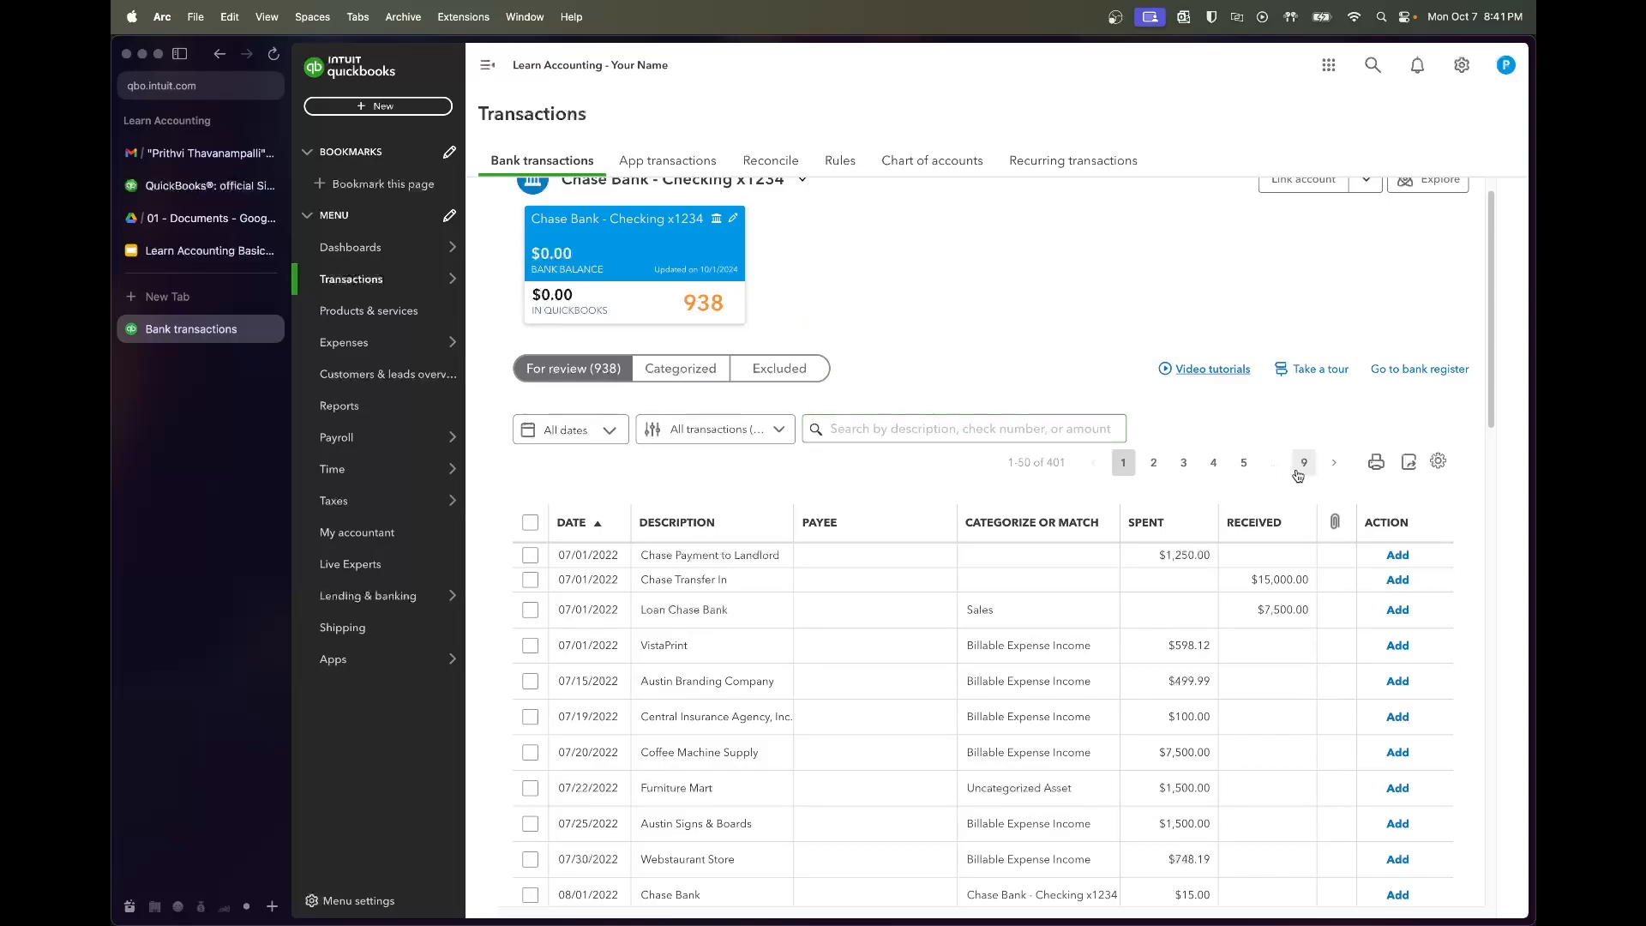
left_click(613, 429)
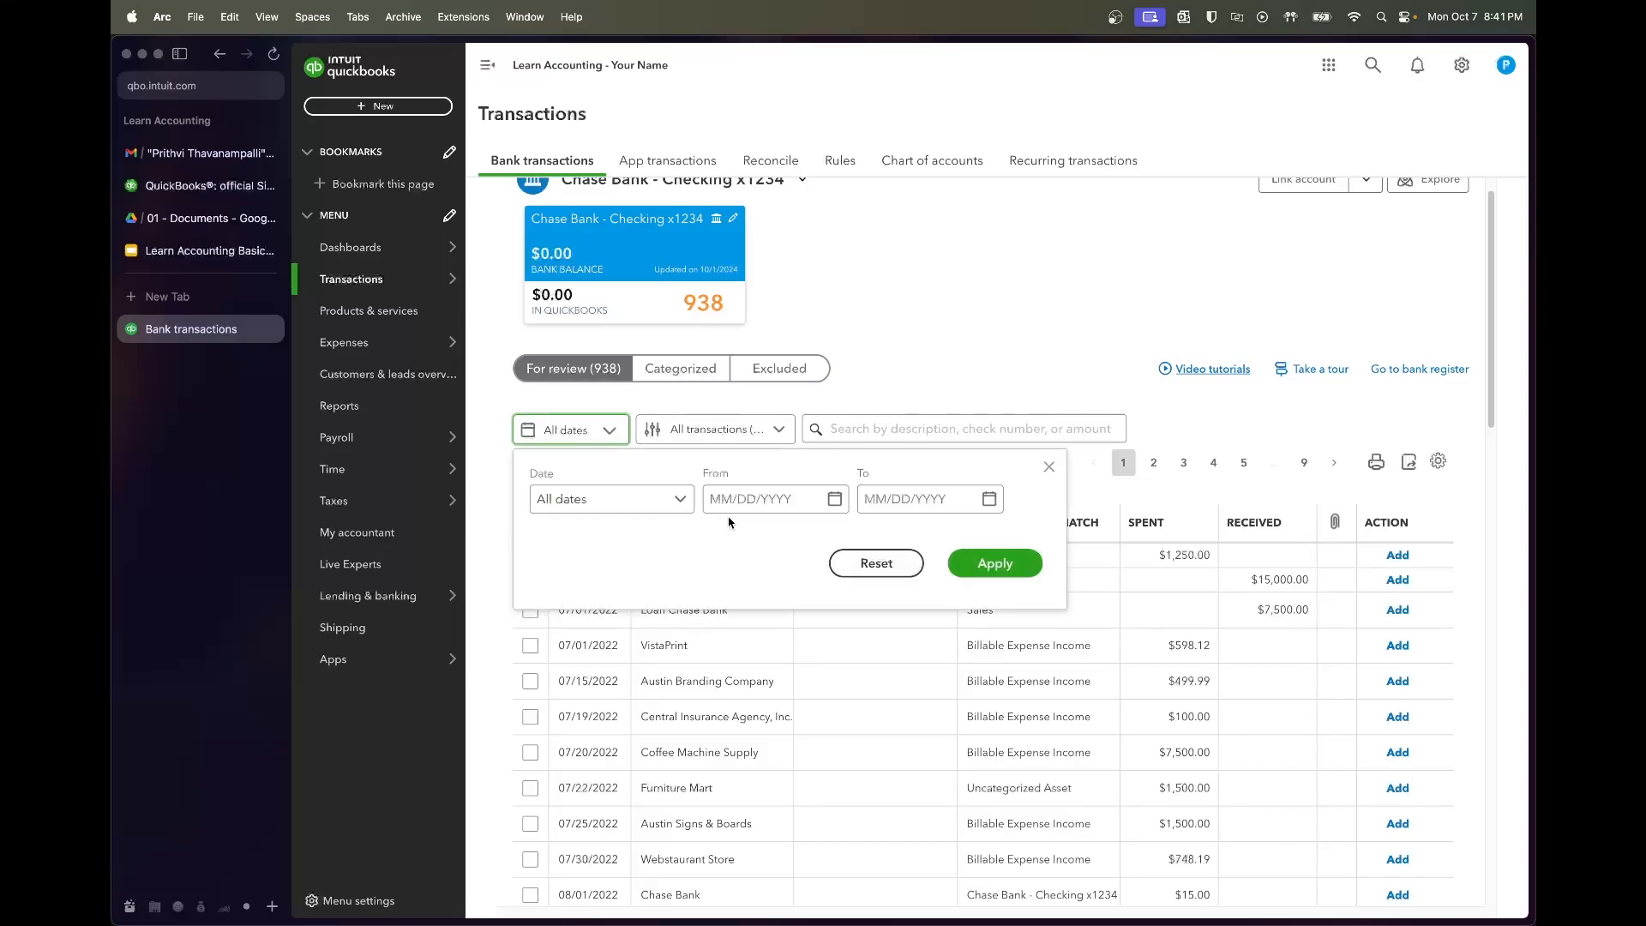
left_click(756, 497)
type("07/01/2022")
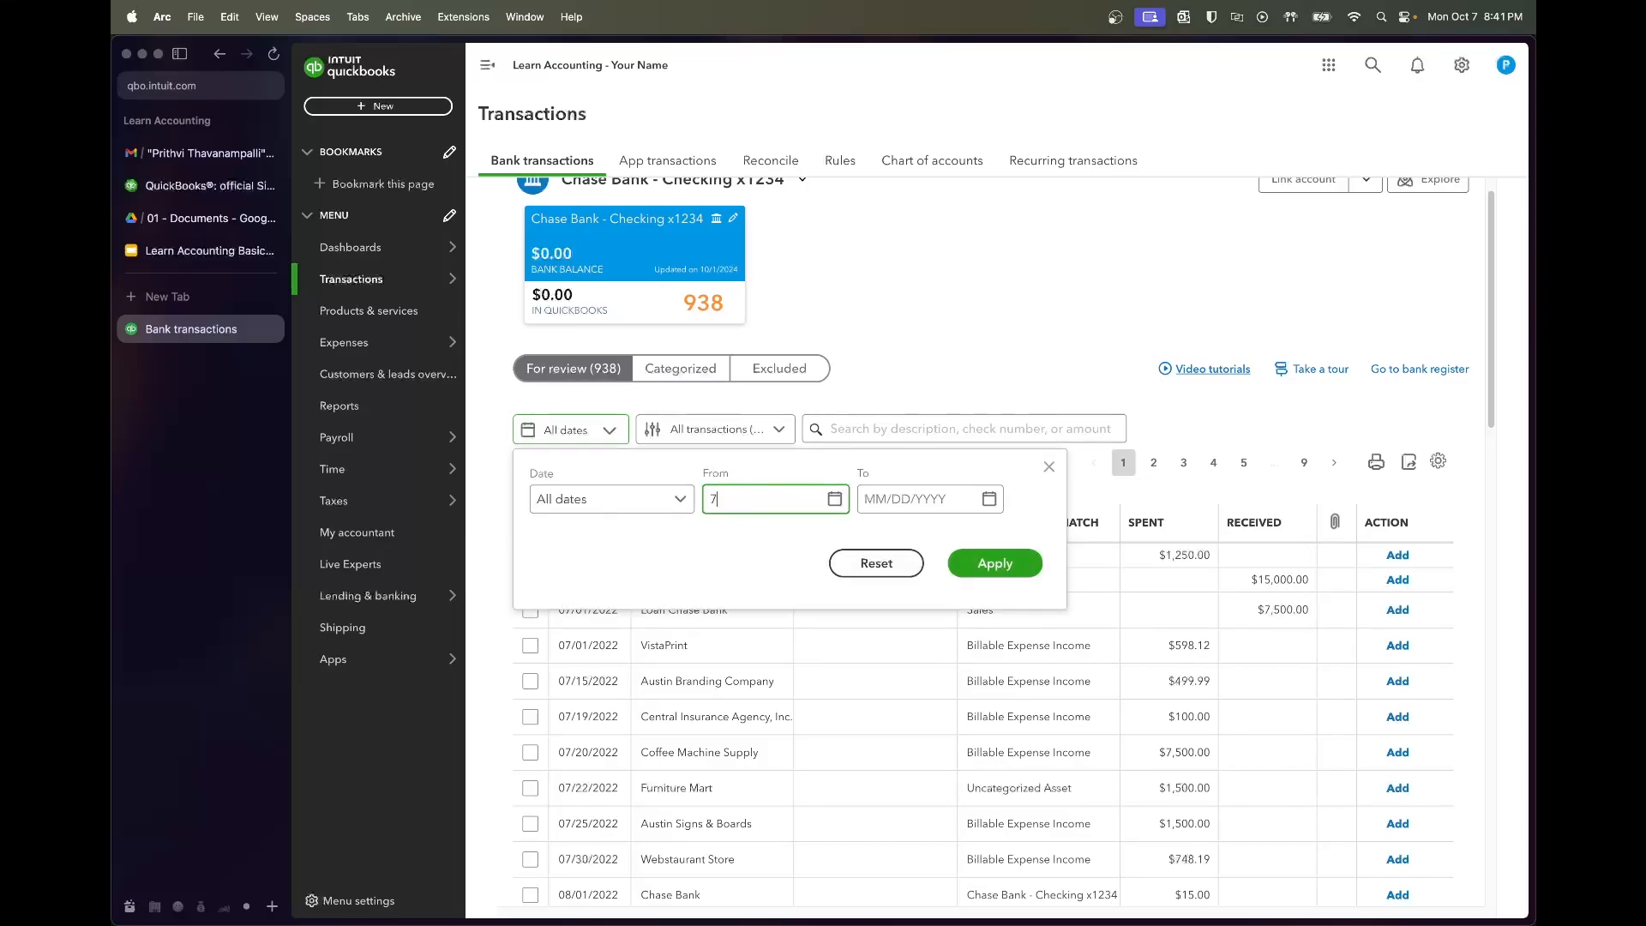
key("Tab")
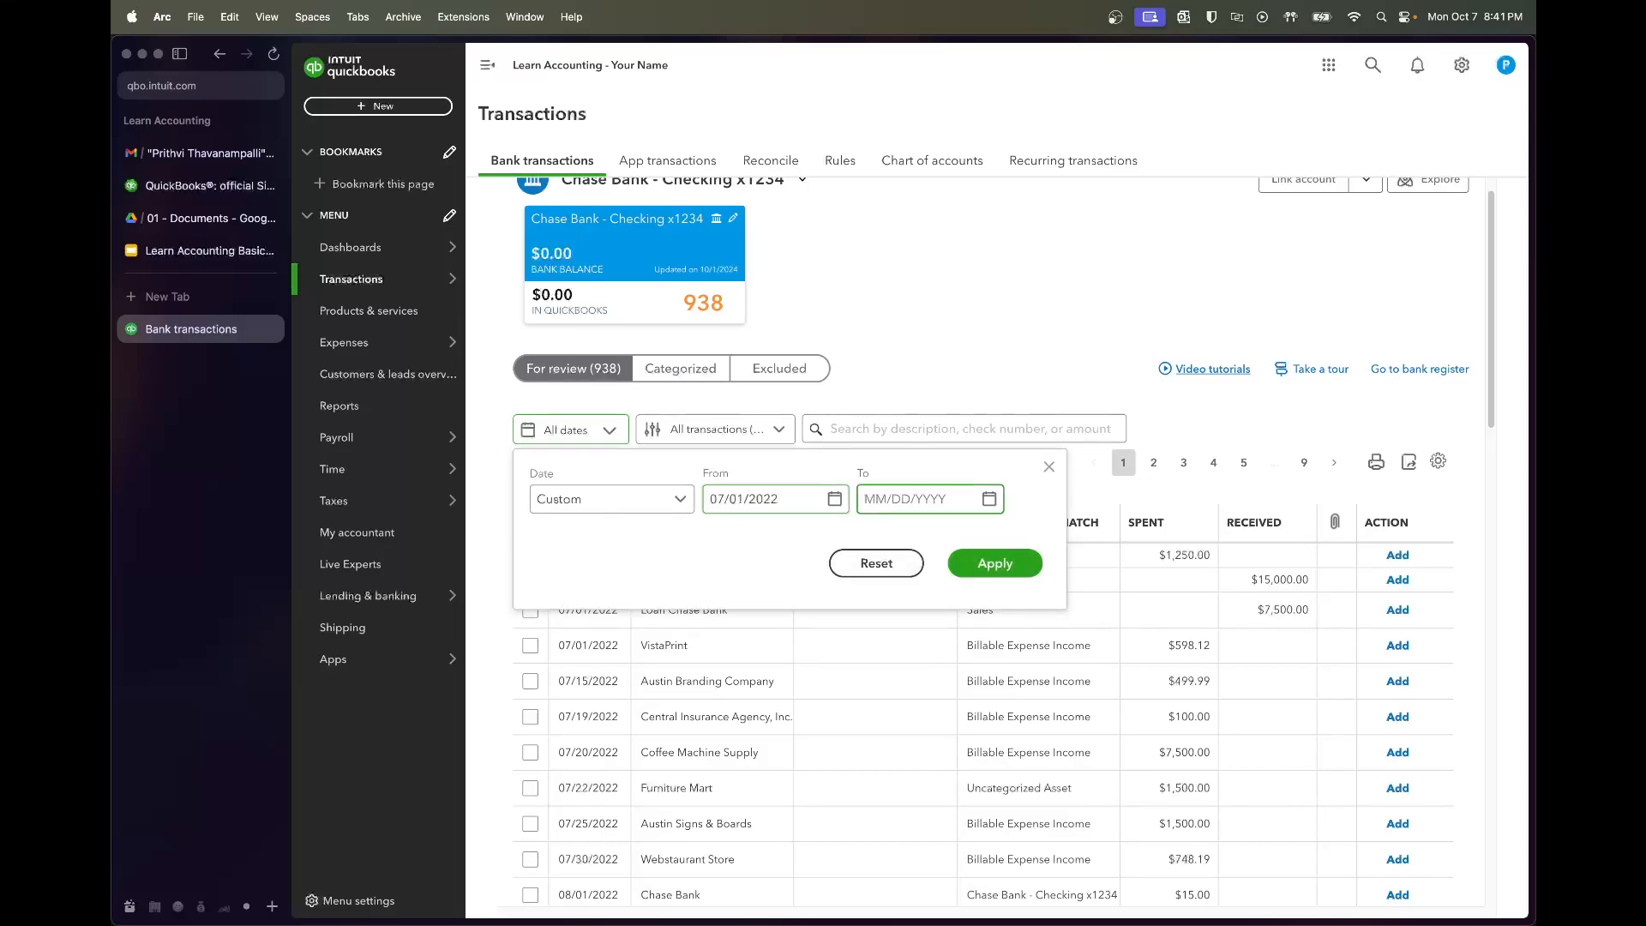
type("07/31/2022")
key("Tab")
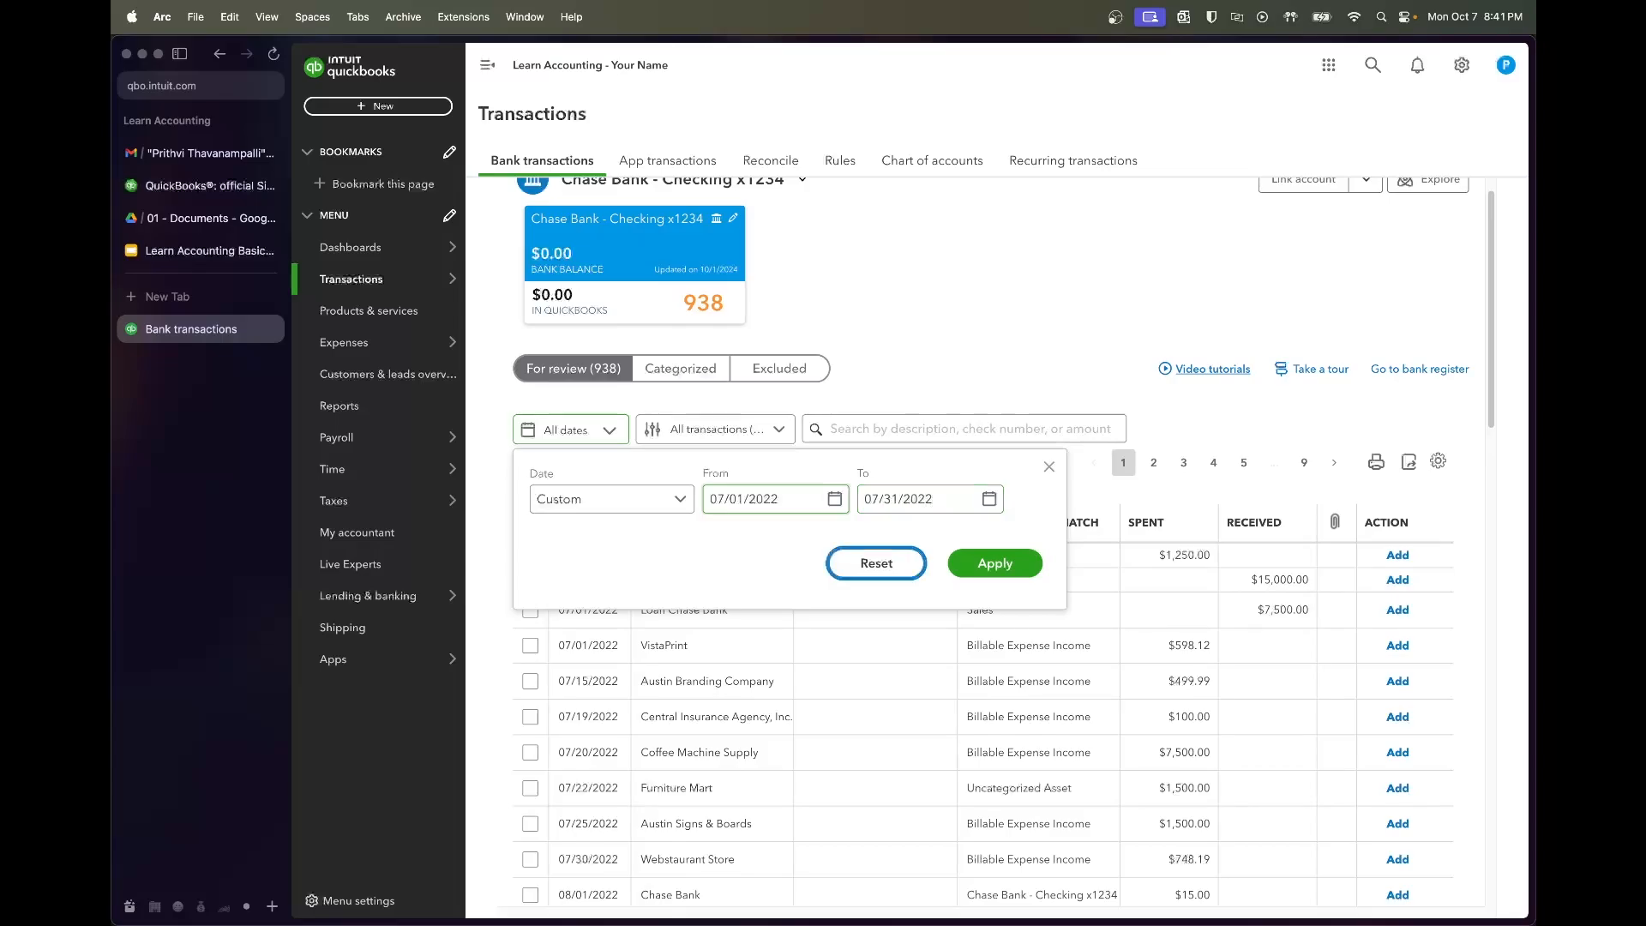
key("Tab")
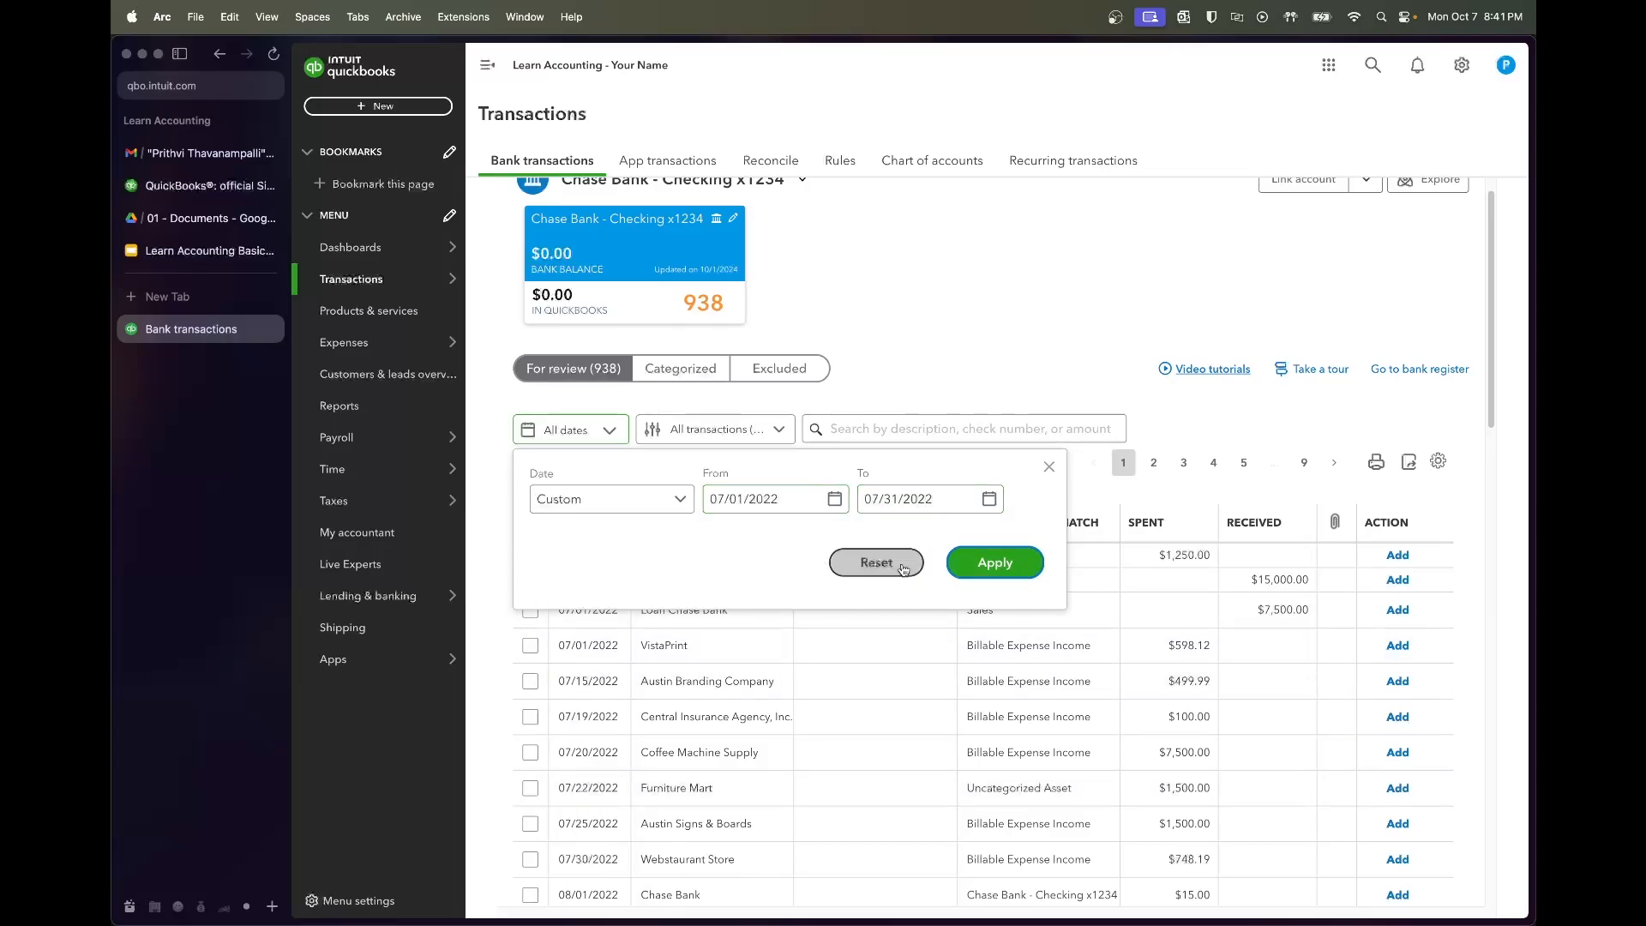
left_click(1021, 570)
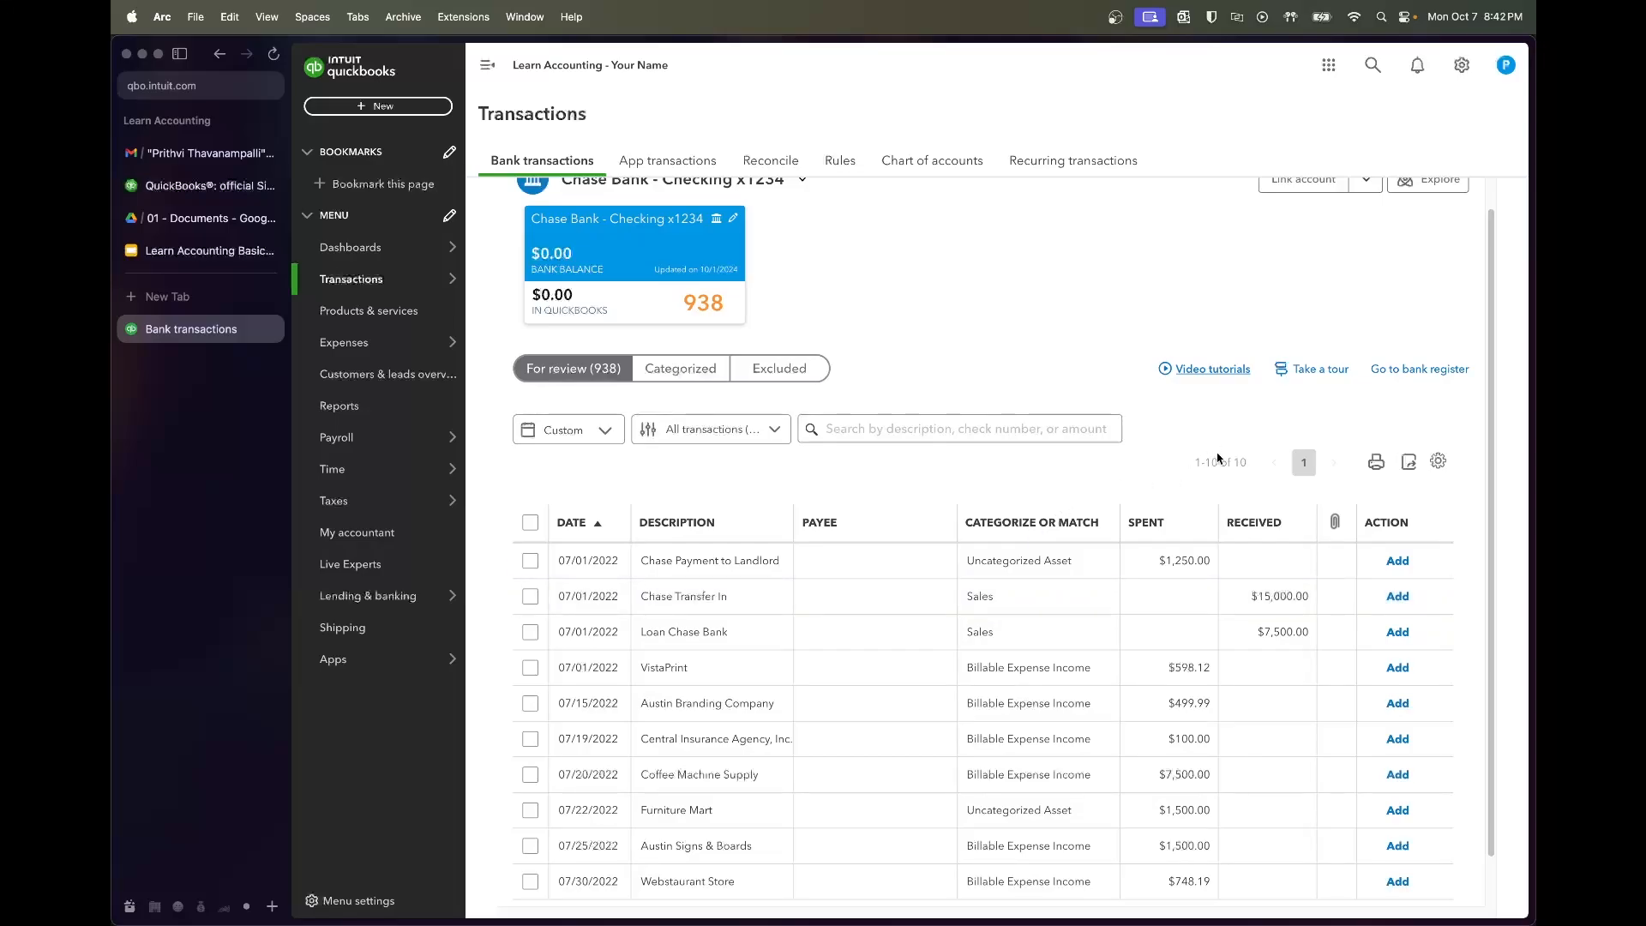
scroll(992, 502, "down", 1)
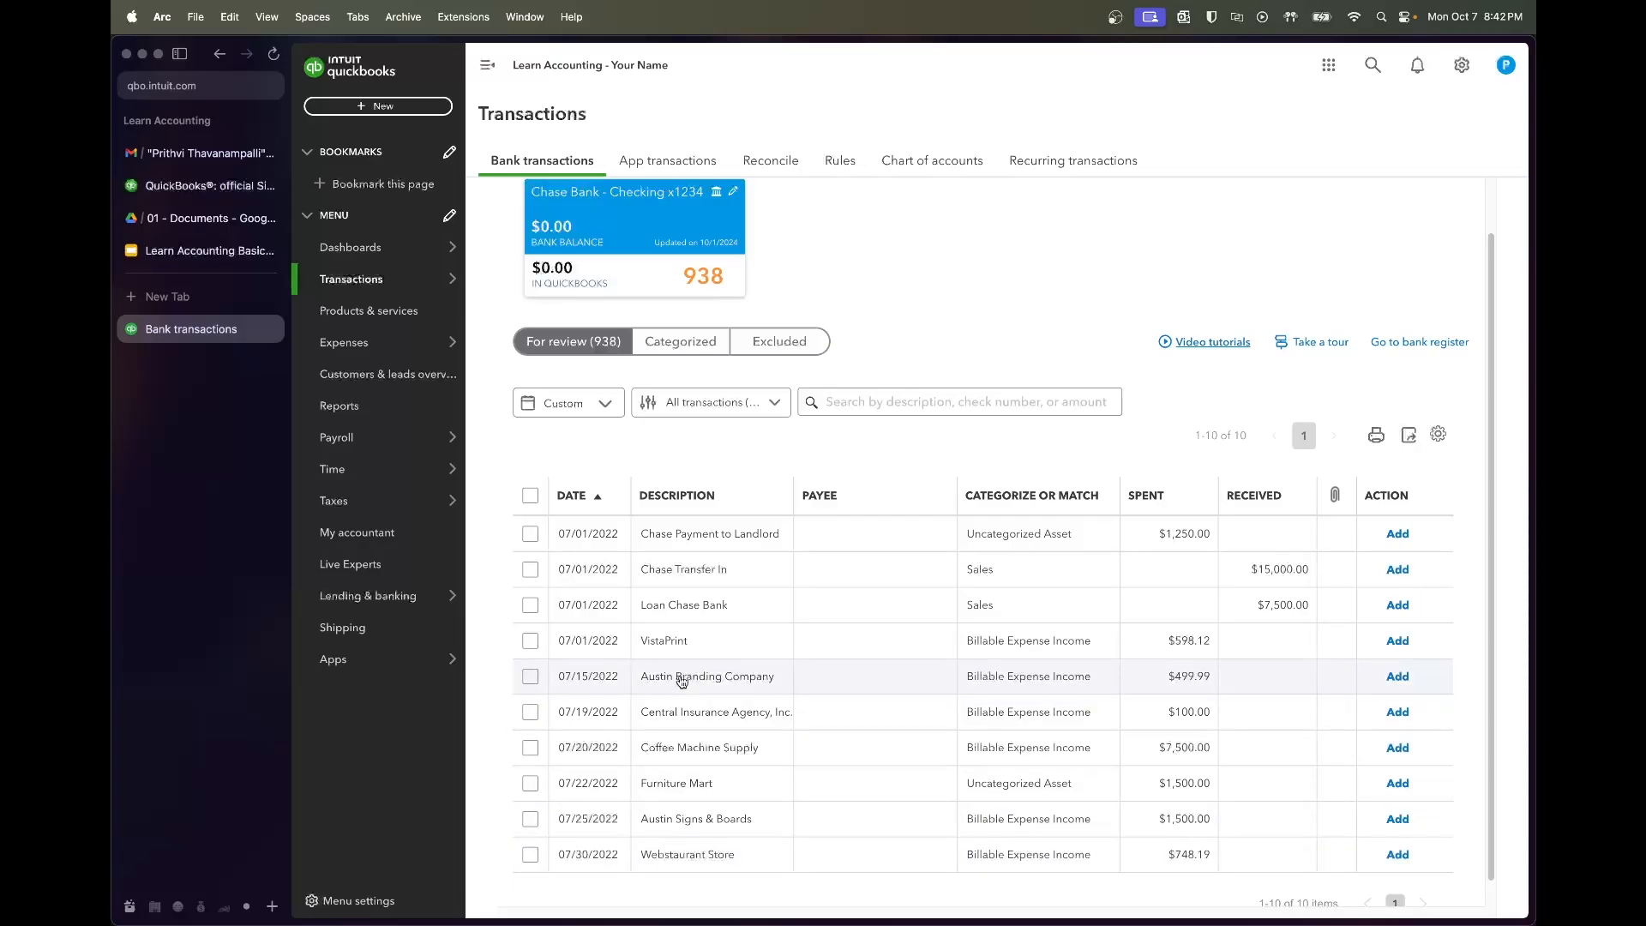
left_click(529, 535)
left_click(530, 615, "shift")
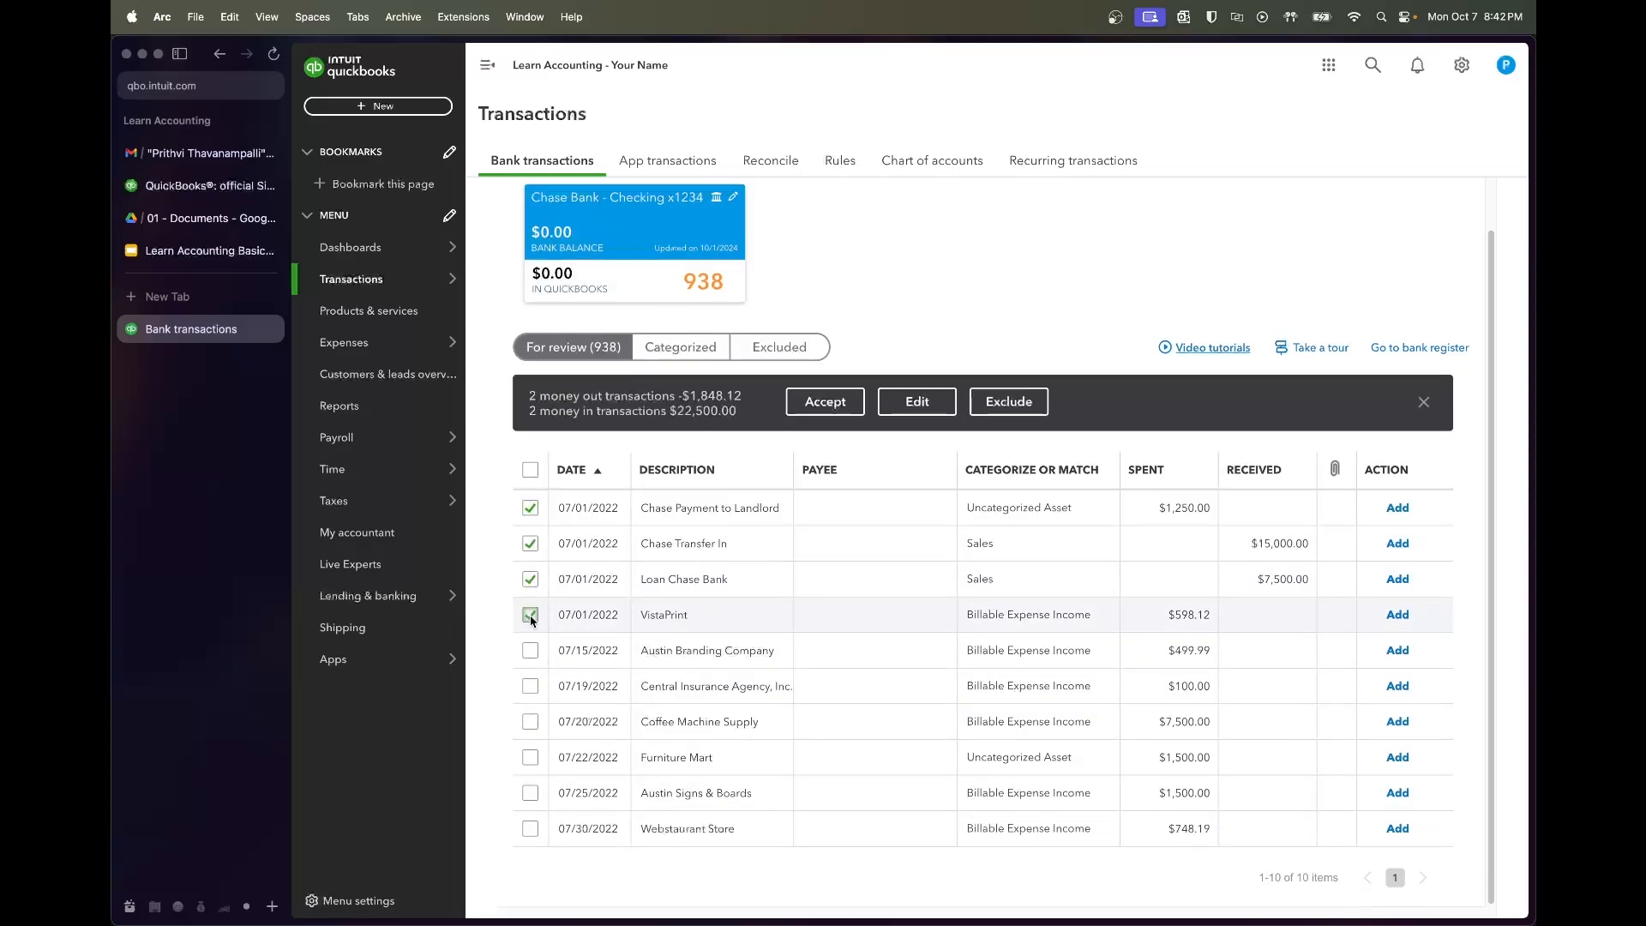
left_click(530, 509)
left_click(530, 470)
left_click(530, 470)
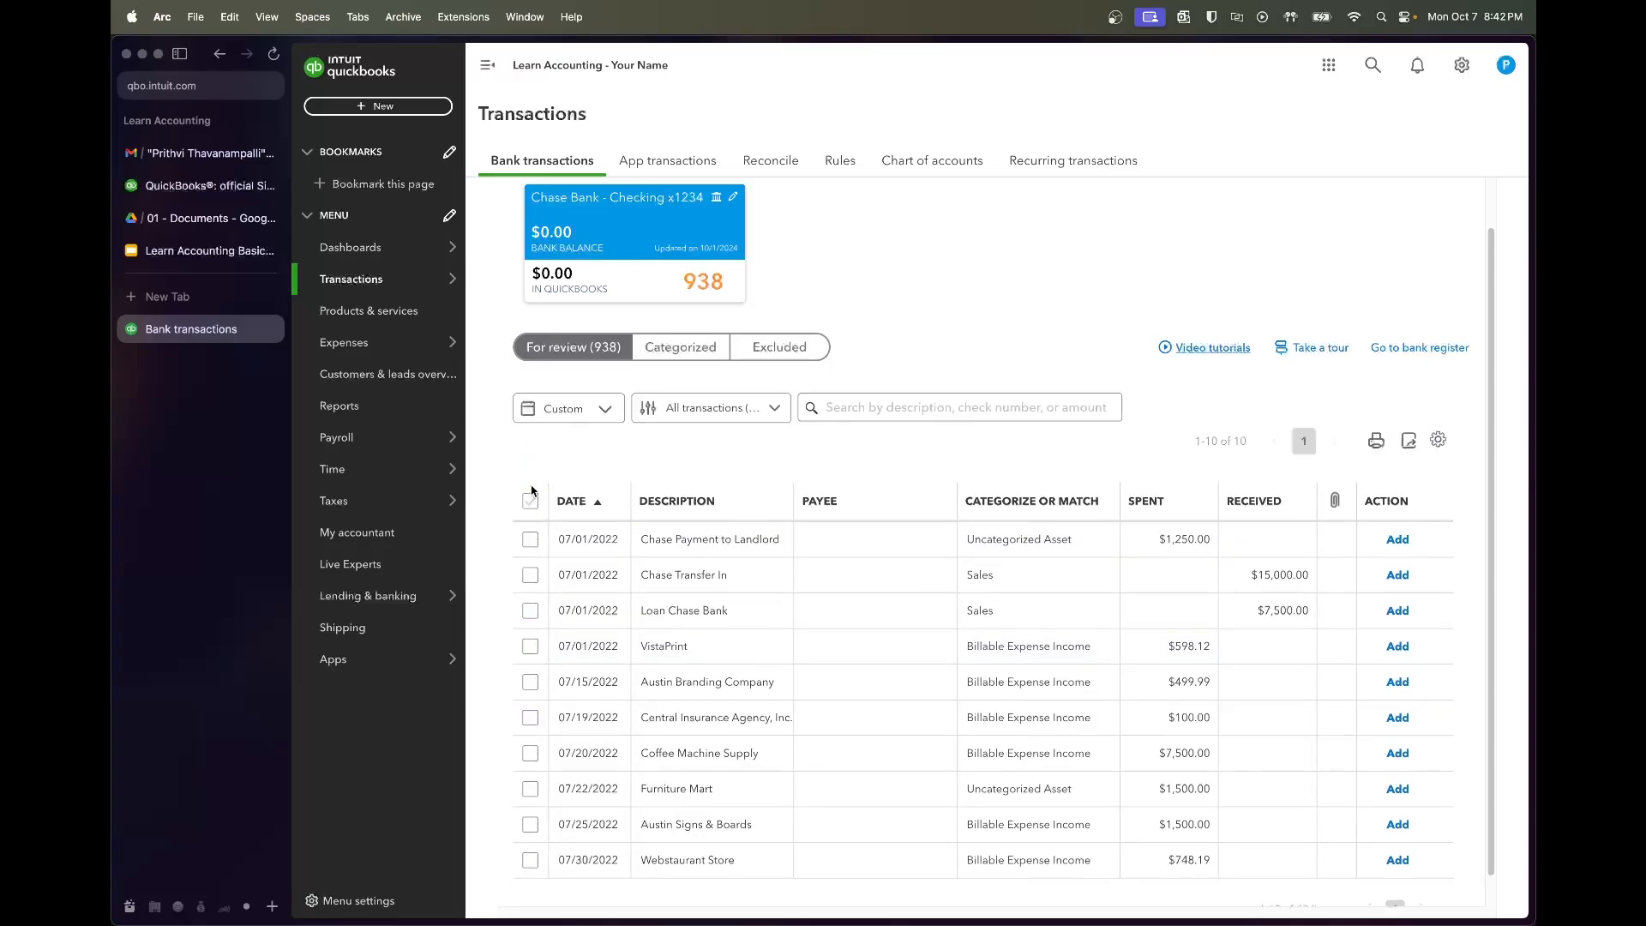
left_click(530, 539)
left_click(531, 615, "shift")
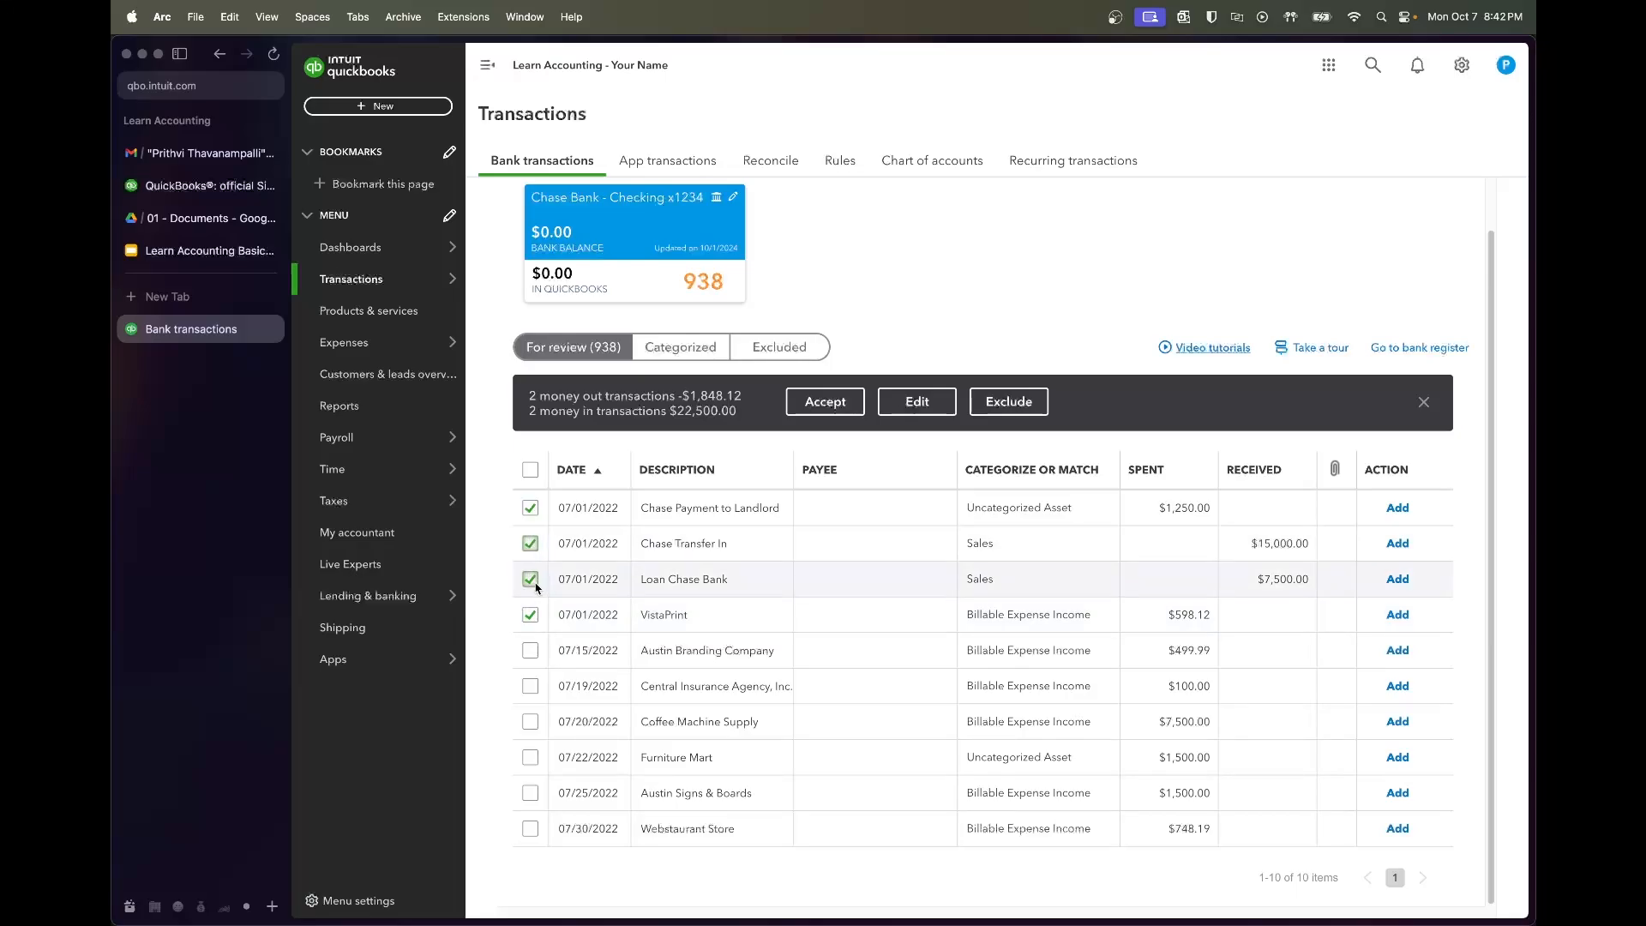
left_click(530, 580, "shift")
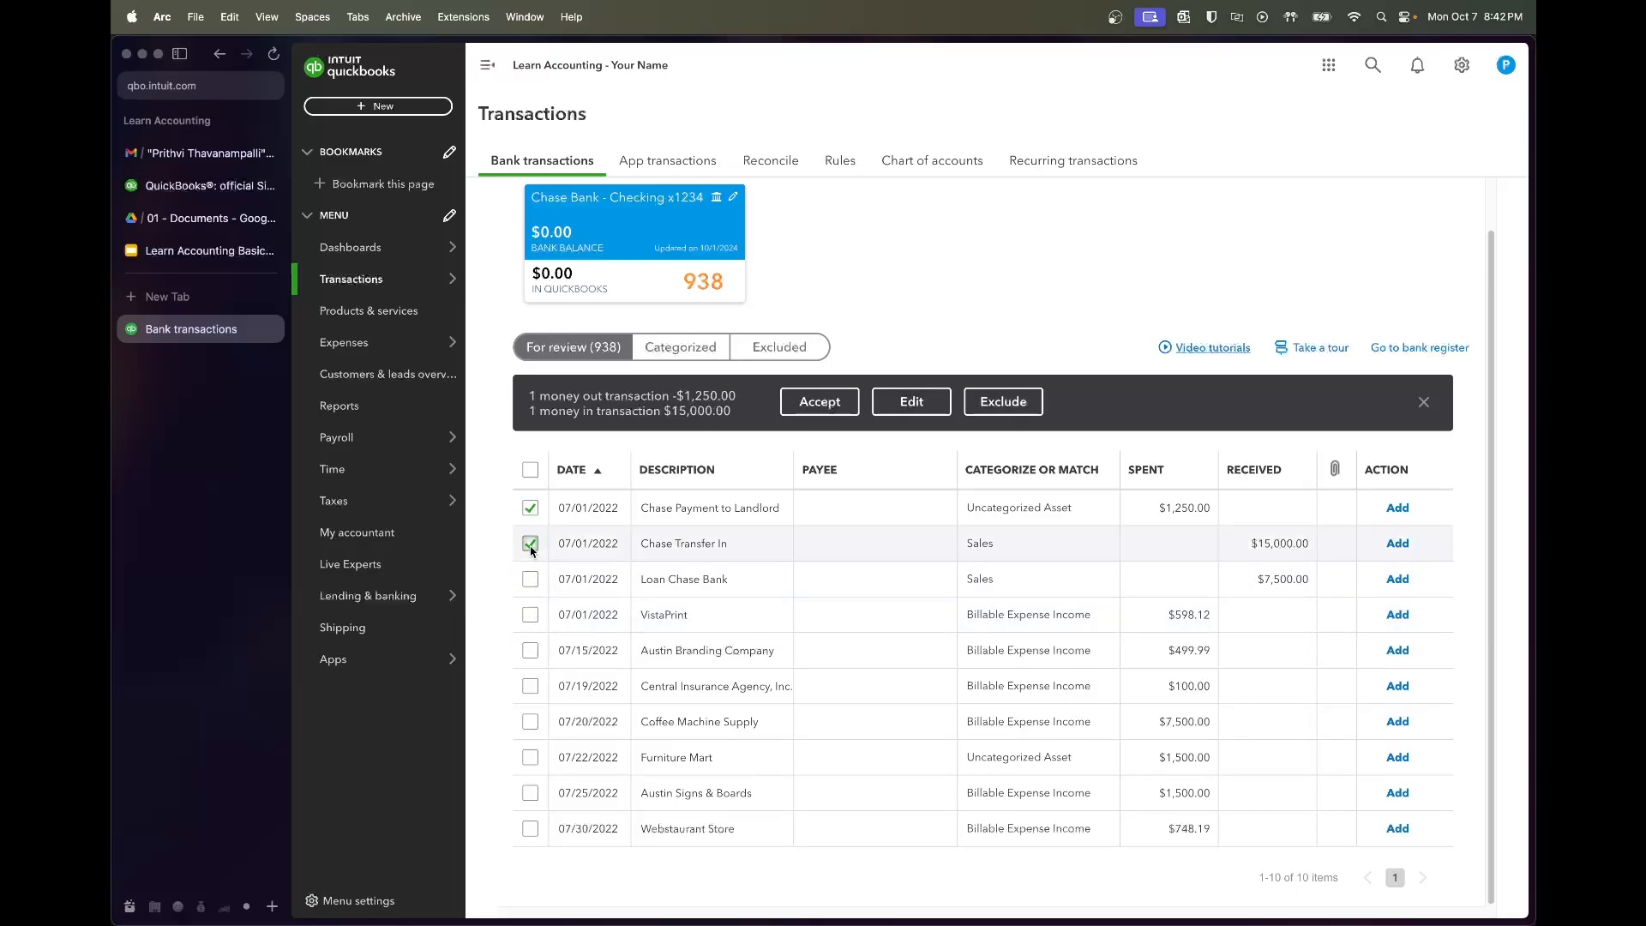
left_click(530, 543)
left_click(530, 509)
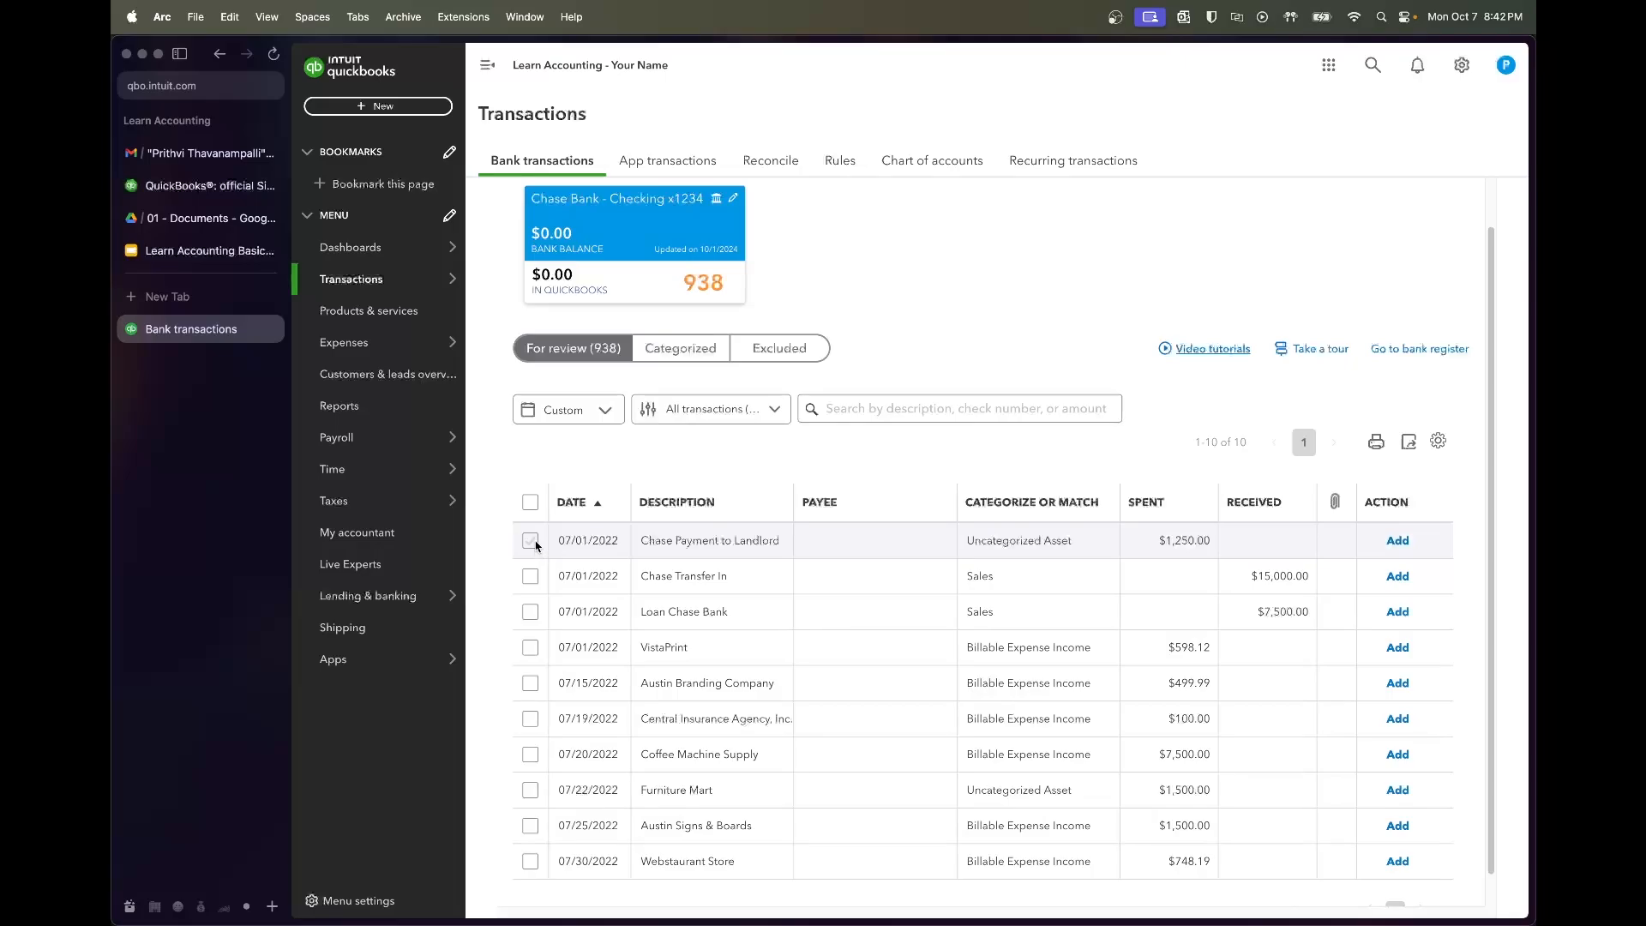
left_click(531, 541)
left_click(530, 616, "shift")
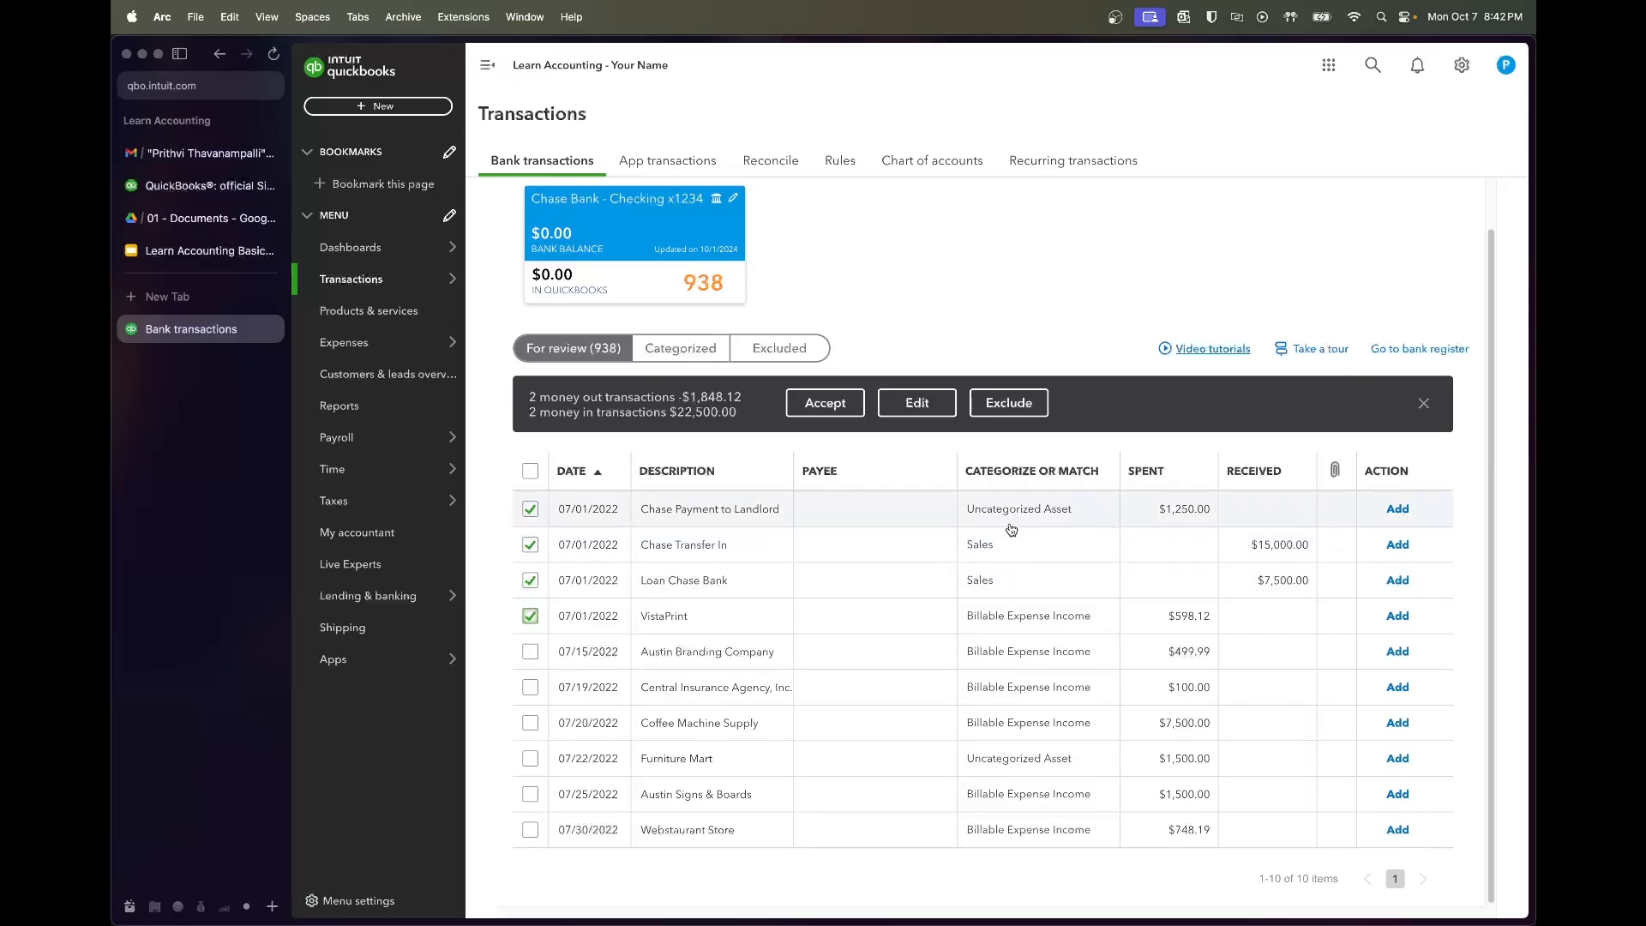
left_click(529, 615)
left_click(530, 579)
left_click(530, 544)
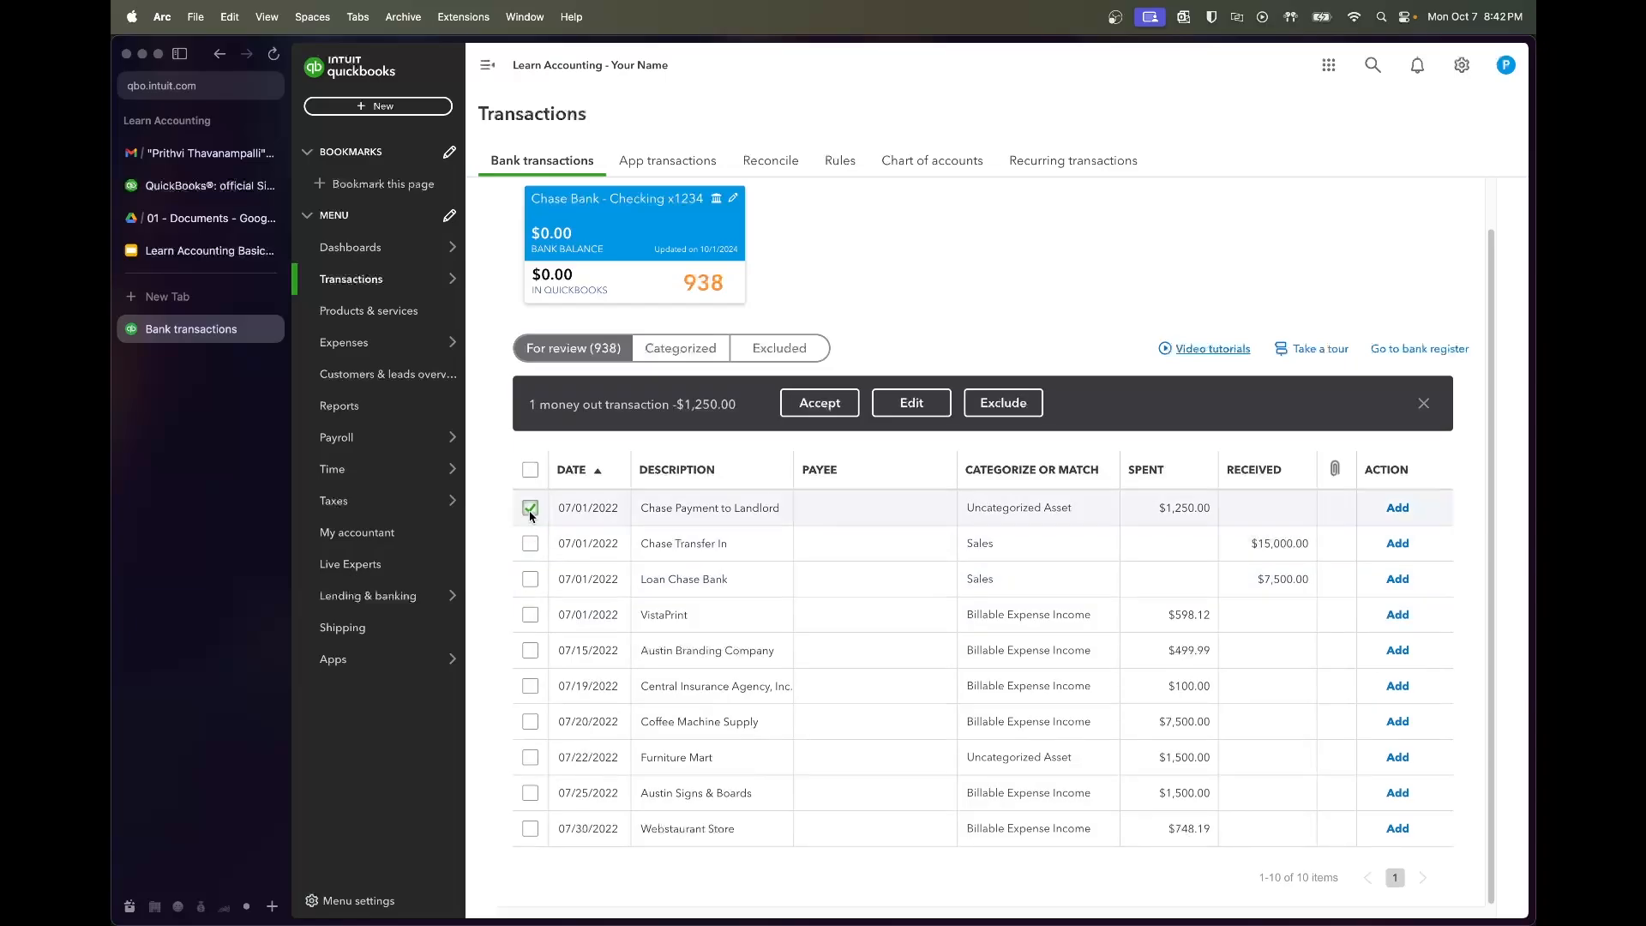
left_click(530, 511)
Review the categorization details of the 07/01/2022 Chase Transfer In transaction and collapse them again
left_click(699, 588)
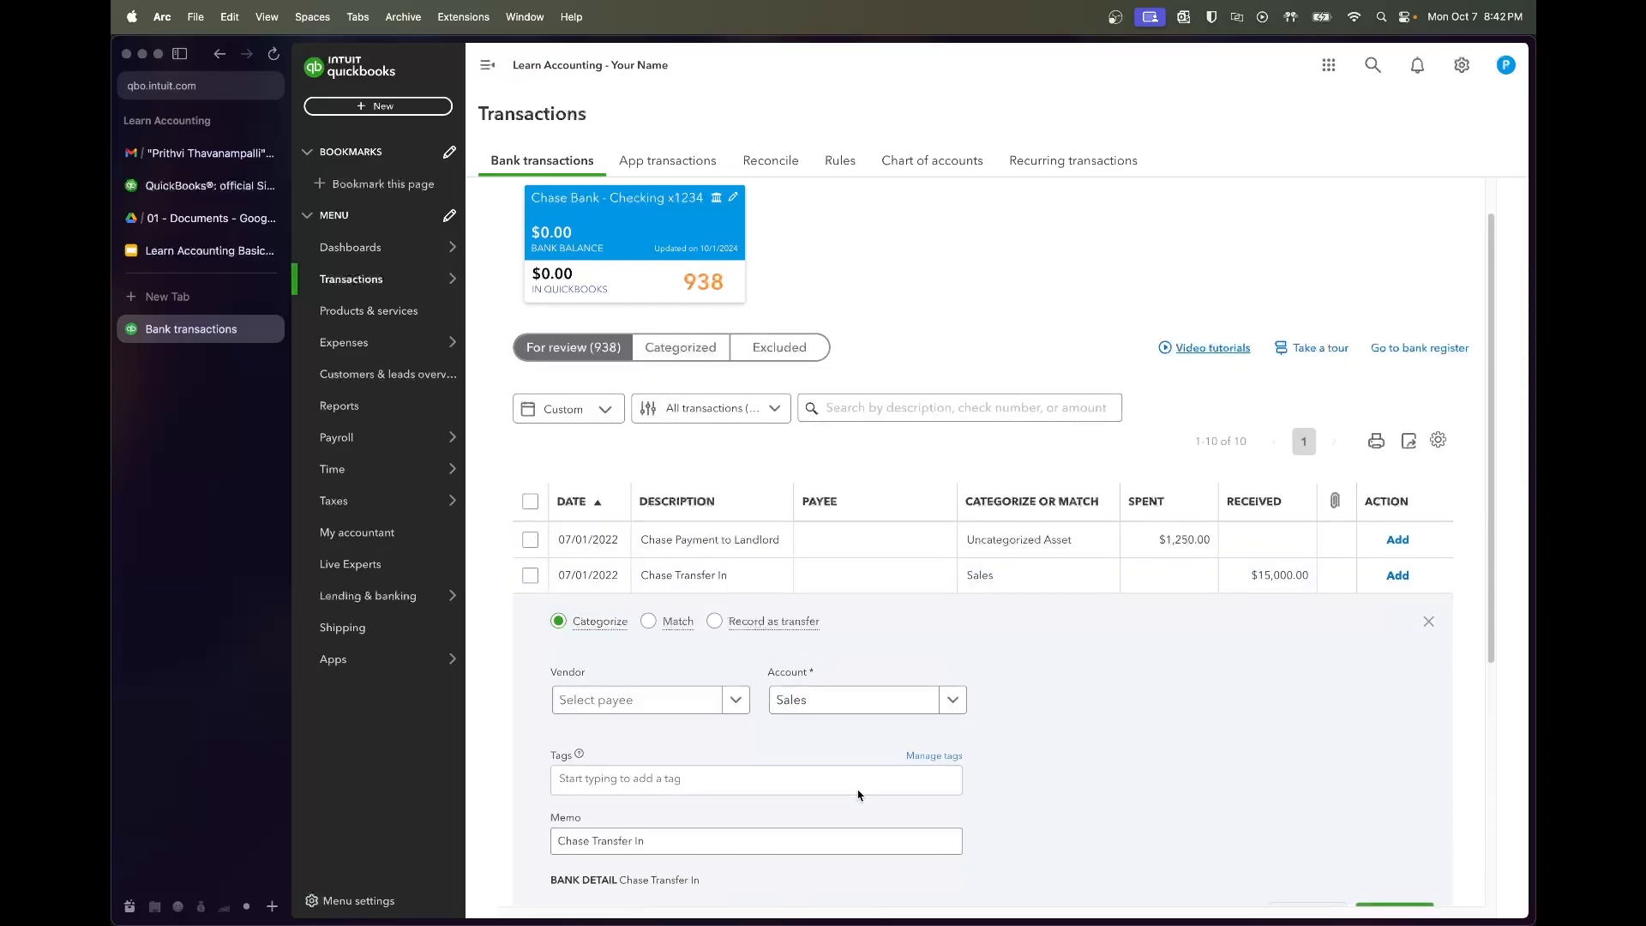
left_click(801, 752)
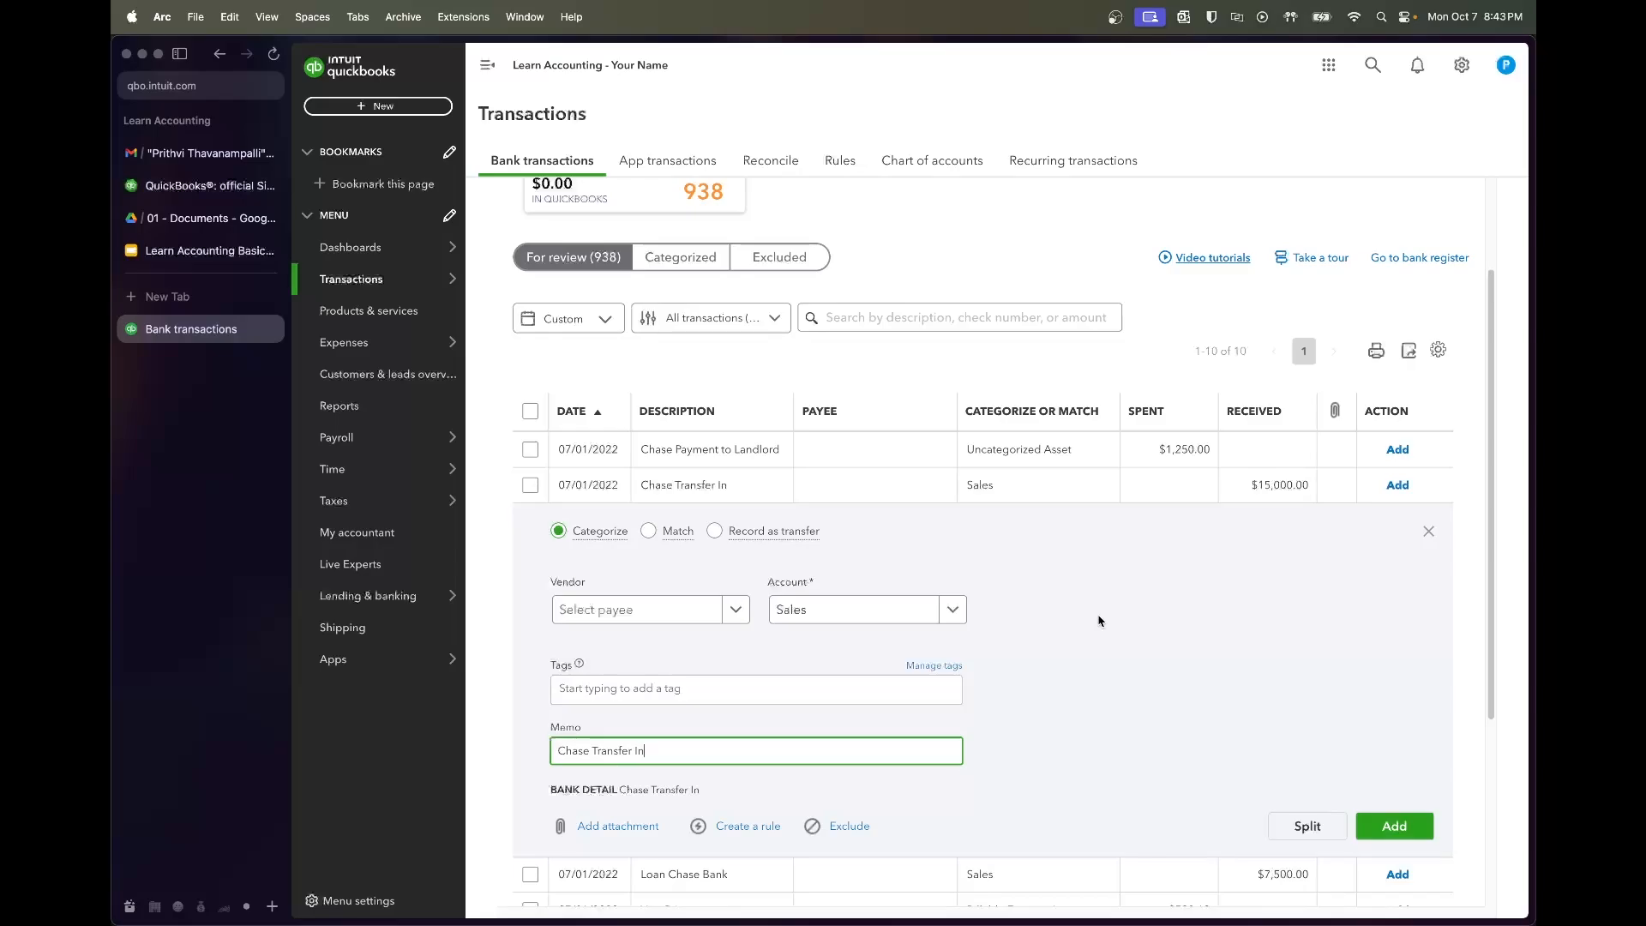
left_click(946, 483)
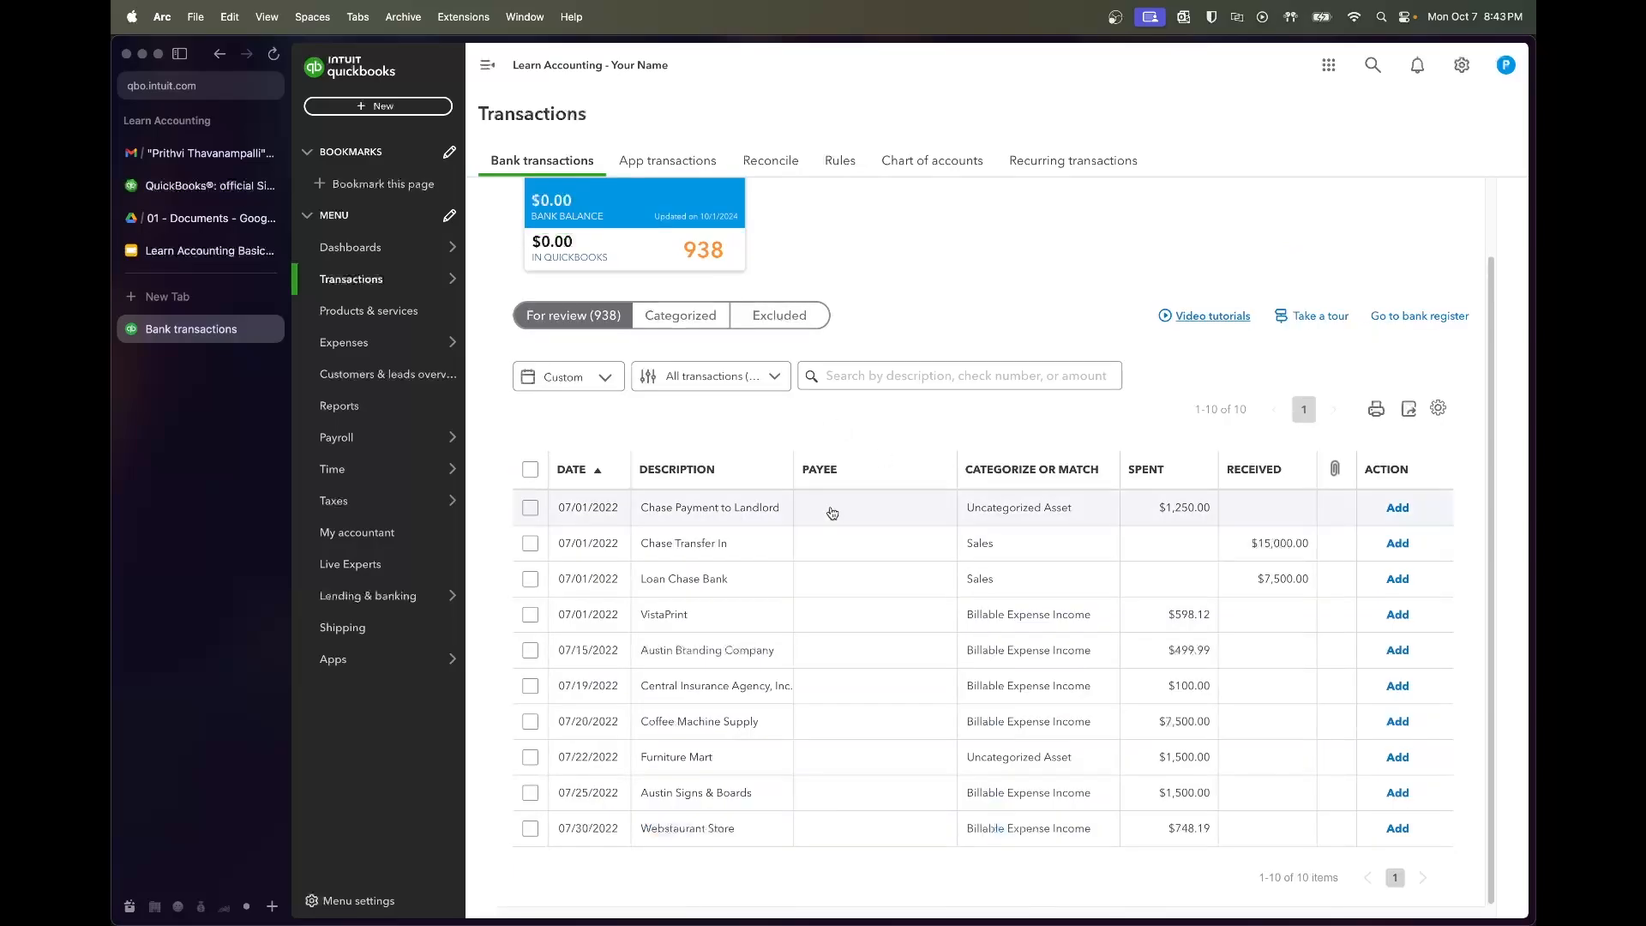
scroll(797, 694, "up", 1)
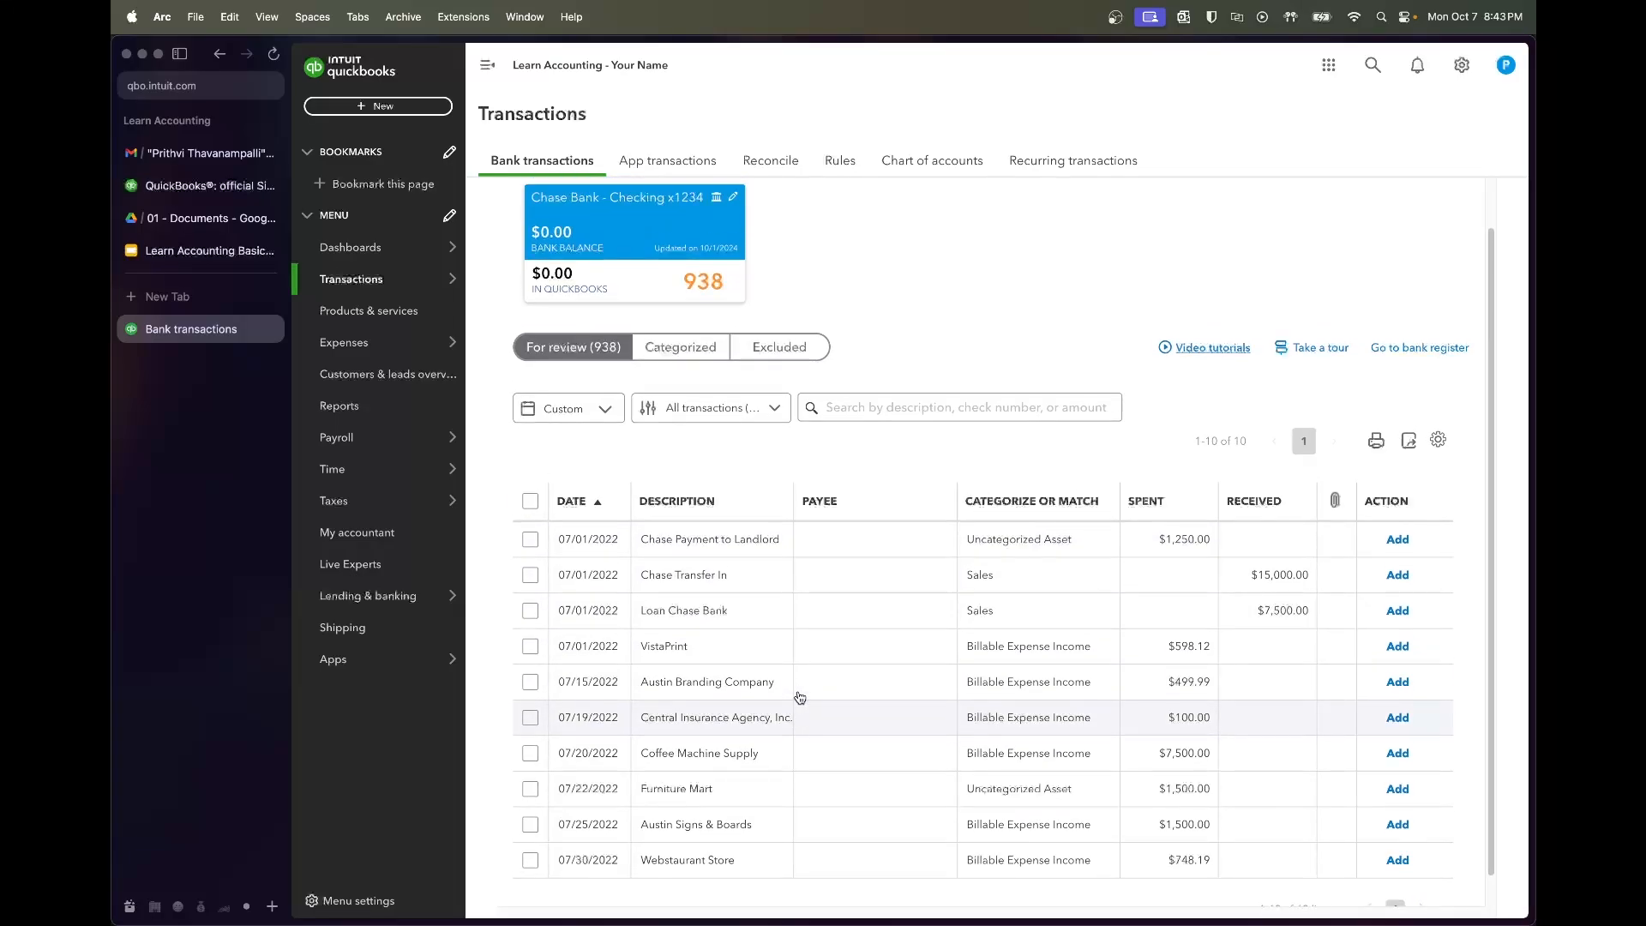
scroll(797, 690, "down", 1)
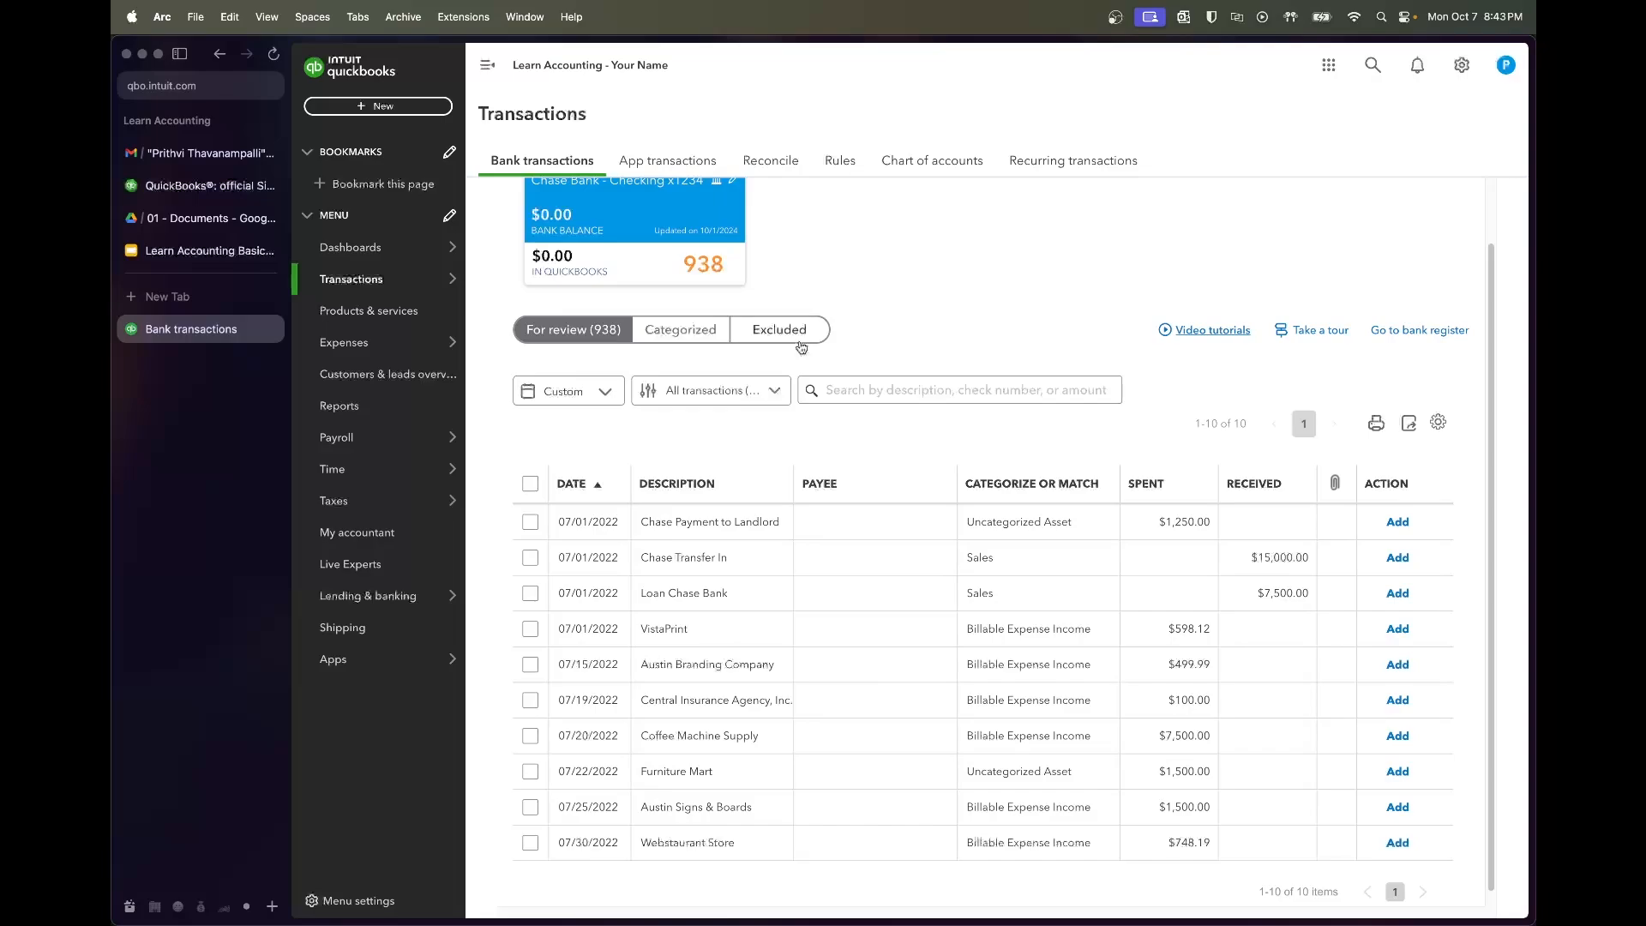
Expand the Chase Transfer In transaction and start adding a new payee under the owner's first name
left_click(844, 557)
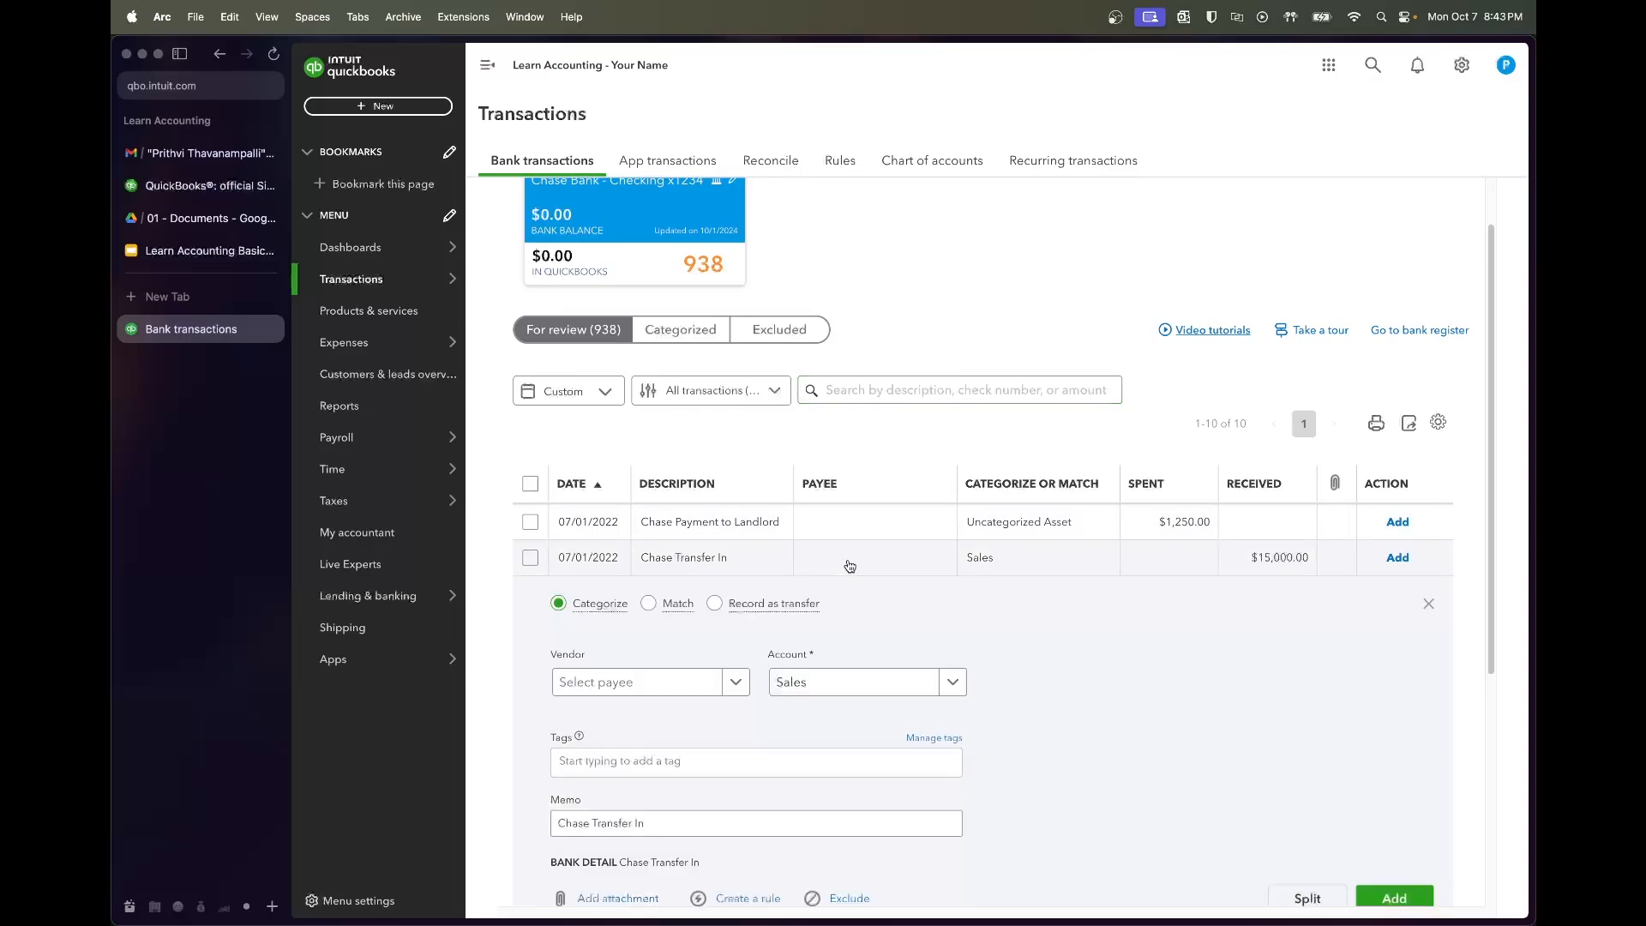
scroll(887, 643, "down", 1)
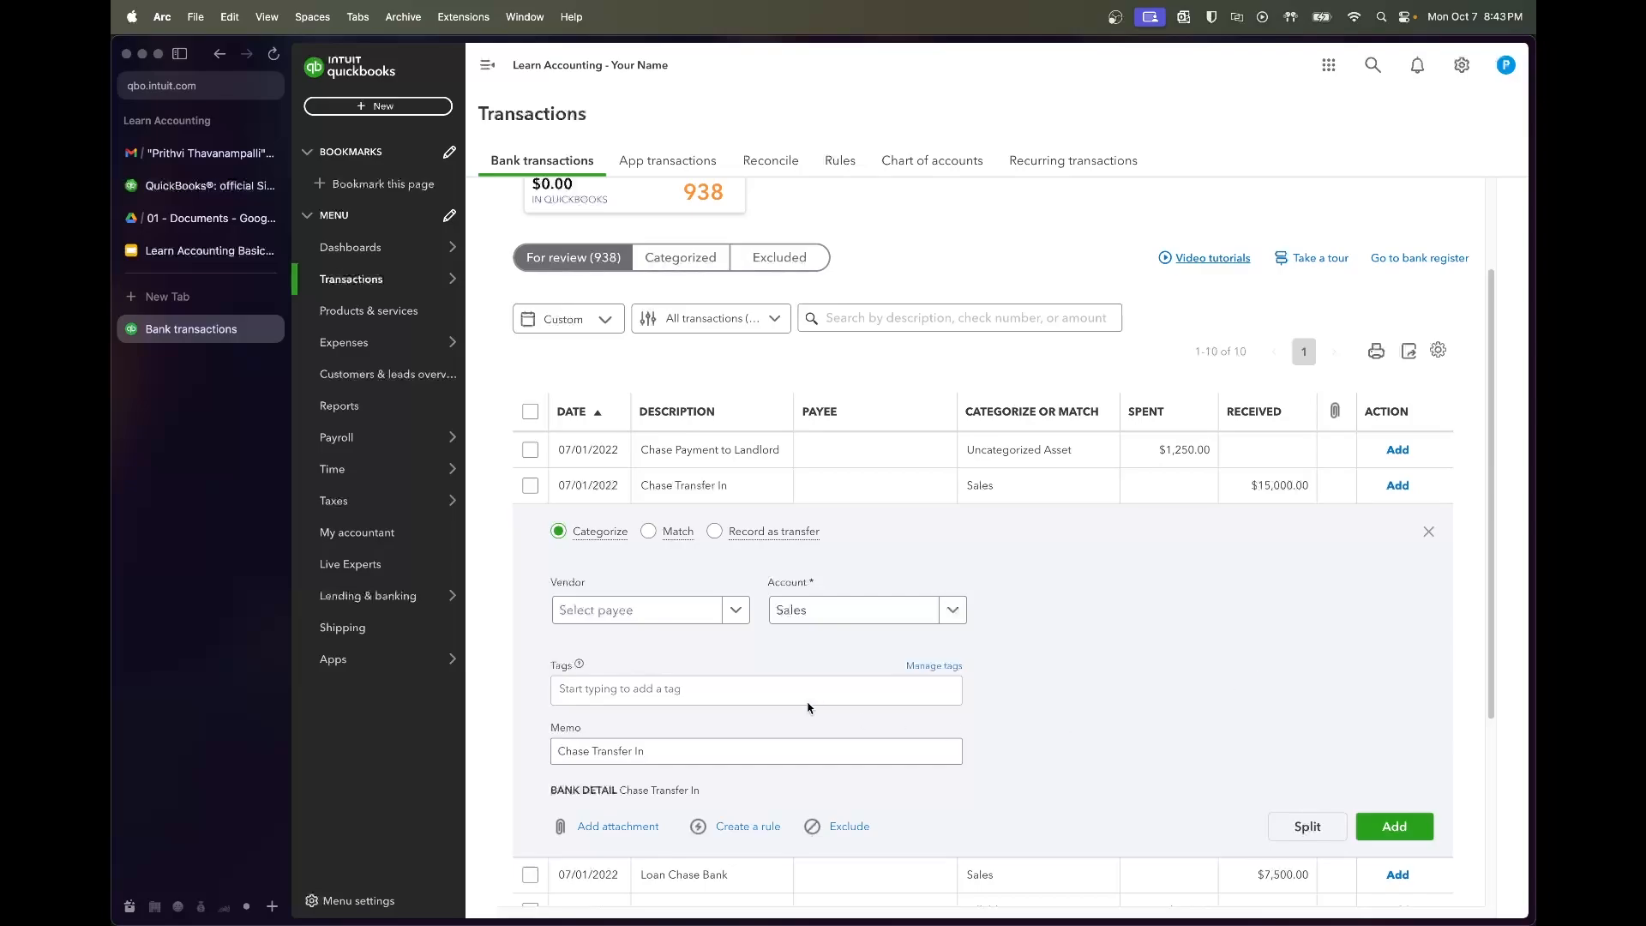
left_click(684, 622)
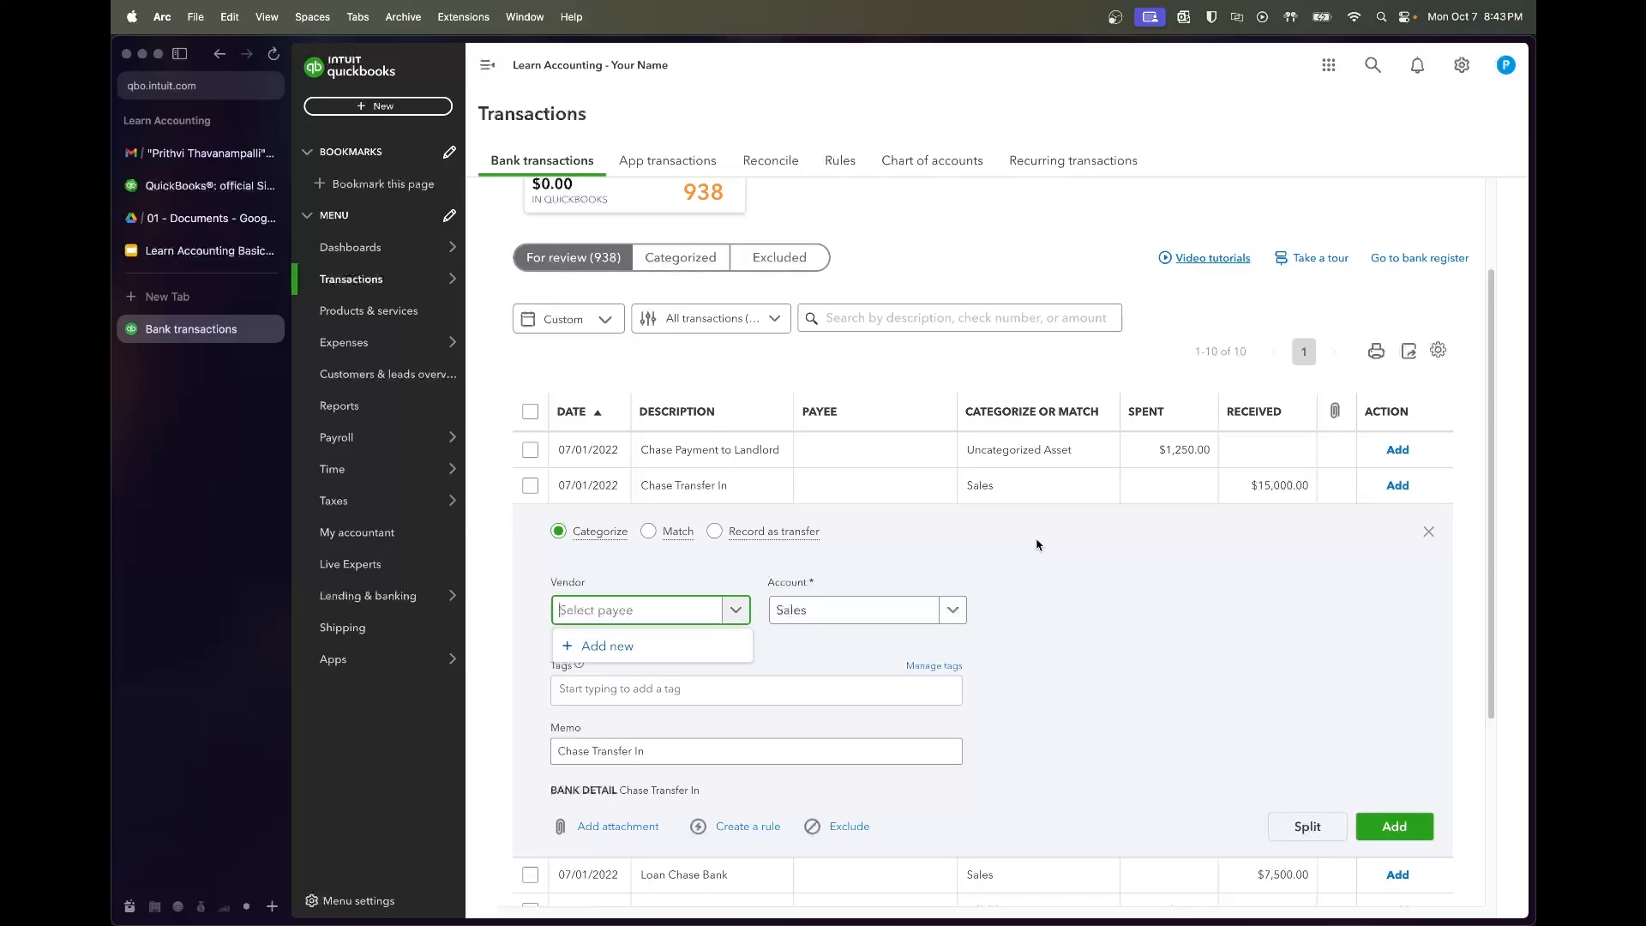
type("Prithvi")
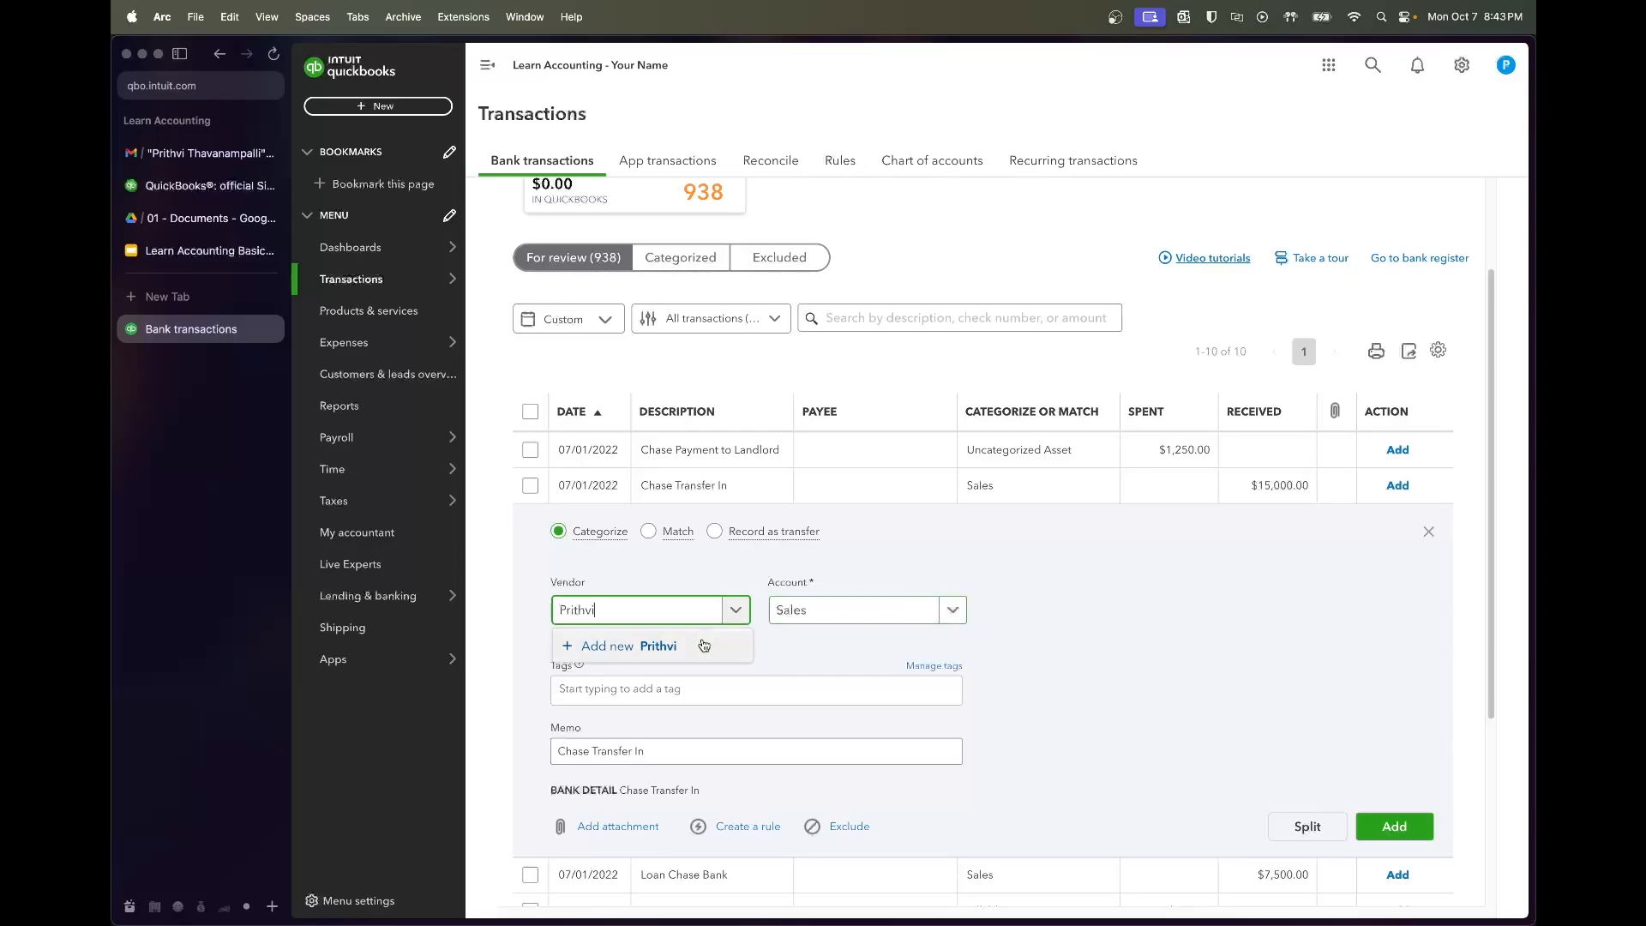
left_click(628, 645)
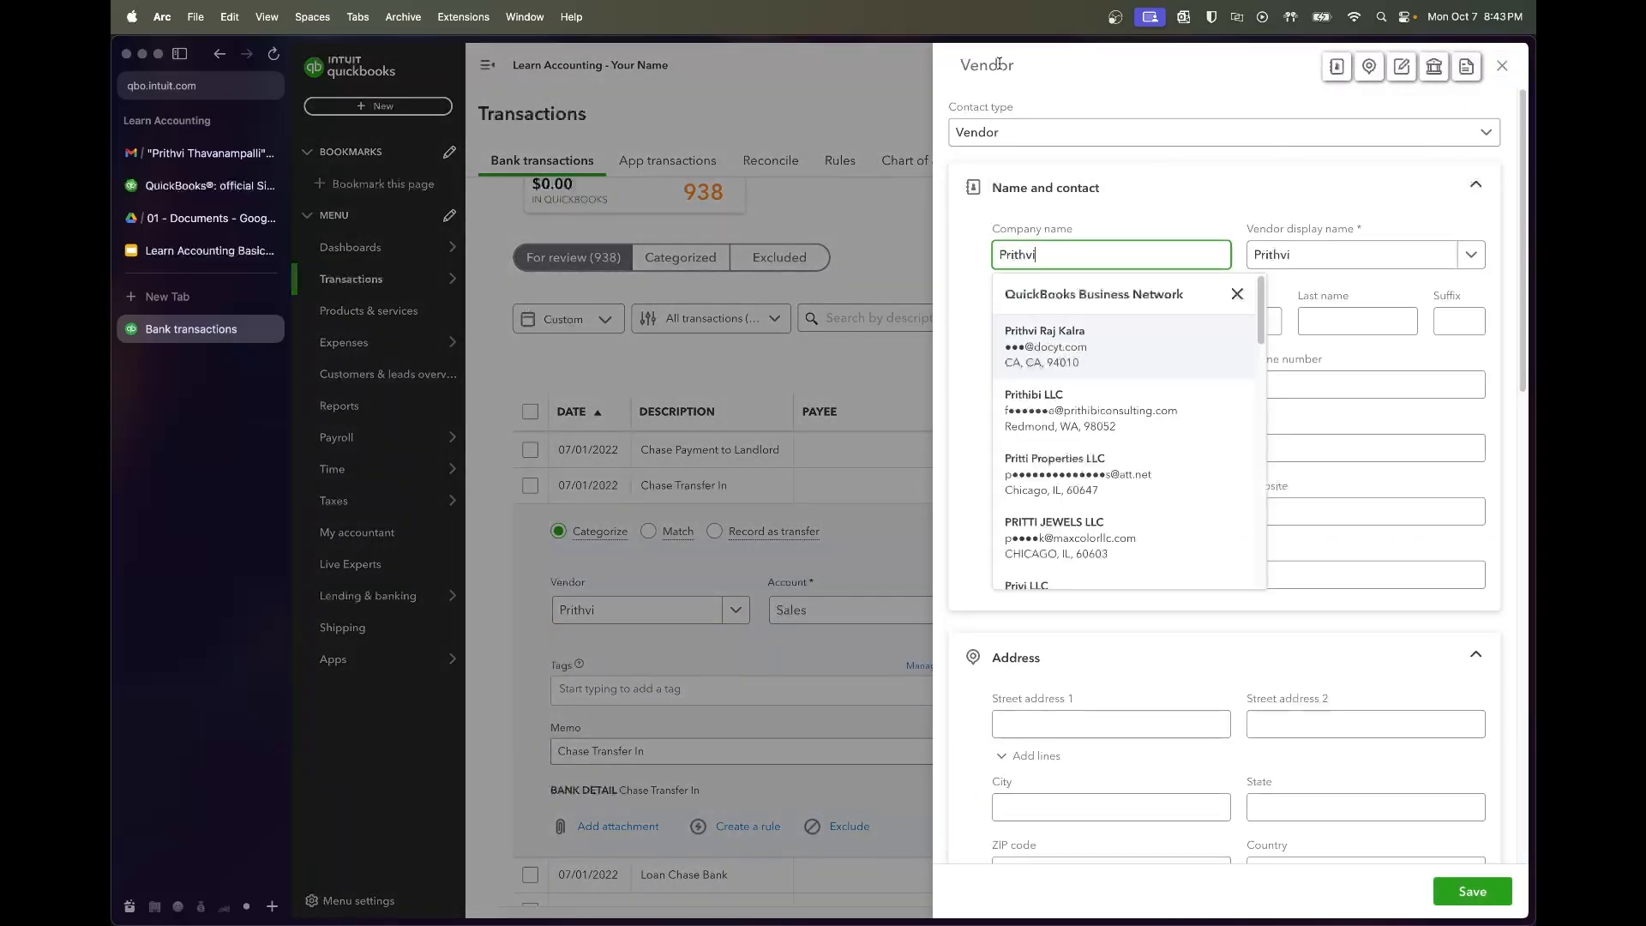
left_click_drag(1021, 71, 968, 72)
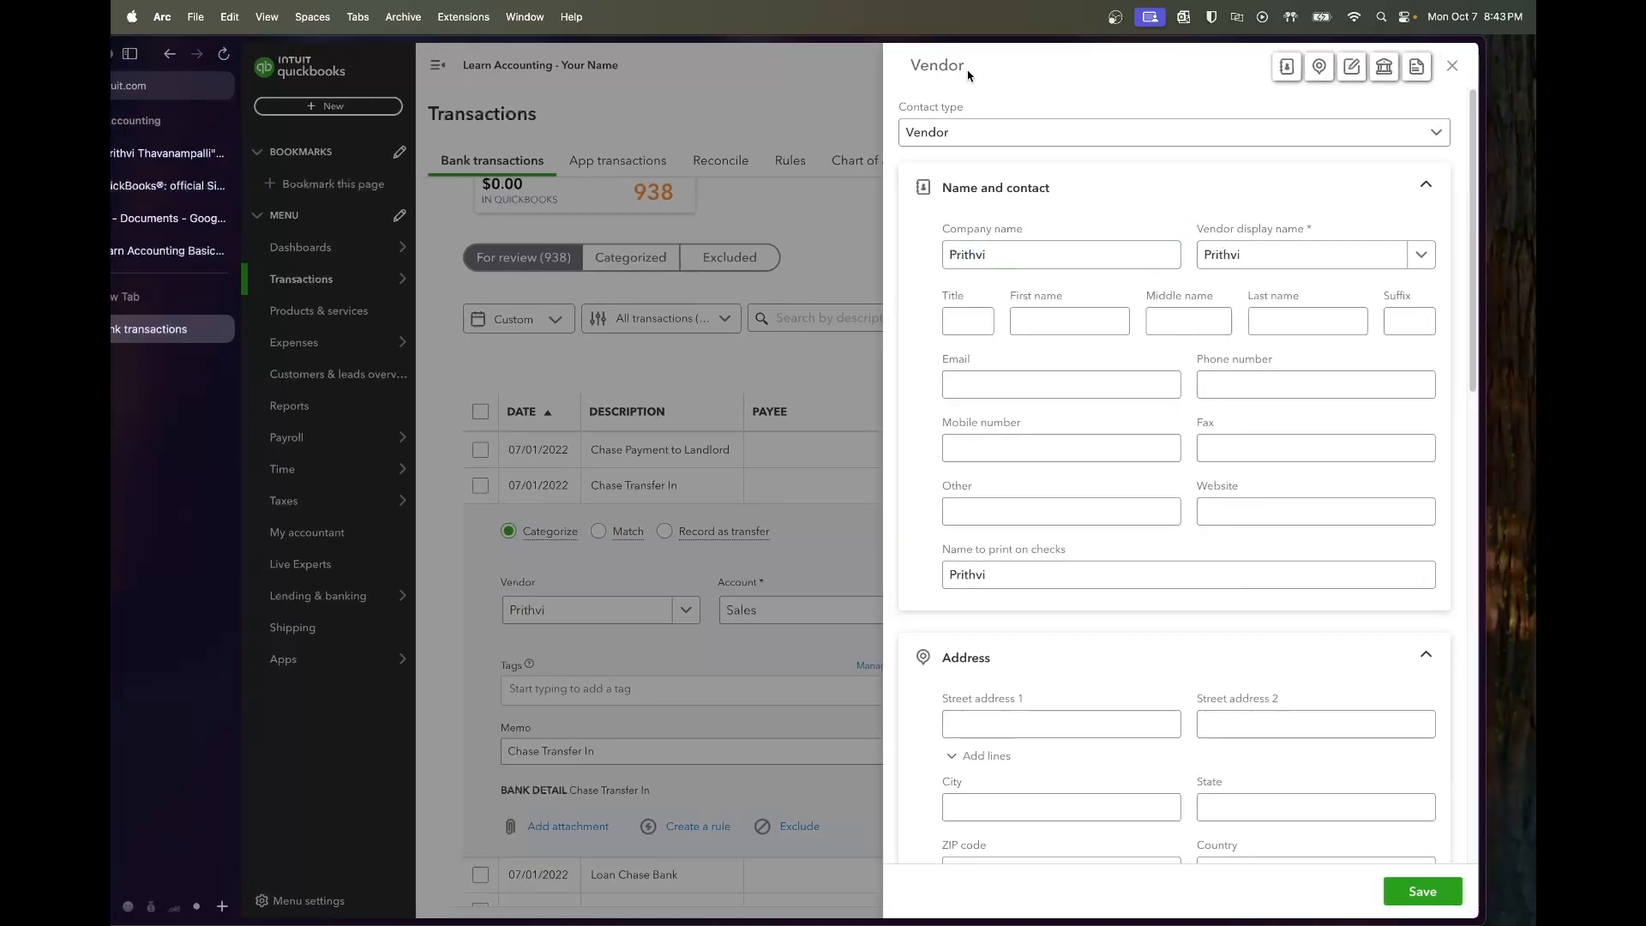
double_click(983, 39)
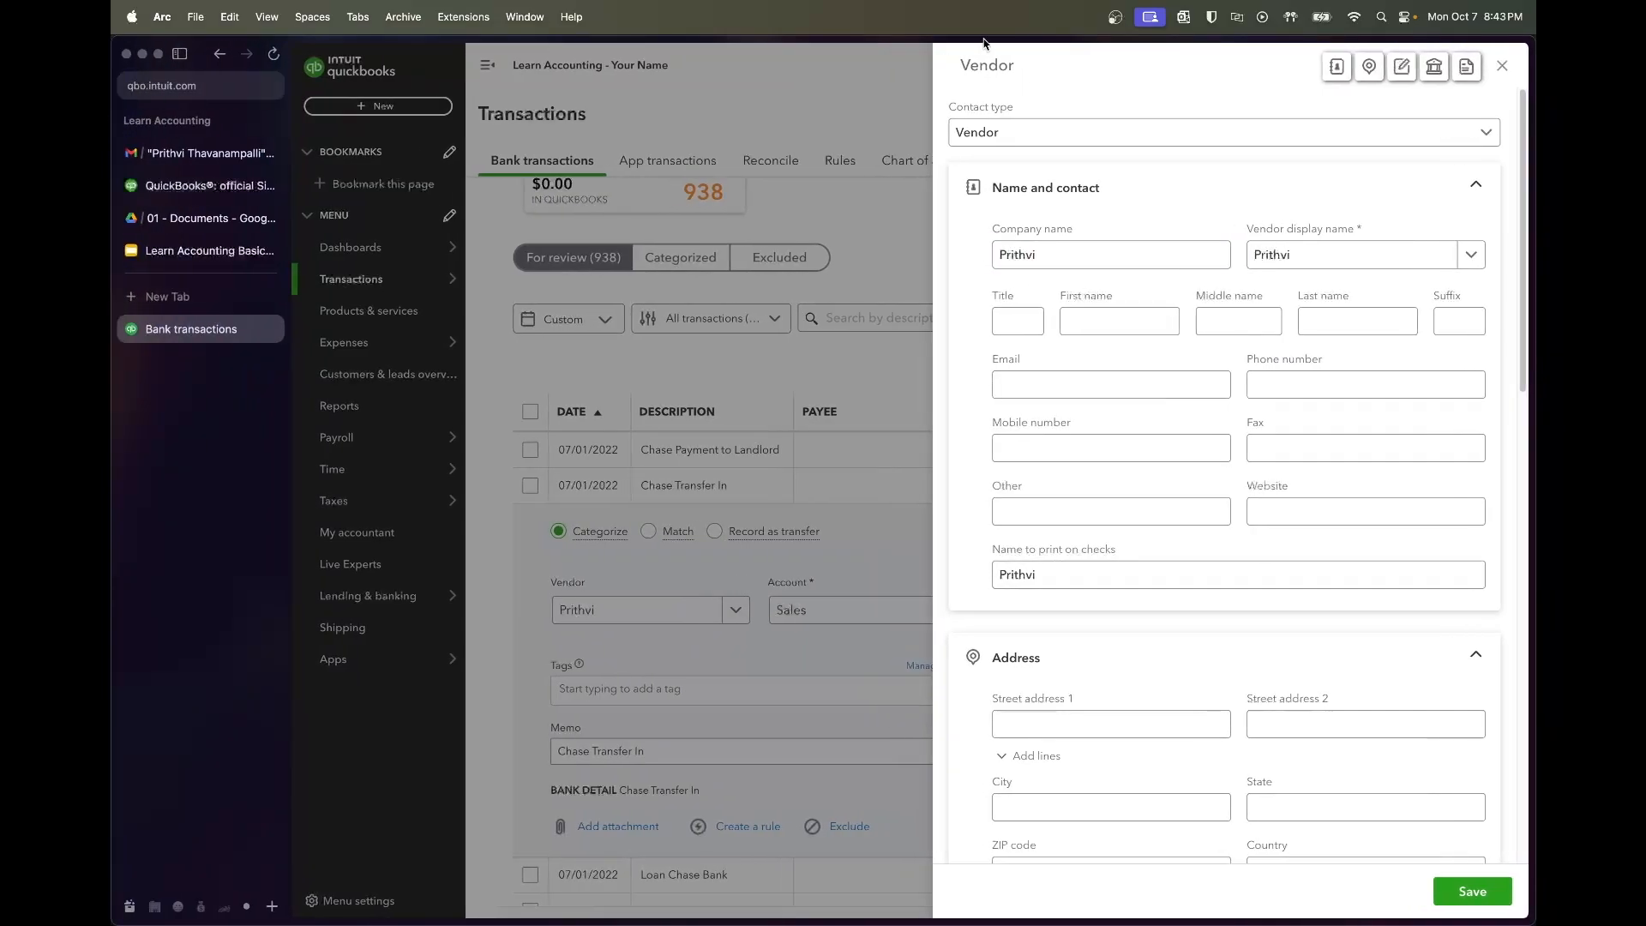
Set the new payee's contact type to Employee and save it with the owner's first and last name
left_click(1034, 146)
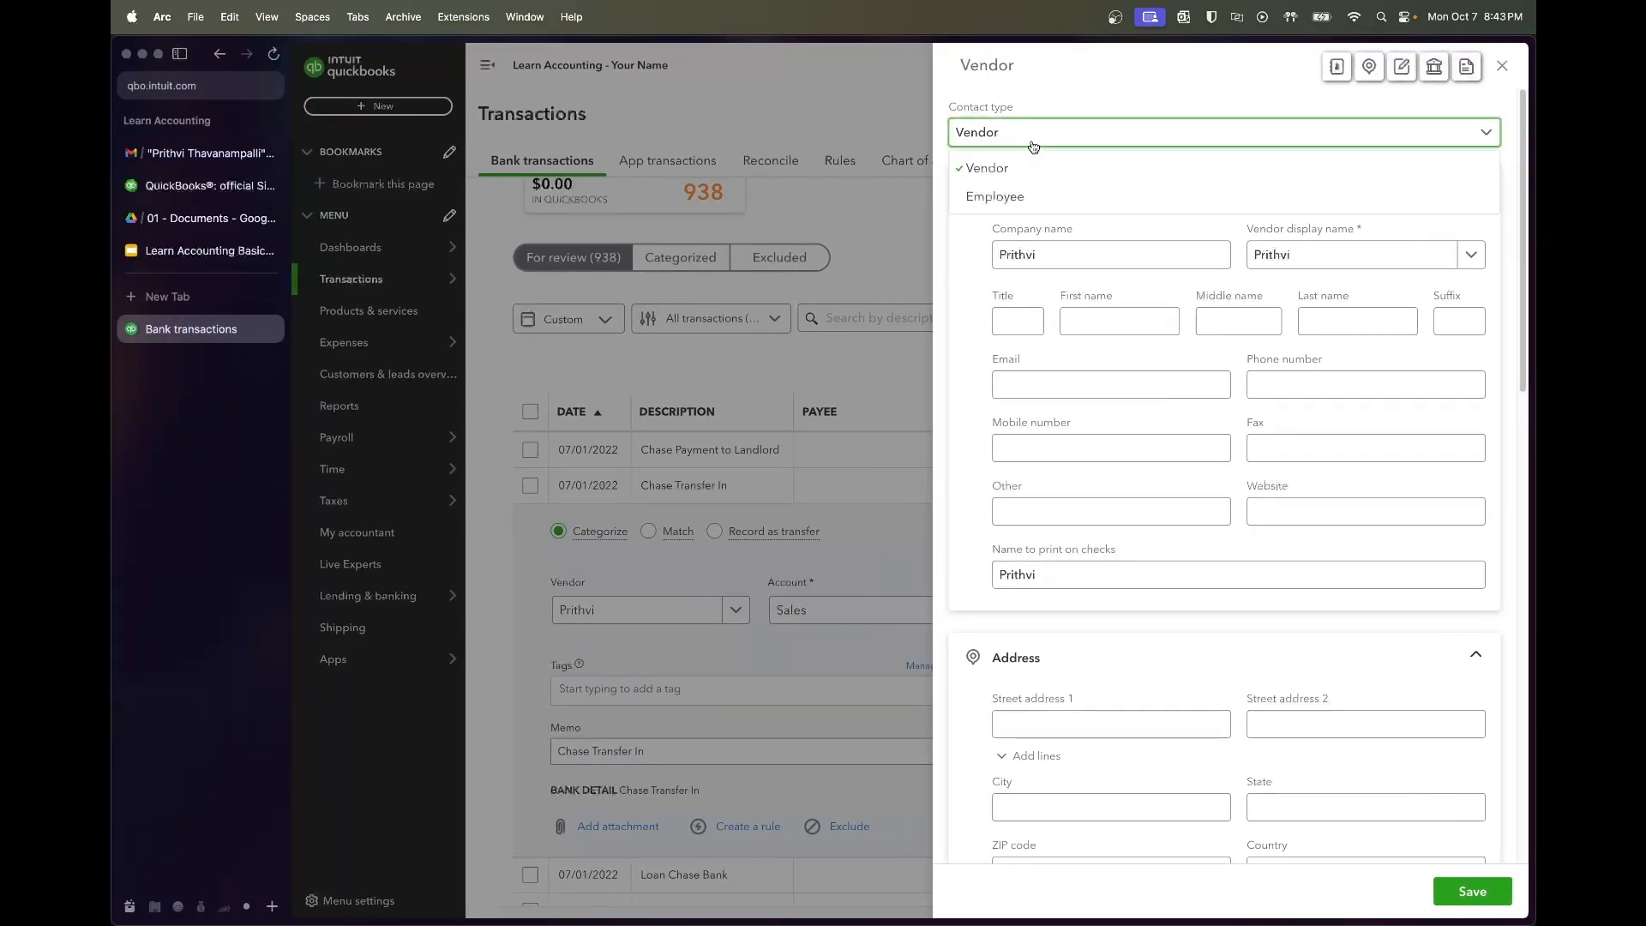
left_click(1043, 198)
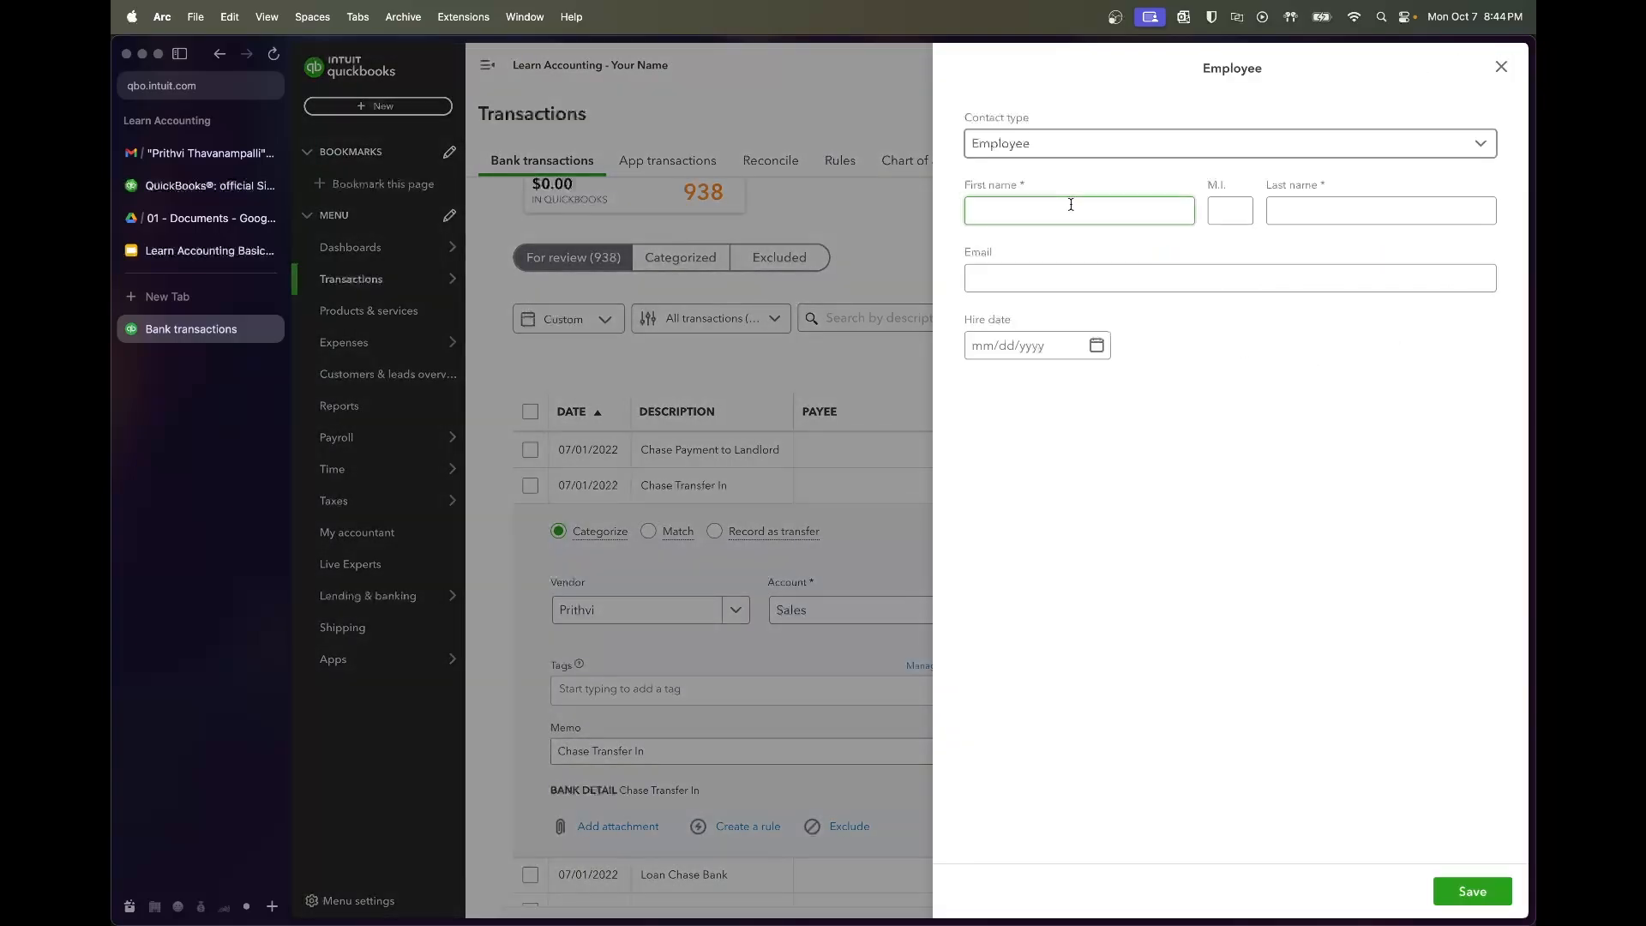
left_click(1079, 206)
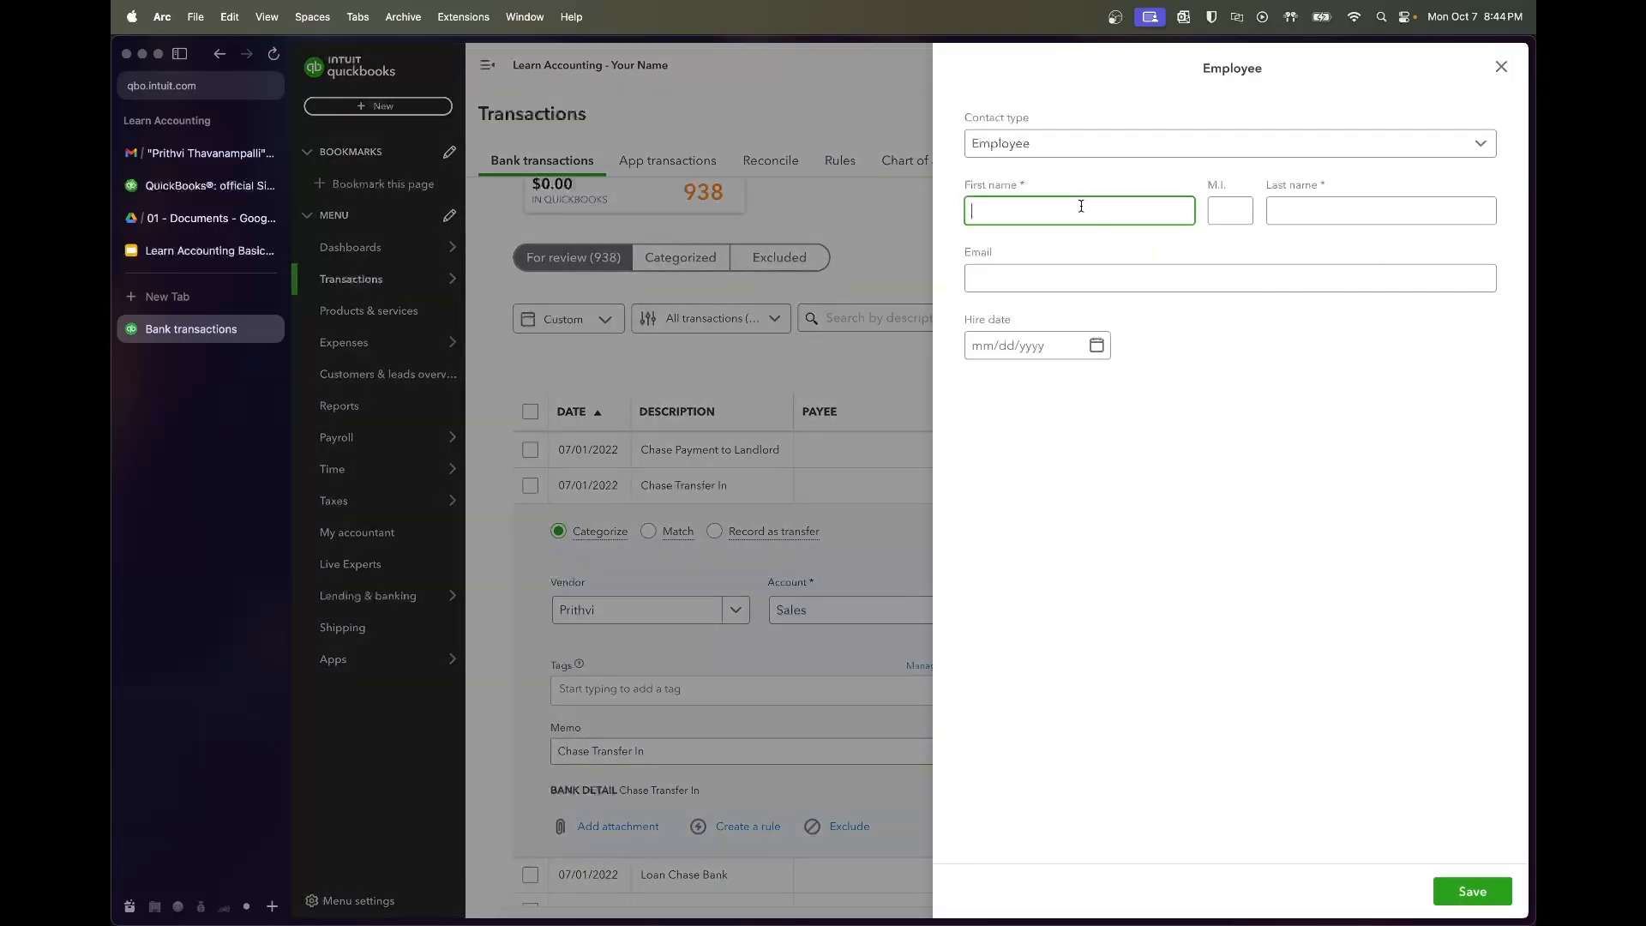
type("Prithvi")
key("Tab")
key("Tab")
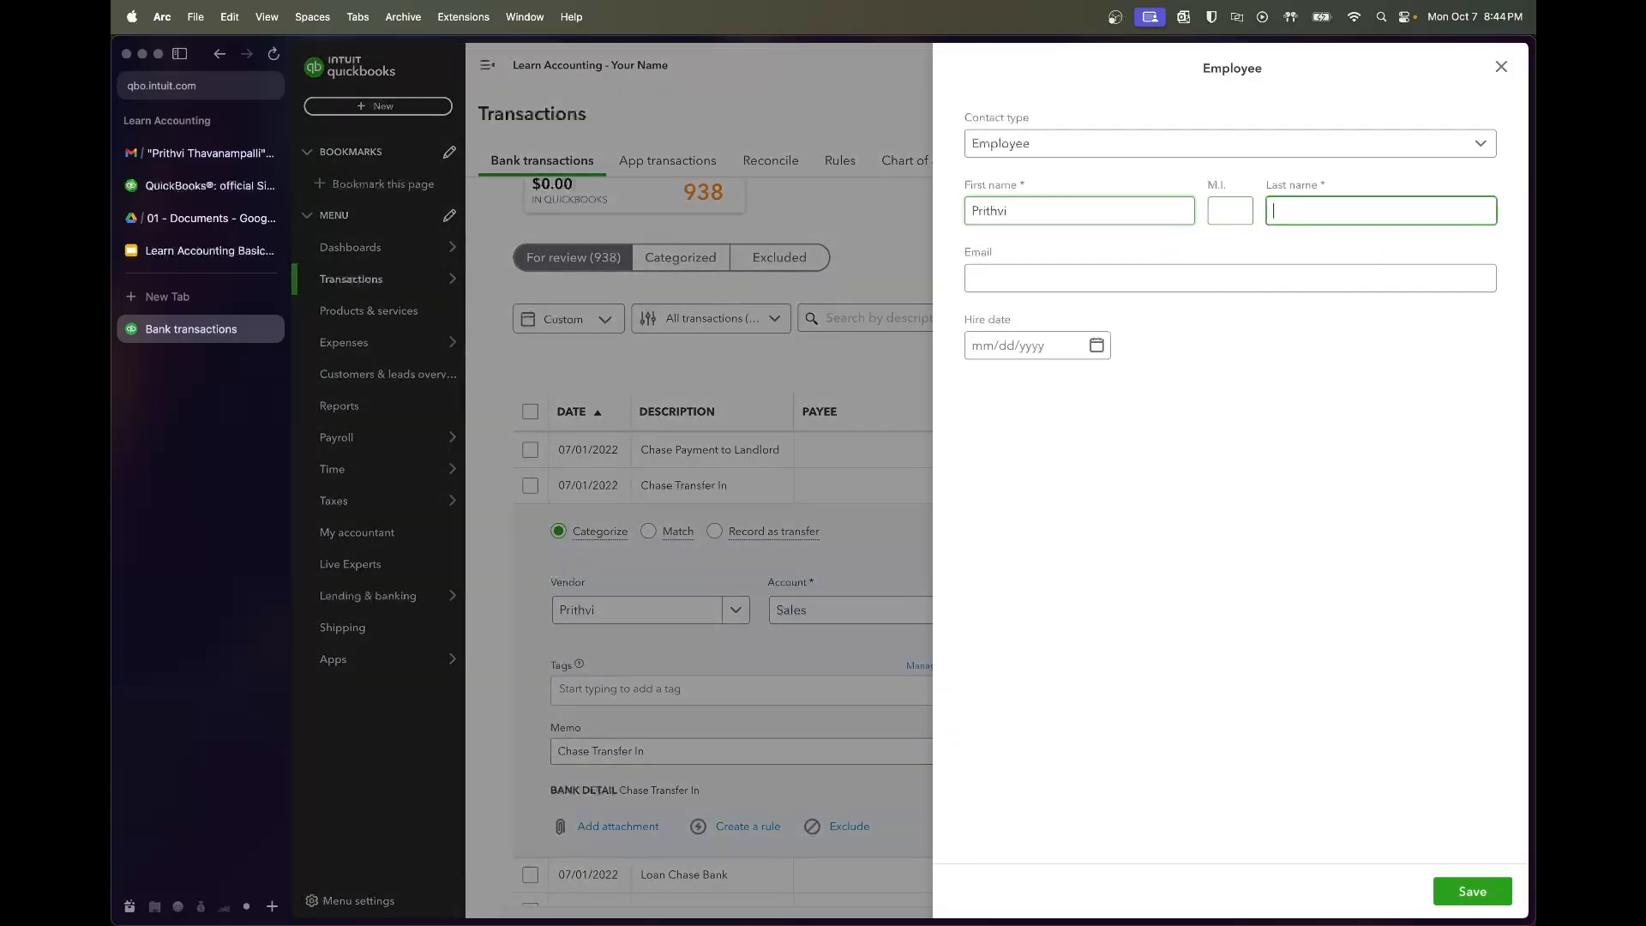
type("JTPC")
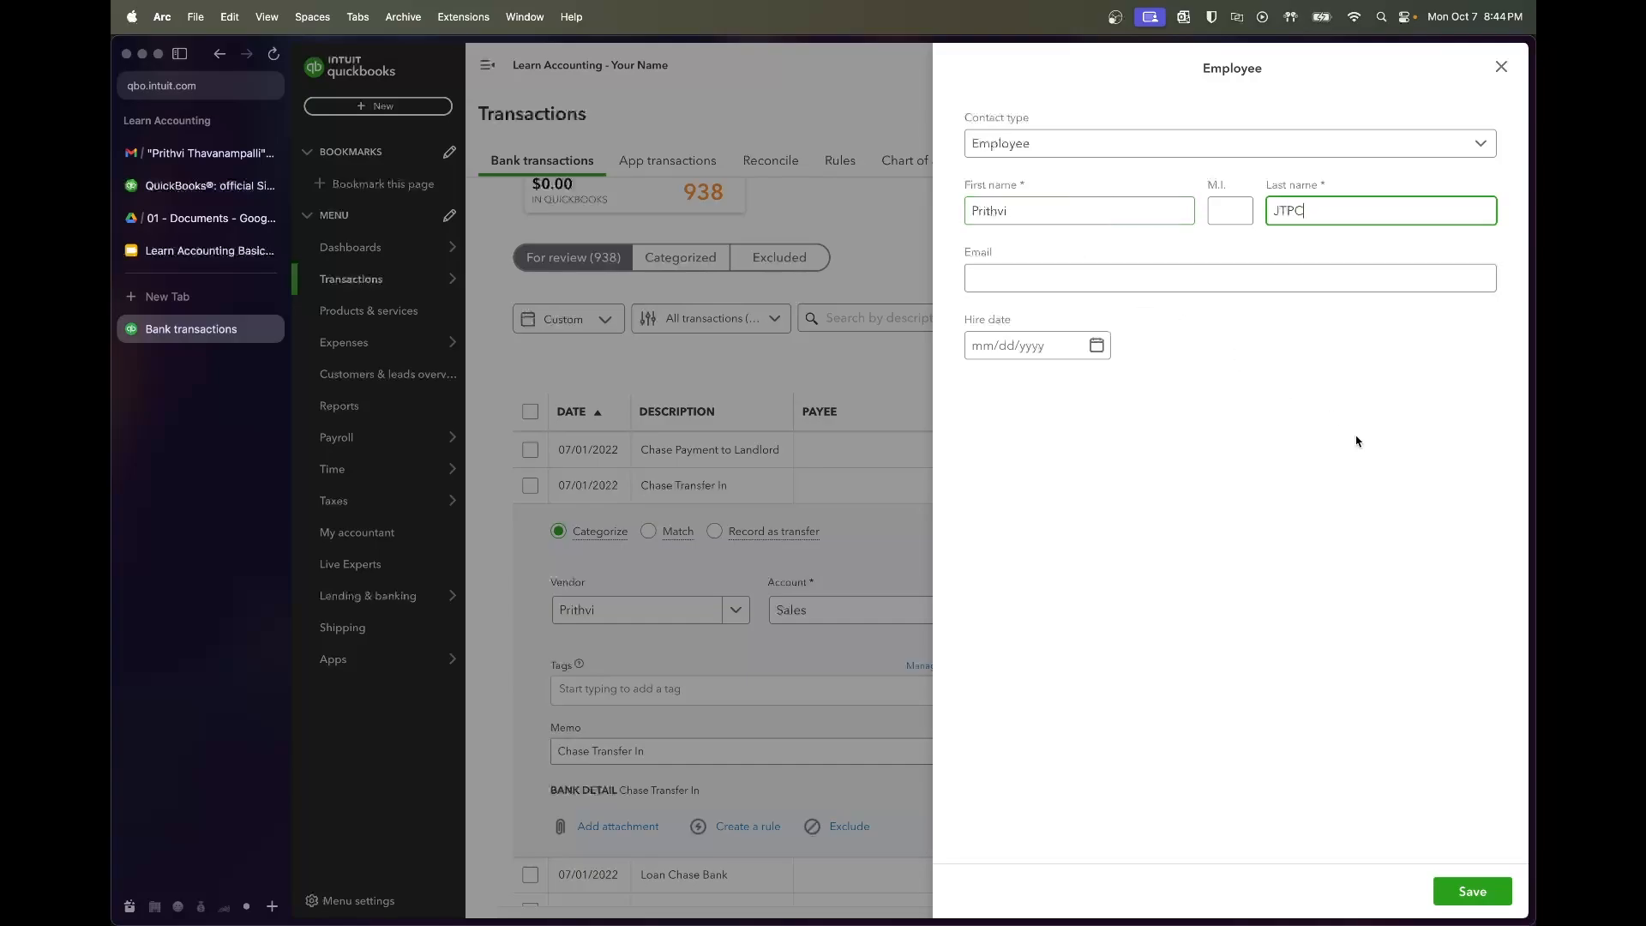
left_click(1357, 441)
left_click(1472, 895)
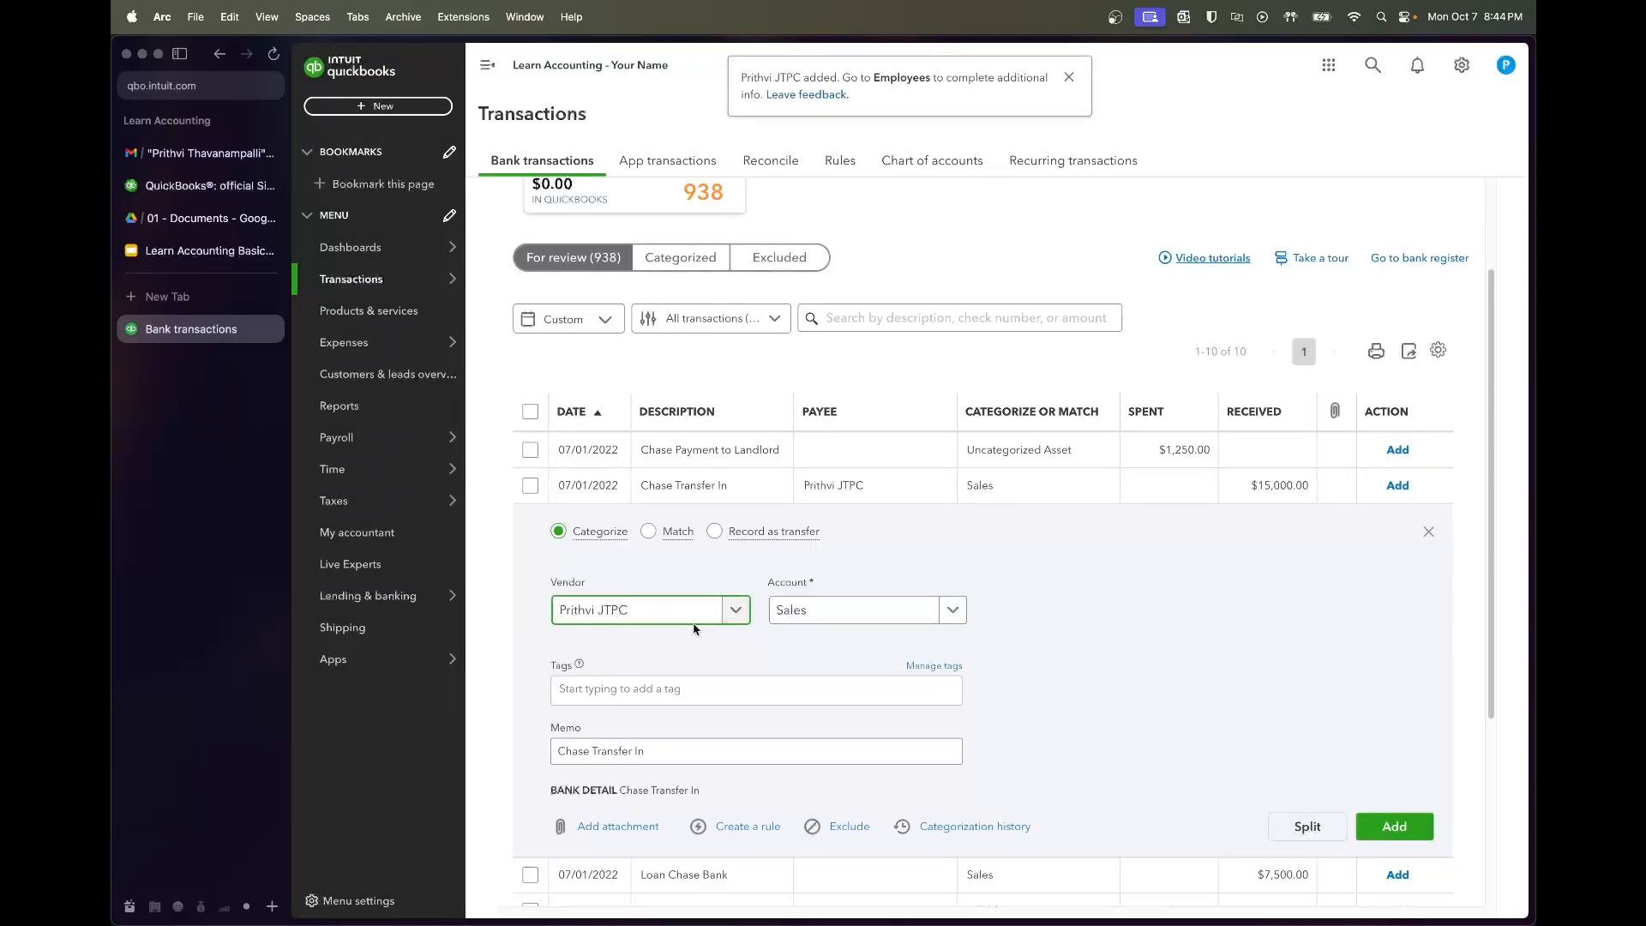
Categorize the 07/01/2022 Chase Transfer In deposit to the Owner Equity:Contributions account and add it to the books
left_click(861, 618)
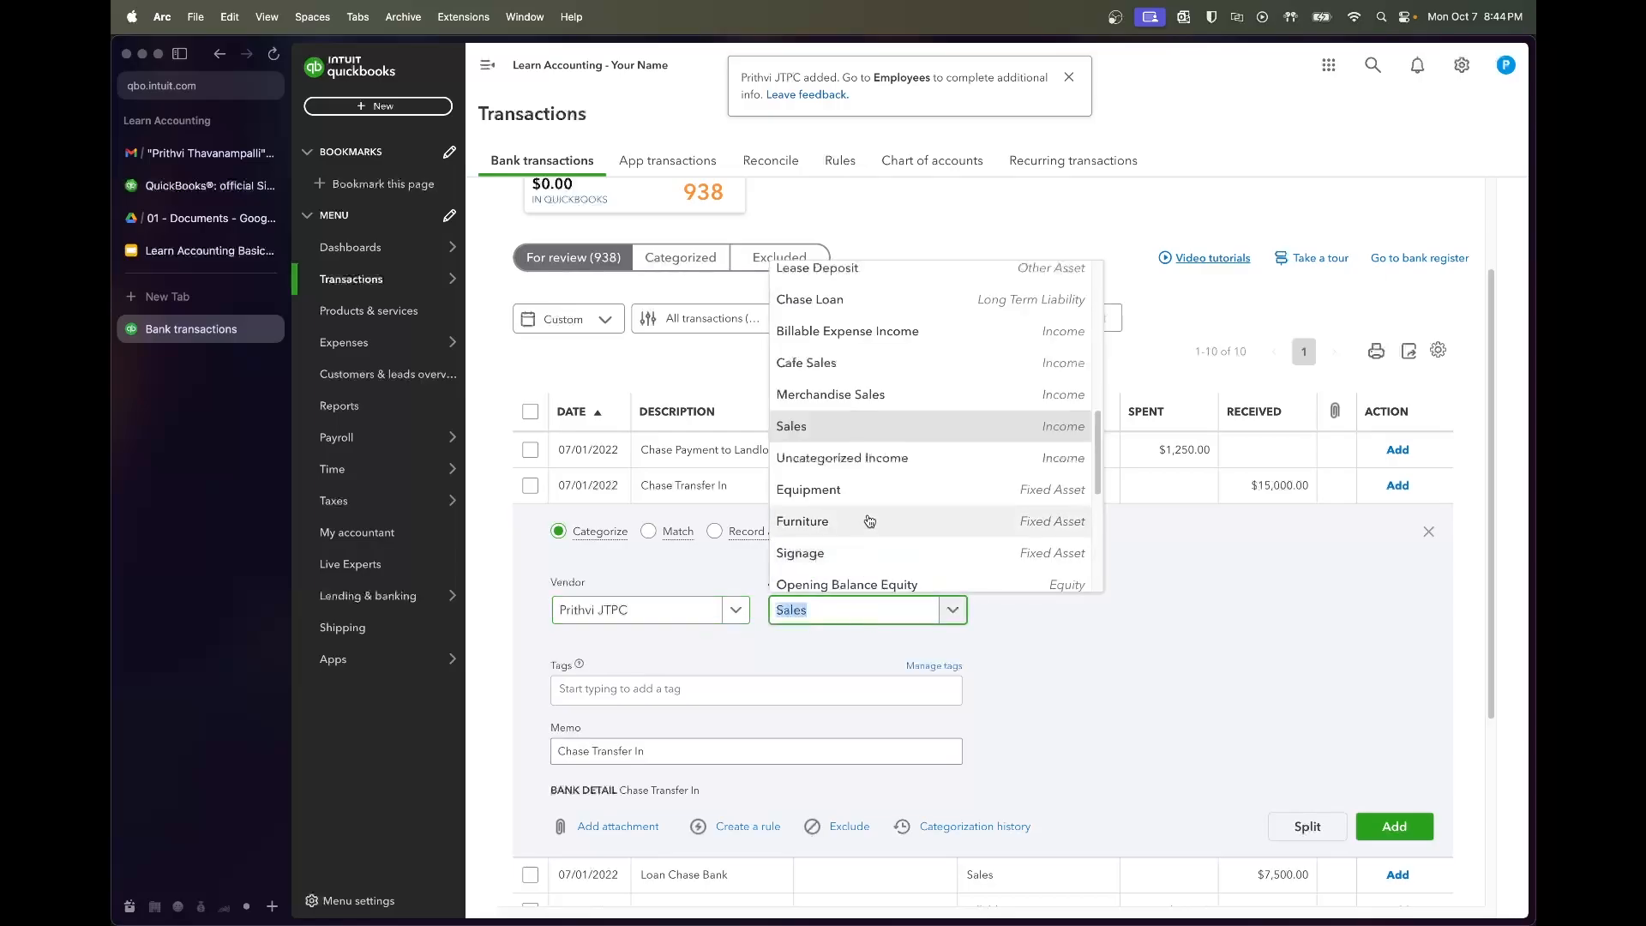
scroll(870, 510, "down", 5)
left_click(874, 480)
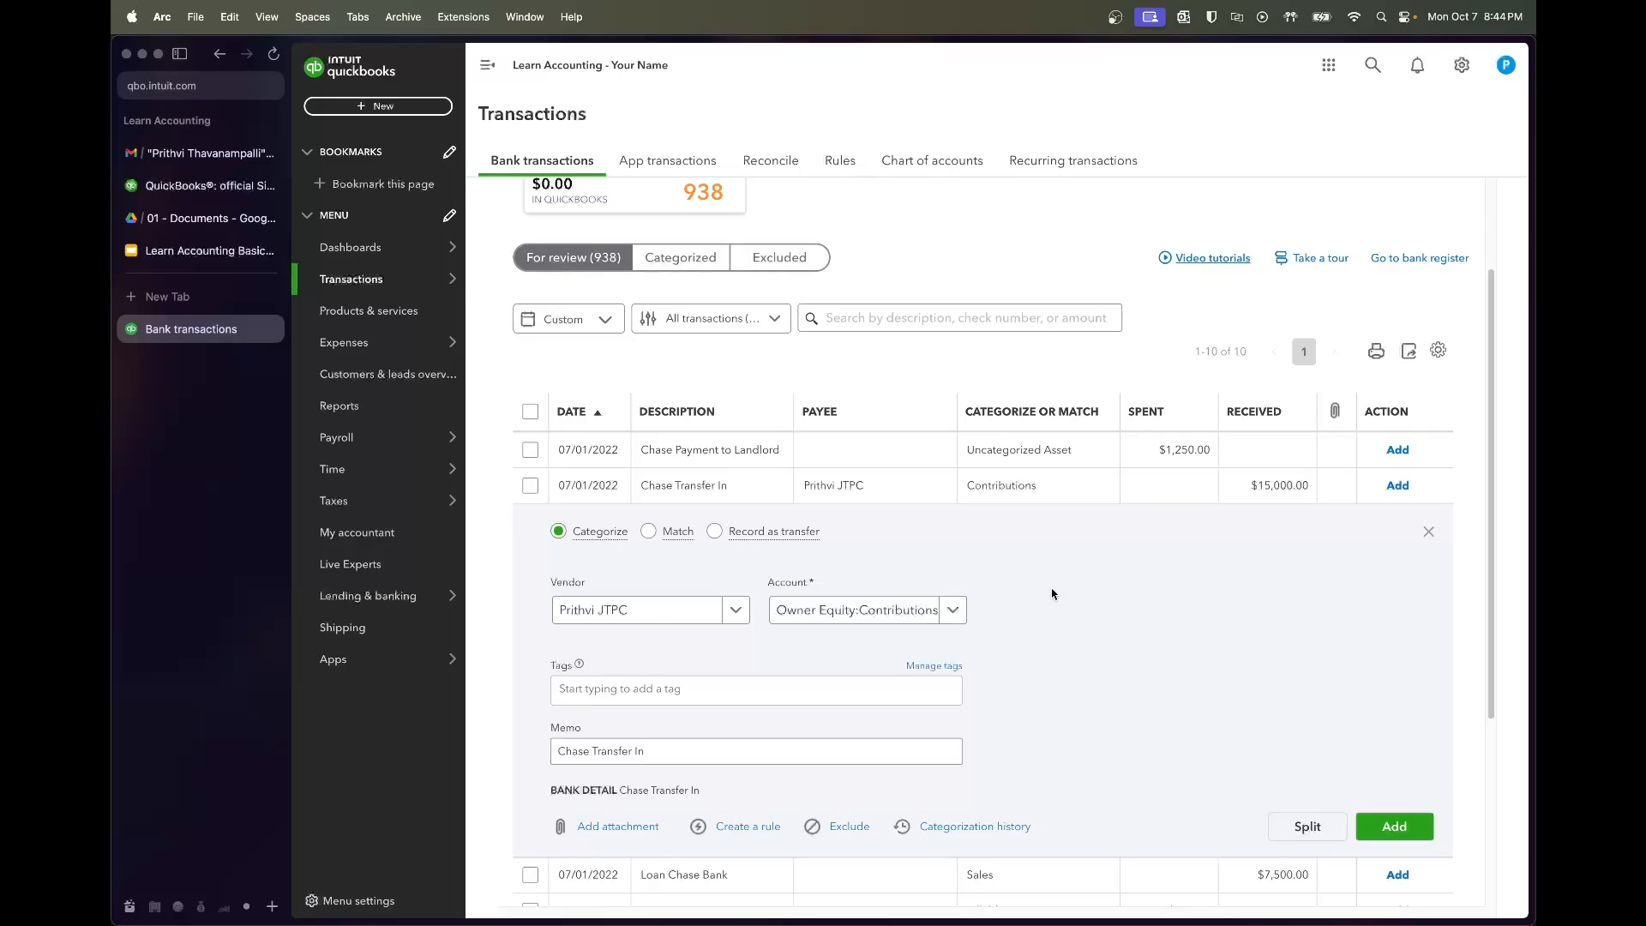
left_click(1415, 833)
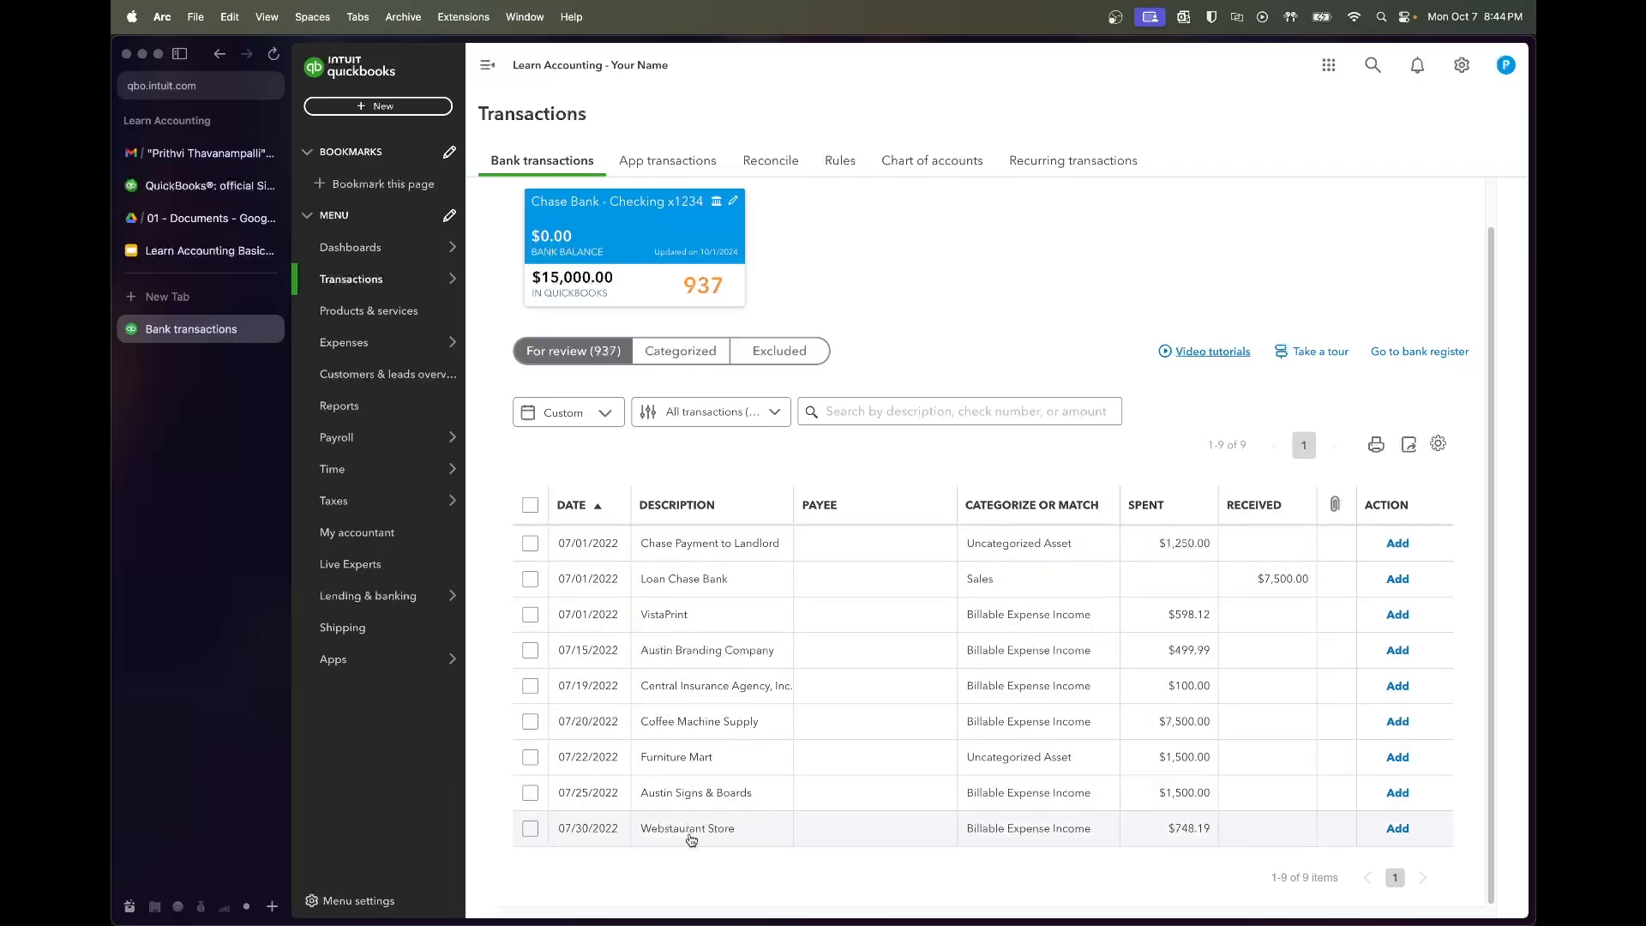
Run the Profit and Loss report for 01/01/2022 to 12/31/2022
left_click(420, 407)
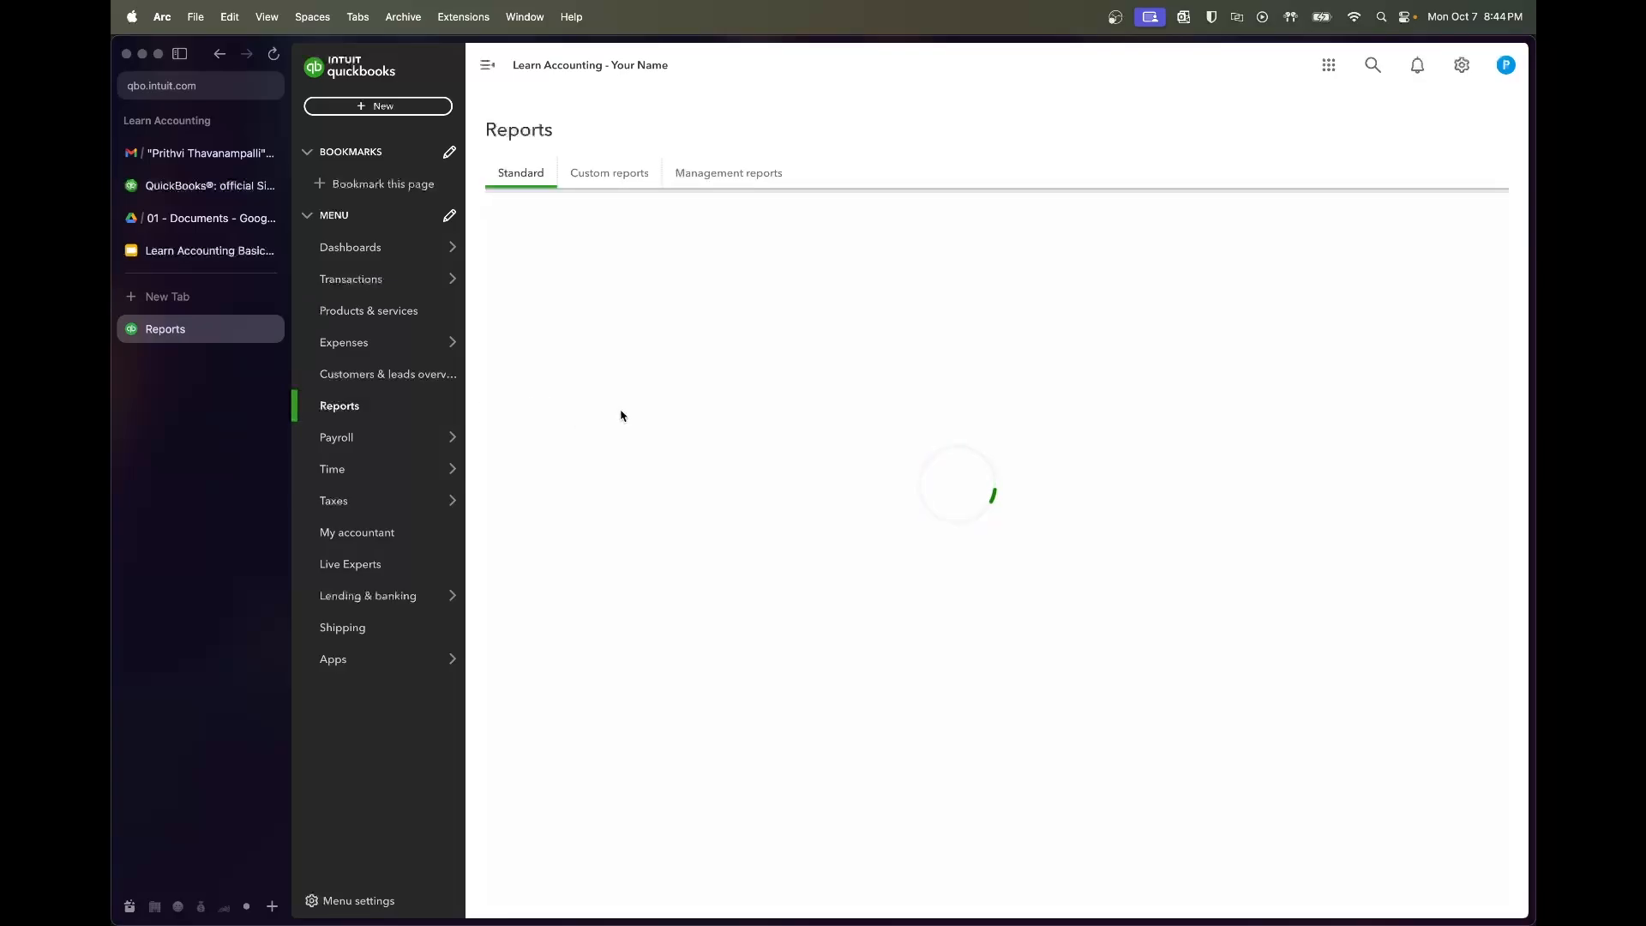
left_click(579, 324)
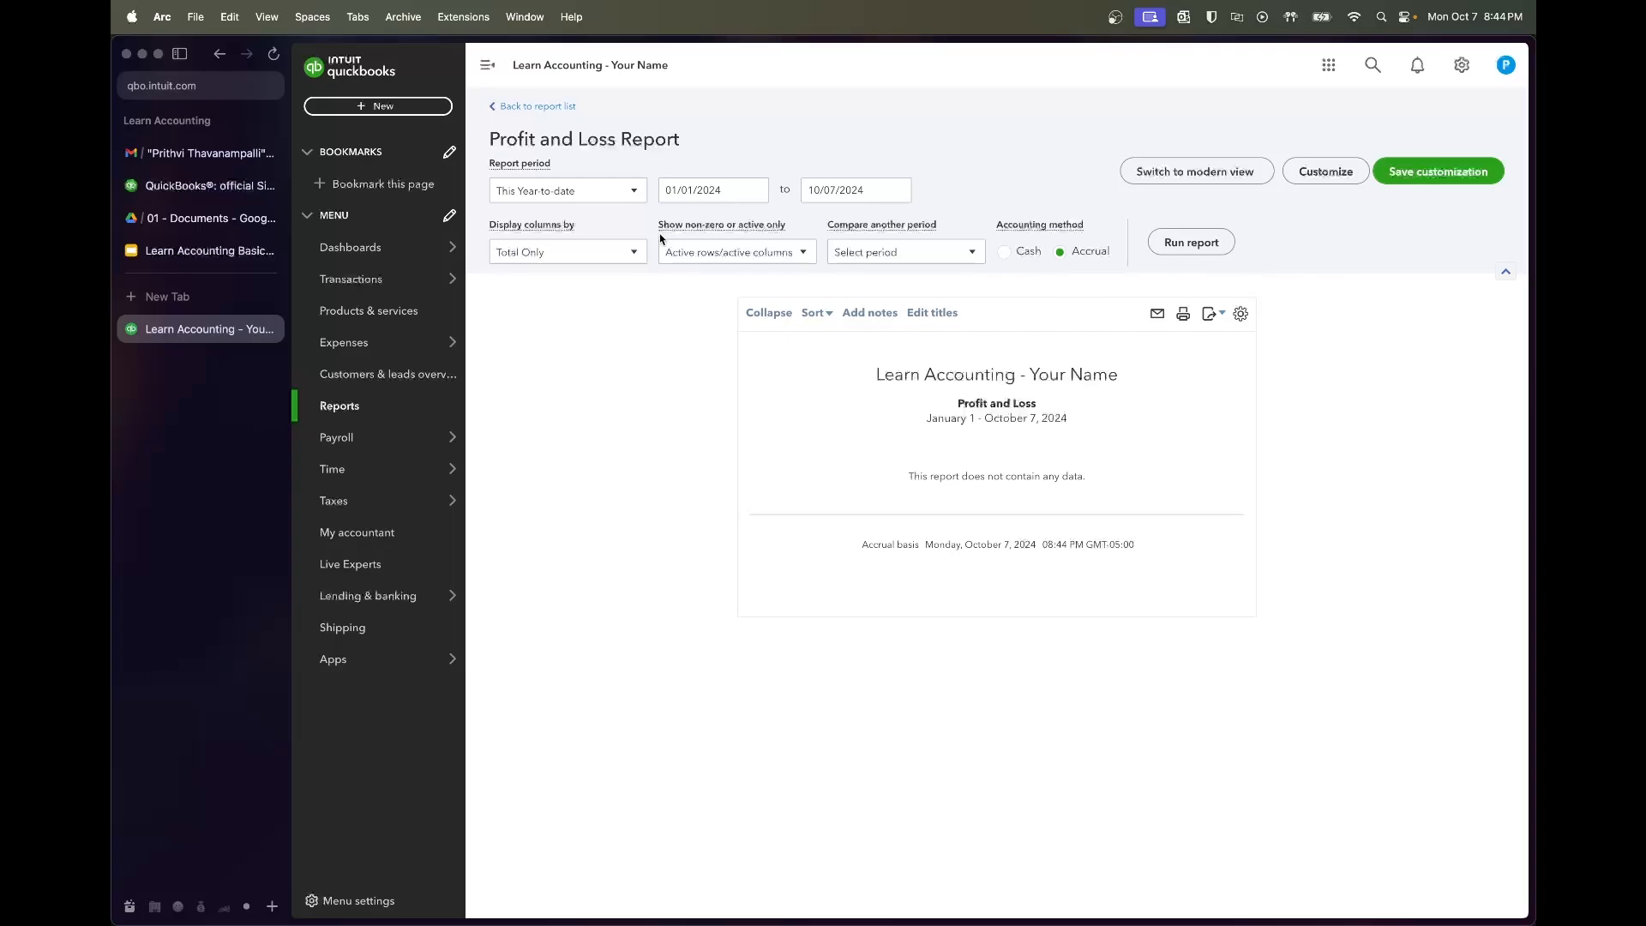
left_click(712, 194)
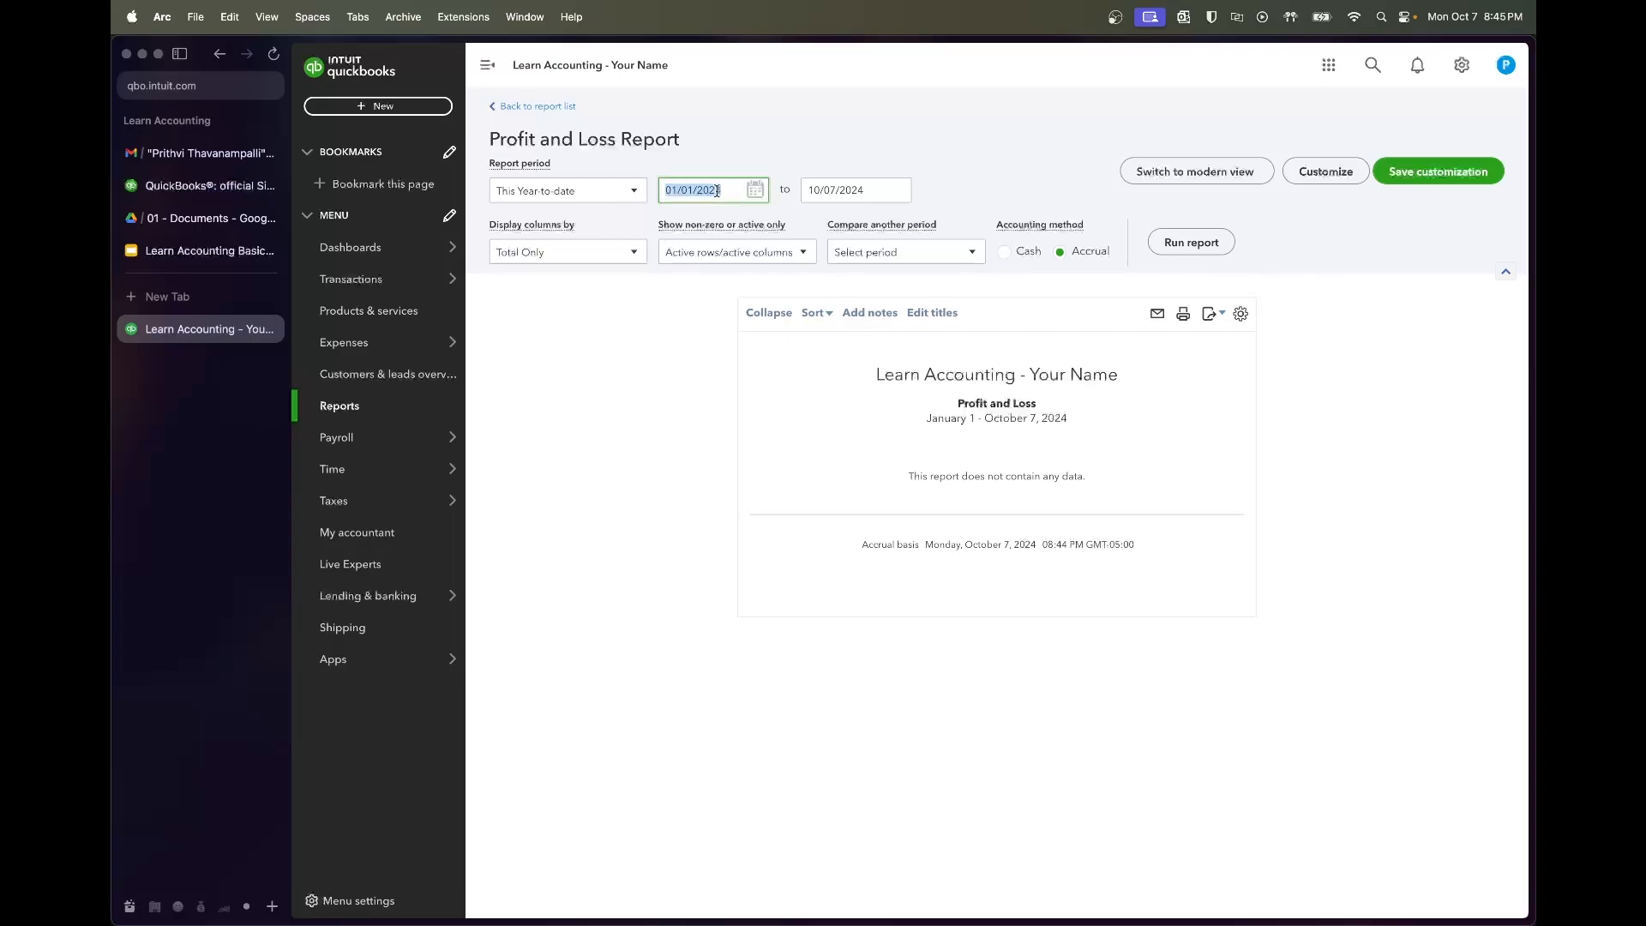
type("1")
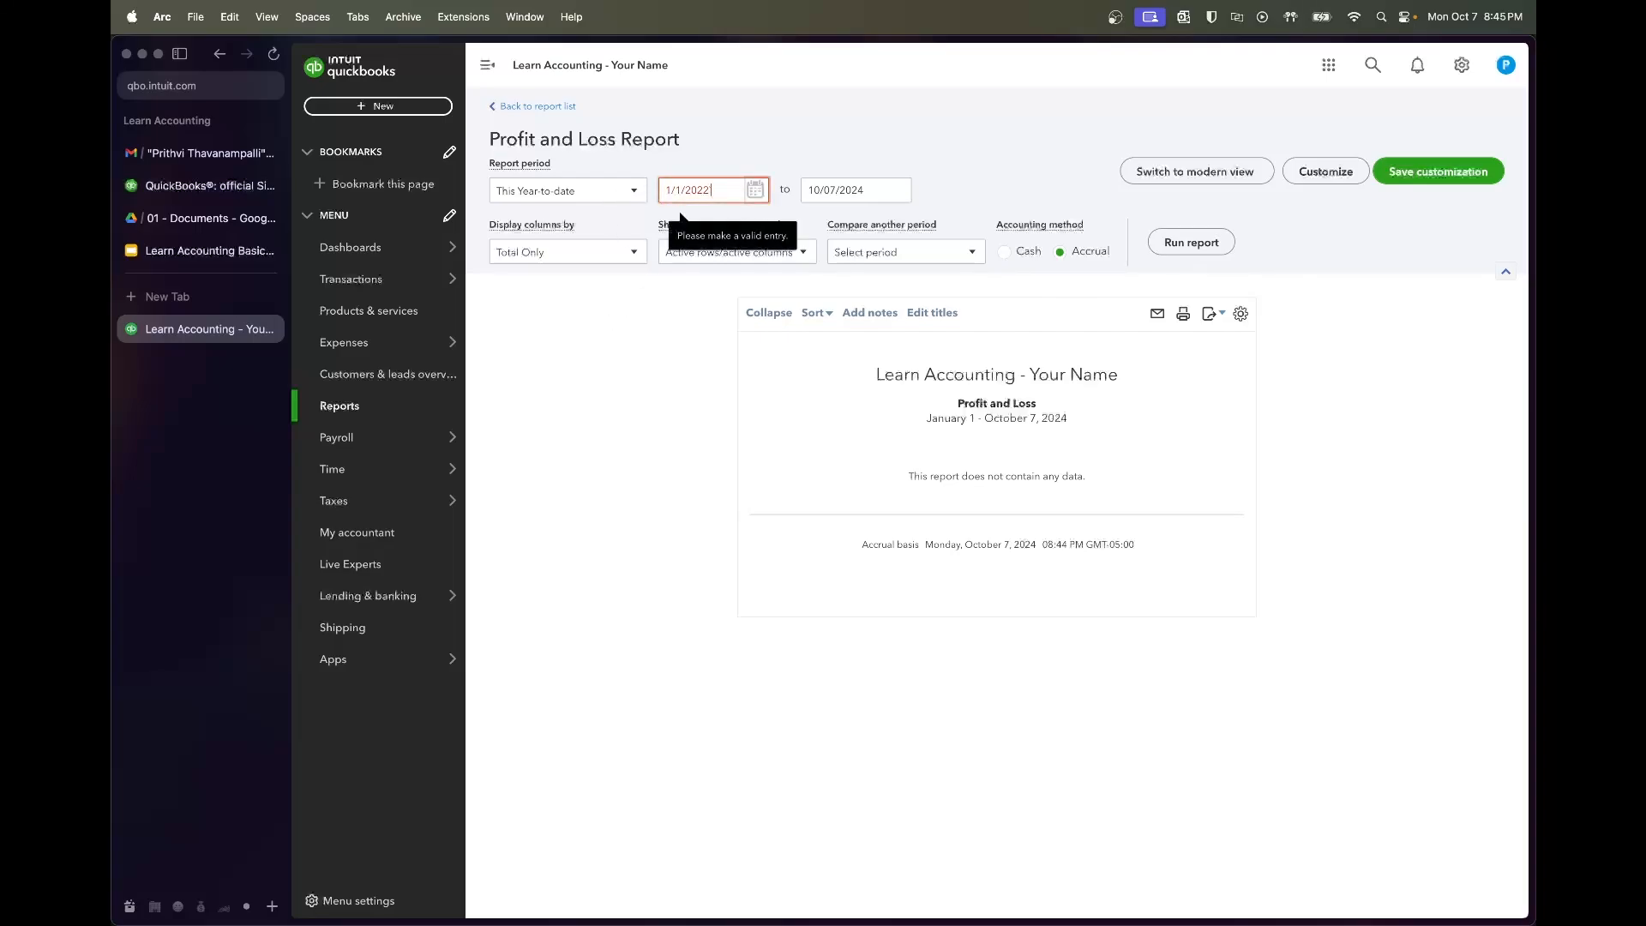
key("Tab")
type("1")
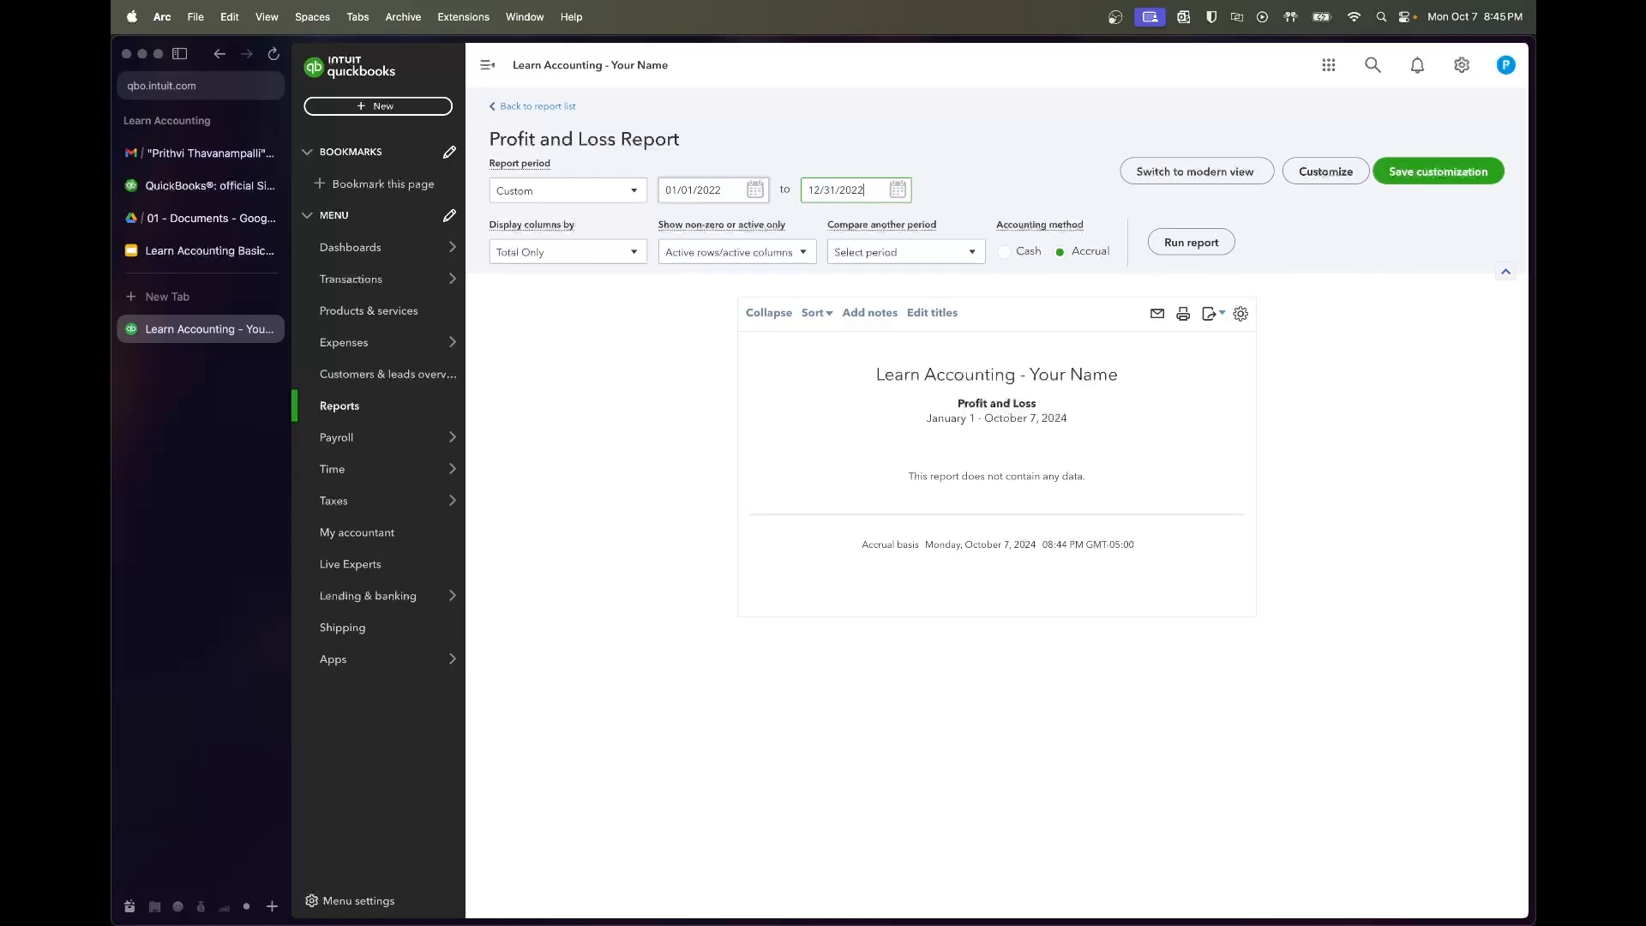
key("Tab")
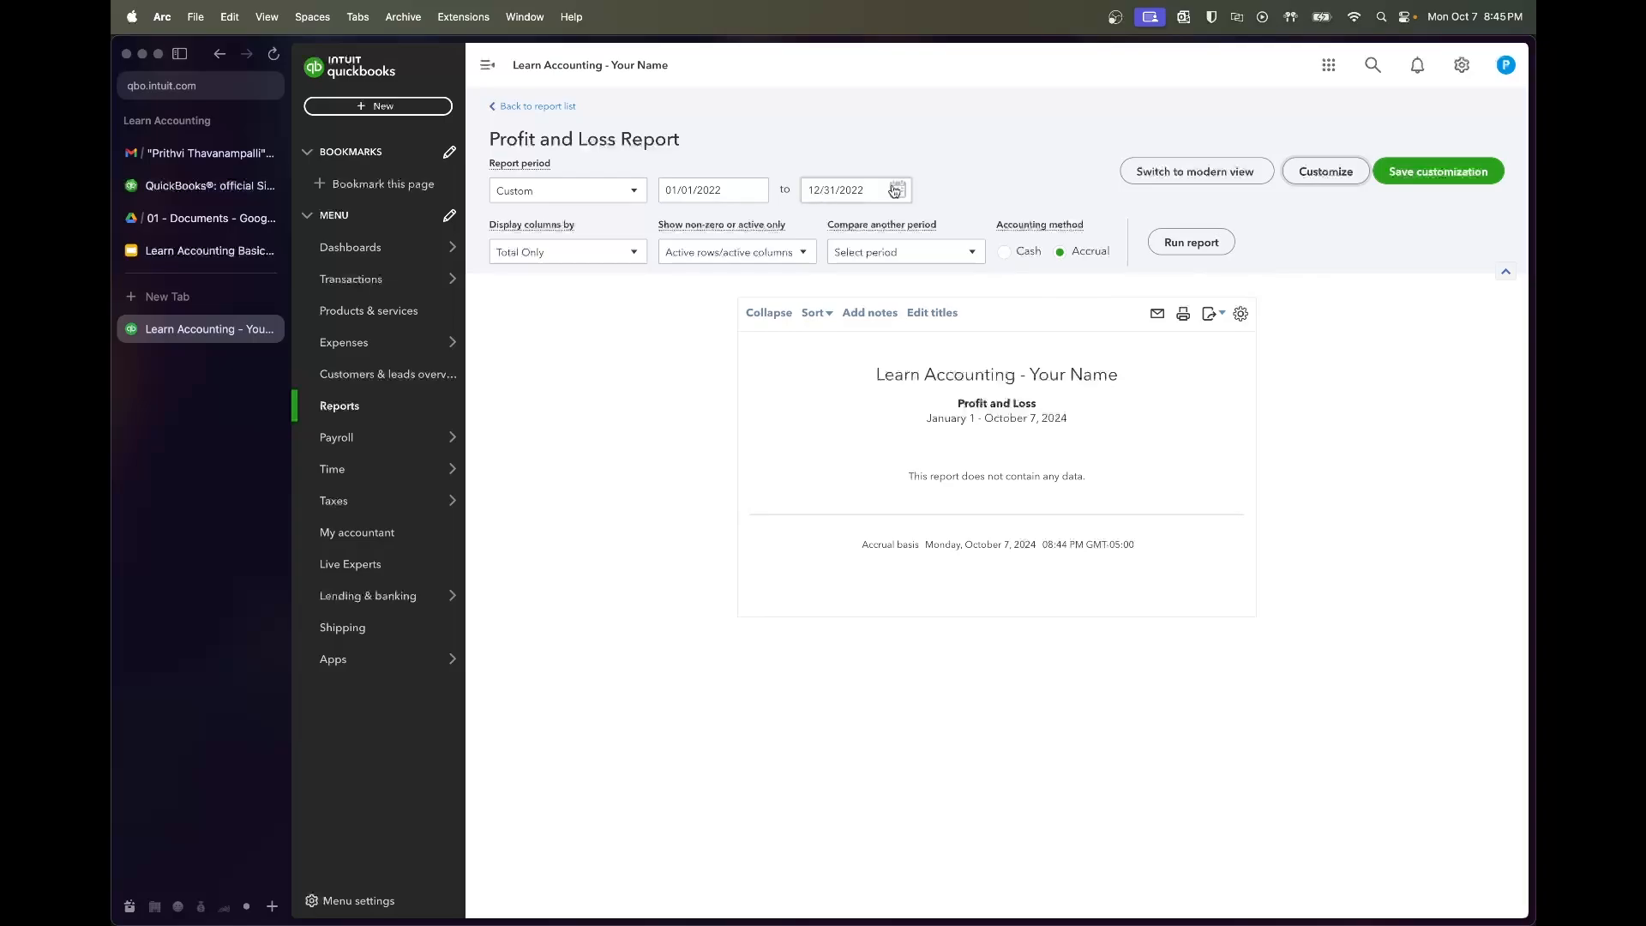
left_click(1153, 241)
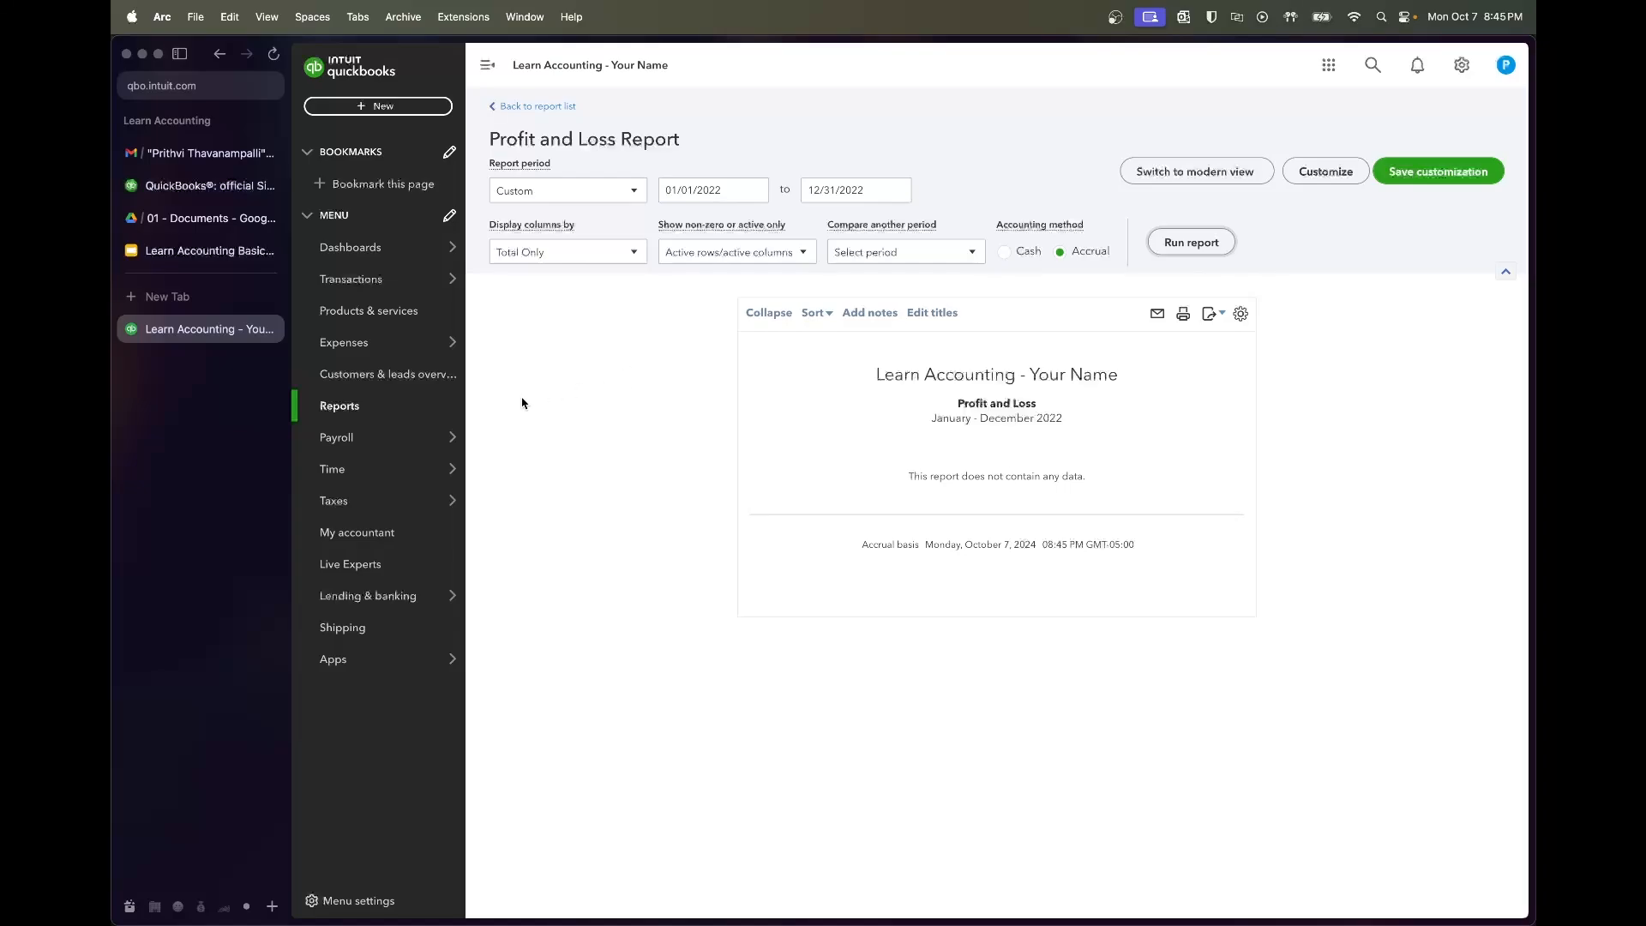
Run the Balance Sheet report for 01/01/2022 to 12/31/2022 to examine the Chase checking and owner equity lines
left_click(438, 408)
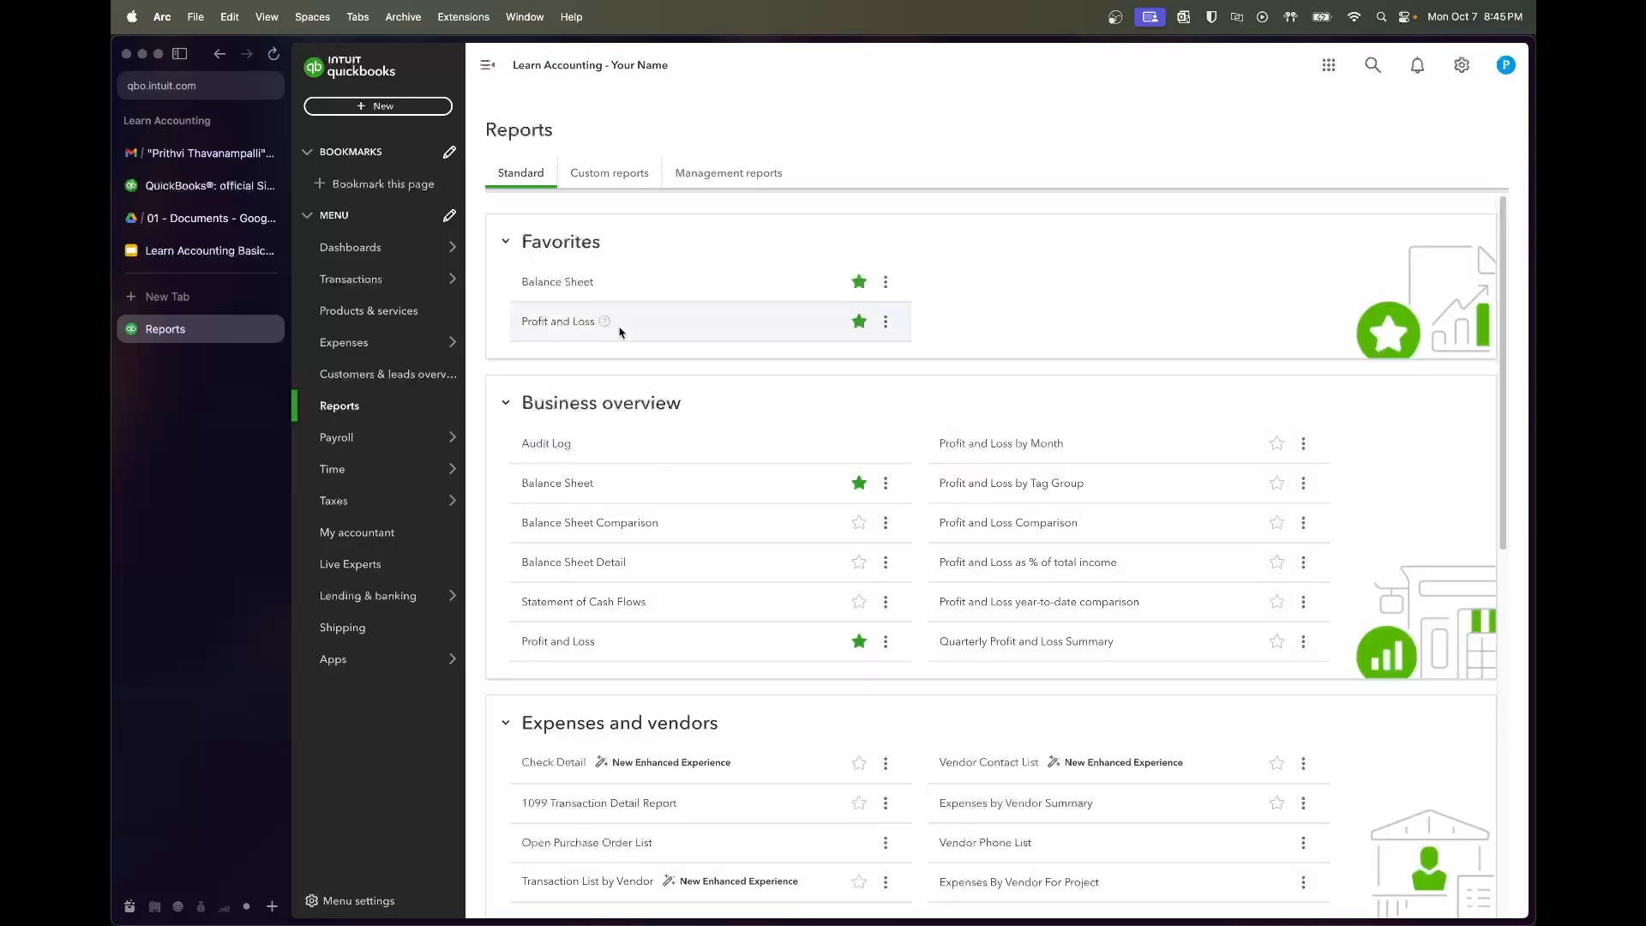
left_click(581, 284)
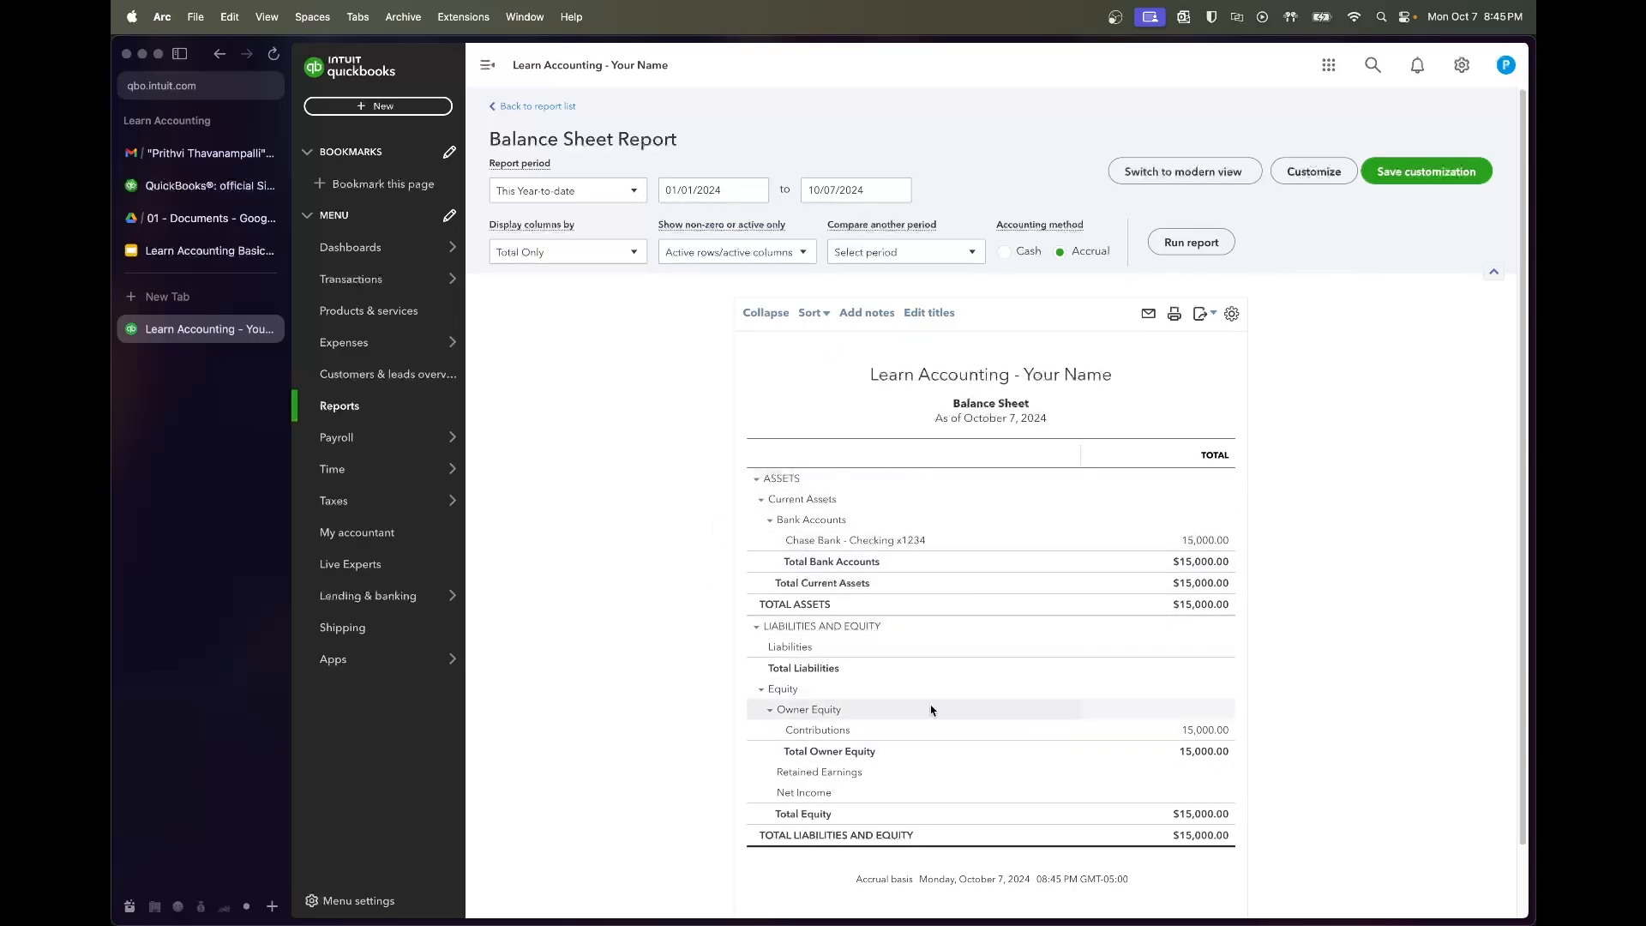
left_click(733, 190)
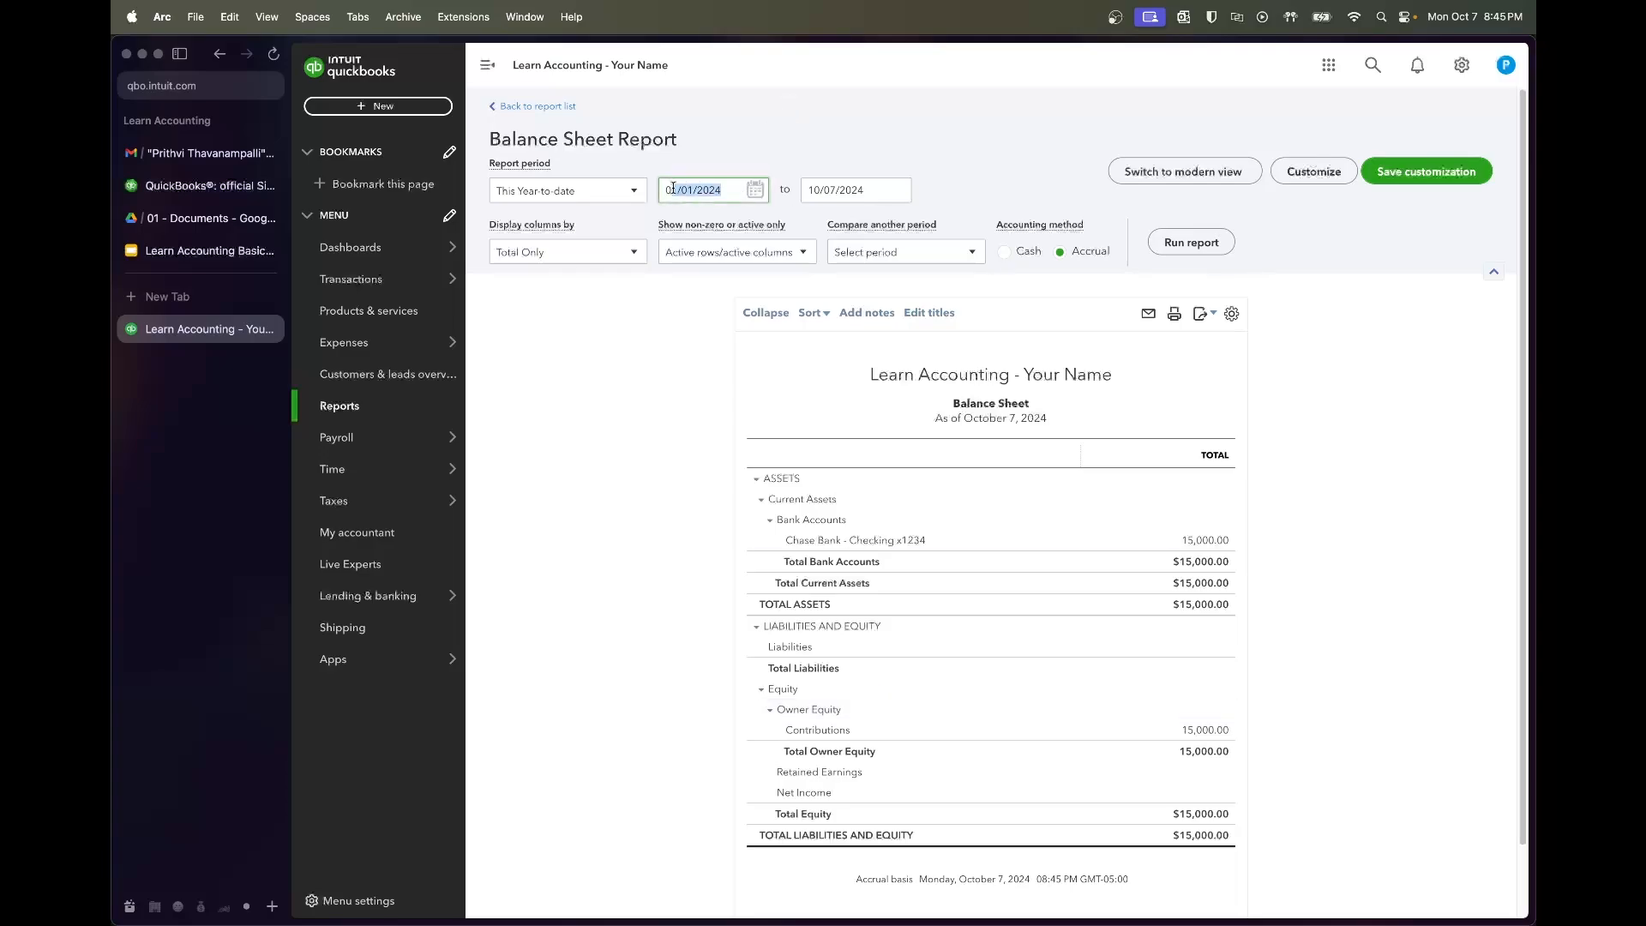
type("1/0")
type("1/2022")
key("Tab")
type("12/")
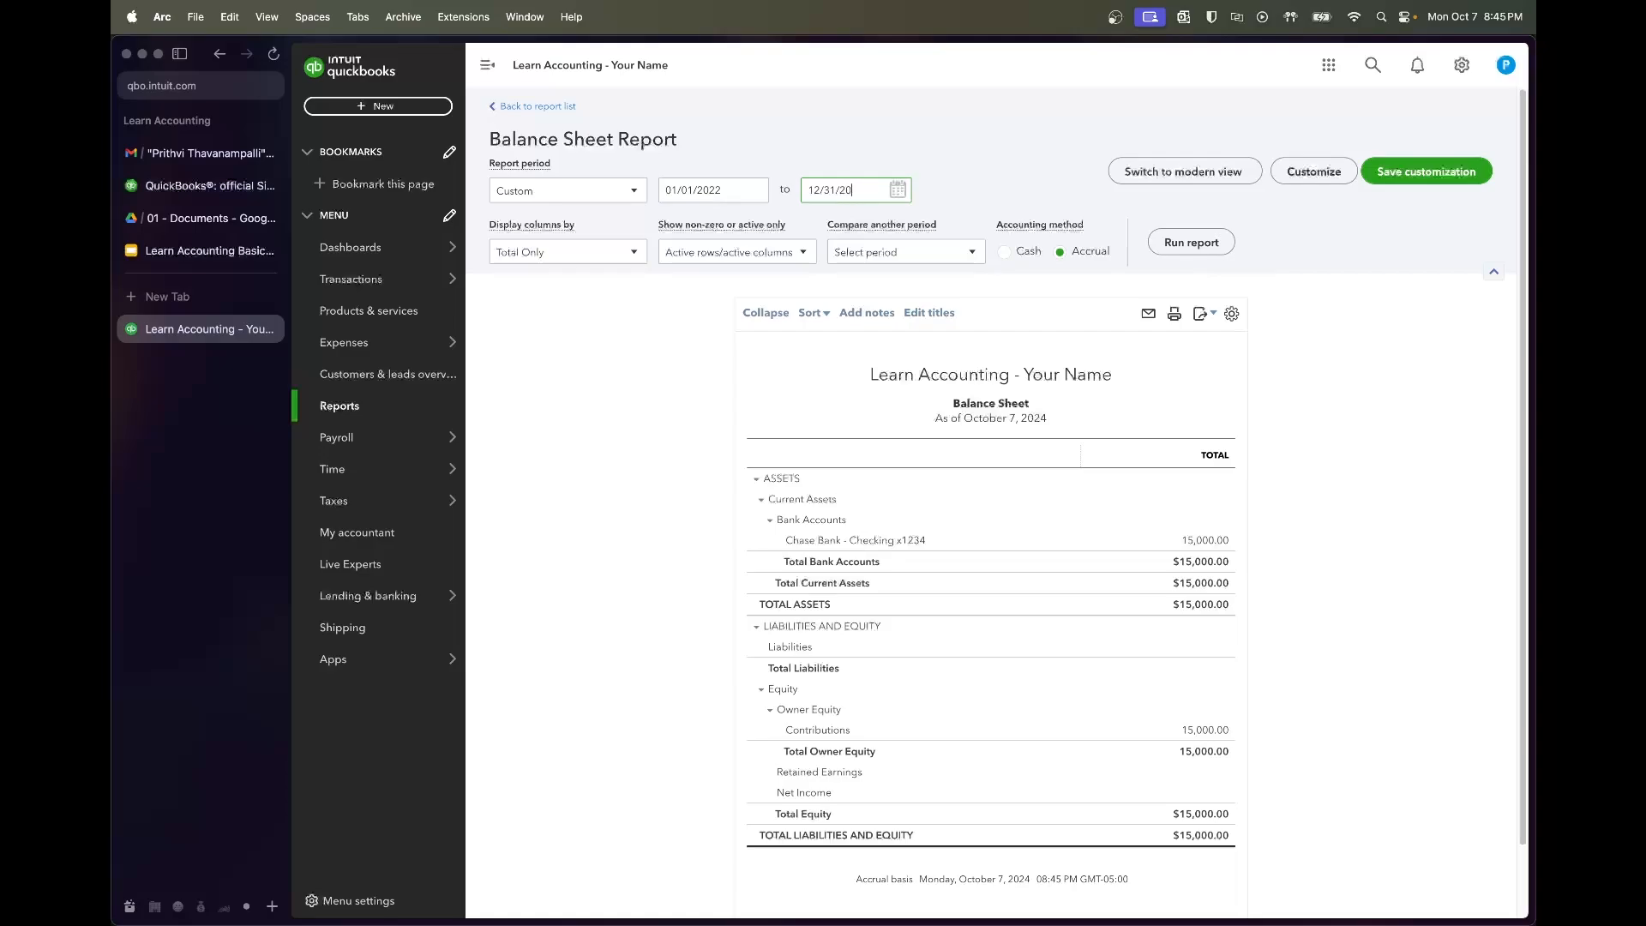
left_click(1191, 242)
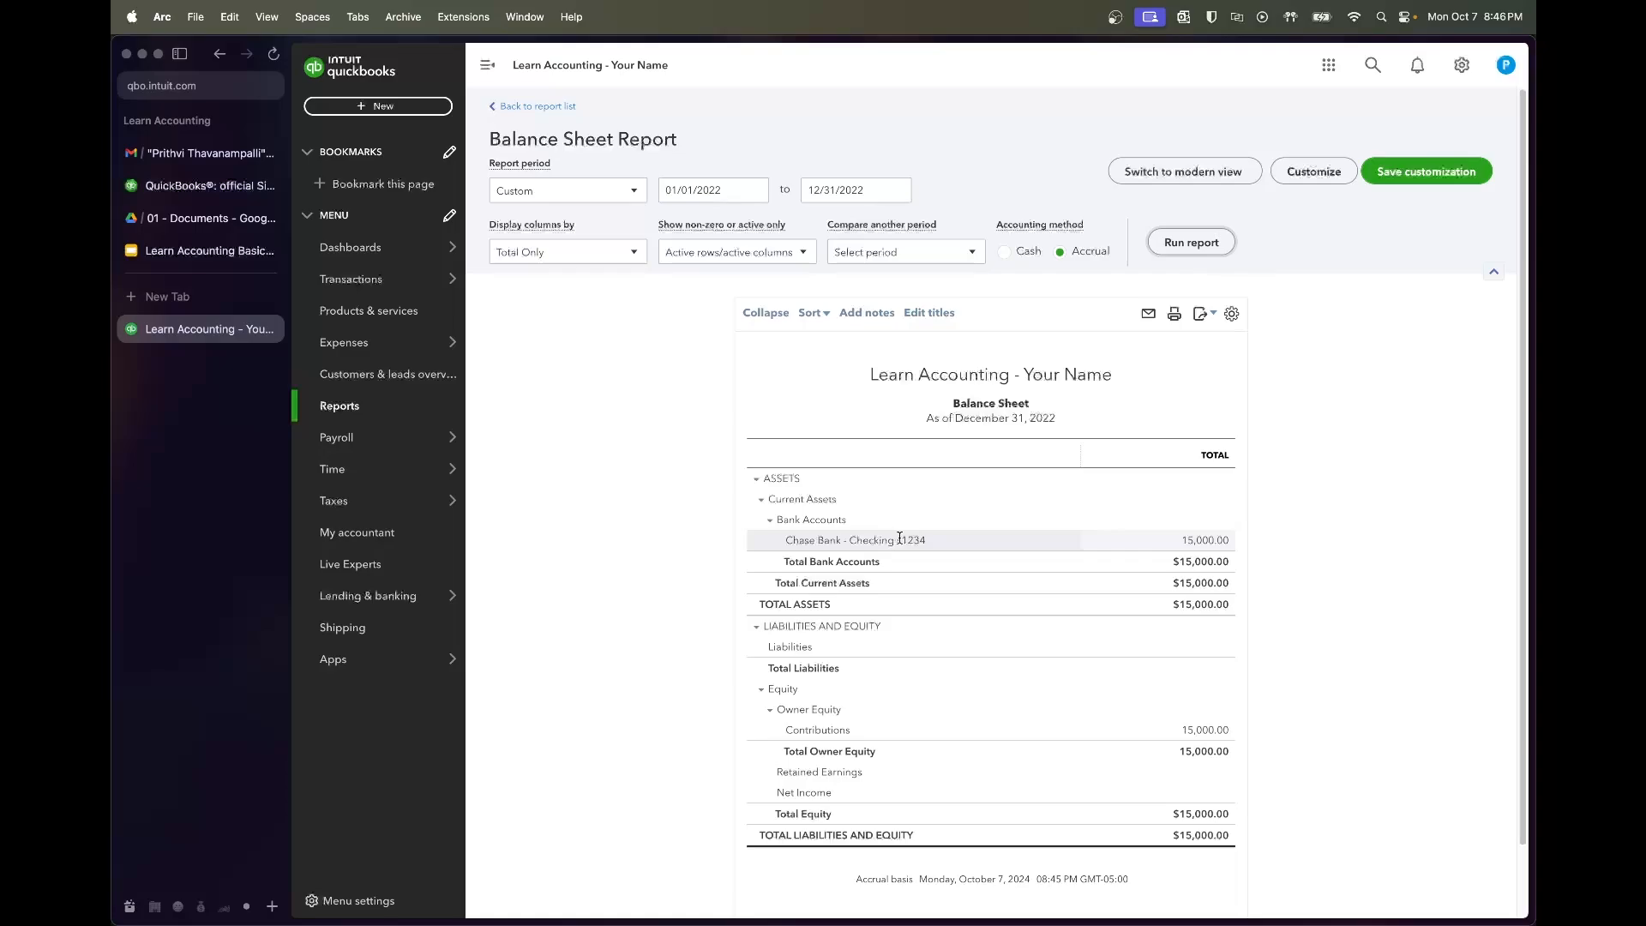
Undo the categorized Chase Transfer In transaction in the bank transactions so it goes back for review
mouse_move(428, 285)
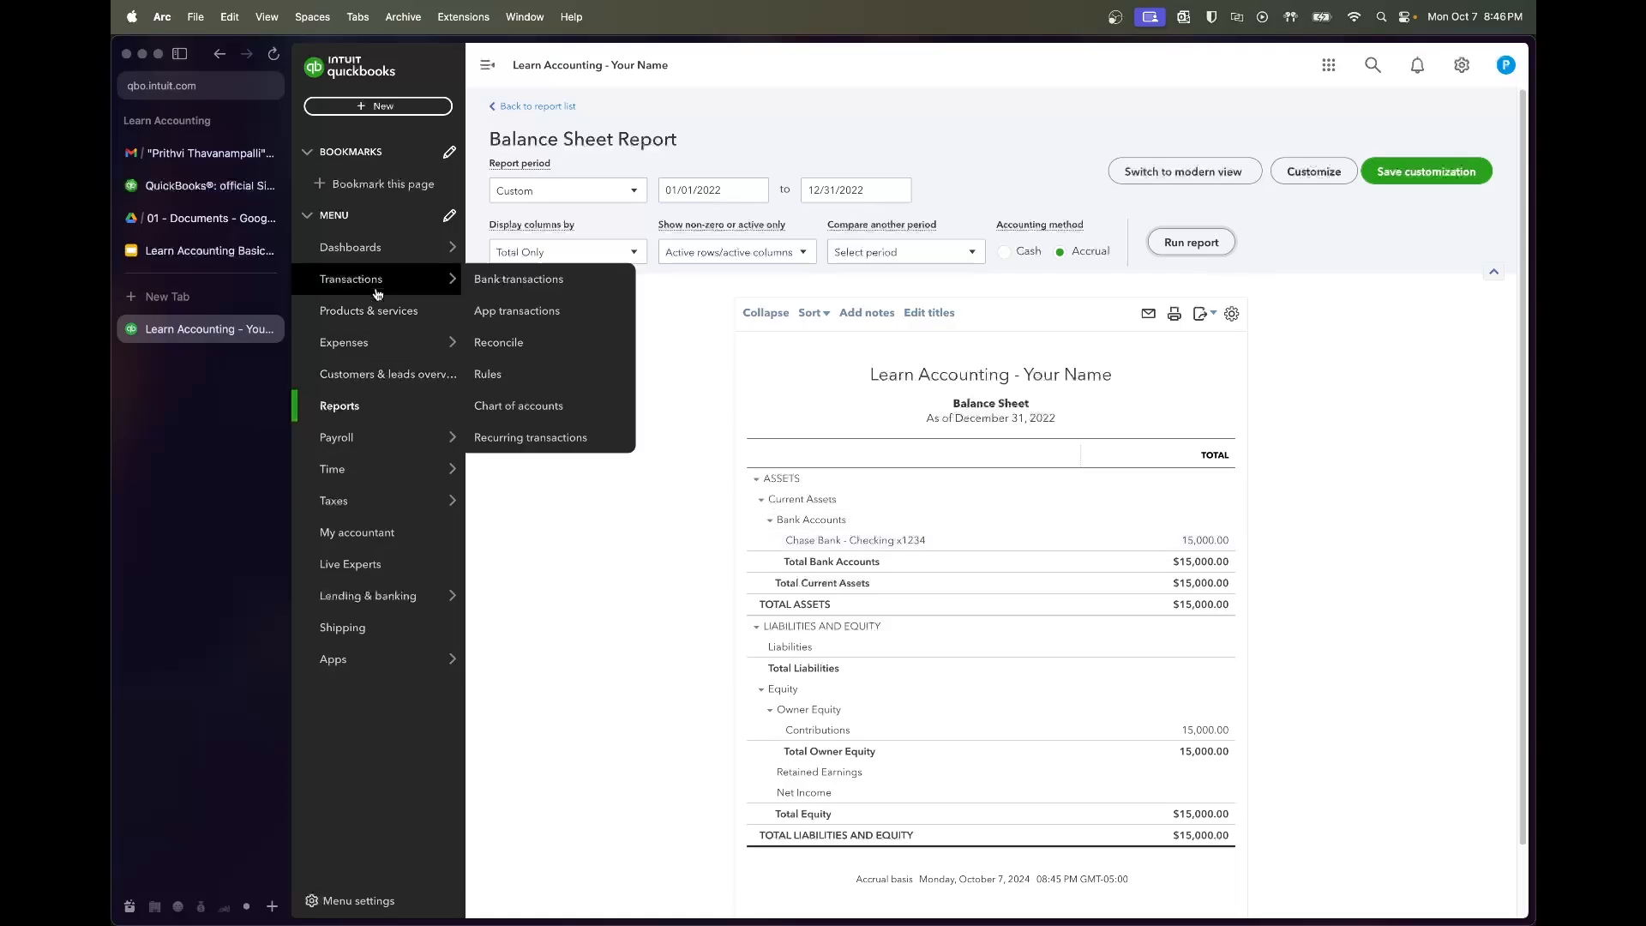
left_click(501, 283)
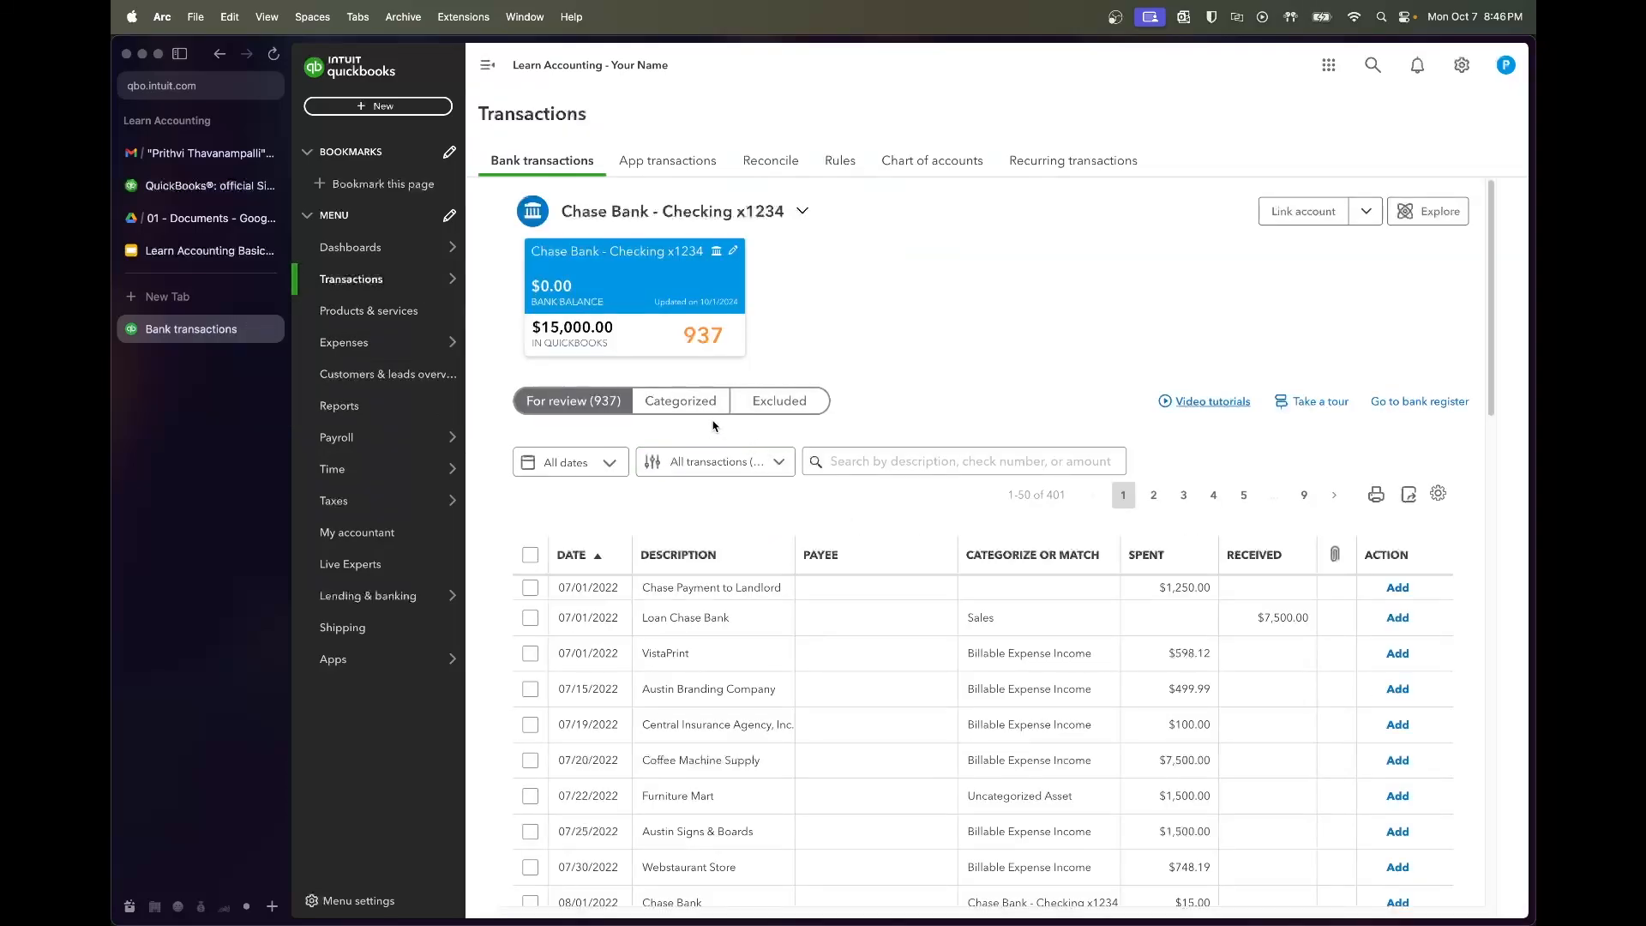
left_click(709, 415)
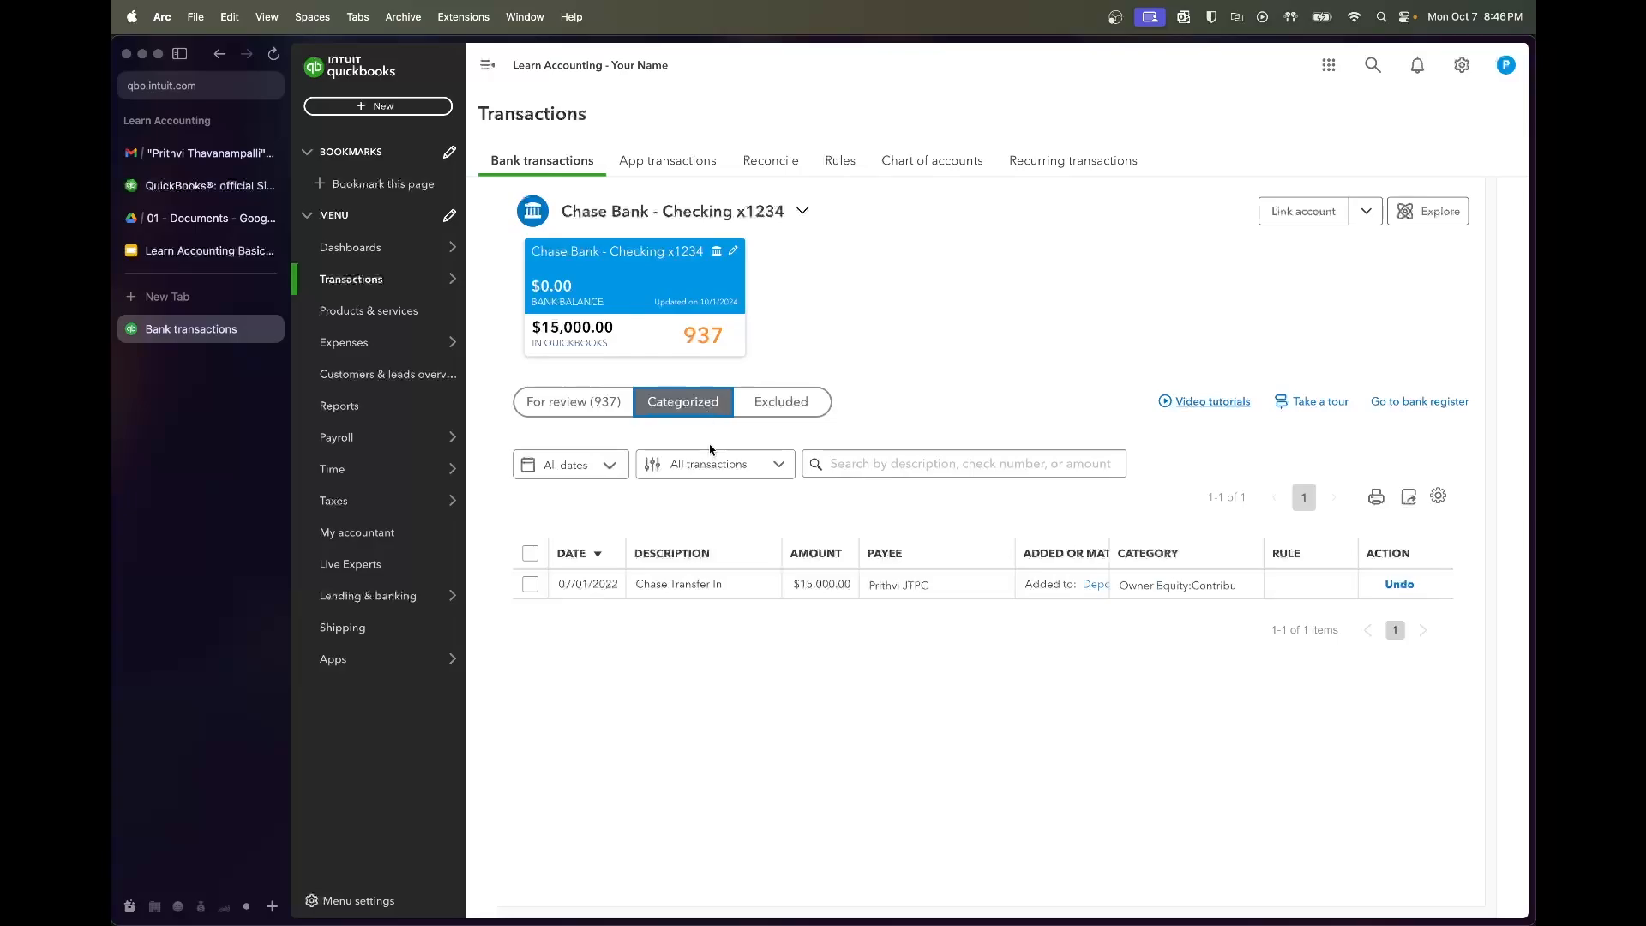
left_click(529, 583)
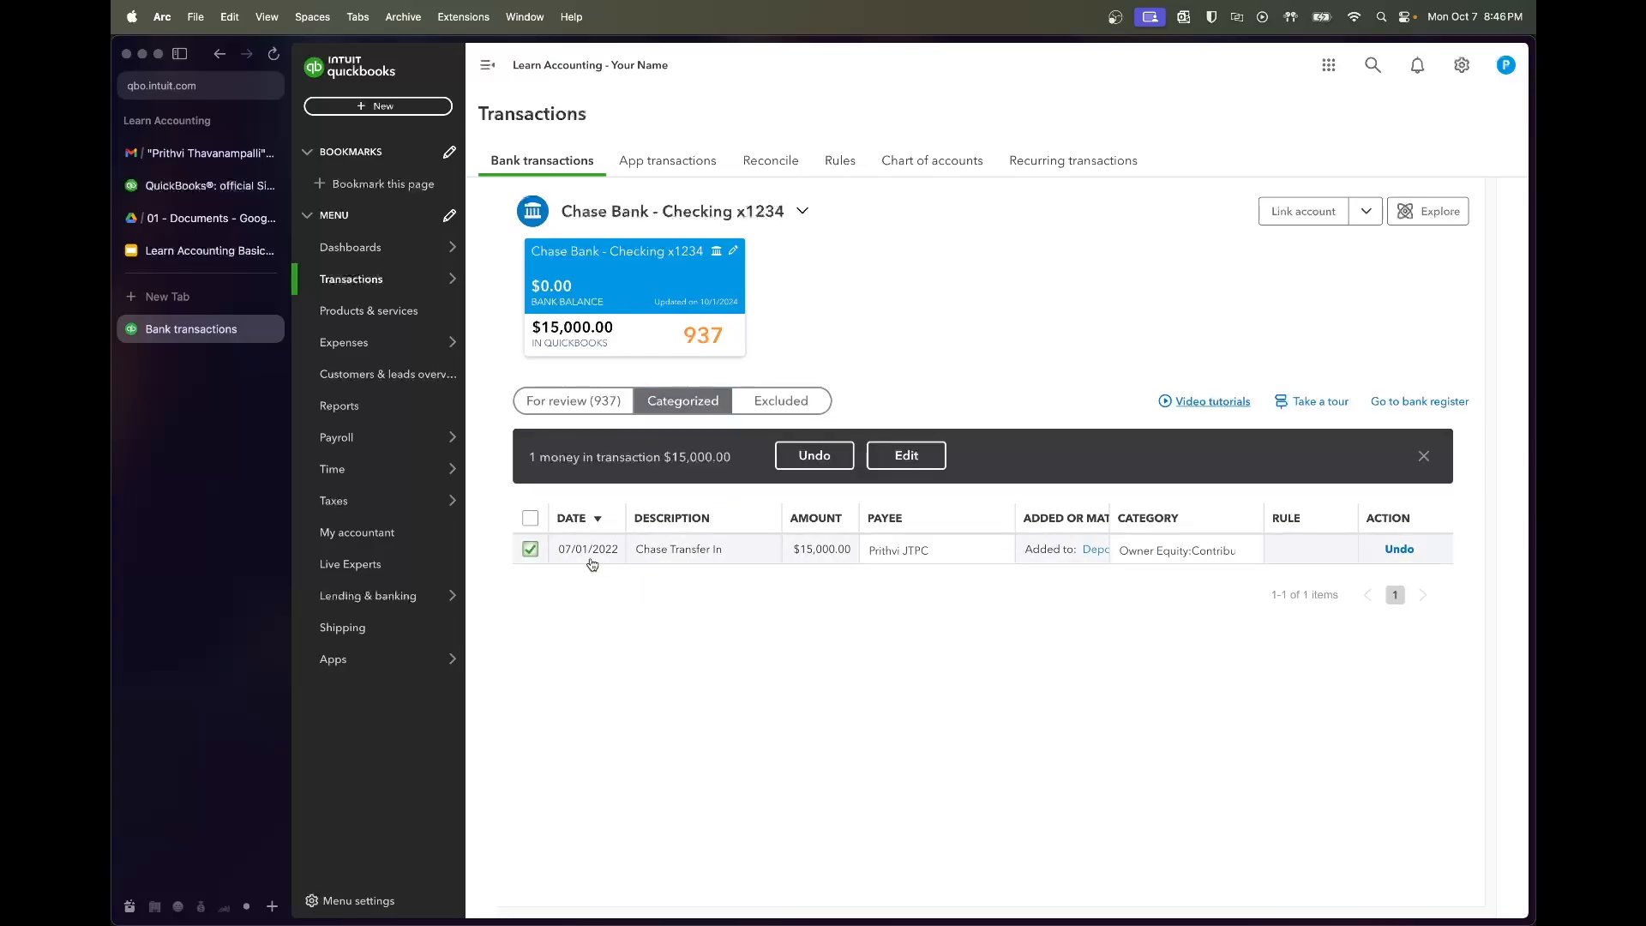
left_click(784, 466)
Filter the bank transactions for review to the custom date range 07/01/2022 to 07/31/2022
left_click(596, 401)
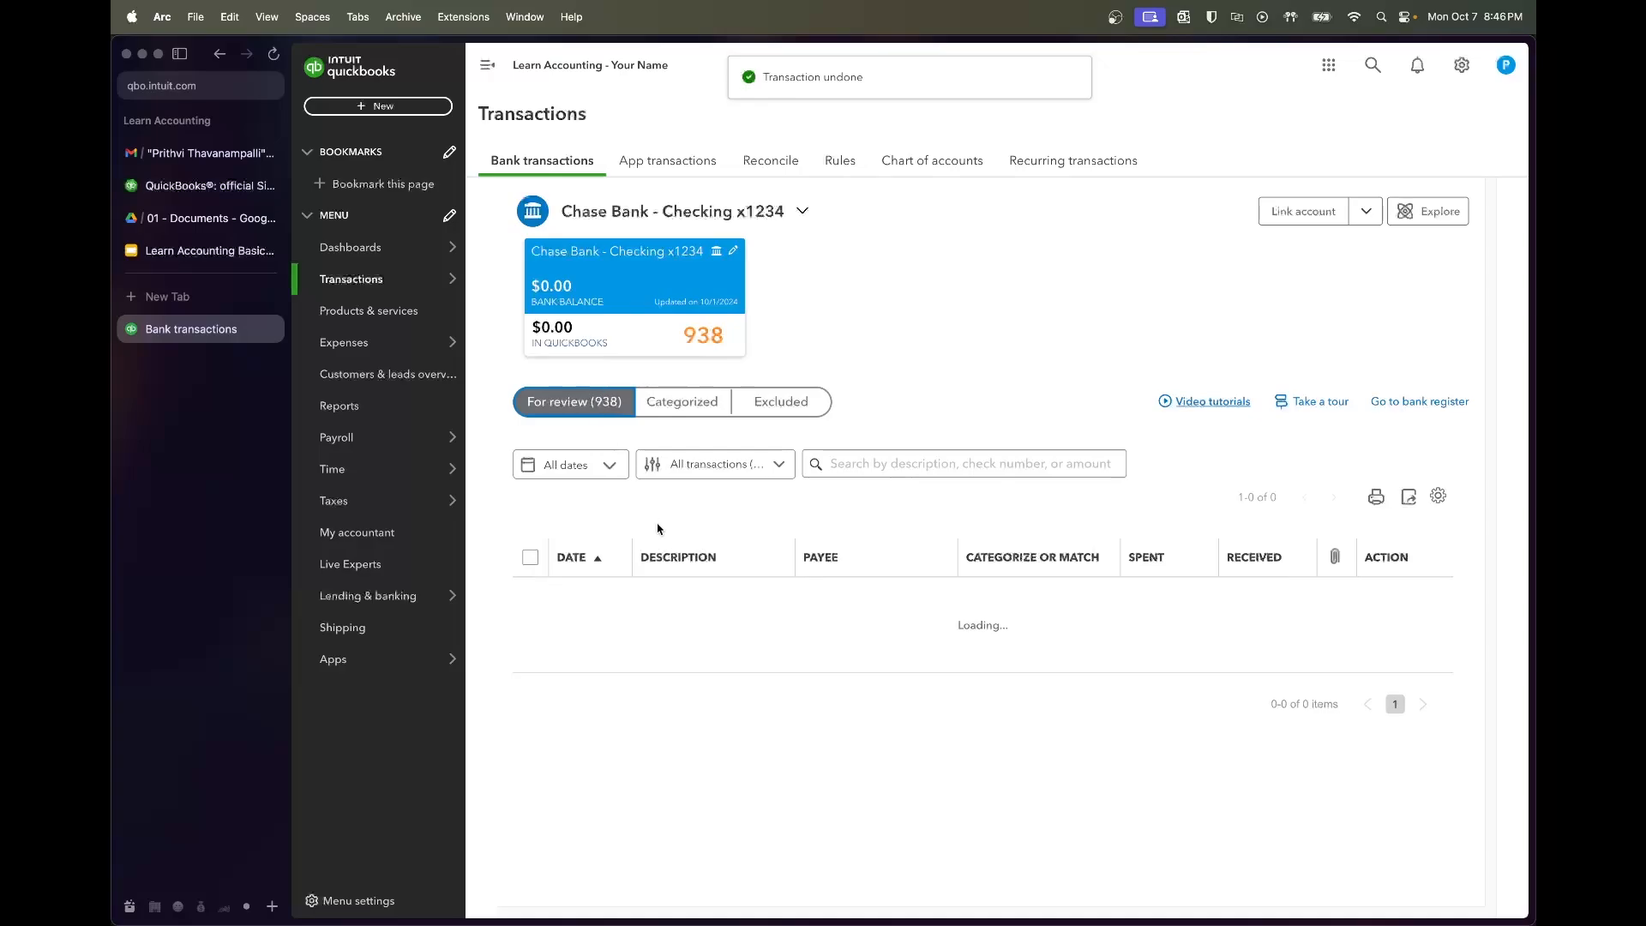
left_click(600, 477)
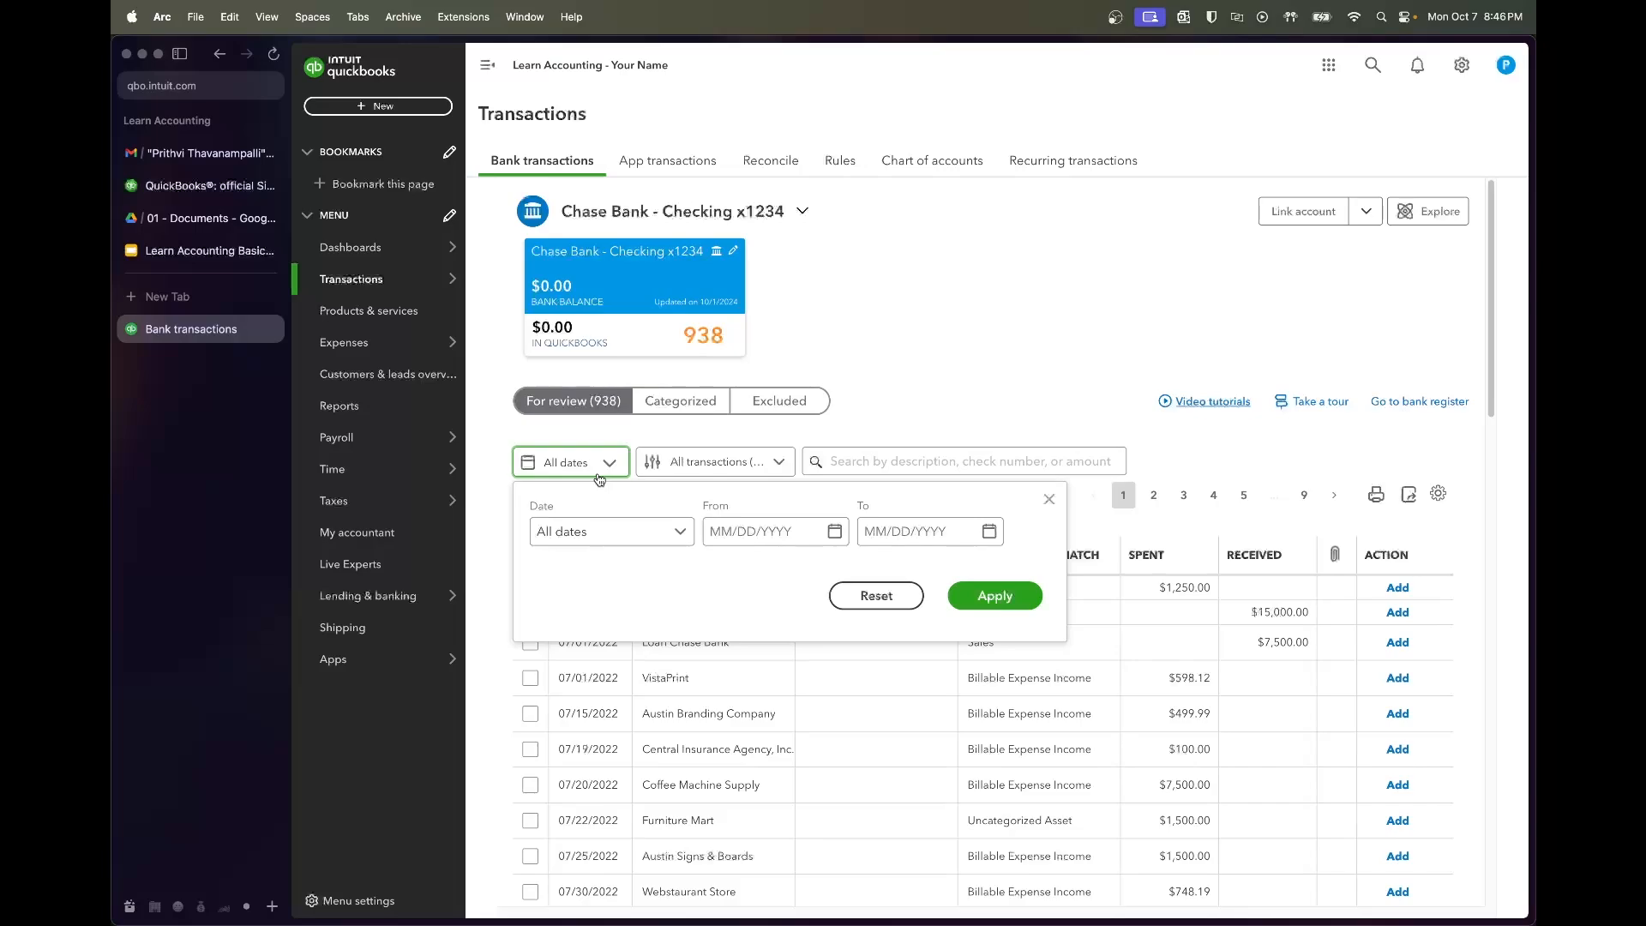
left_click(613, 539)
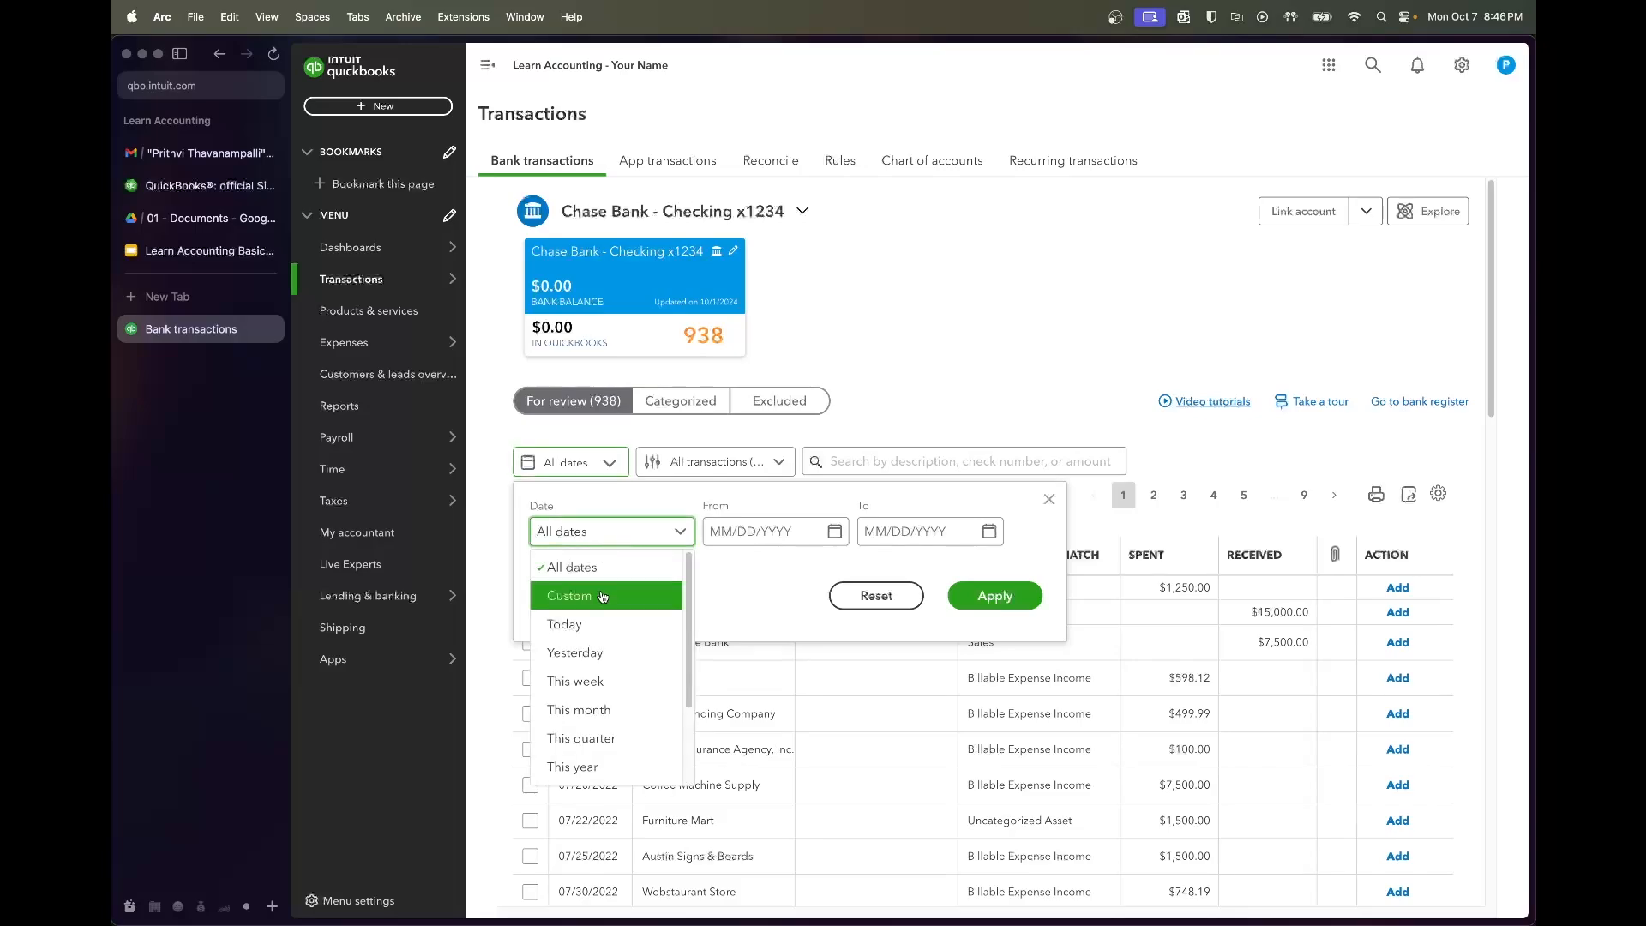
scroll(602, 619, "down", 1)
scroll(605, 613, "up", 1)
left_click(629, 540)
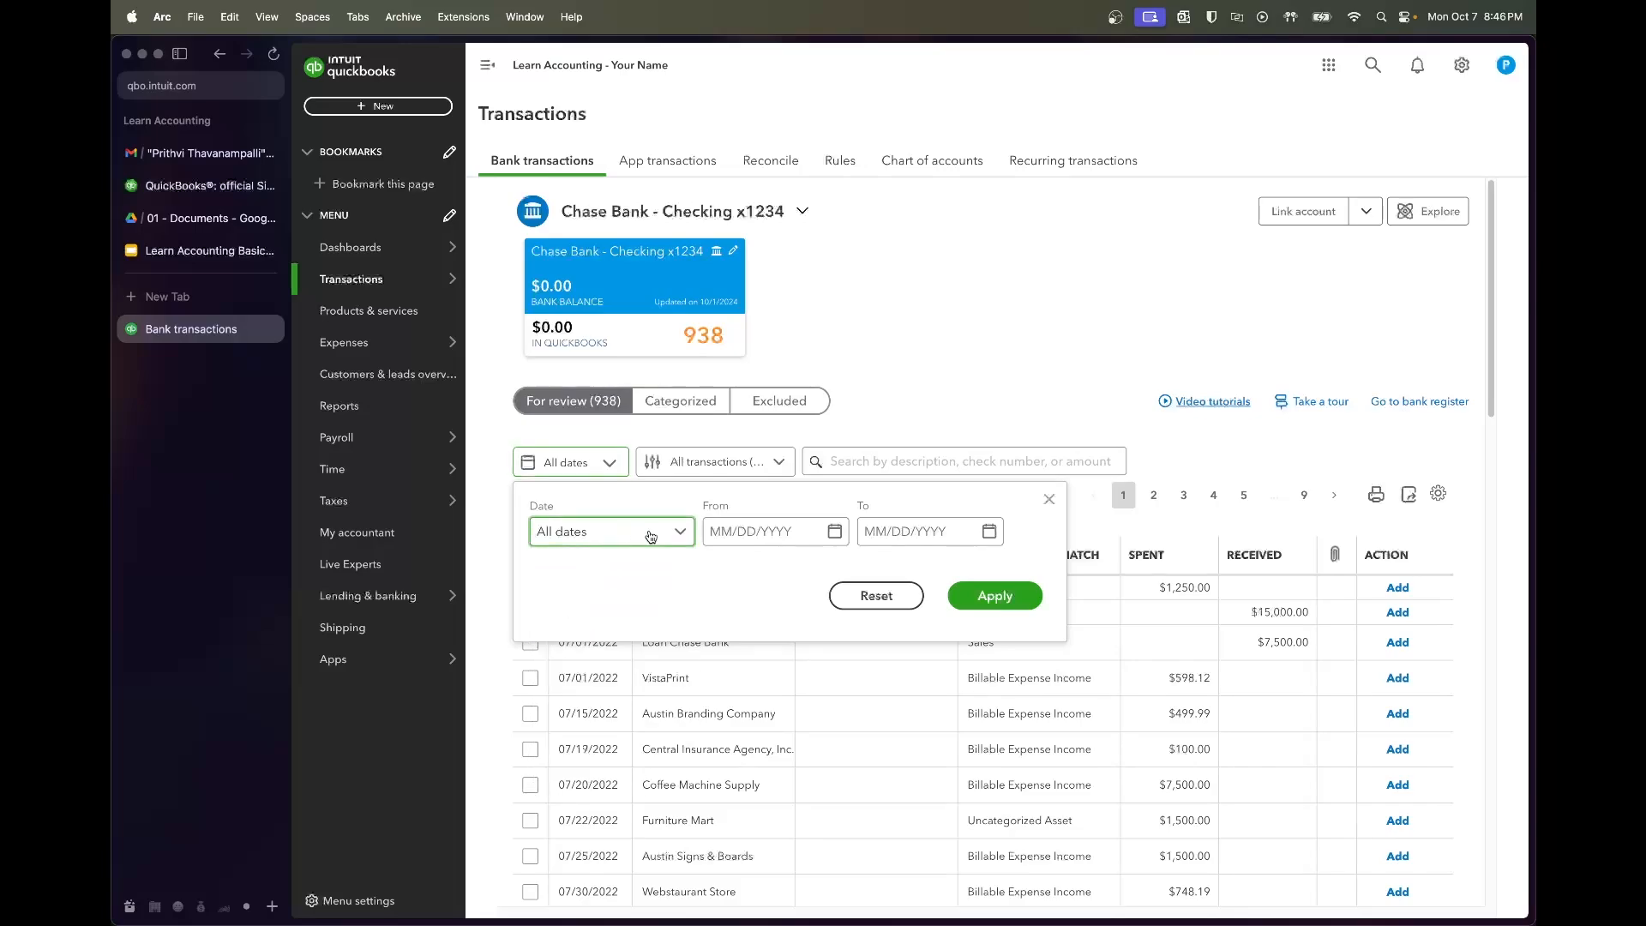
left_click(793, 533)
type("7/1")
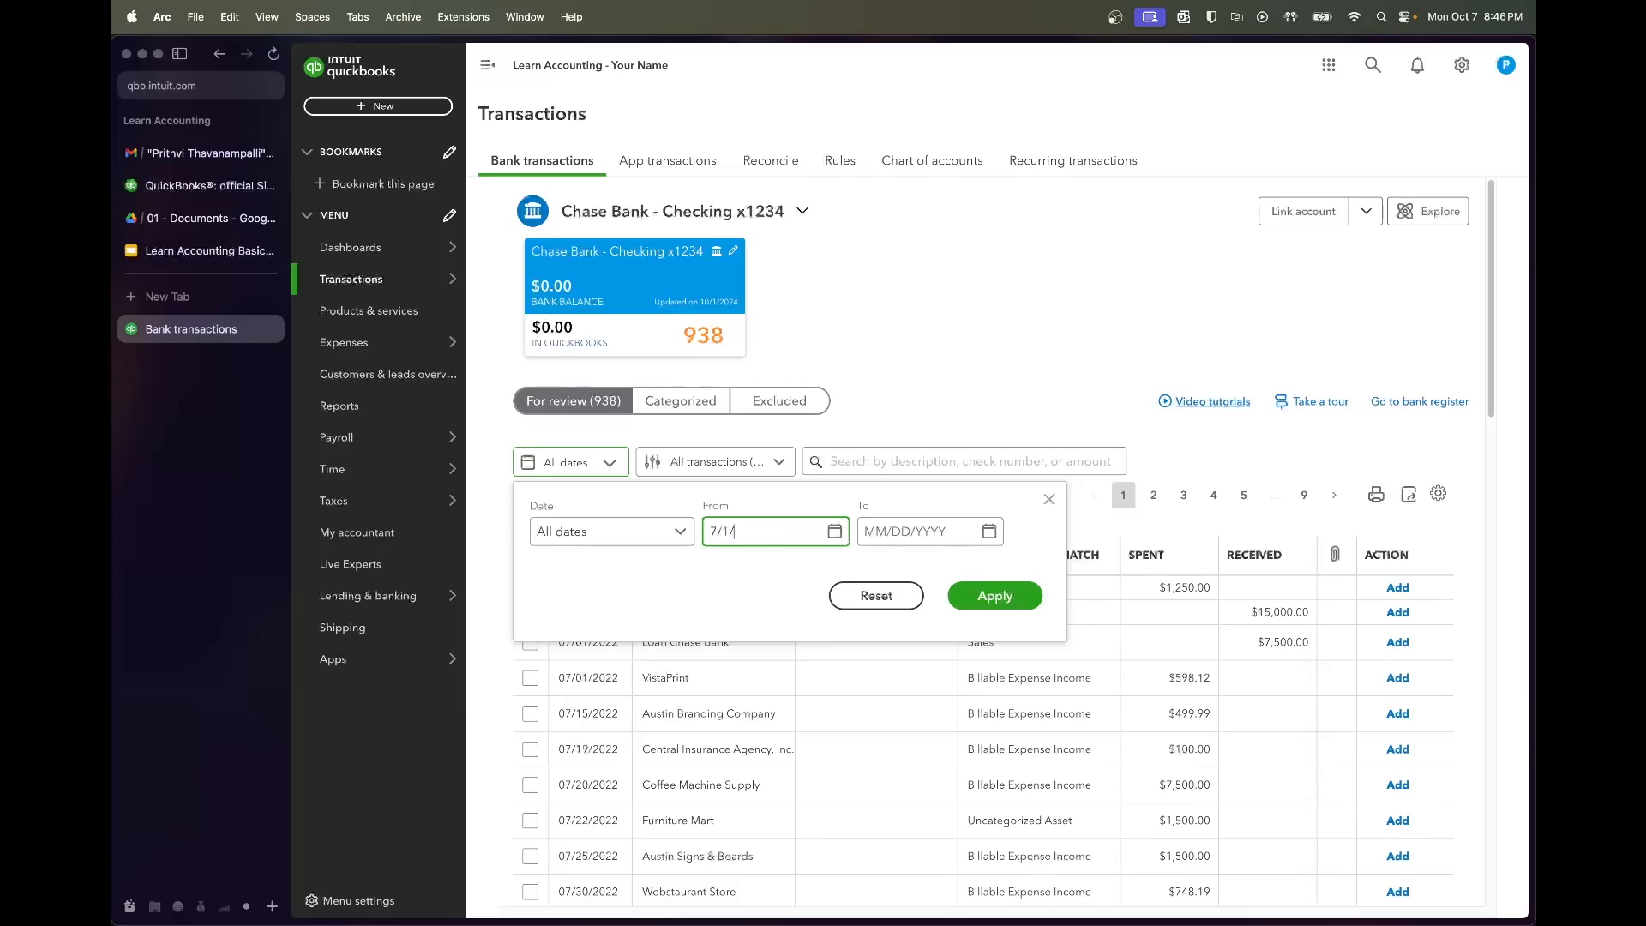
type("/01/2022")
key("Tab")
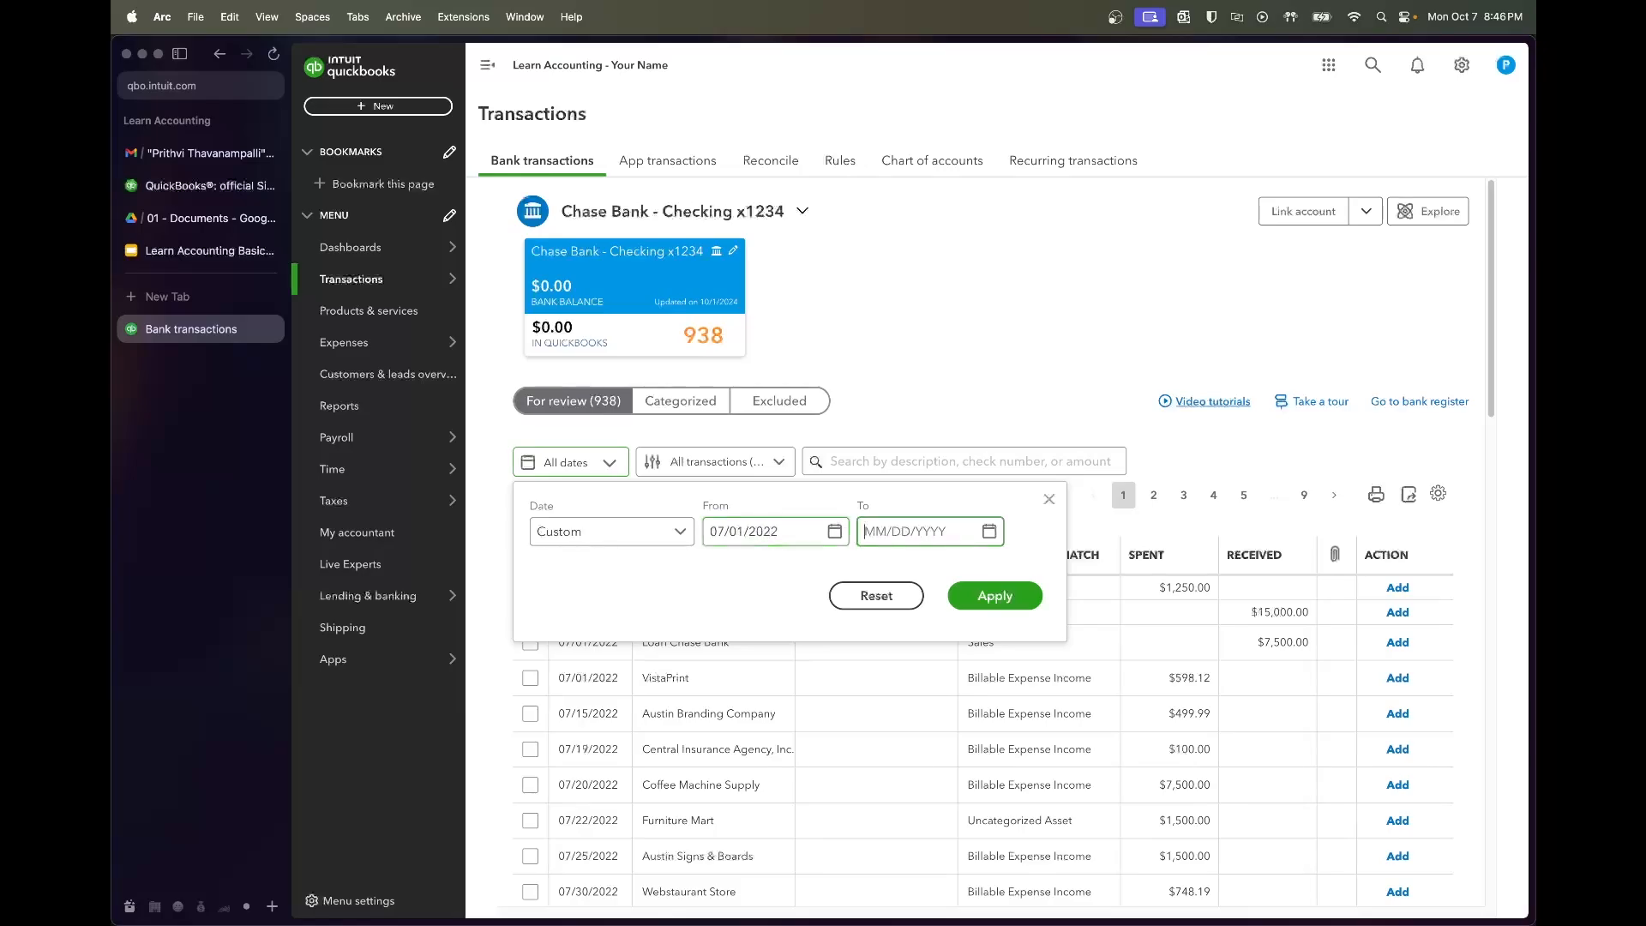
type("7/31/2022")
left_click(993, 594)
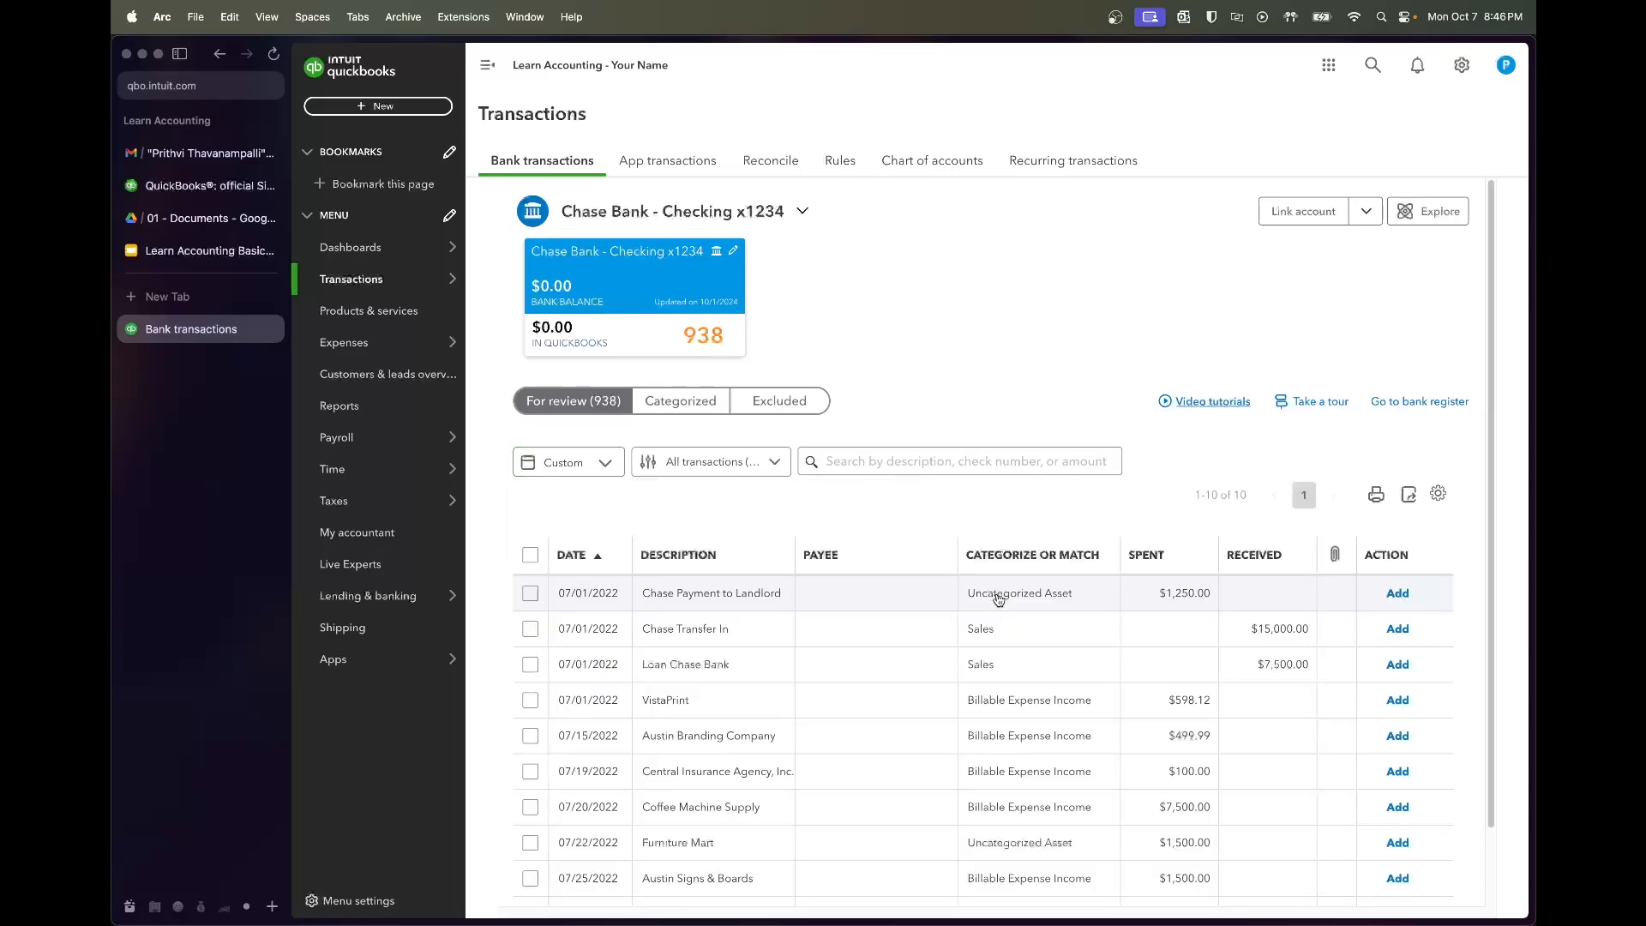
Categorize the Chase Transfer In transaction with the owner as vendor and Owner Equity:Contributions as account, and add it to the books
scroll(966, 639, "down", 2)
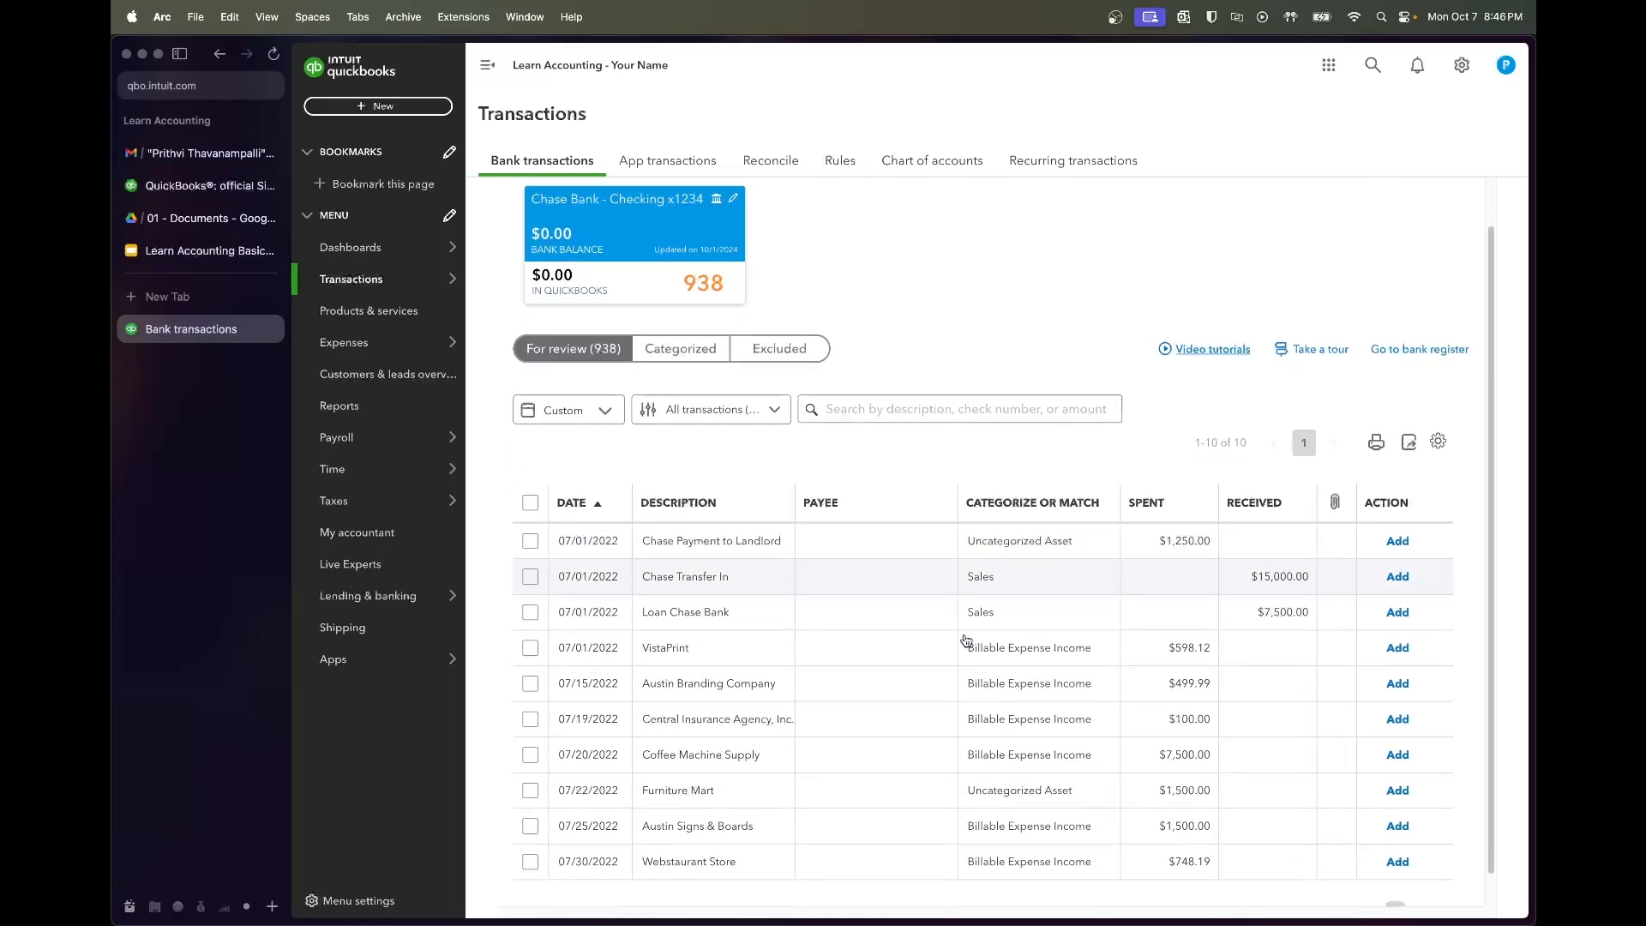
left_click(764, 577)
scroll(765, 676, "down", 3)
left_click(652, 596)
type("Prithvi")
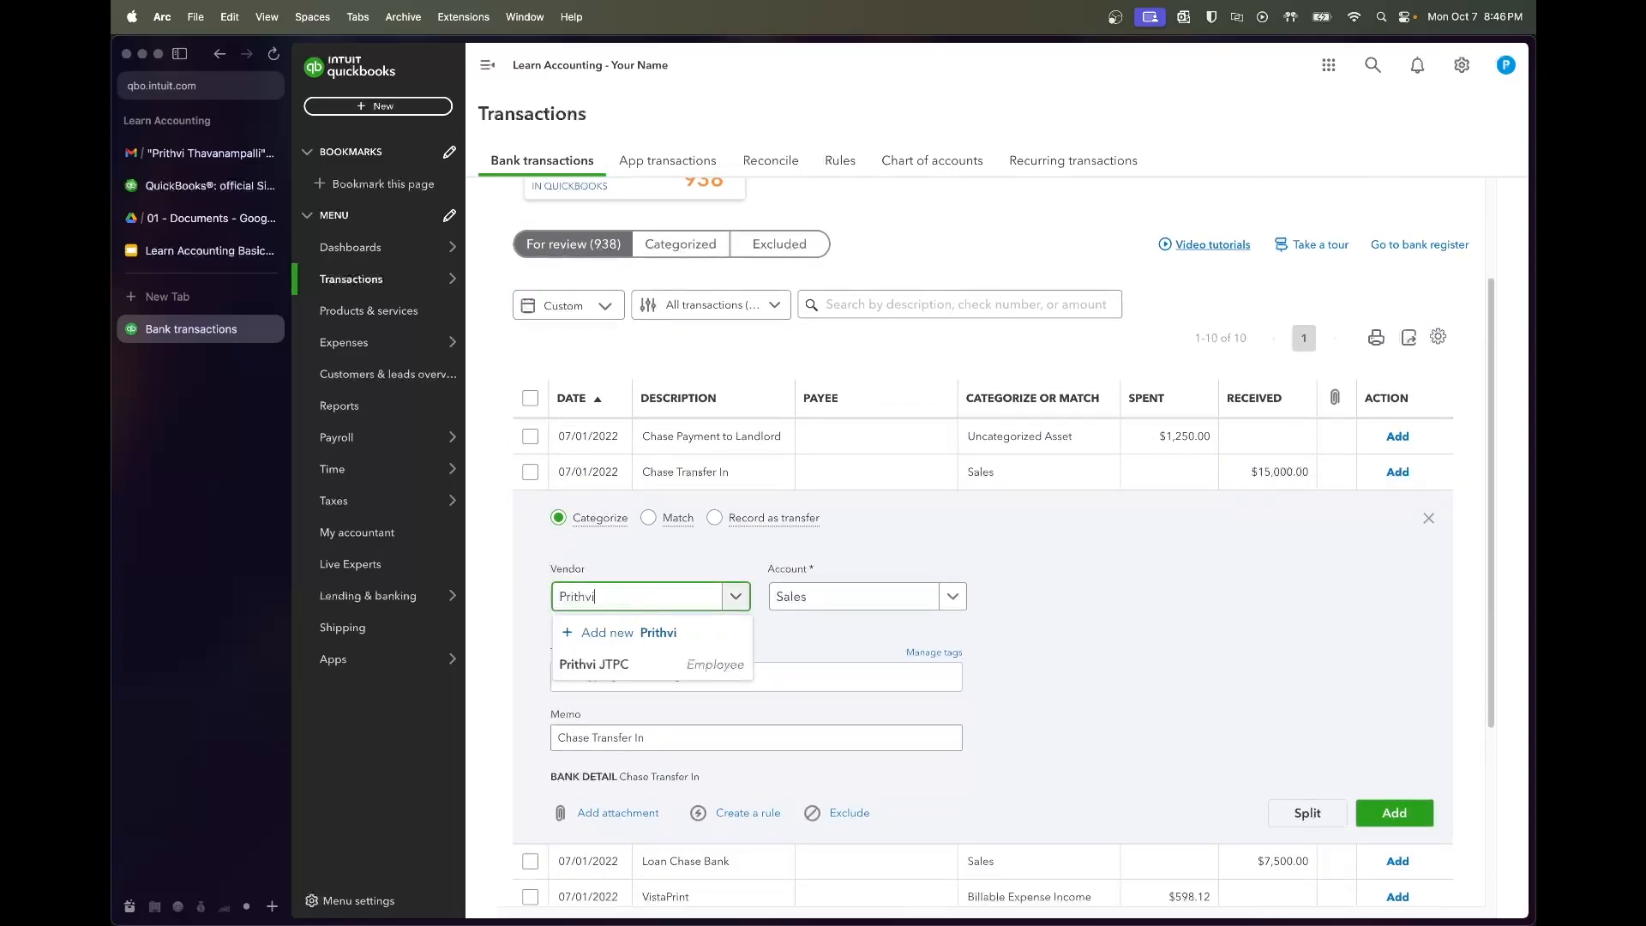
left_click(651, 663)
left_click(871, 605)
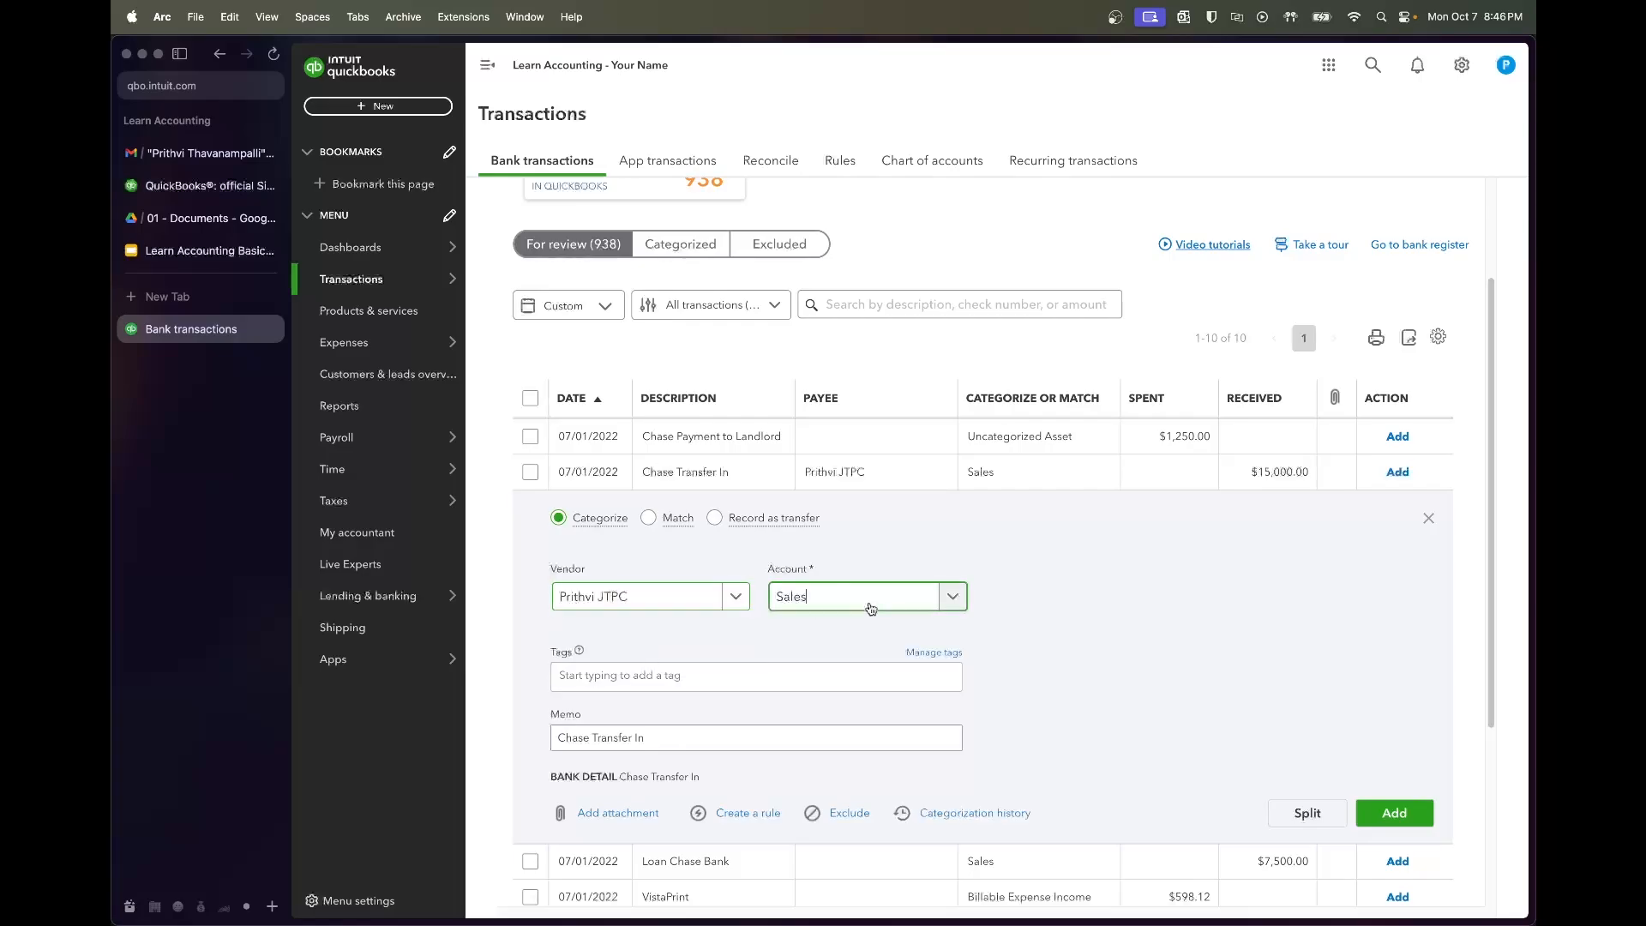
type("contrib")
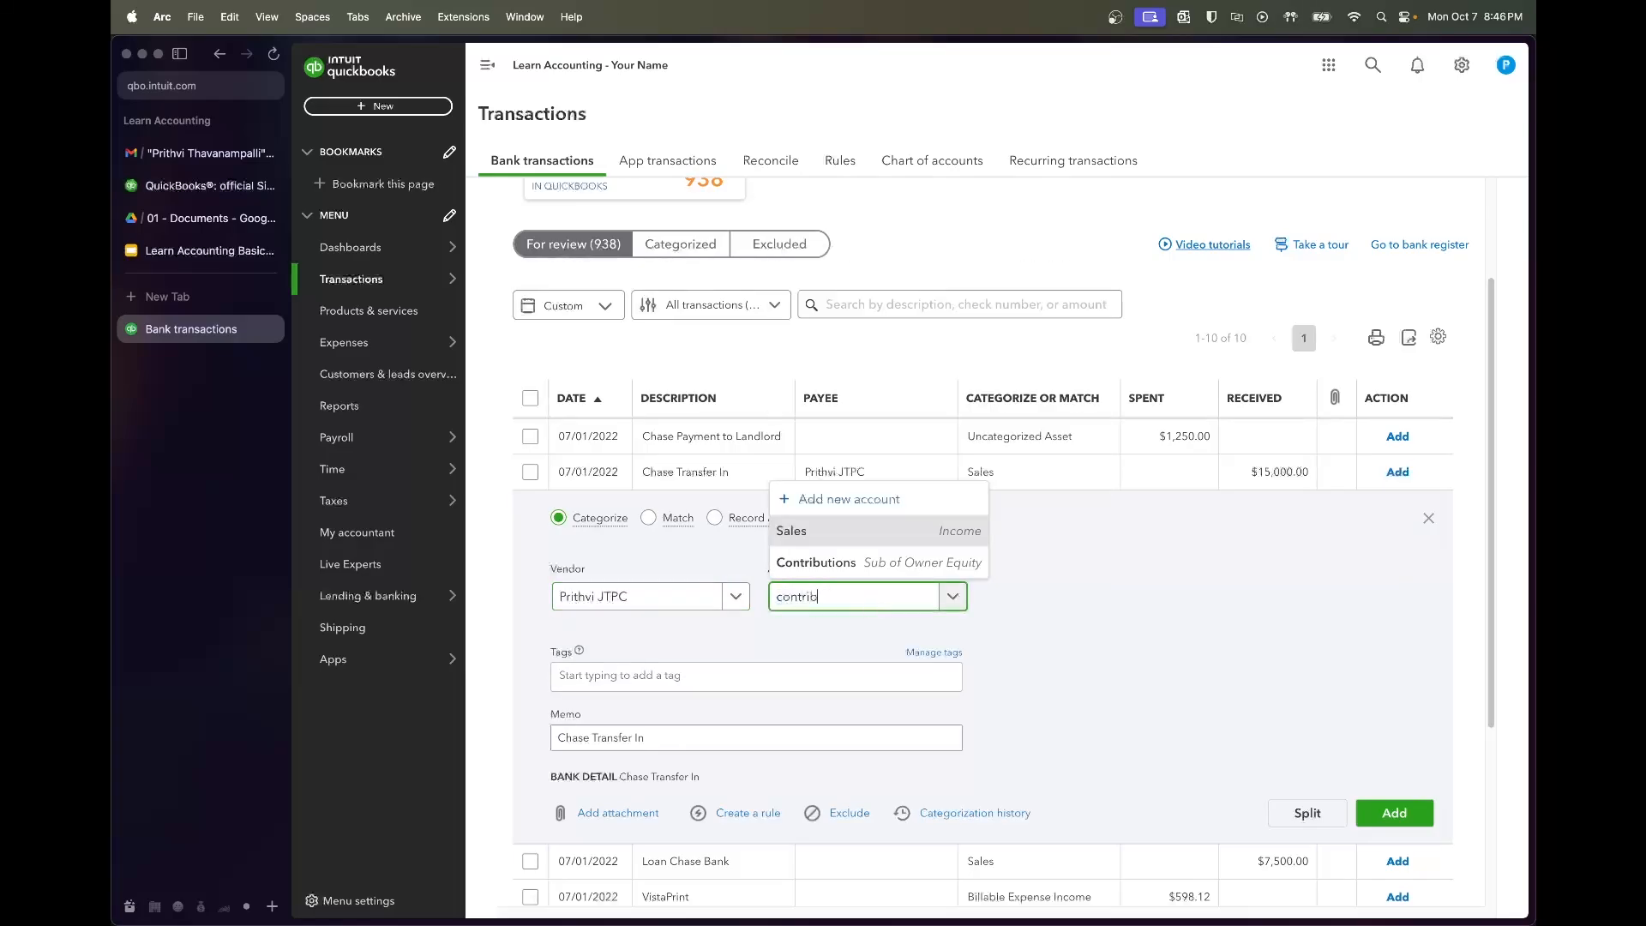
left_click(867, 562)
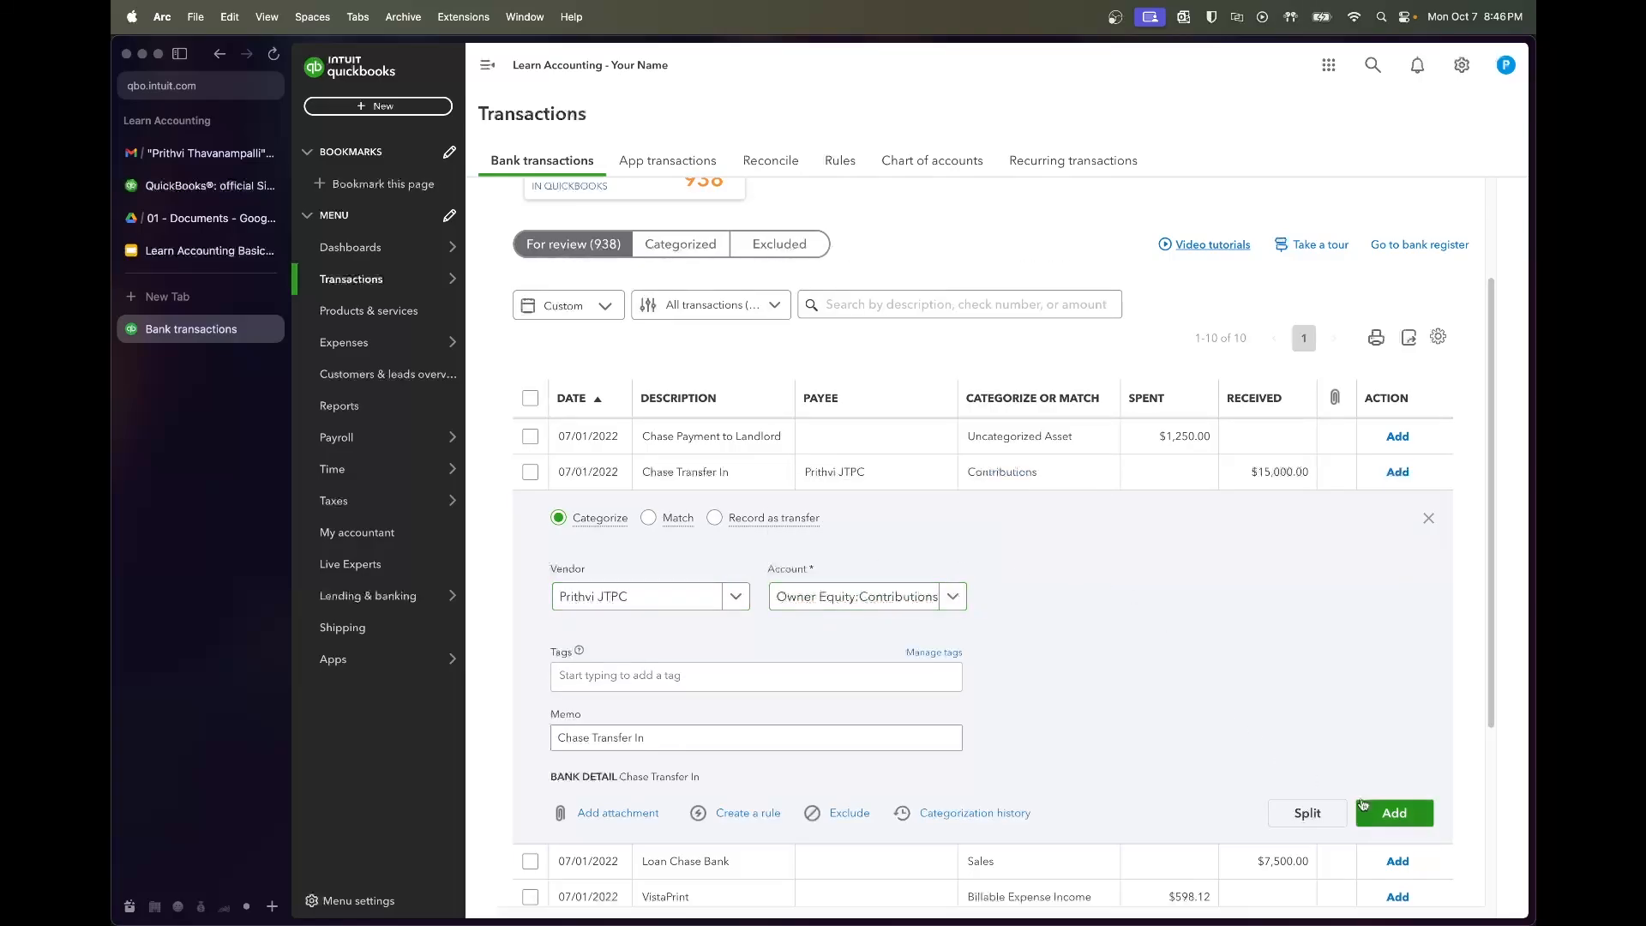
left_click(1393, 814)
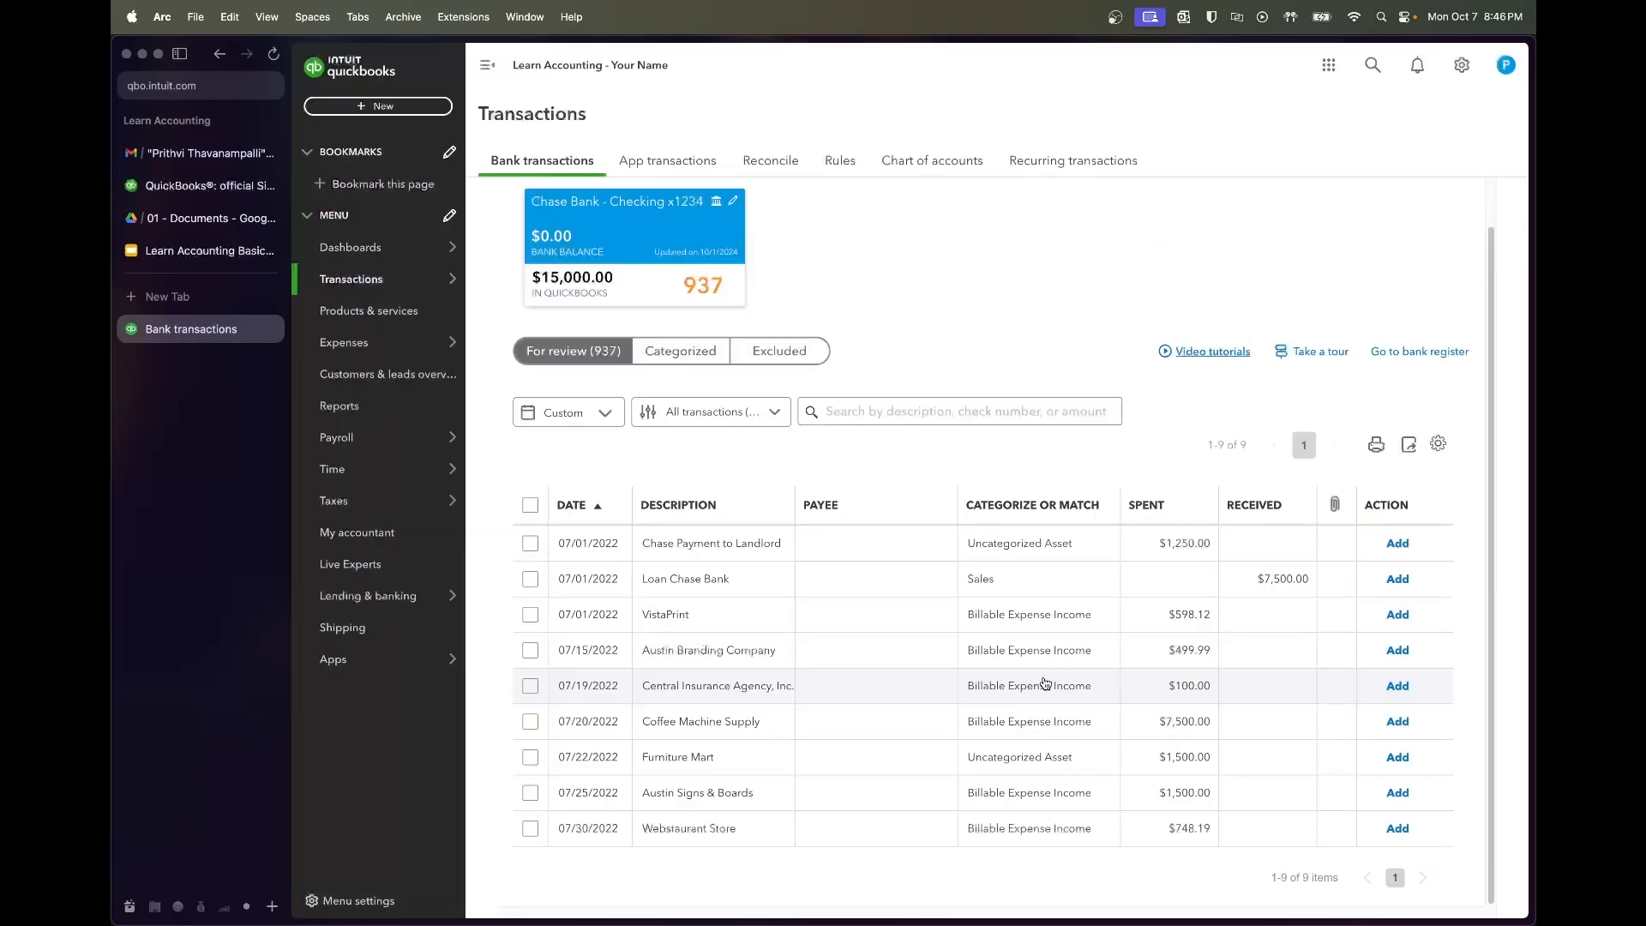
Open the details of the 07/01/2022 Chase Payment to Landlord transaction to review its memo and bank detail
left_click(747, 542)
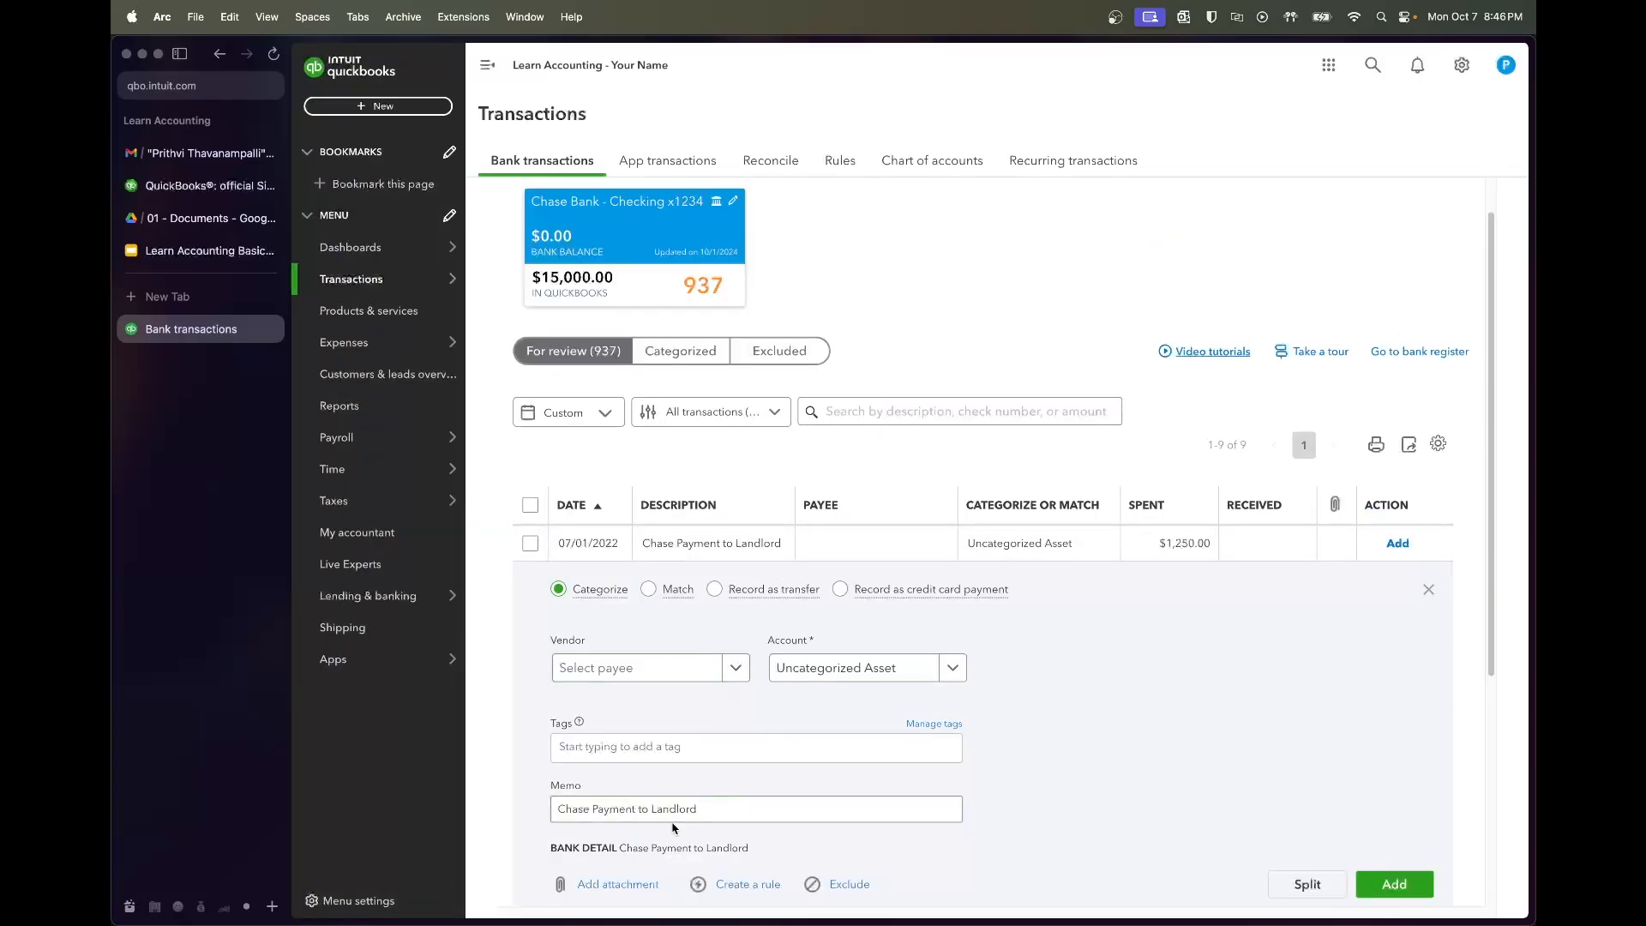
left_click(775, 810)
scroll(776, 797, "down", 2)
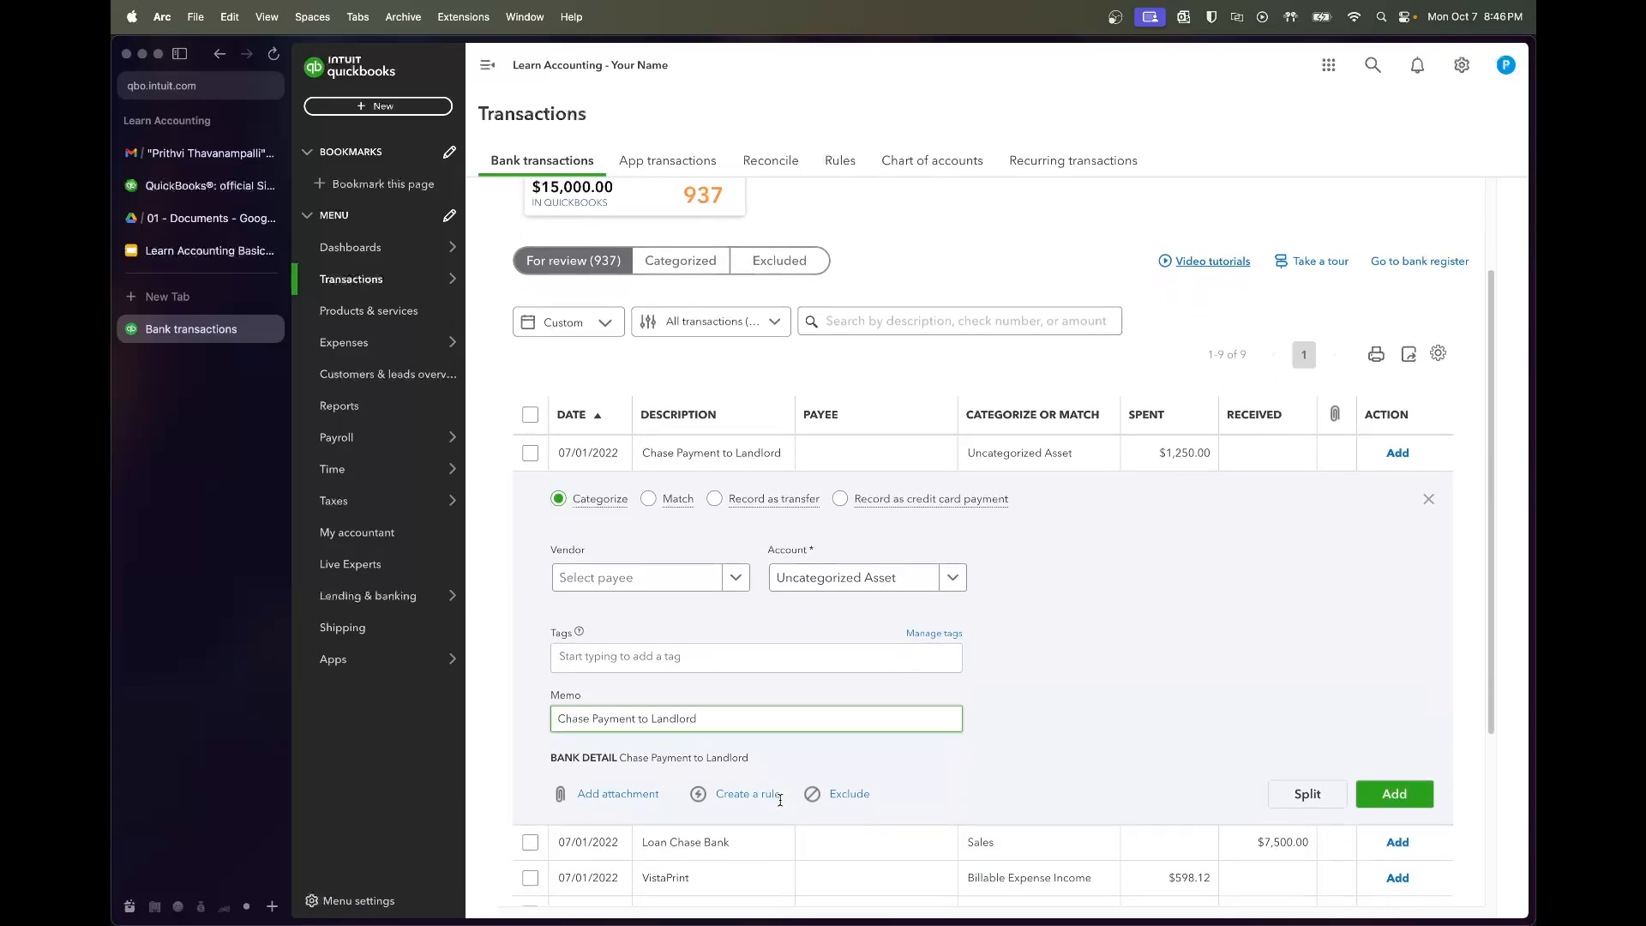
scroll(780, 799, "down", 1)
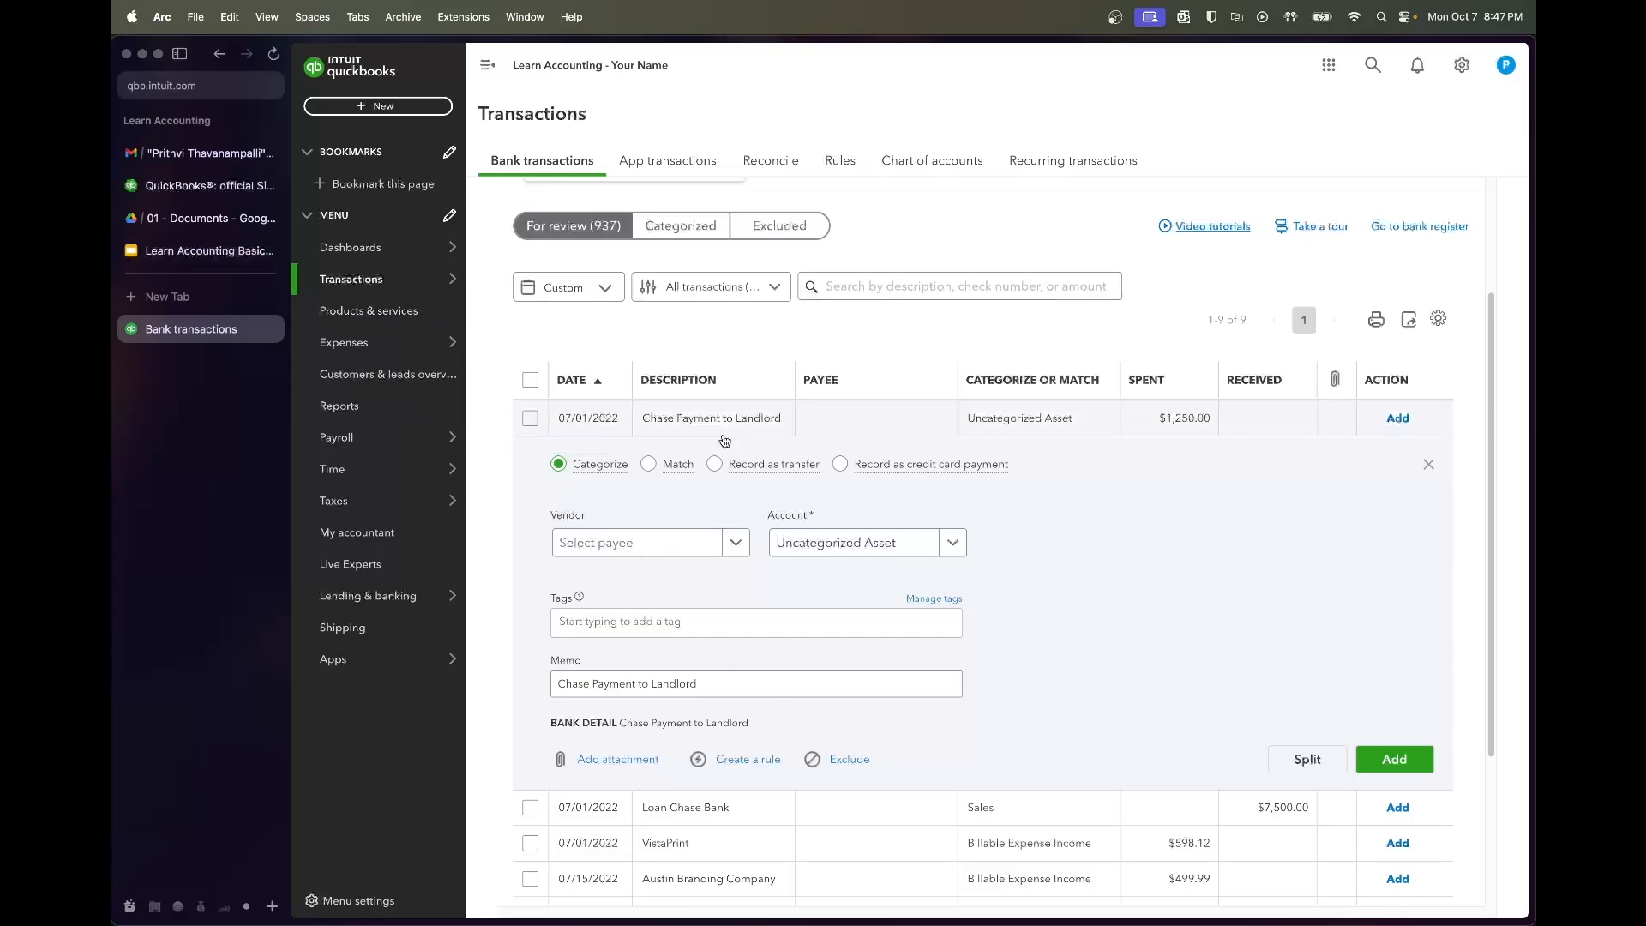
Switch to Google Drive and open Landlord Sublease Agreement.pdf to read the sublease term
left_click(249, 228)
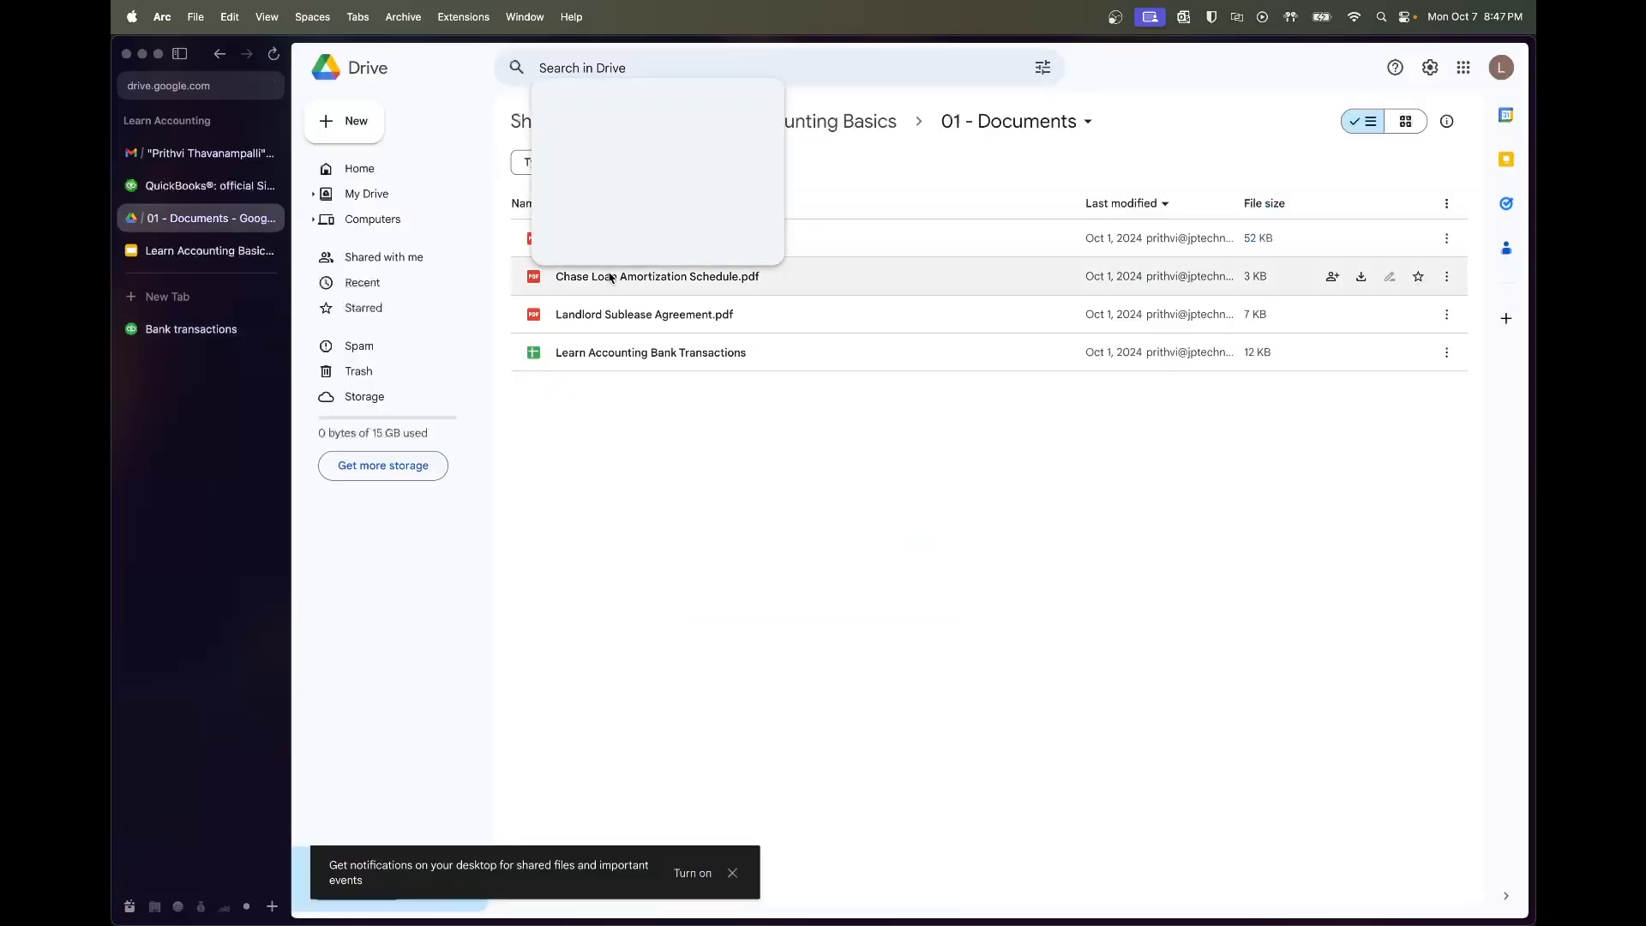
double_click(645, 324)
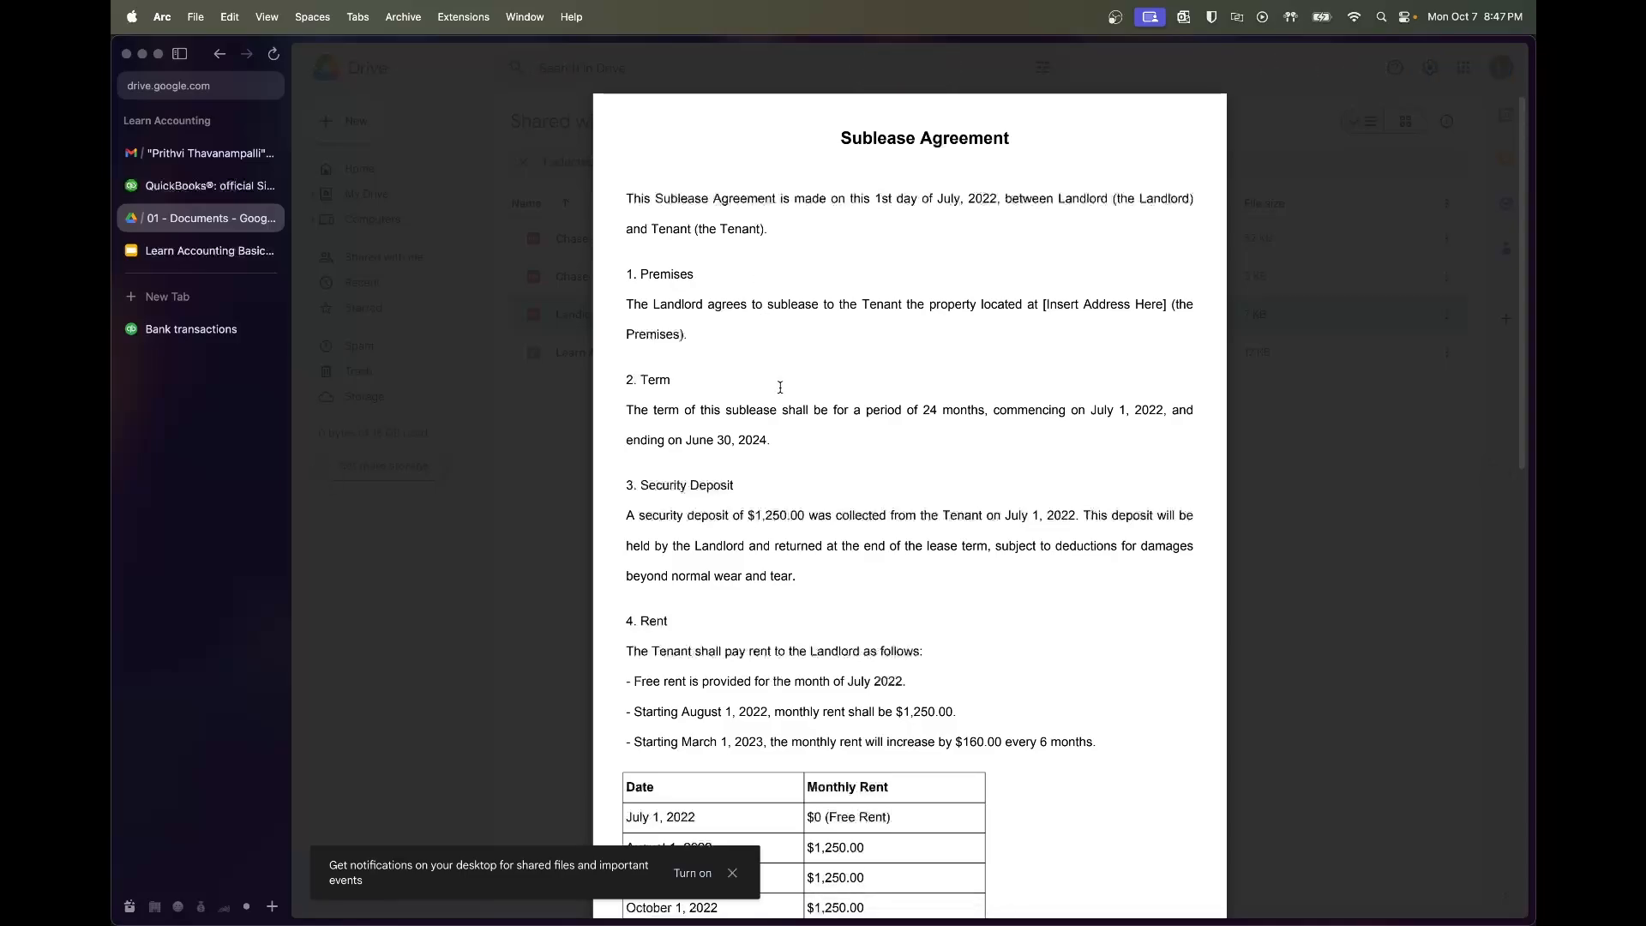
scroll(780, 387, "down", 1)
left_click_drag(628, 385, 767, 419)
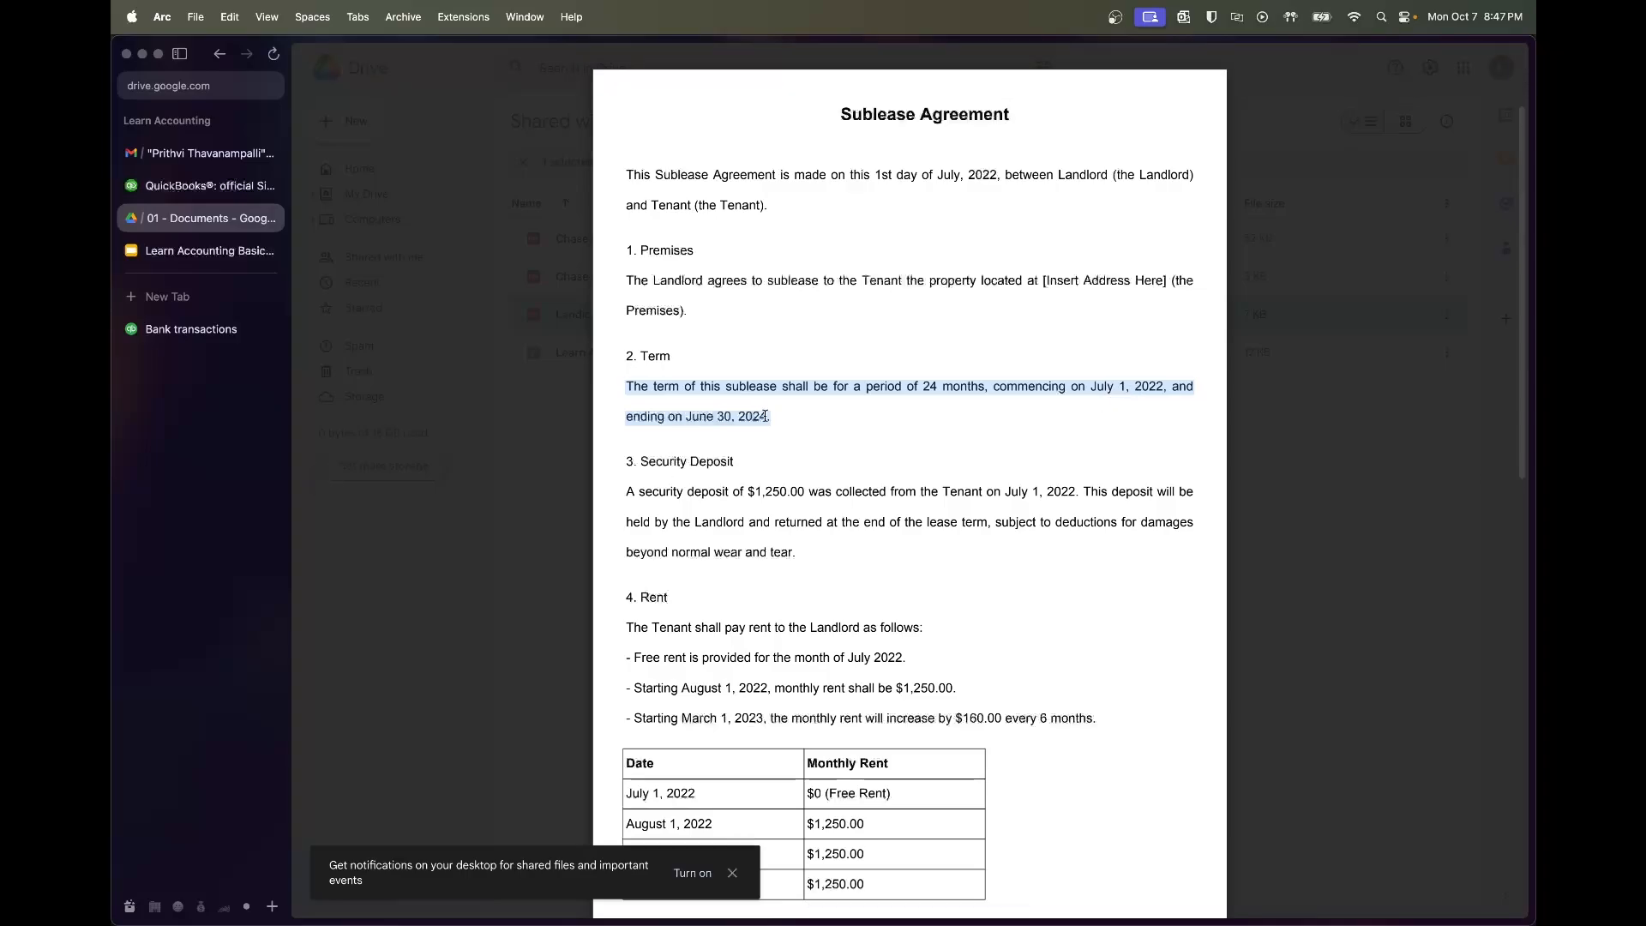
left_click(776, 411)
scroll(776, 410, "down", 5)
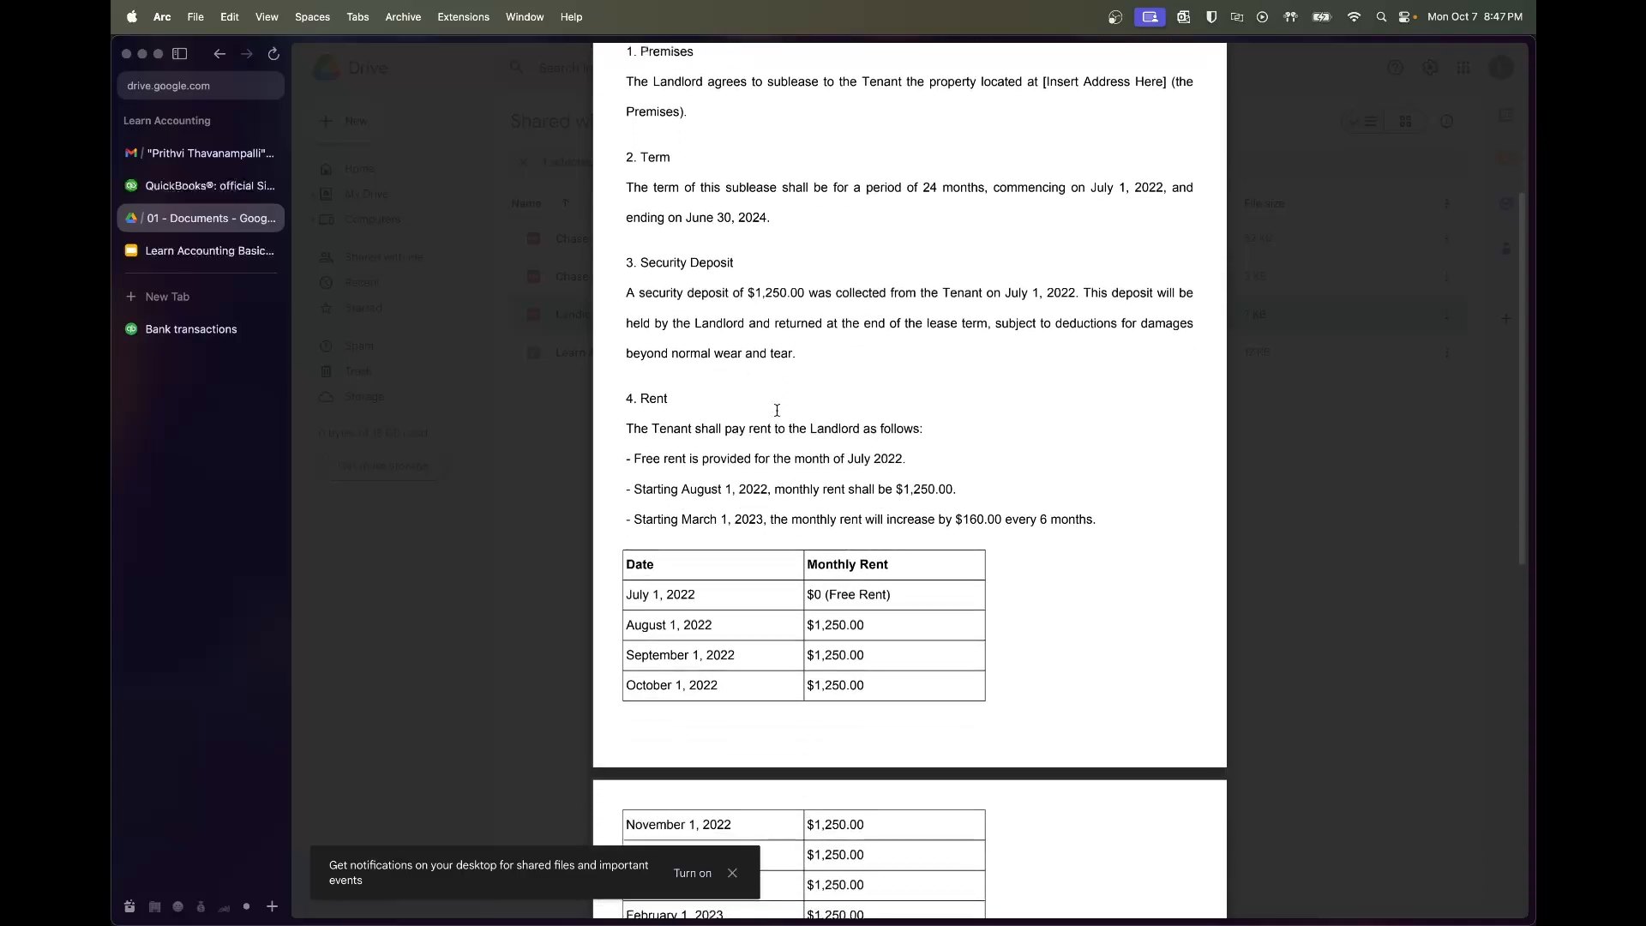
Check the August 1, 2022 row of the rent table and the security deposit clause in the sublease agreement
left_click_drag(874, 387, 803, 386)
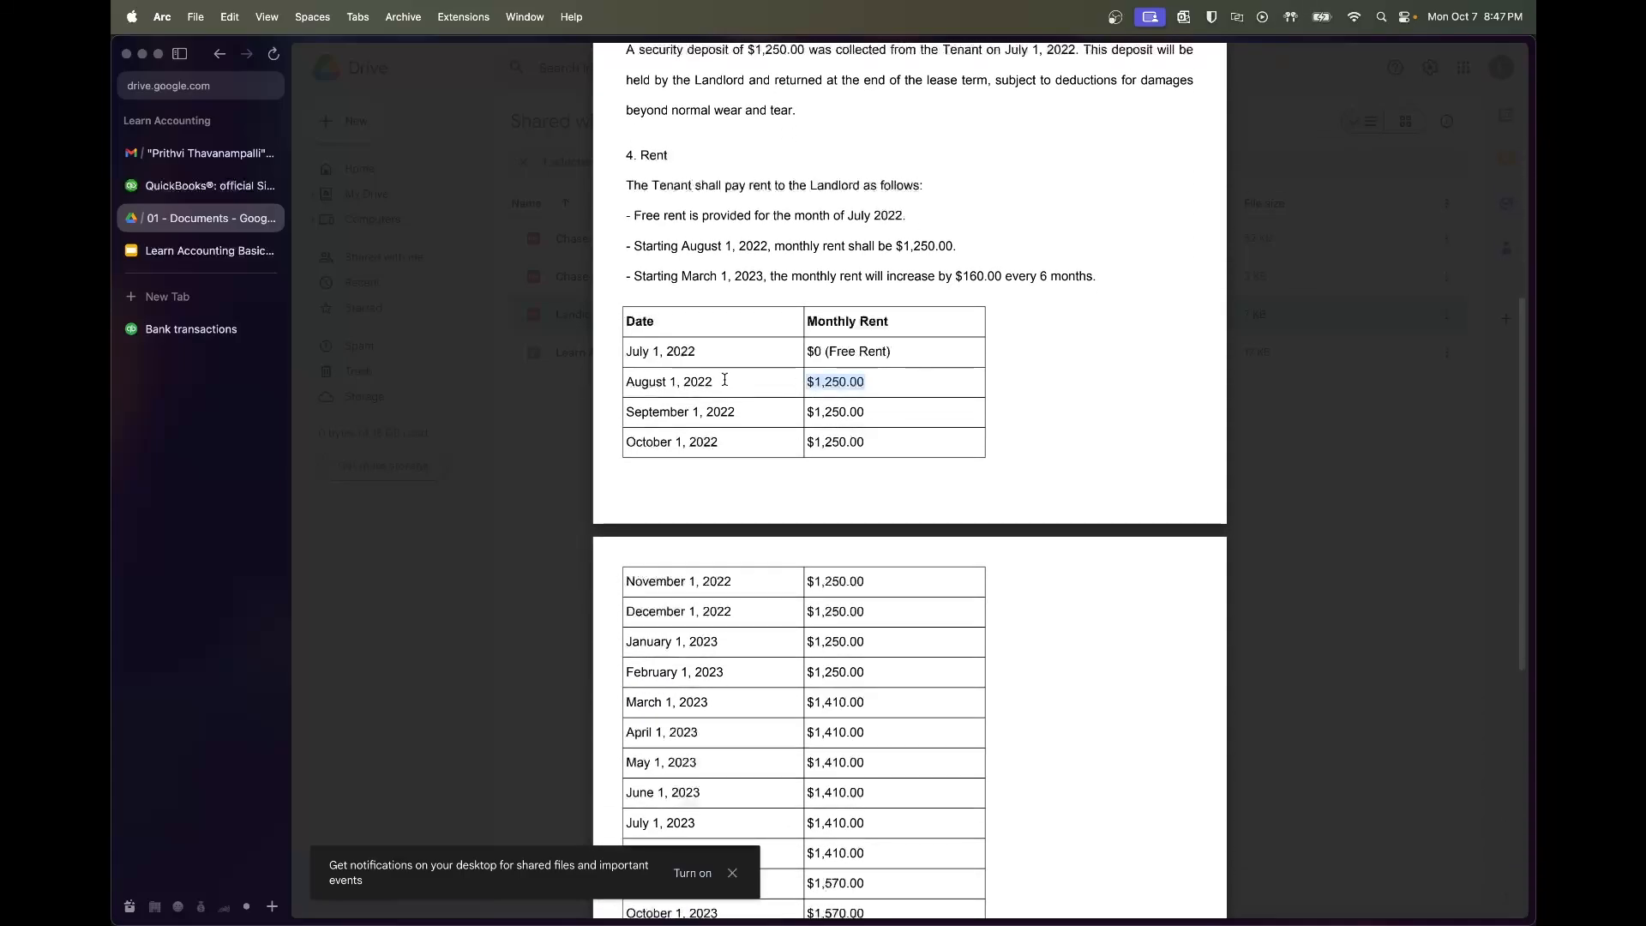
left_click_drag(725, 379, 635, 383)
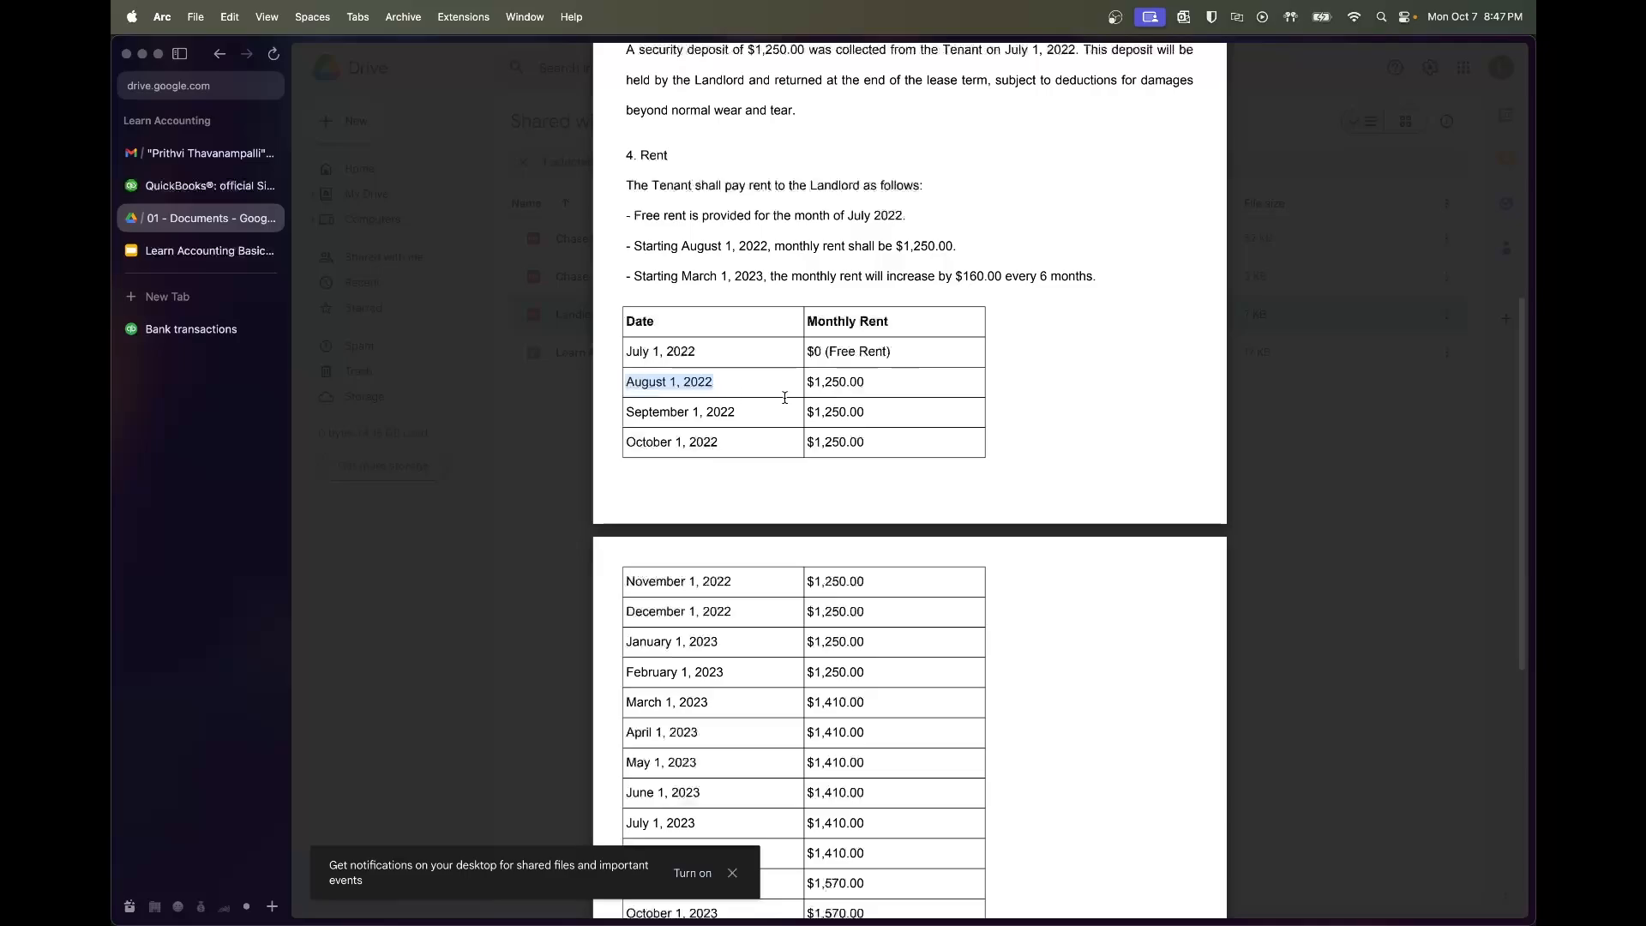
scroll(784, 398, "up", 4)
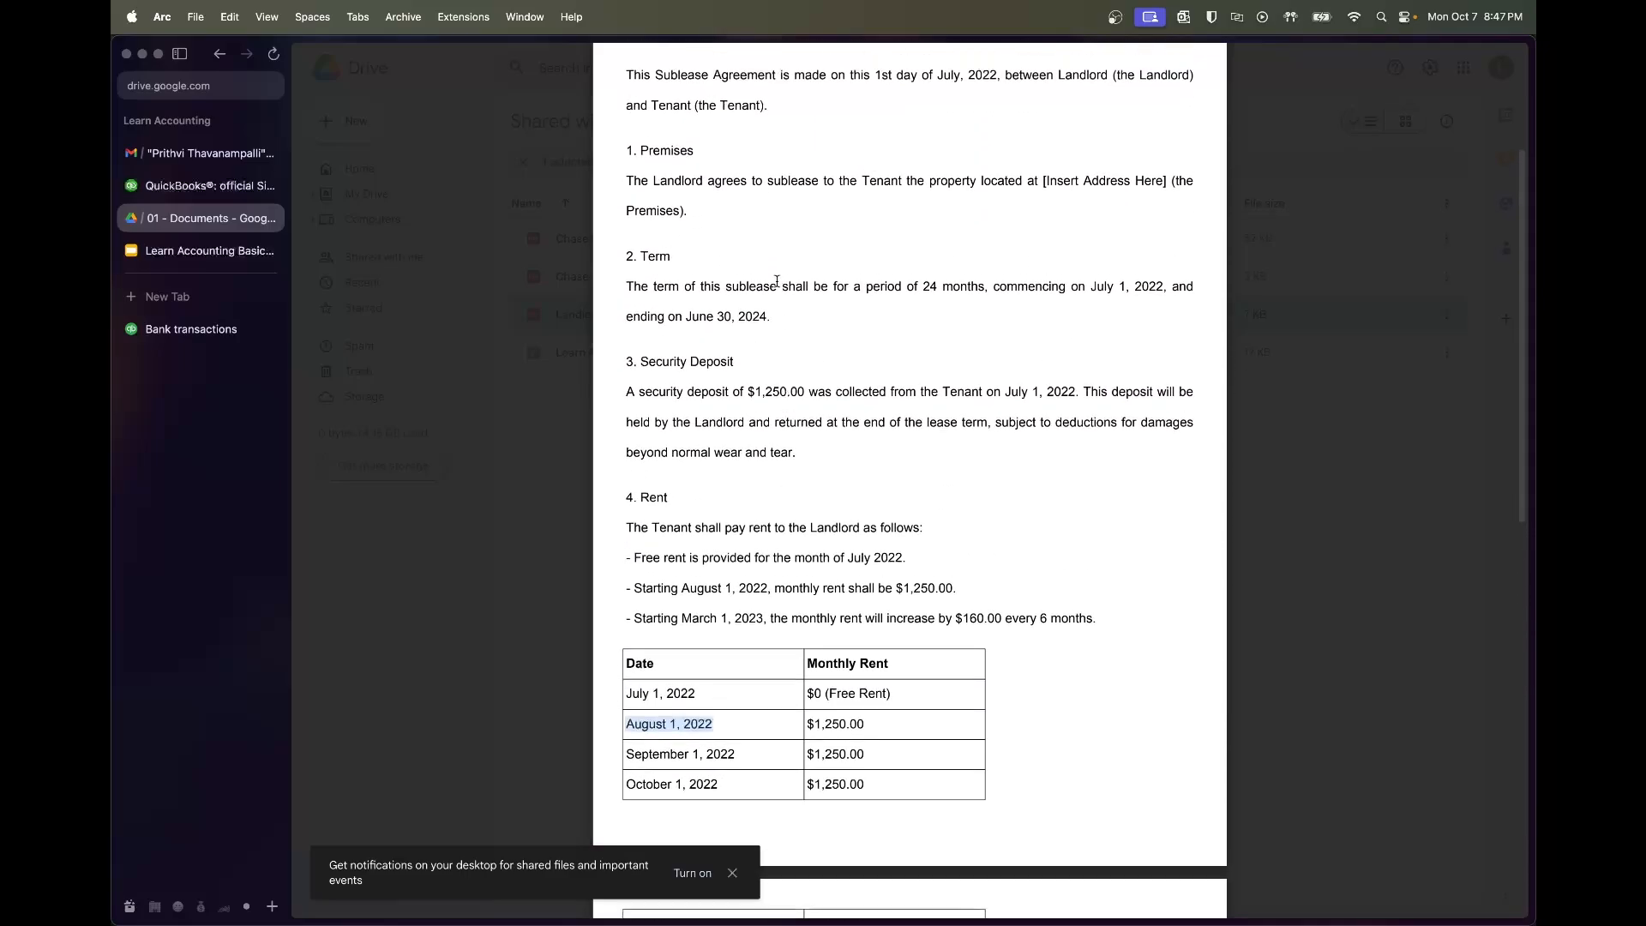
left_click(777, 280)
left_click_drag(623, 395, 1074, 391)
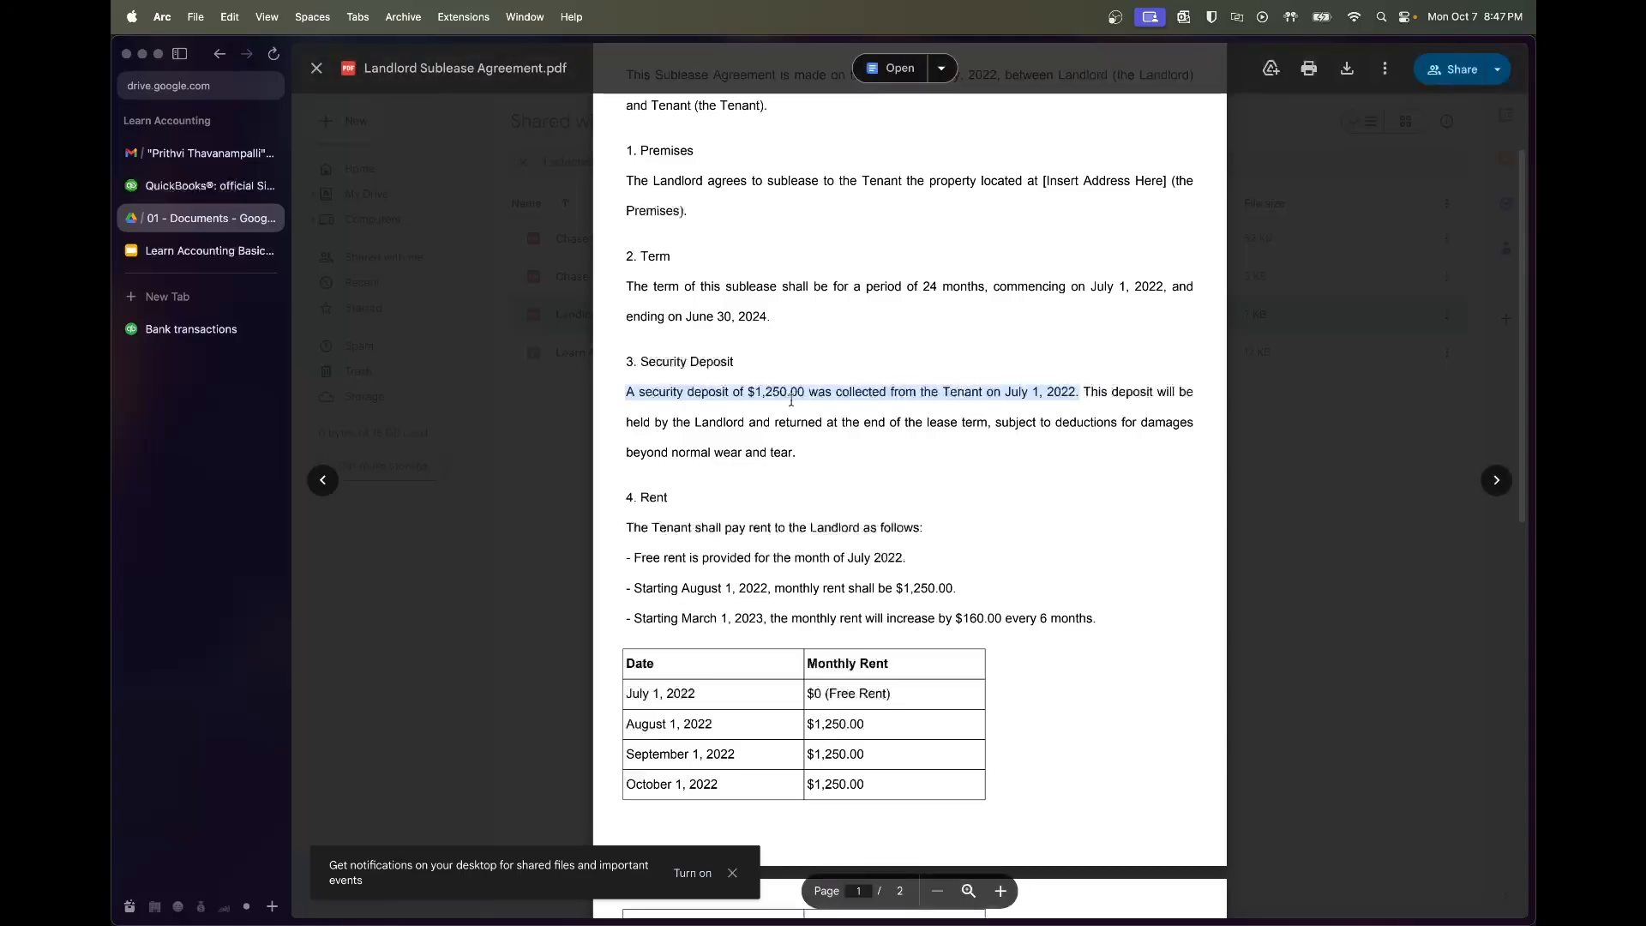
Compare the Chase Payment to Landlord transaction in QuickBooks with the security deposit amount in the Drive sublease agreement
left_click(185, 331)
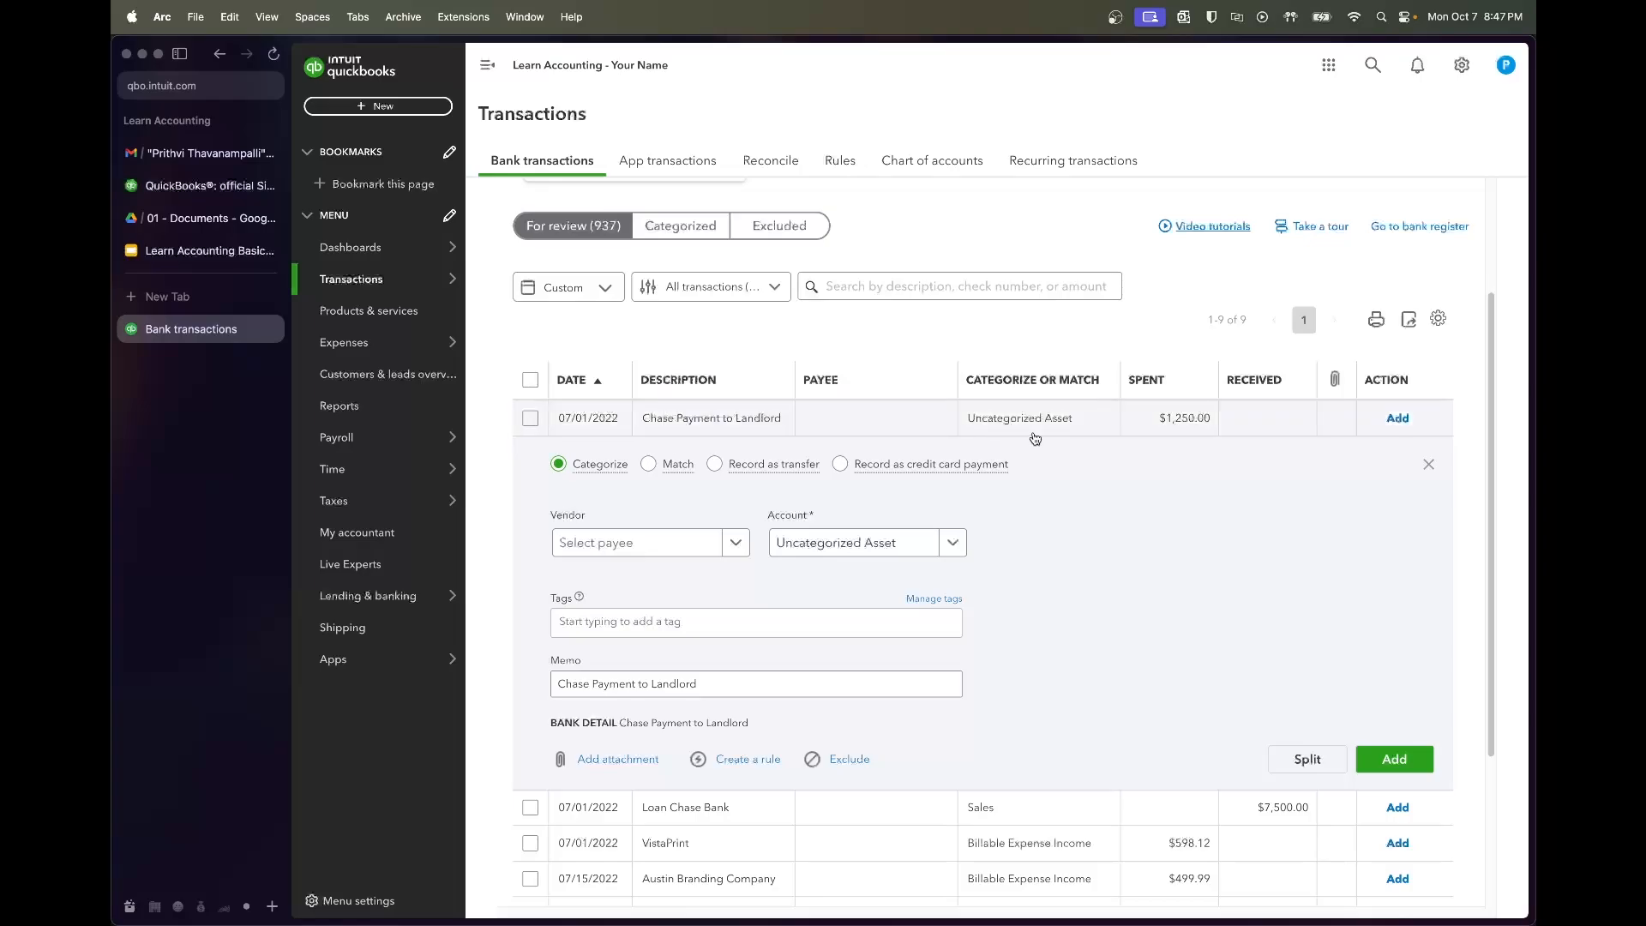
left_click(151, 254)
left_click(197, 218)
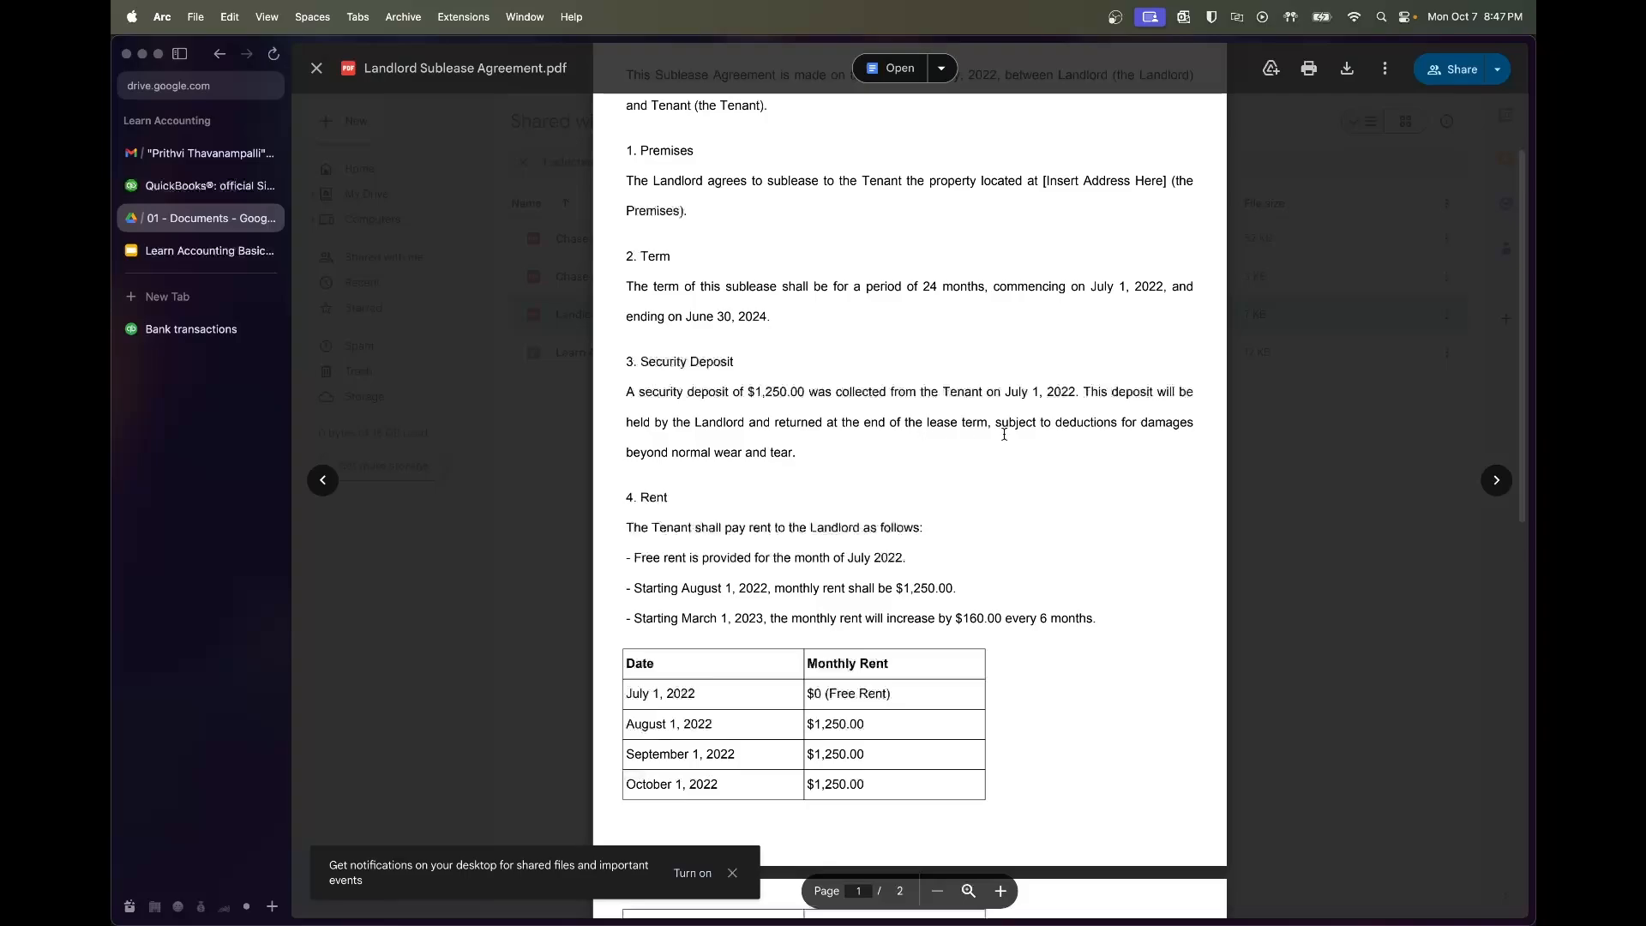
double_click(793, 387)
scroll(866, 449, "down", 2)
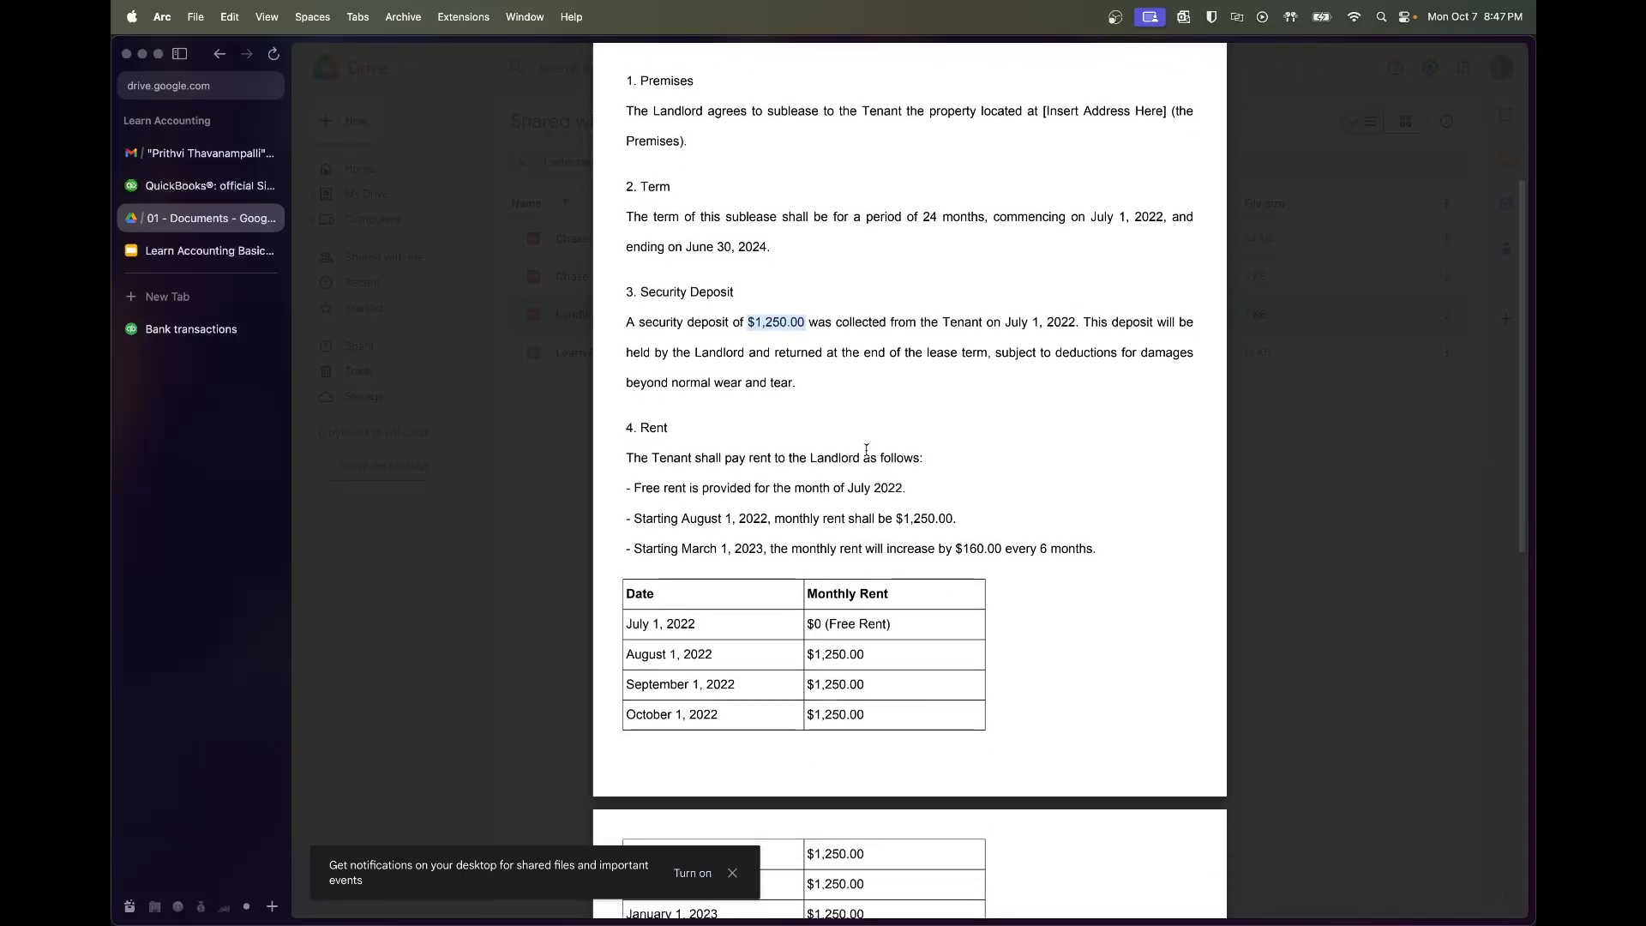
Examine the sublease's rent clause for the free rent month, the starting monthly rent and the periodic increases
scroll(866, 449, "down", 3)
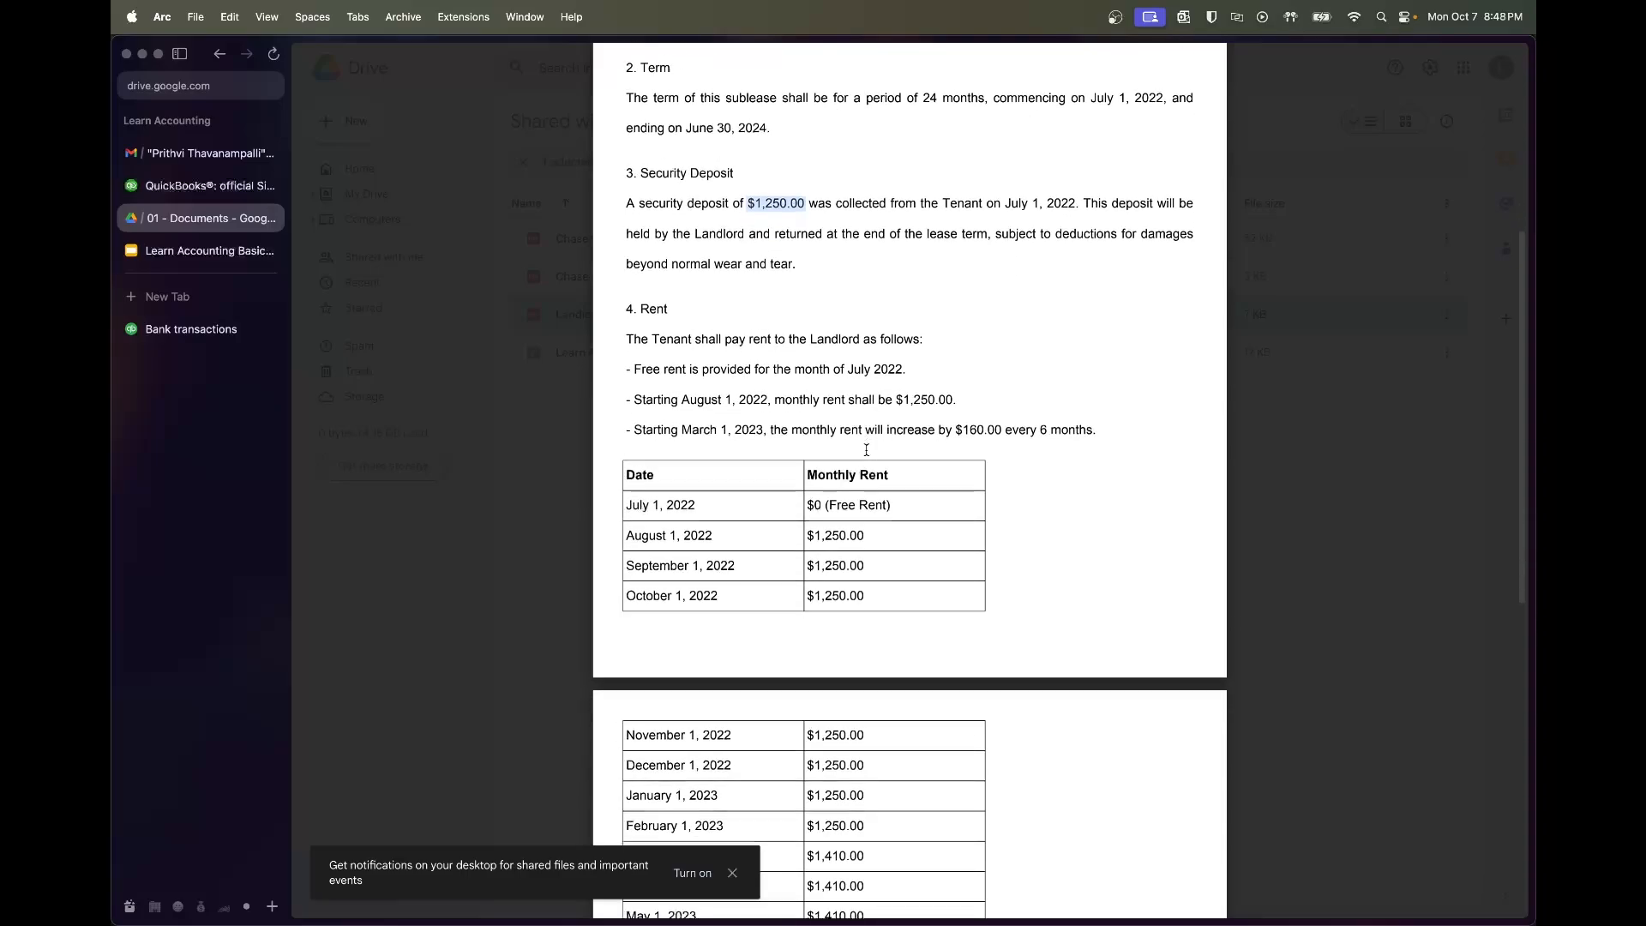
left_click(659, 307)
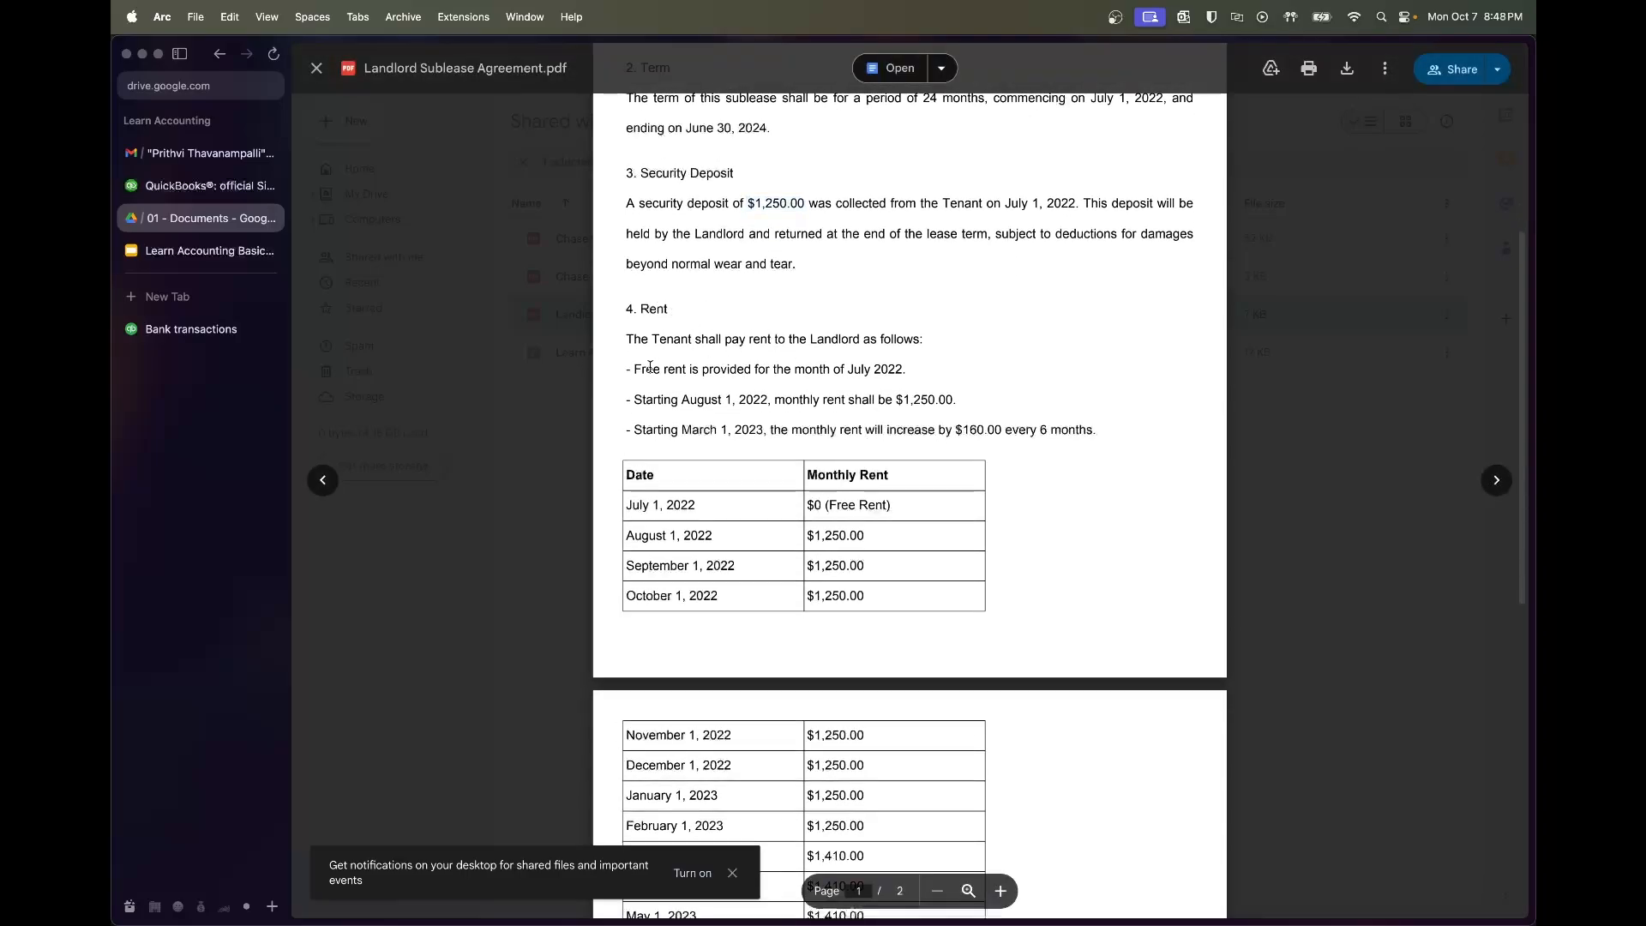
left_click_drag(636, 369, 891, 367)
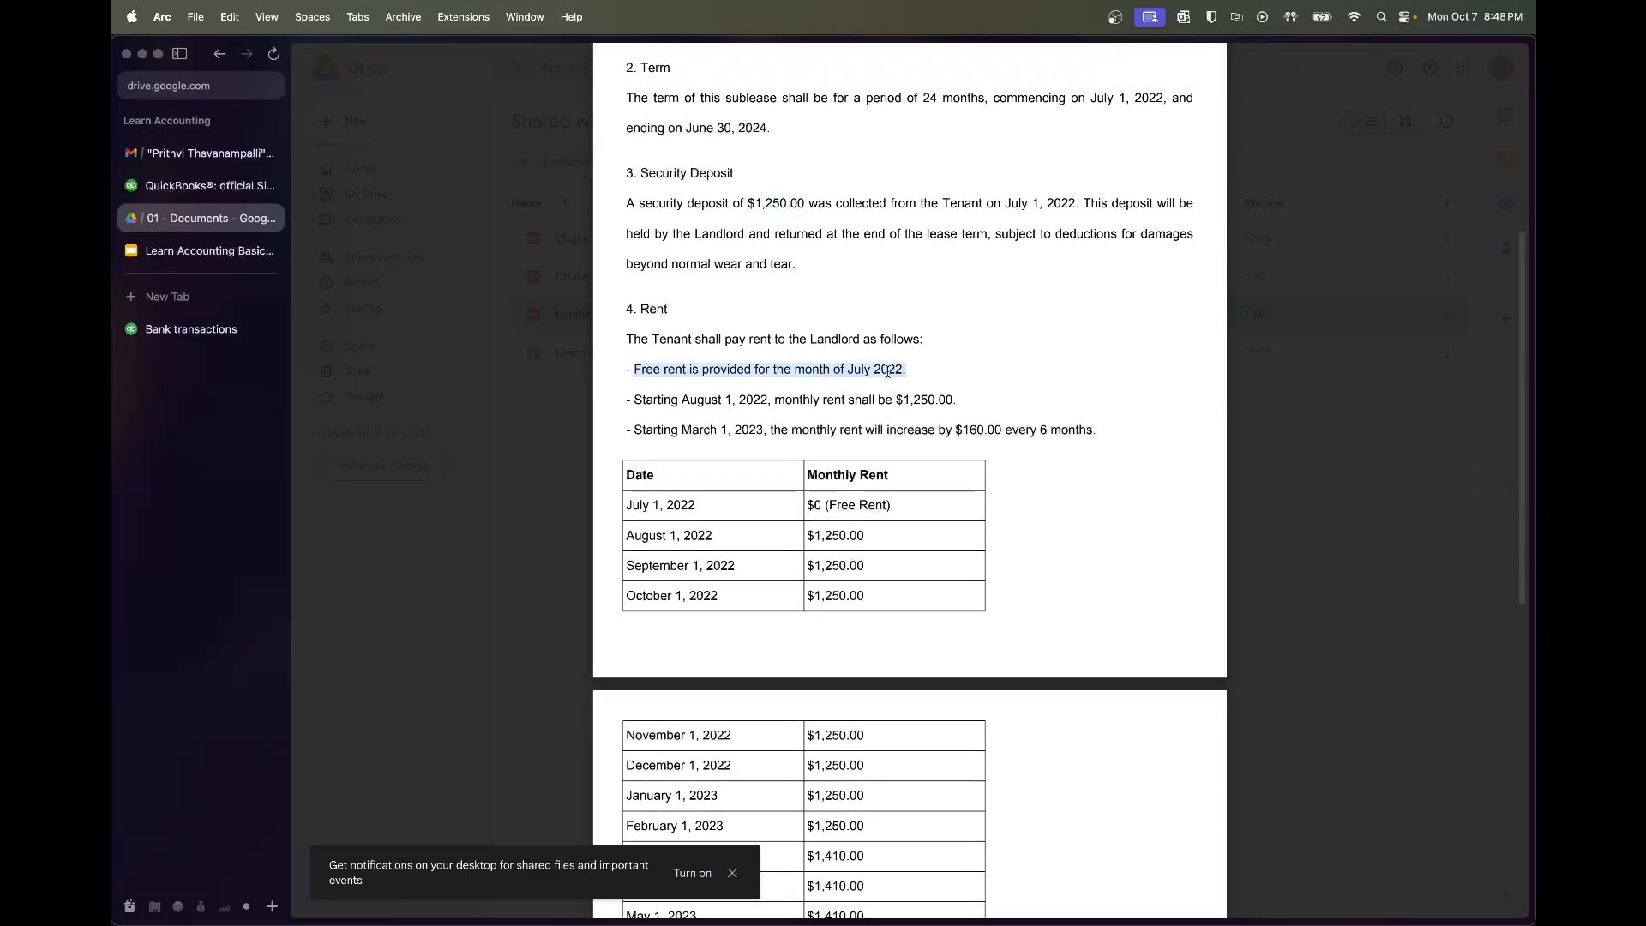
left_click_drag(896, 504, 632, 503)
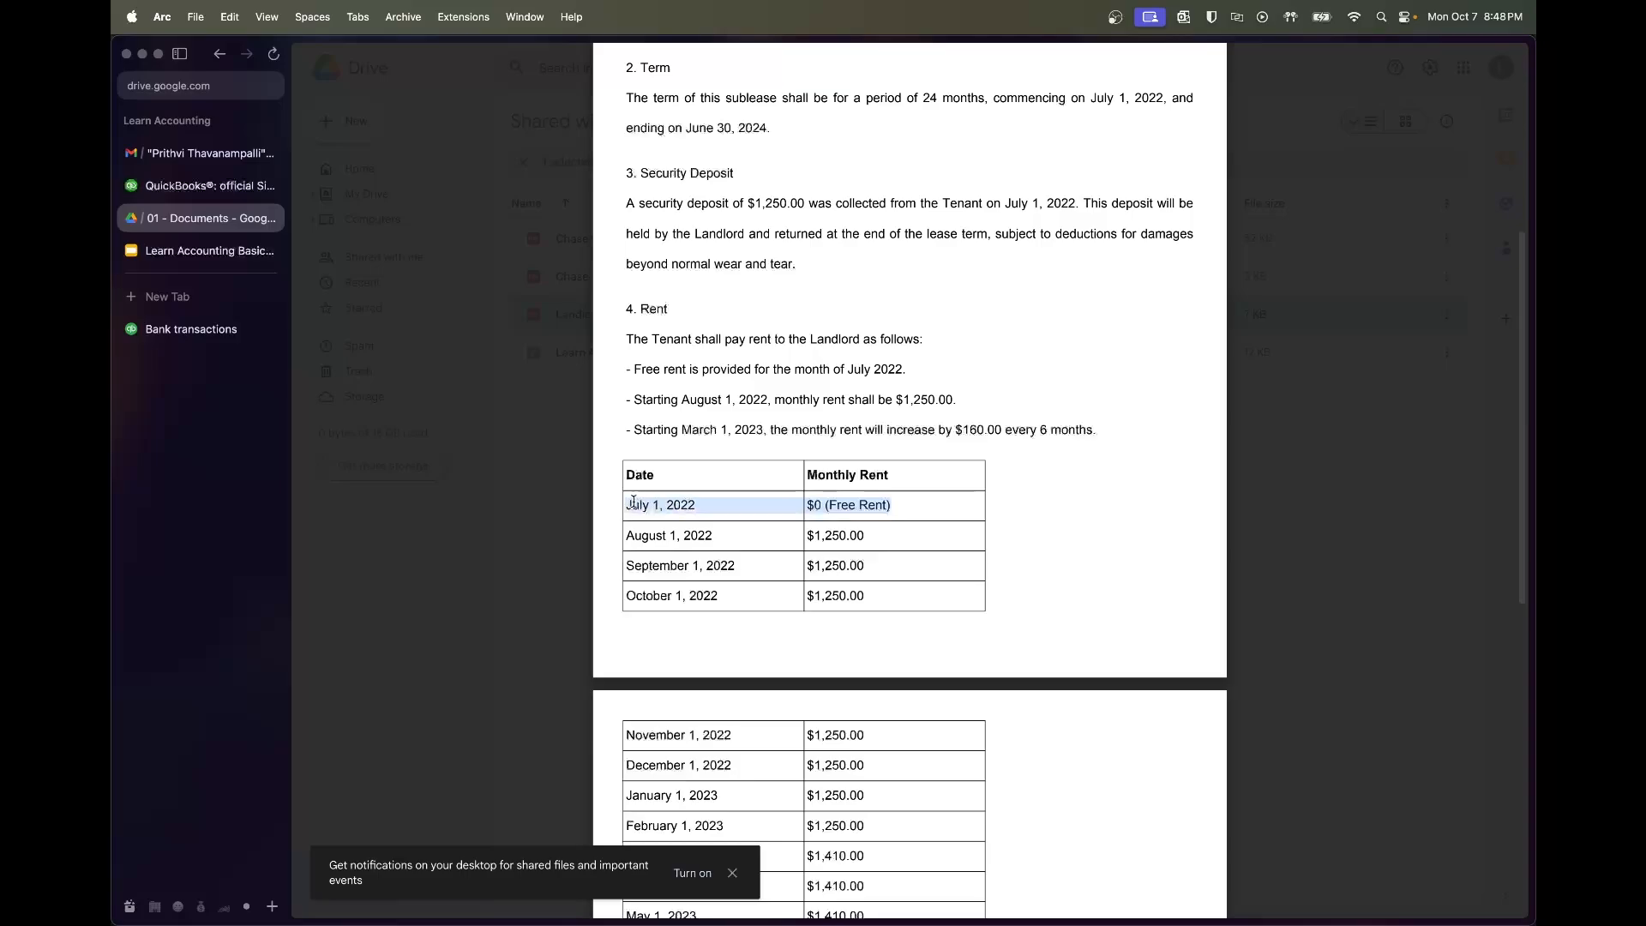
left_click_drag(639, 397, 912, 410)
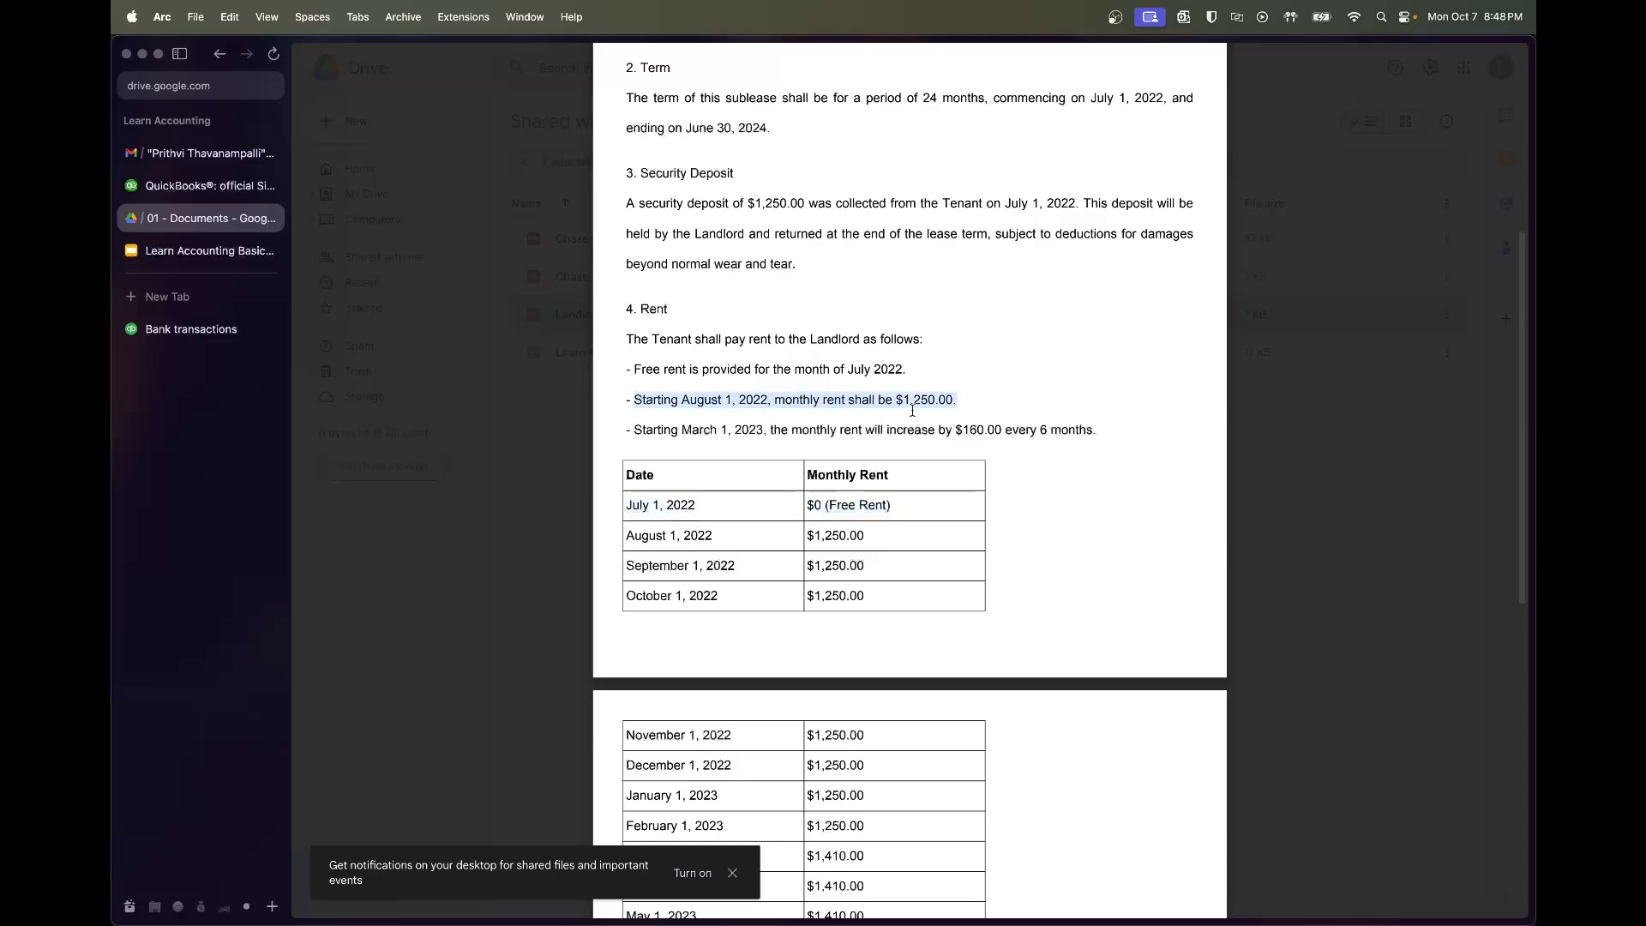
scroll(846, 513, "down", 2)
left_click(835, 507)
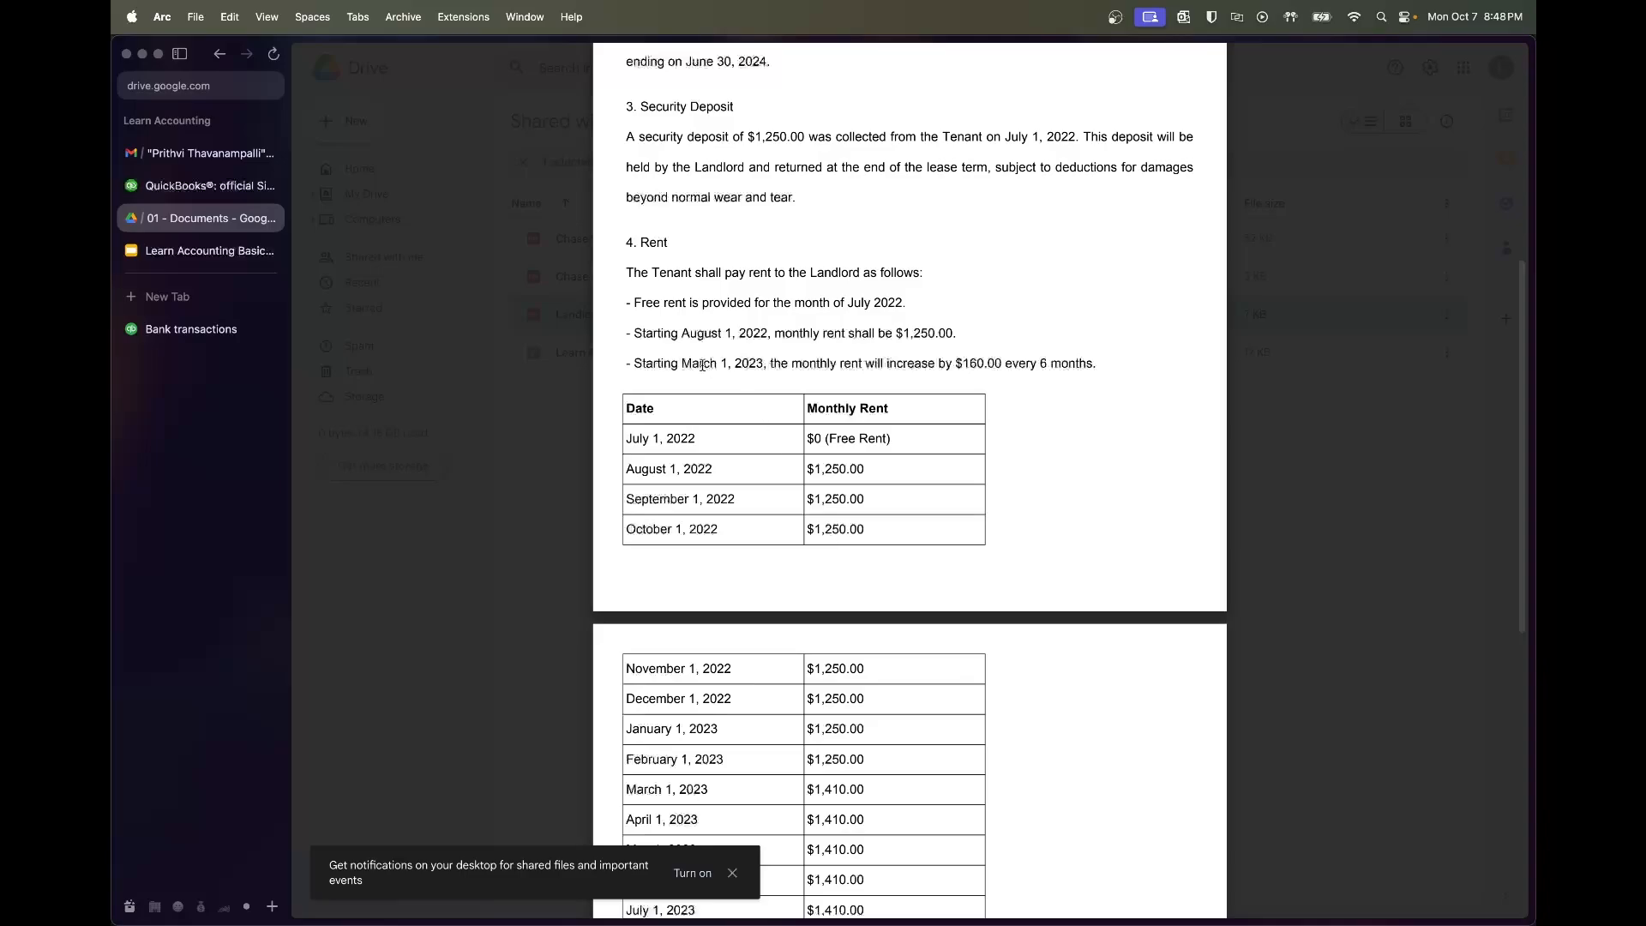
left_click_drag(682, 364, 1077, 369)
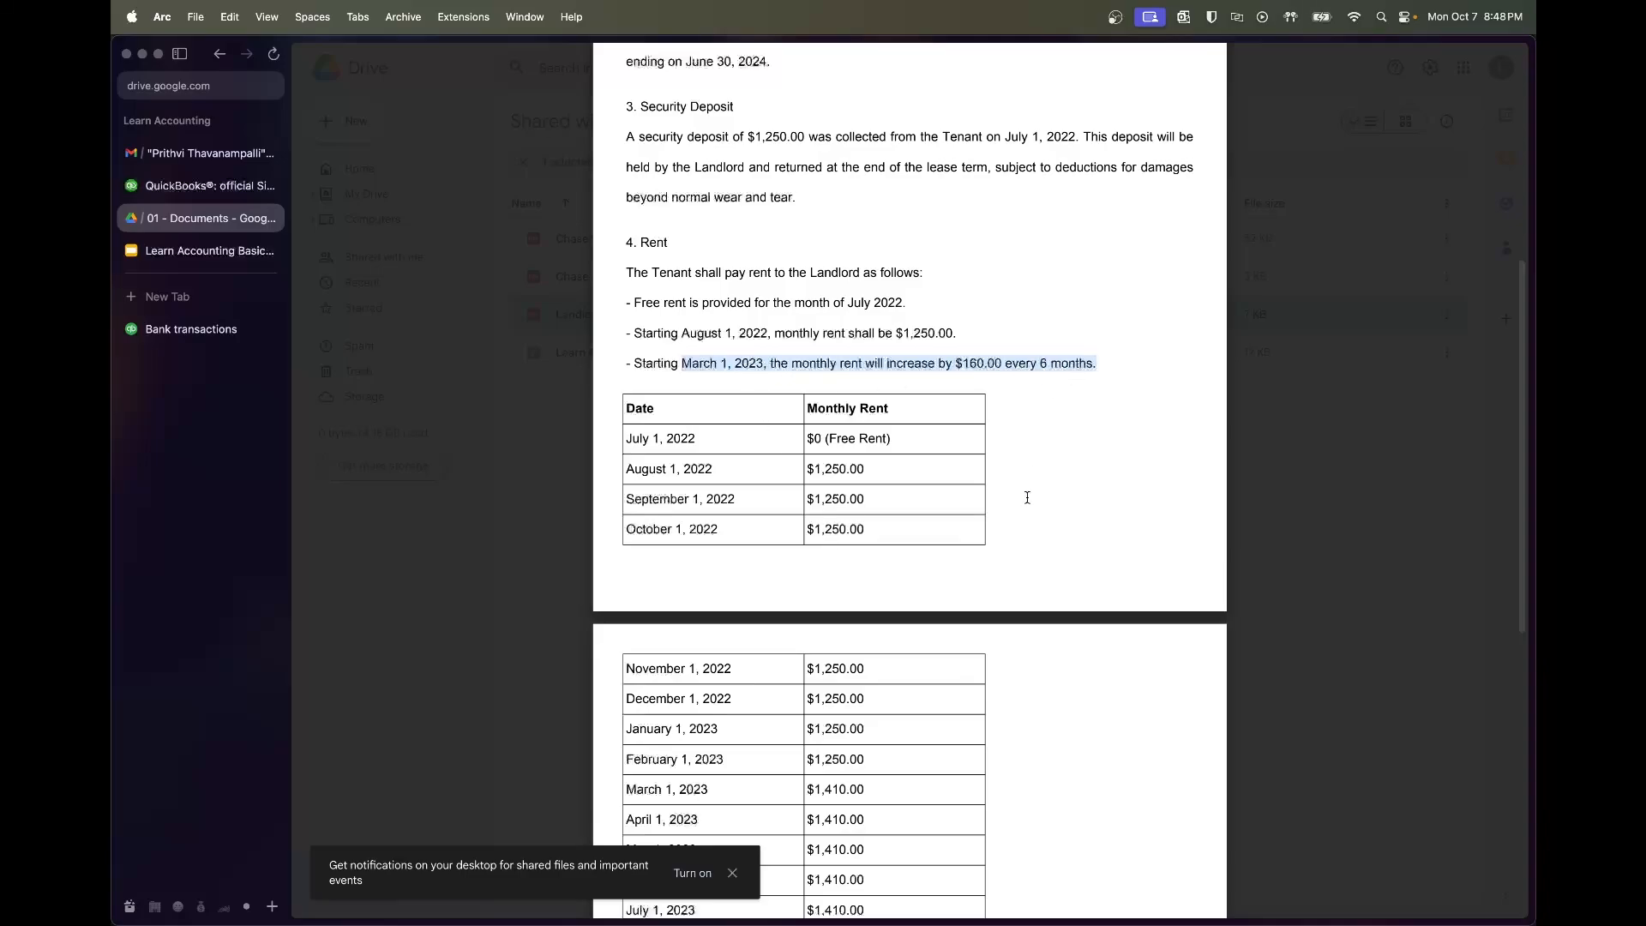
scroll(1026, 497, "down", 5)
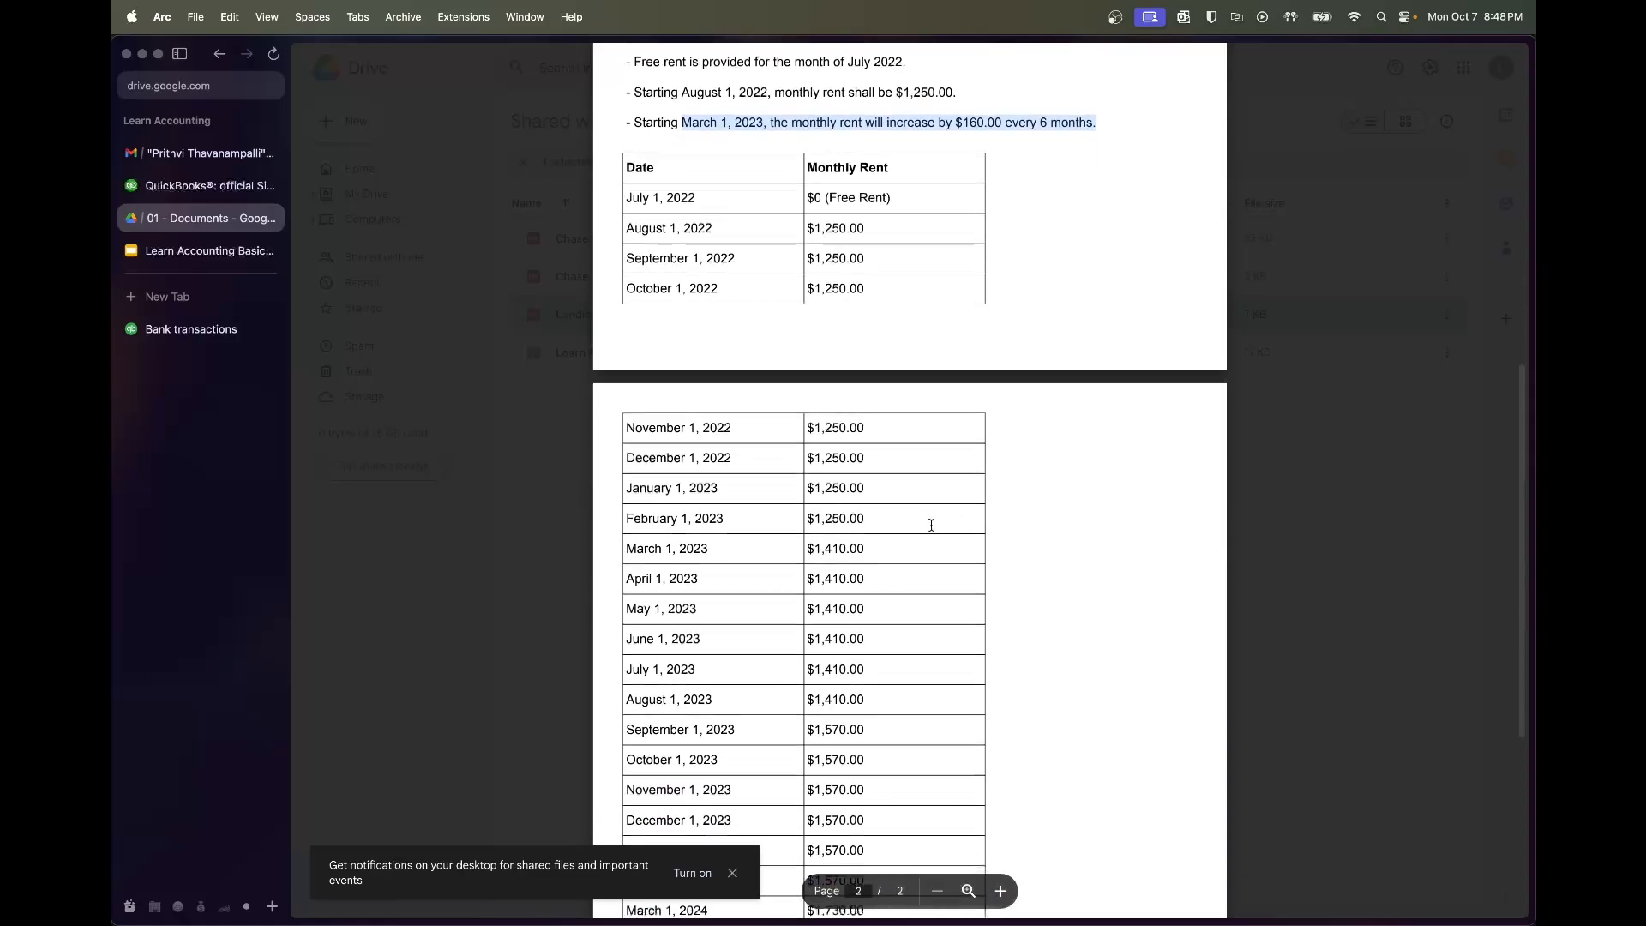
left_click(900, 544)
Review the sublease's full monthly rent schedule and closing terms, and return to the security deposit section
scroll(899, 544, "down", 8)
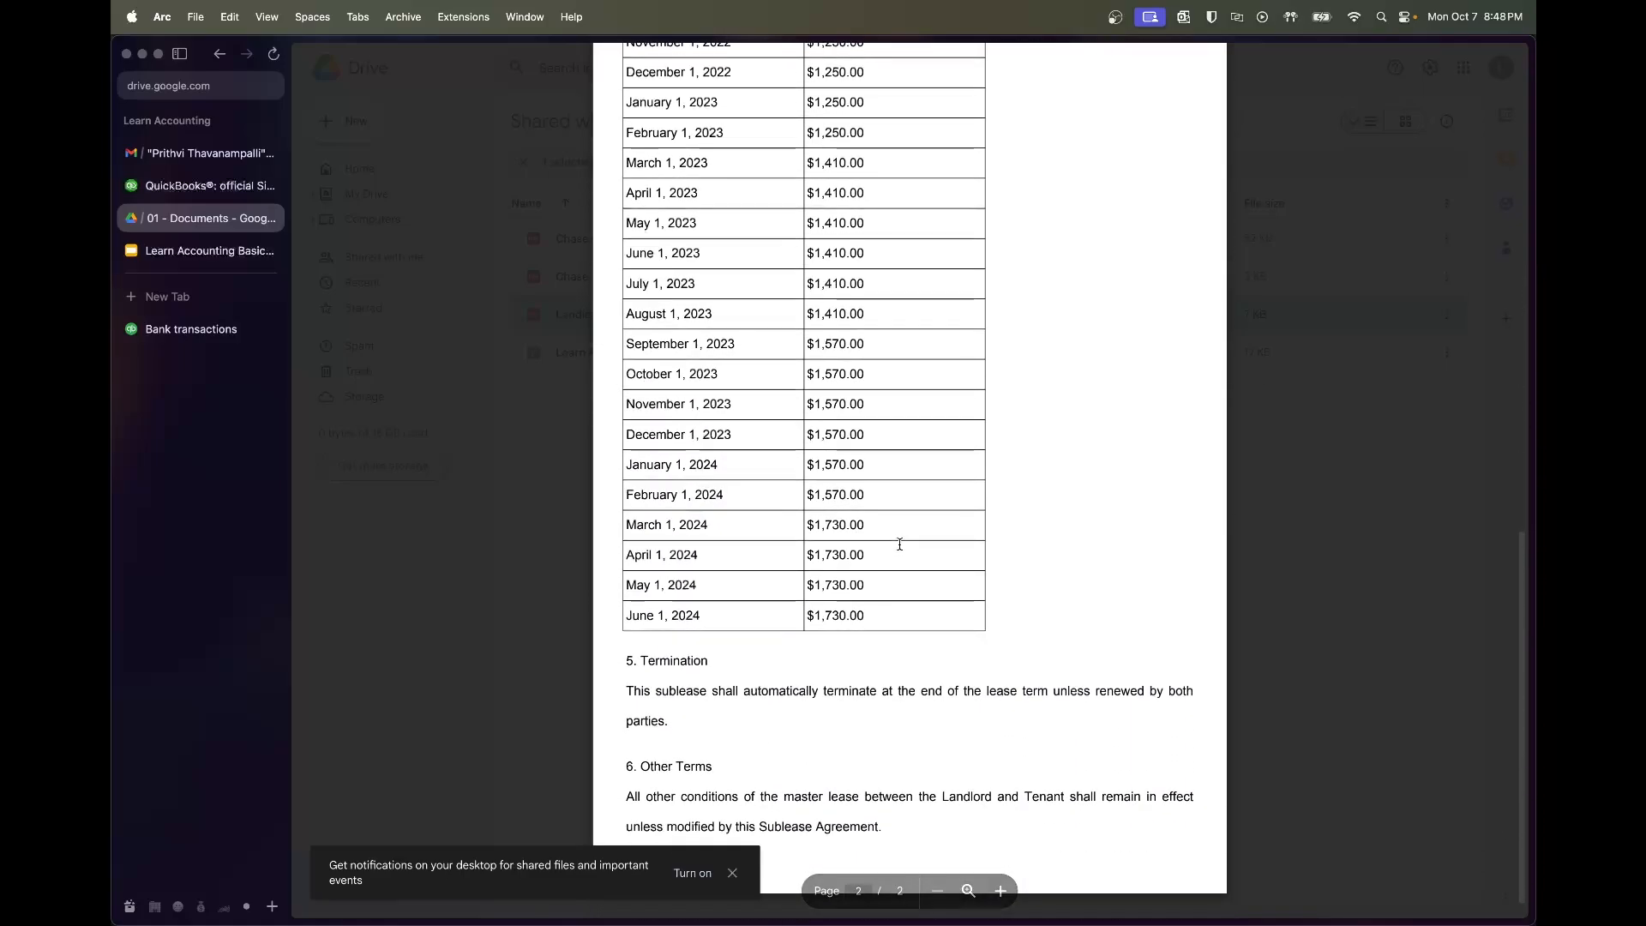
scroll(900, 545, "down", 1)
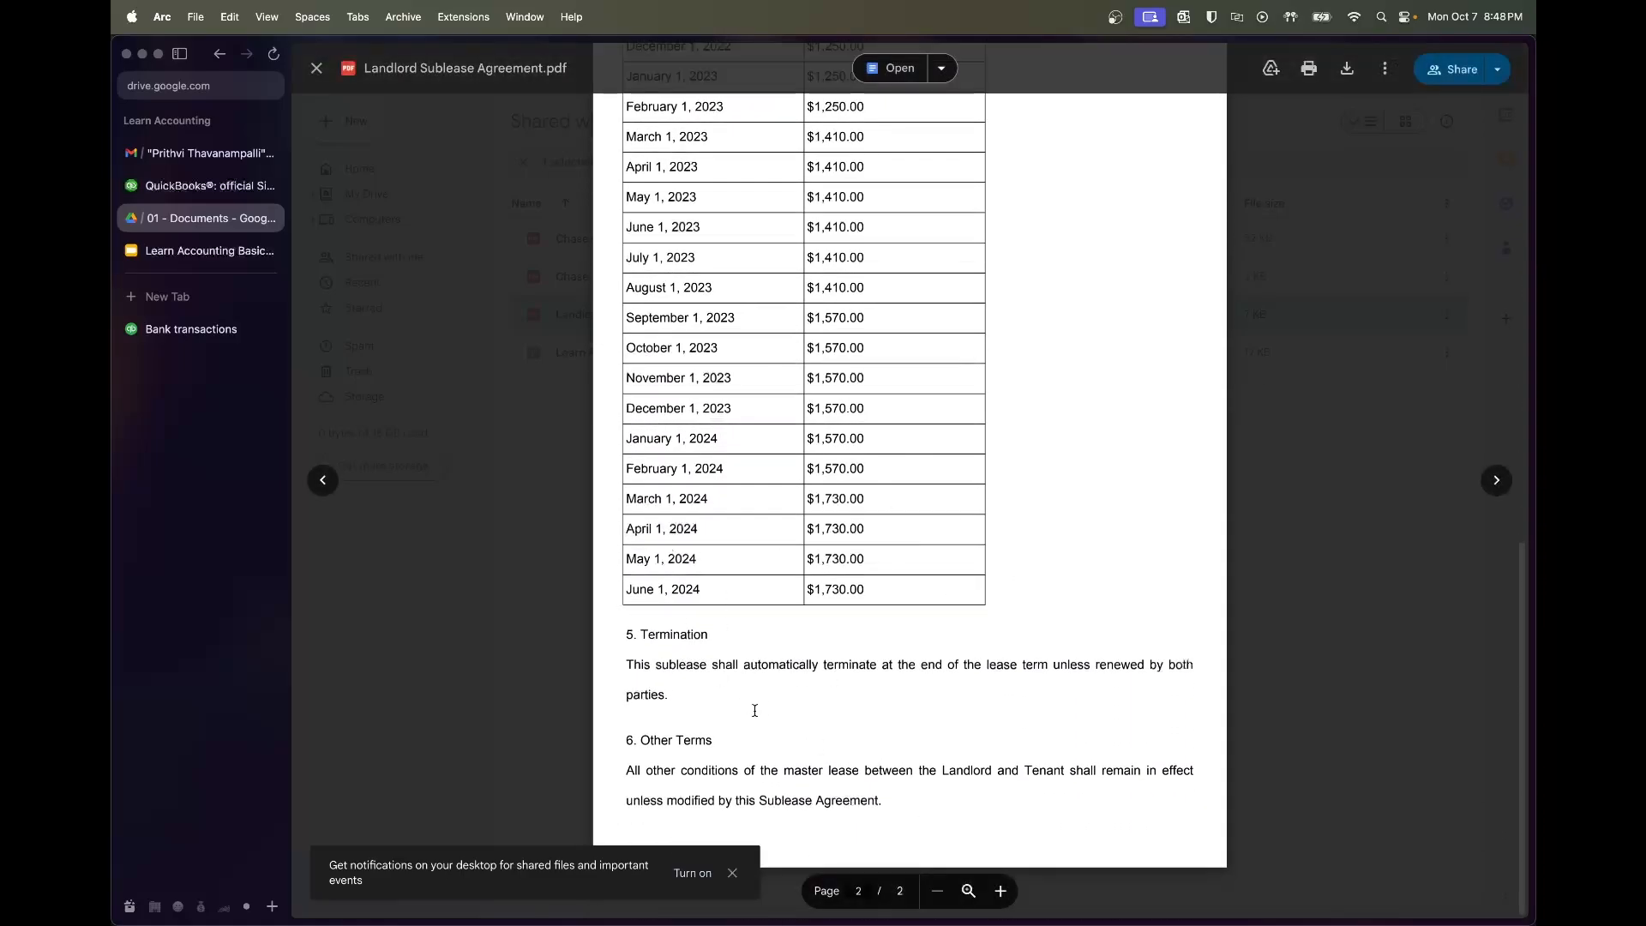
scroll(958, 583, "up", 8)
scroll(959, 585, "up", 2)
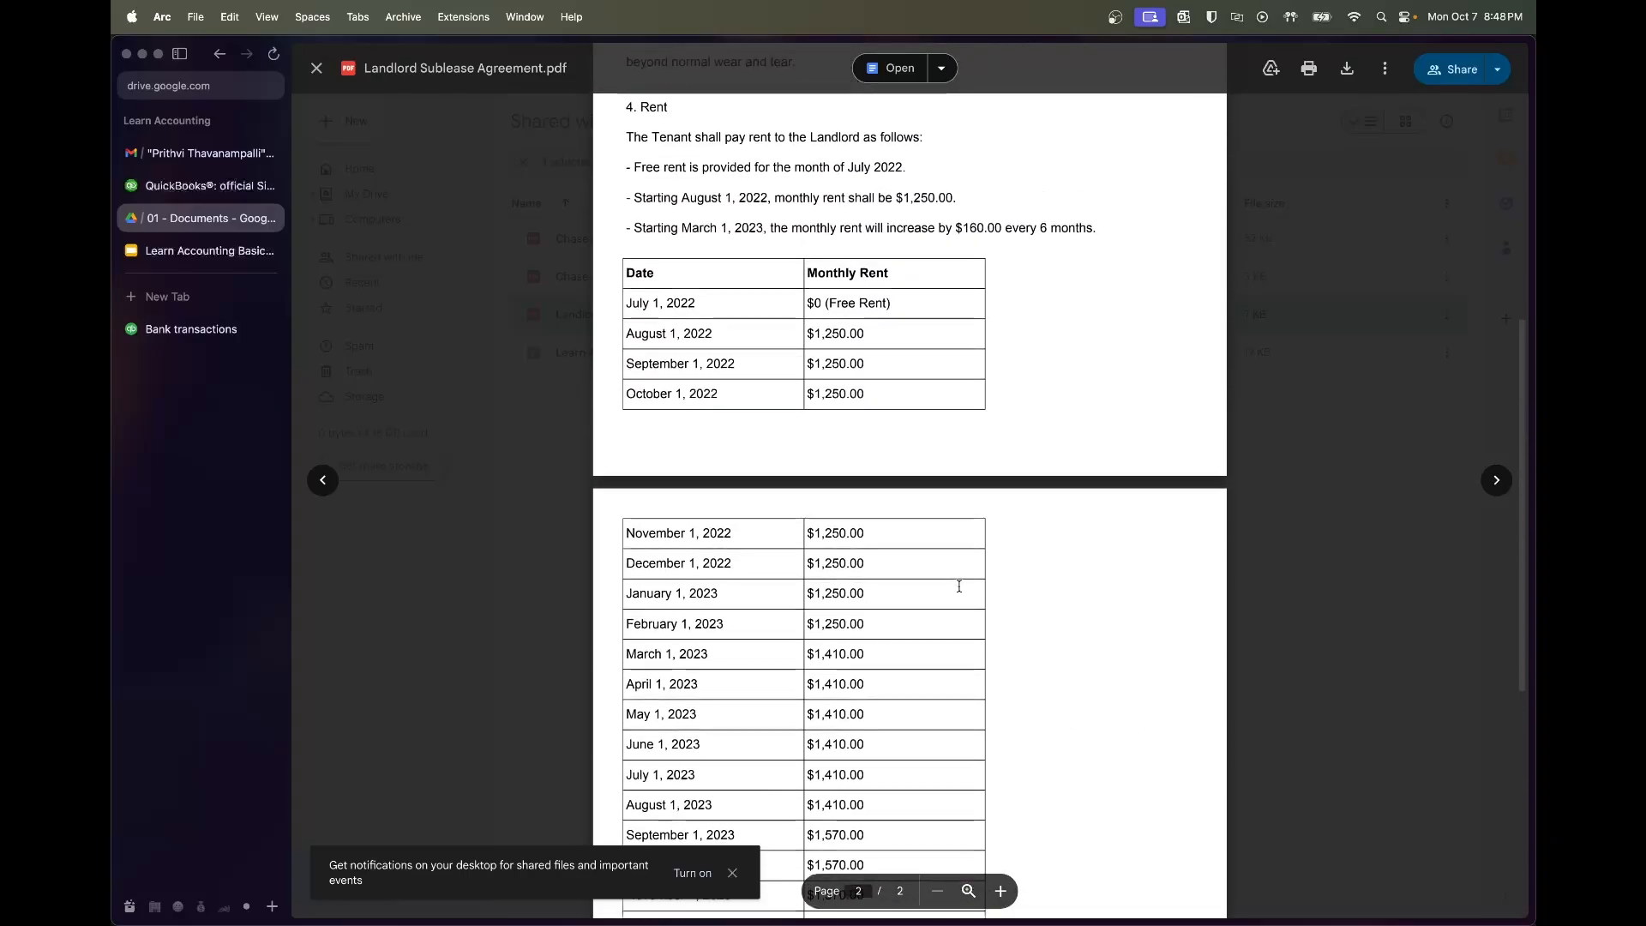
scroll(958, 585, "down", 2)
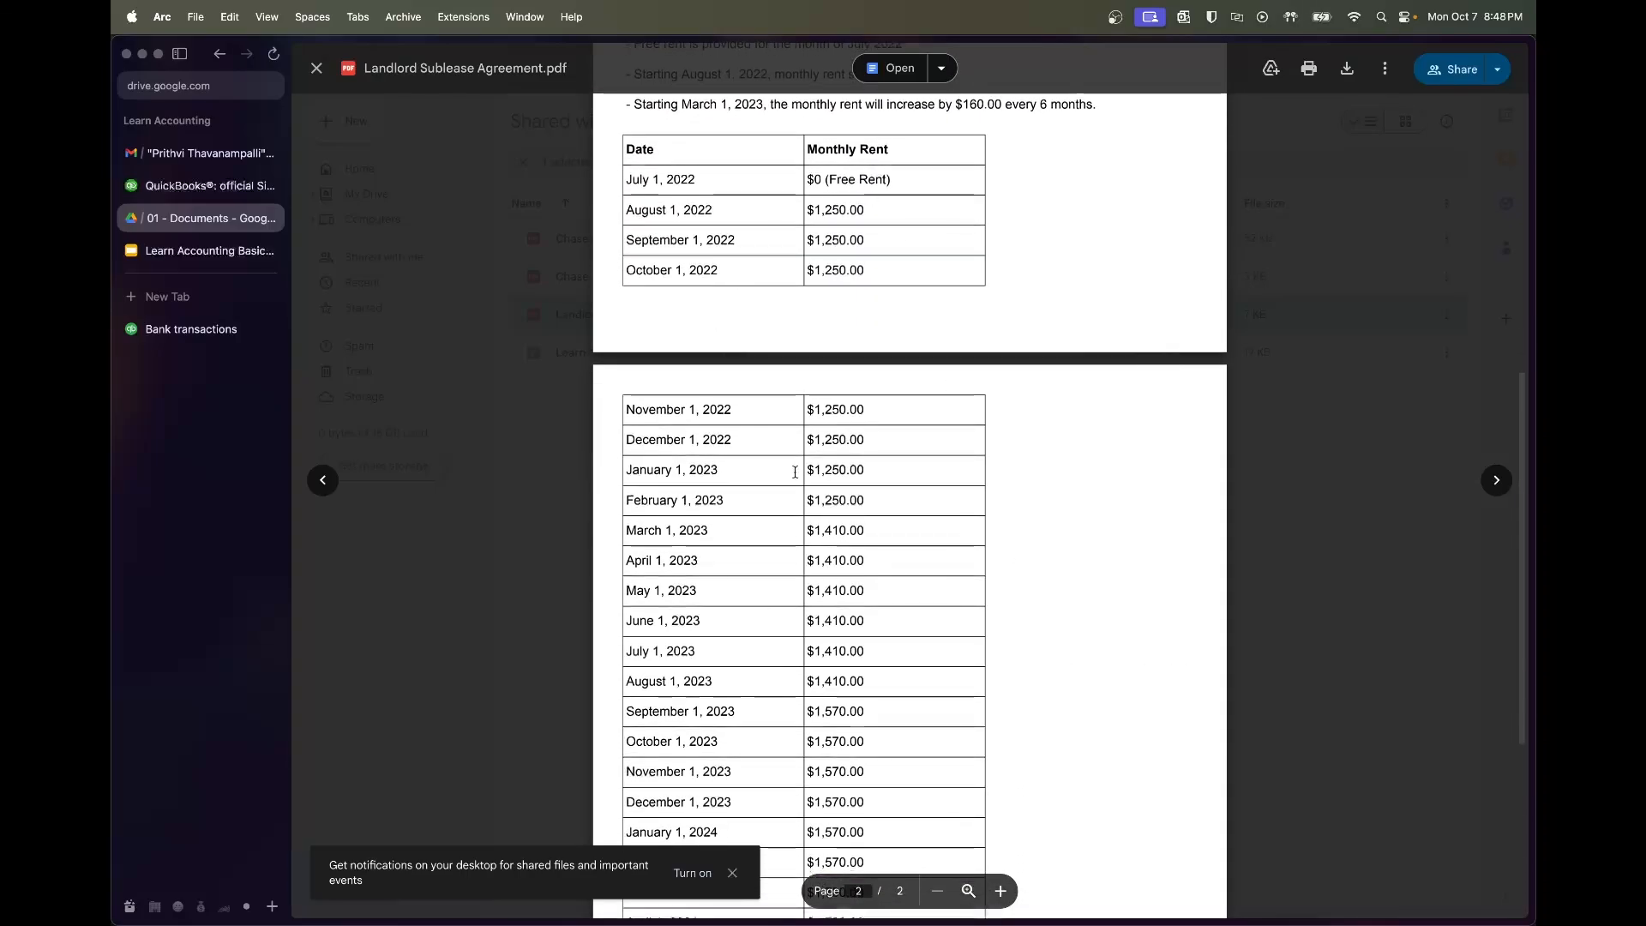
scroll(794, 471, "down", 3)
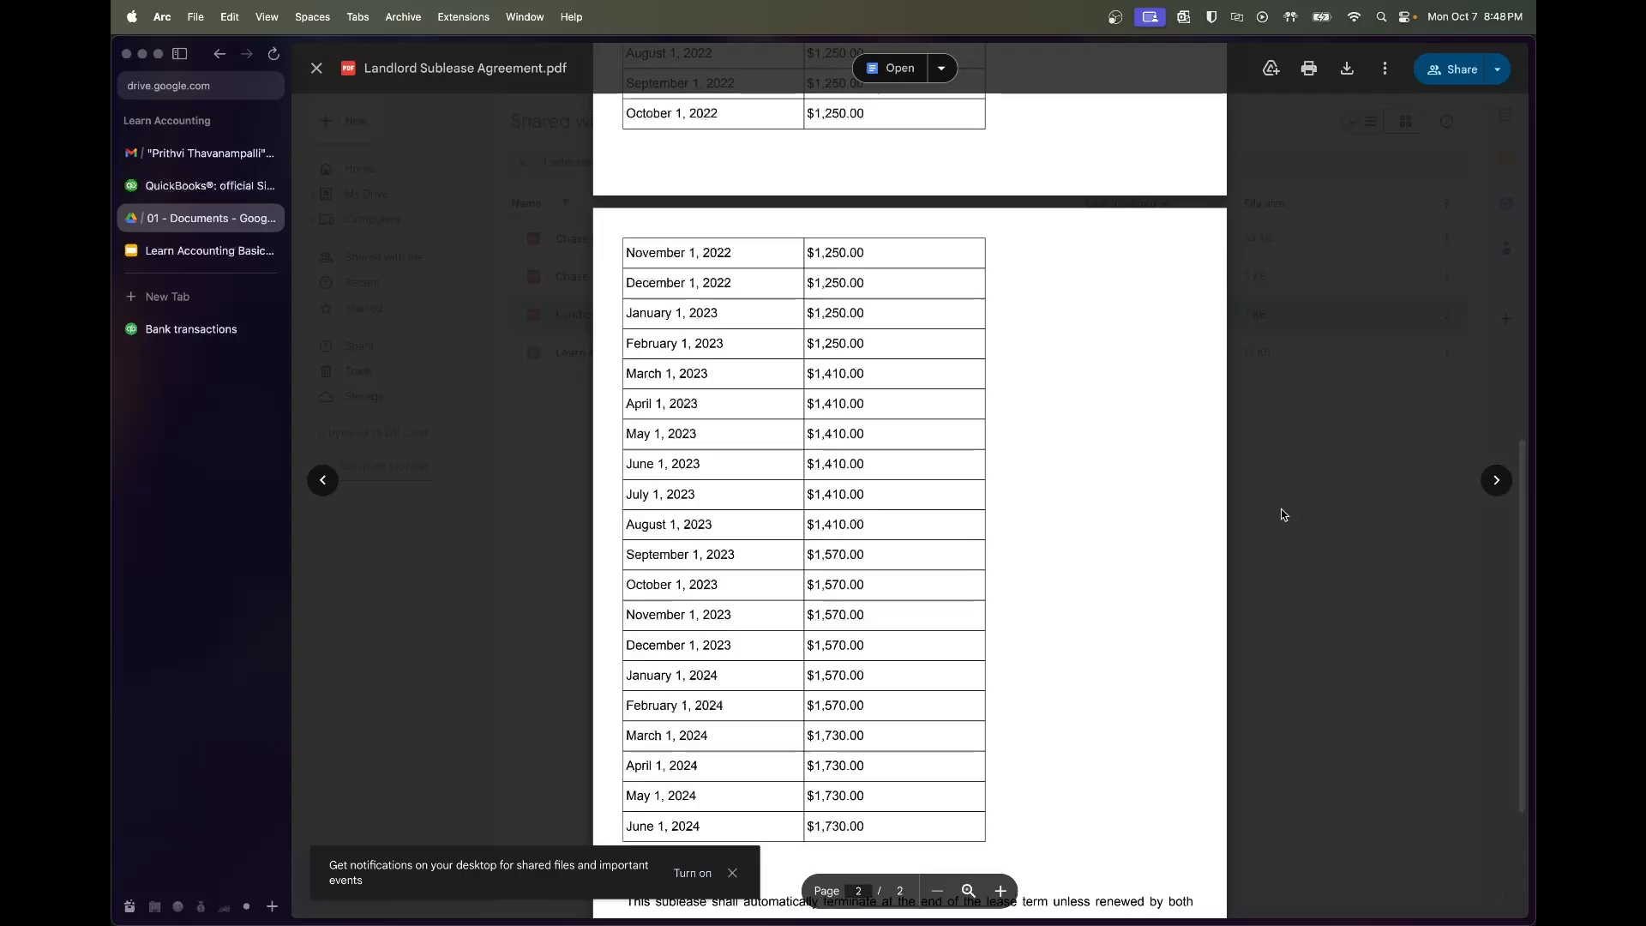
scroll(1005, 420, "up", 5)
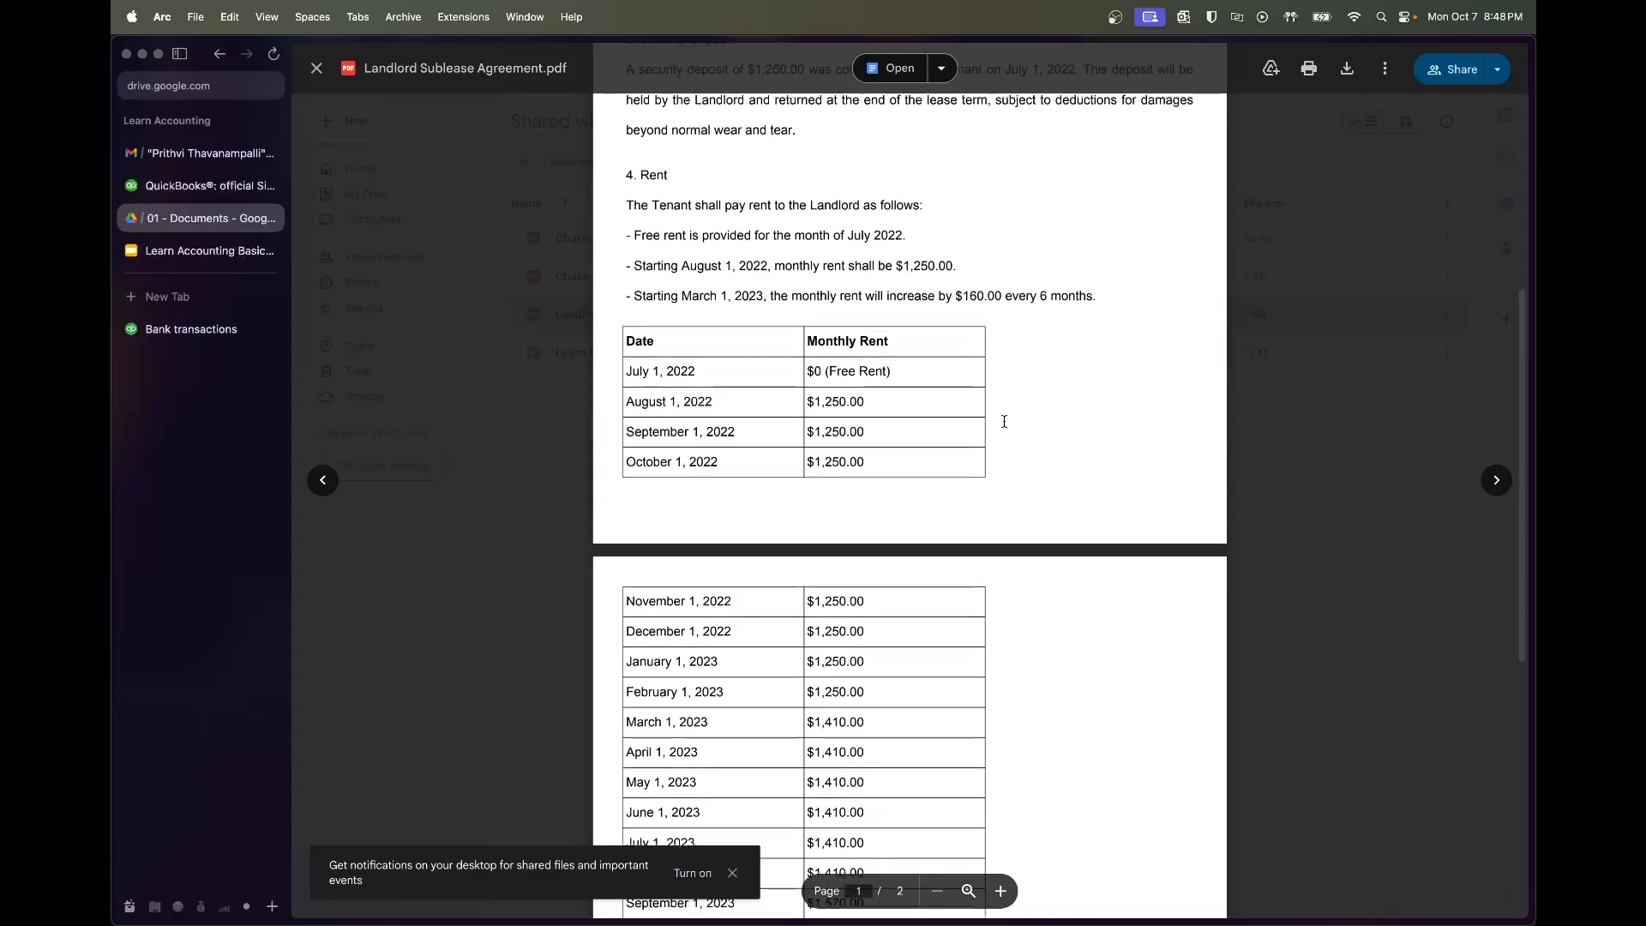
scroll(1004, 420, "up", 6)
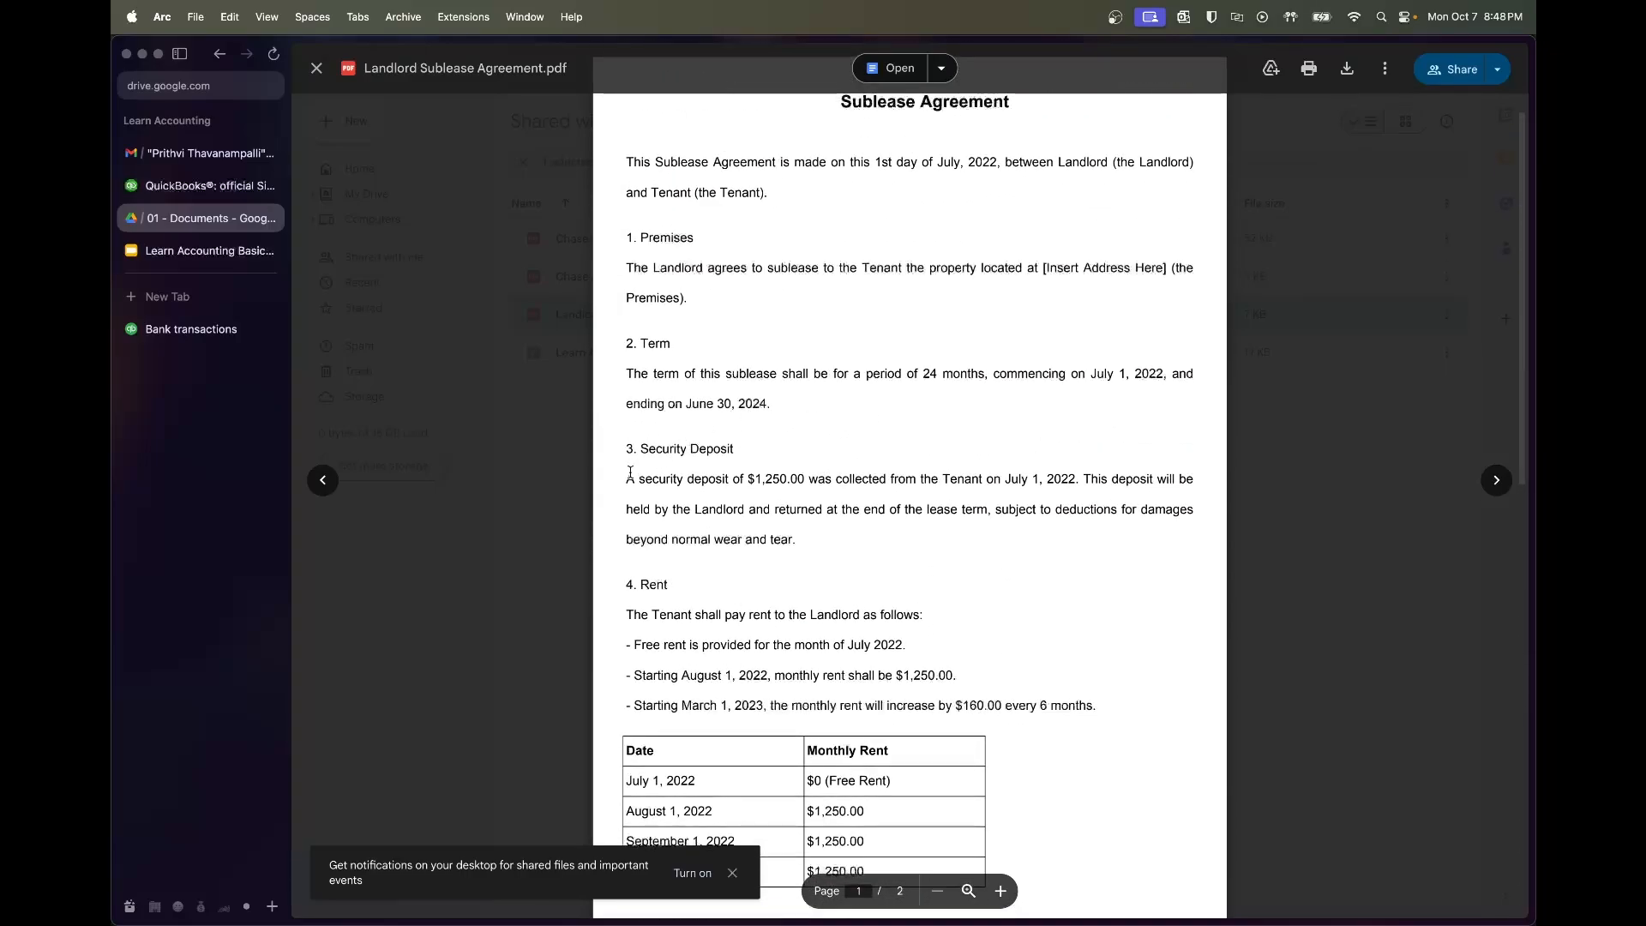
Highlight the sublease's security deposit clause, and in QuickBooks create the vendor Landlord LLC as payee of the Chase Payment to Landlord transaction
left_click_drag(630, 472, 833, 472)
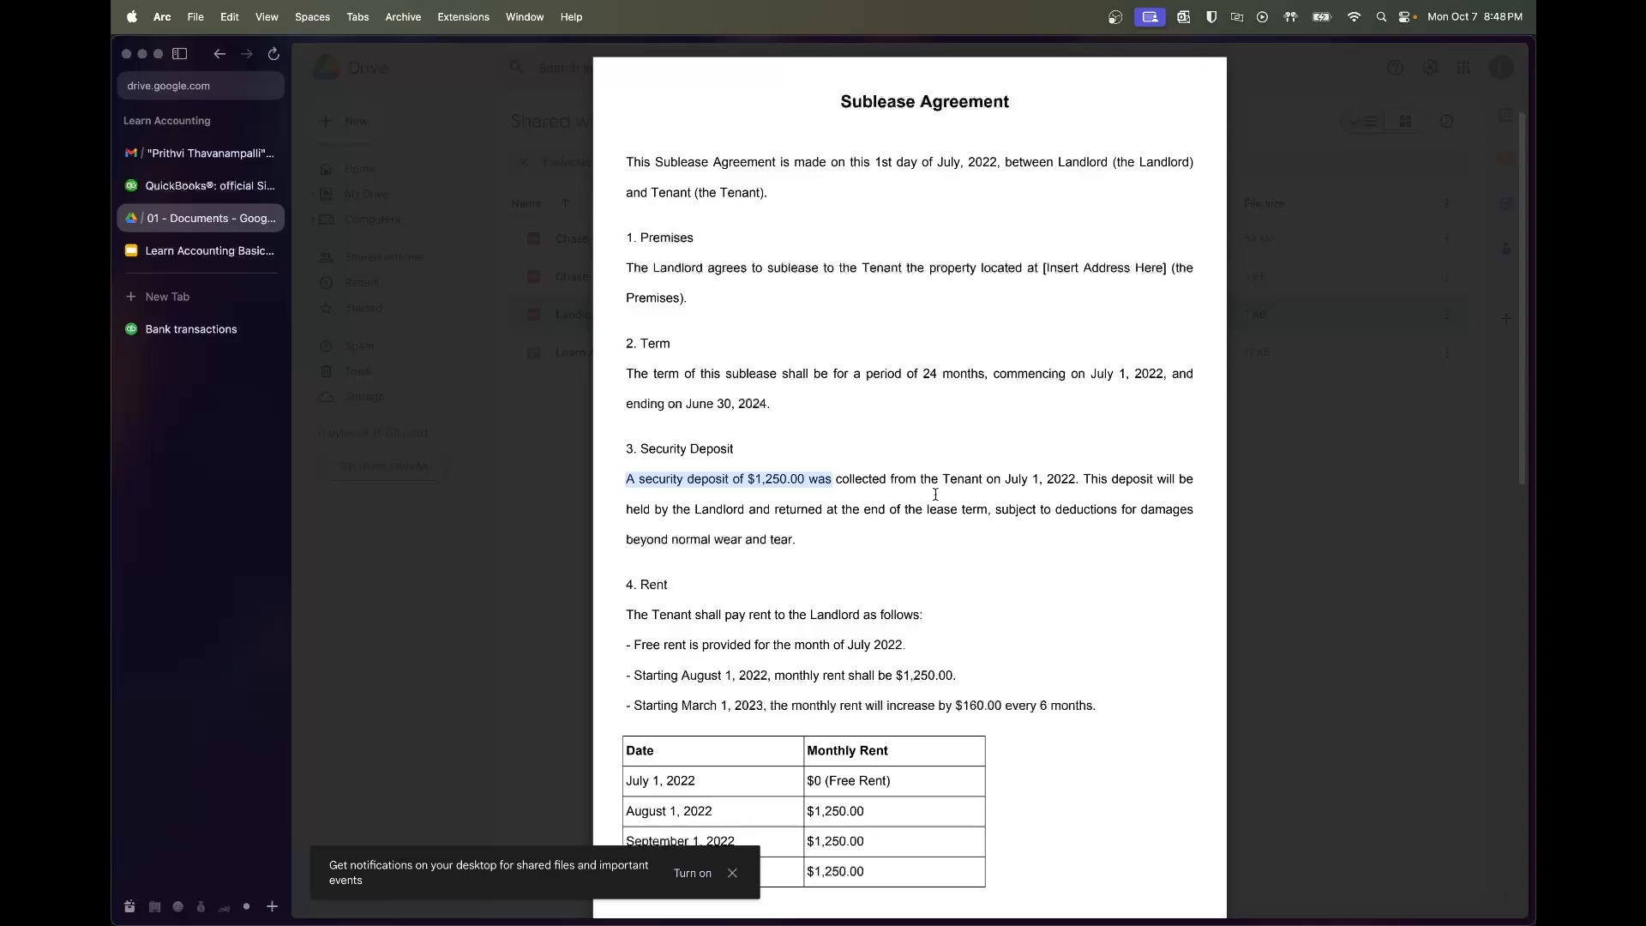
left_click(191, 329)
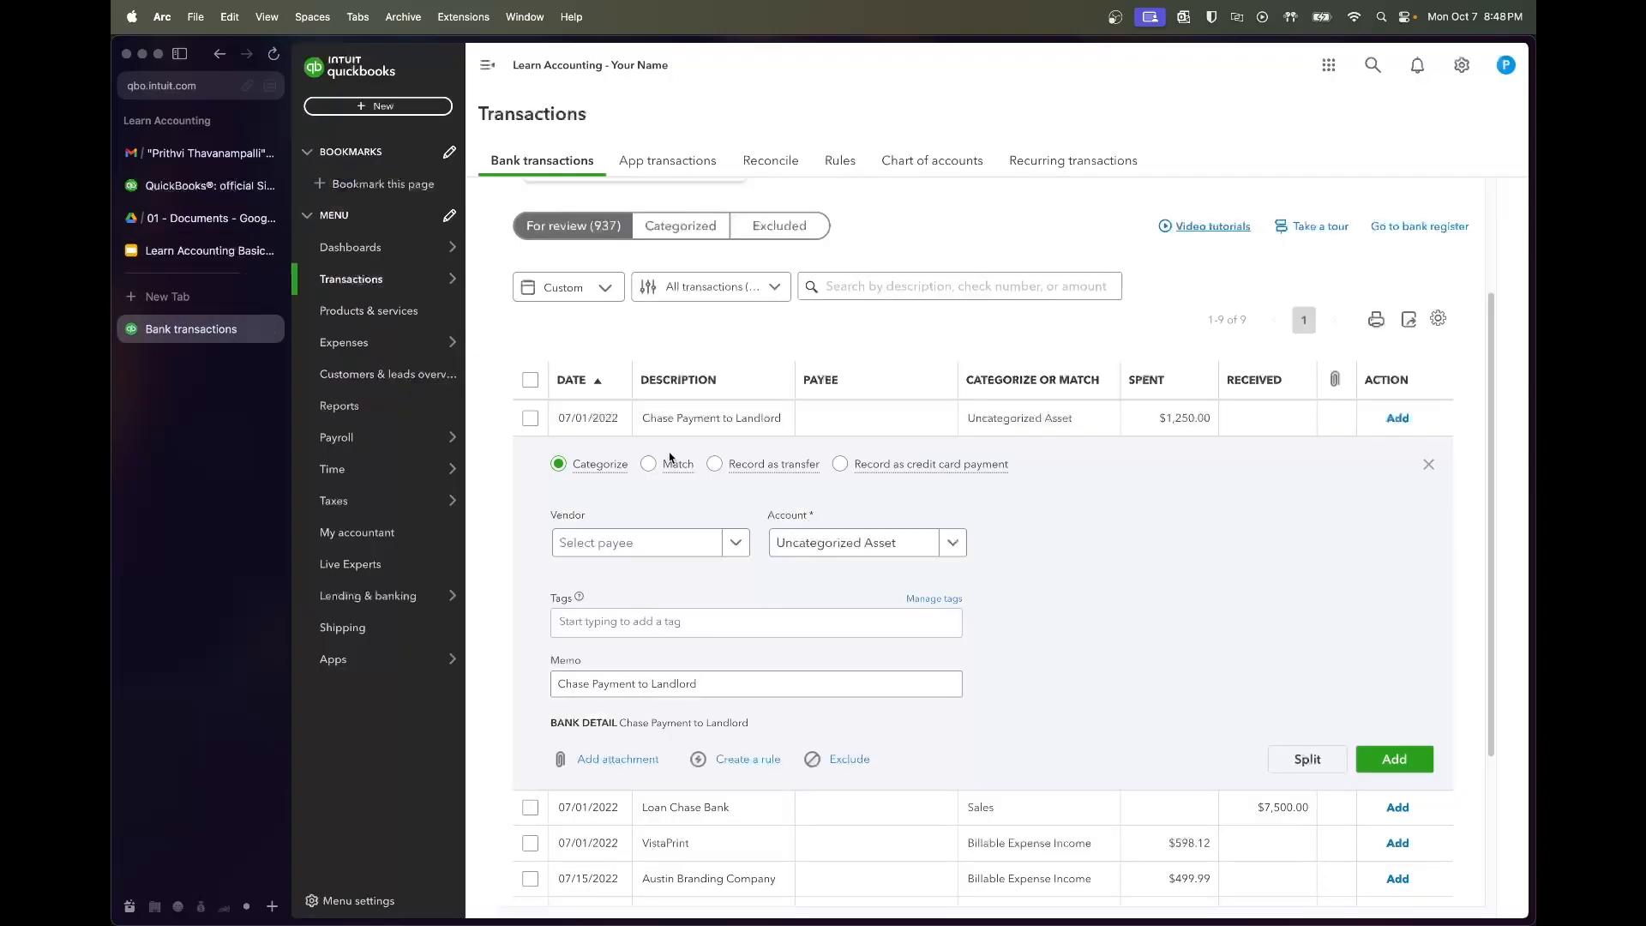
left_click(644, 545)
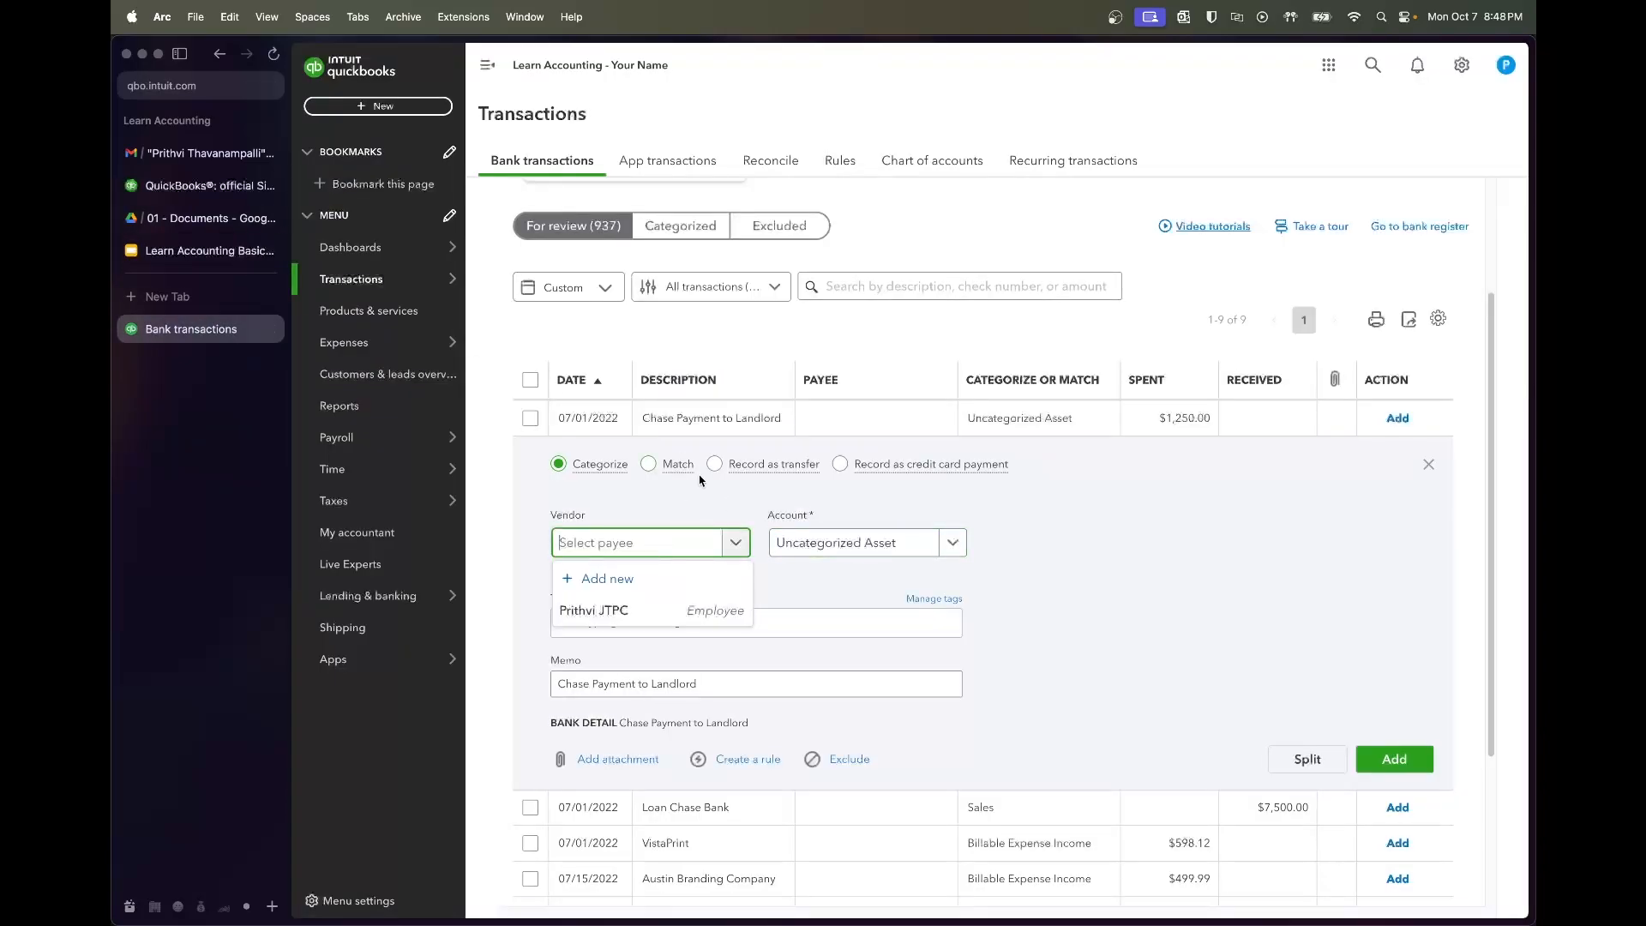
type("Landlord")
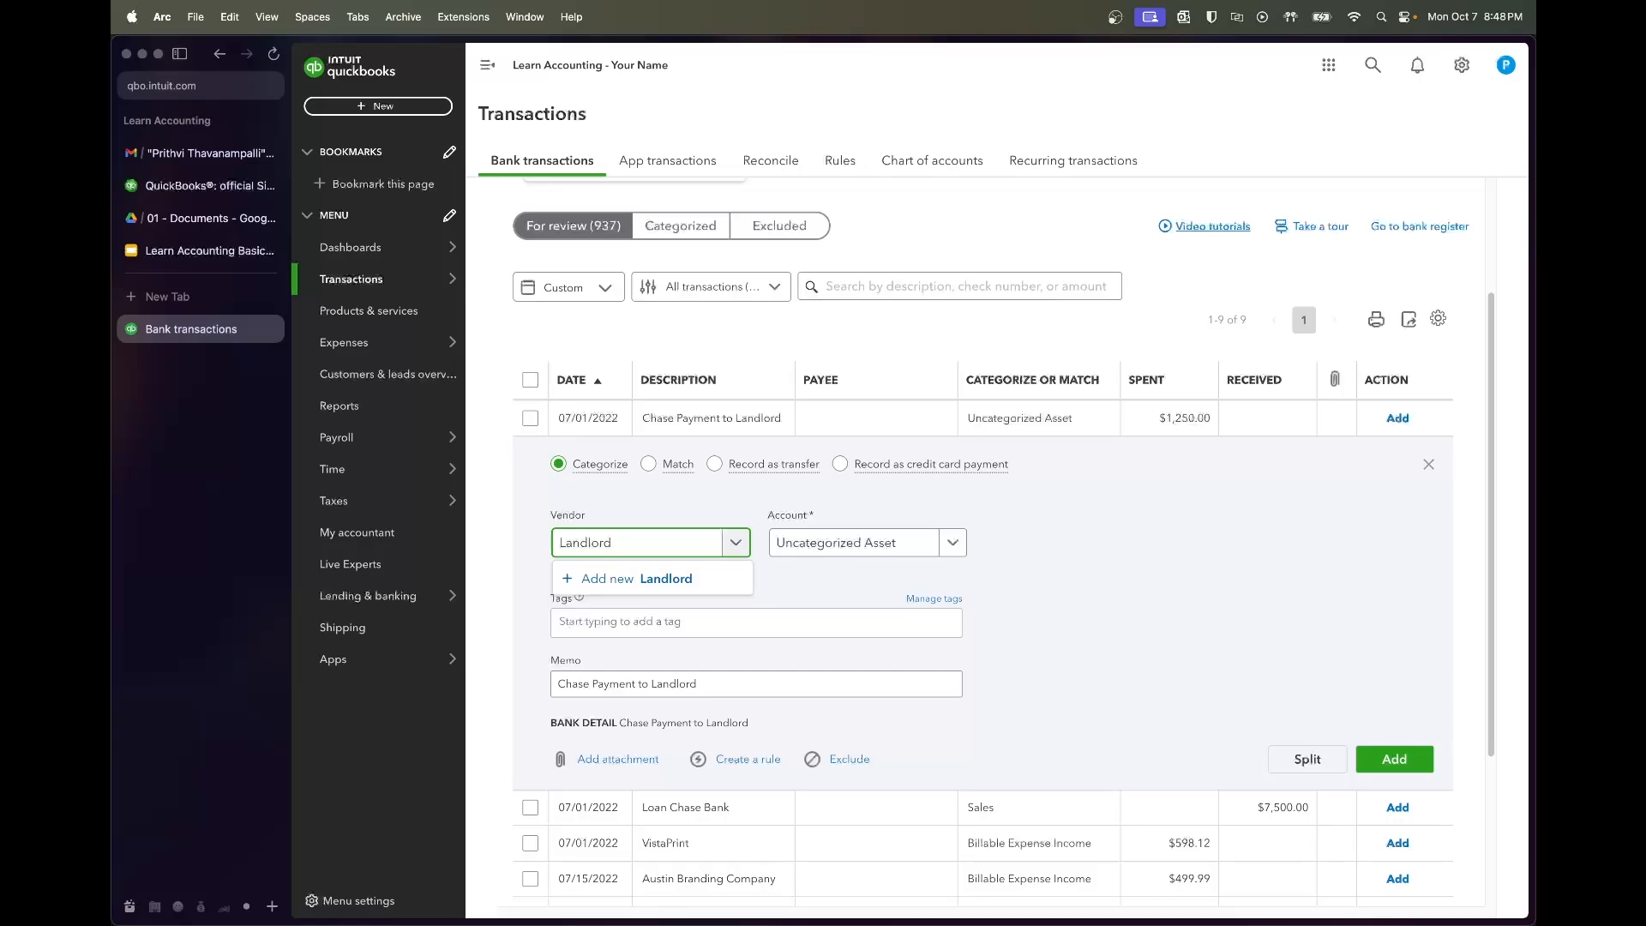
left_click(708, 590)
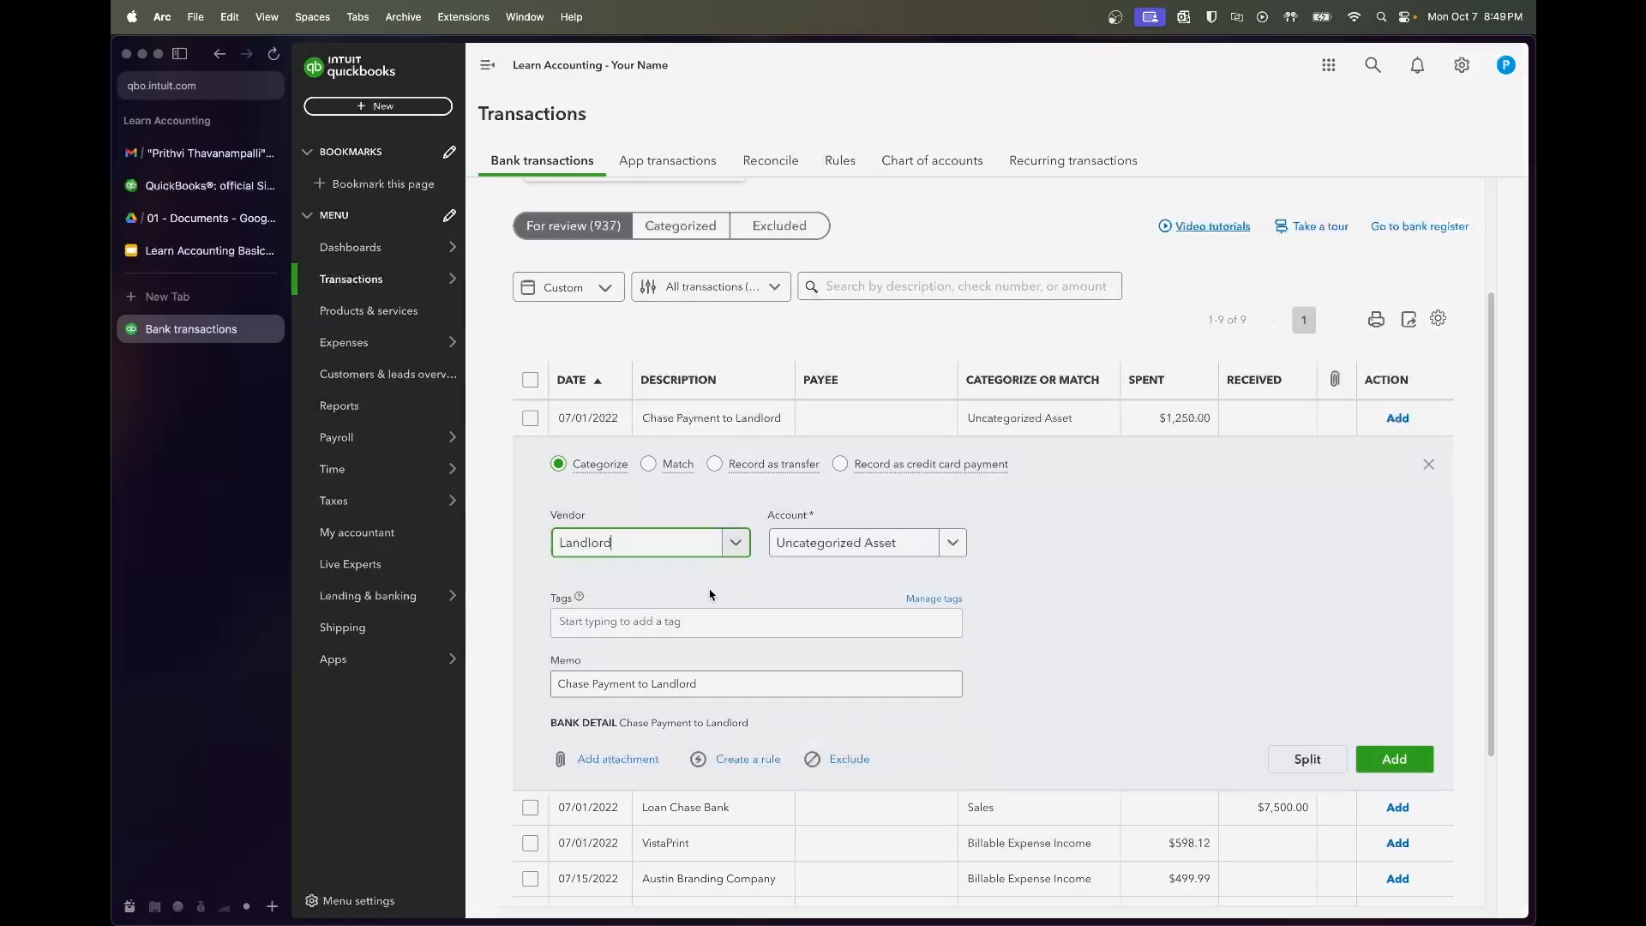
left_click(1180, 221)
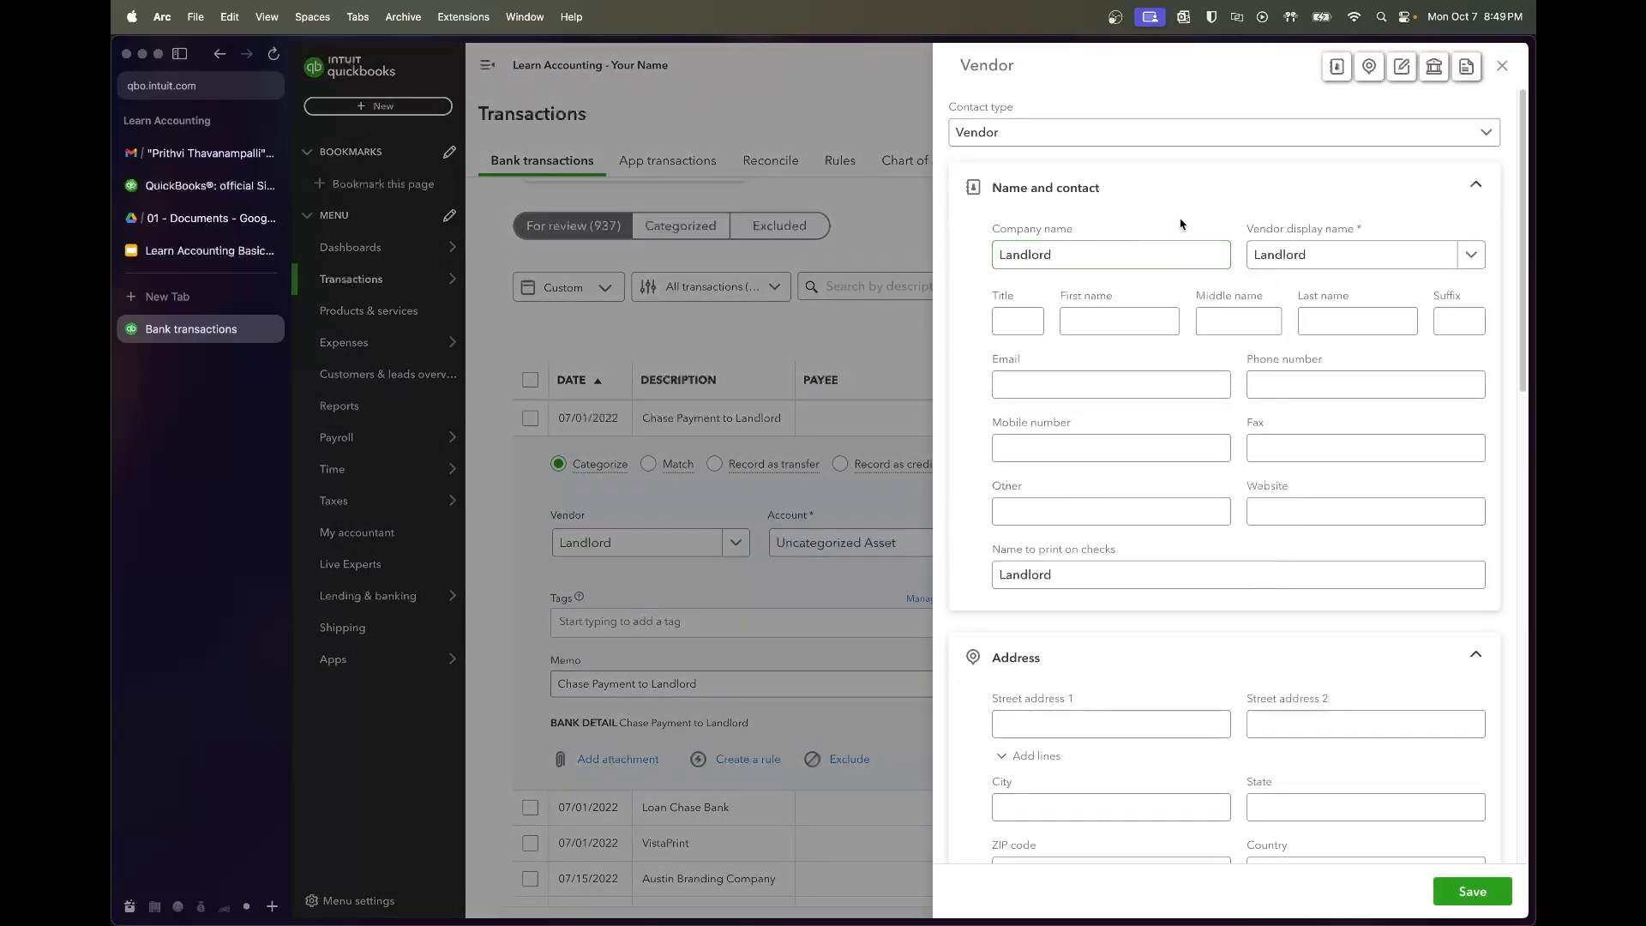
left_click(1137, 242)
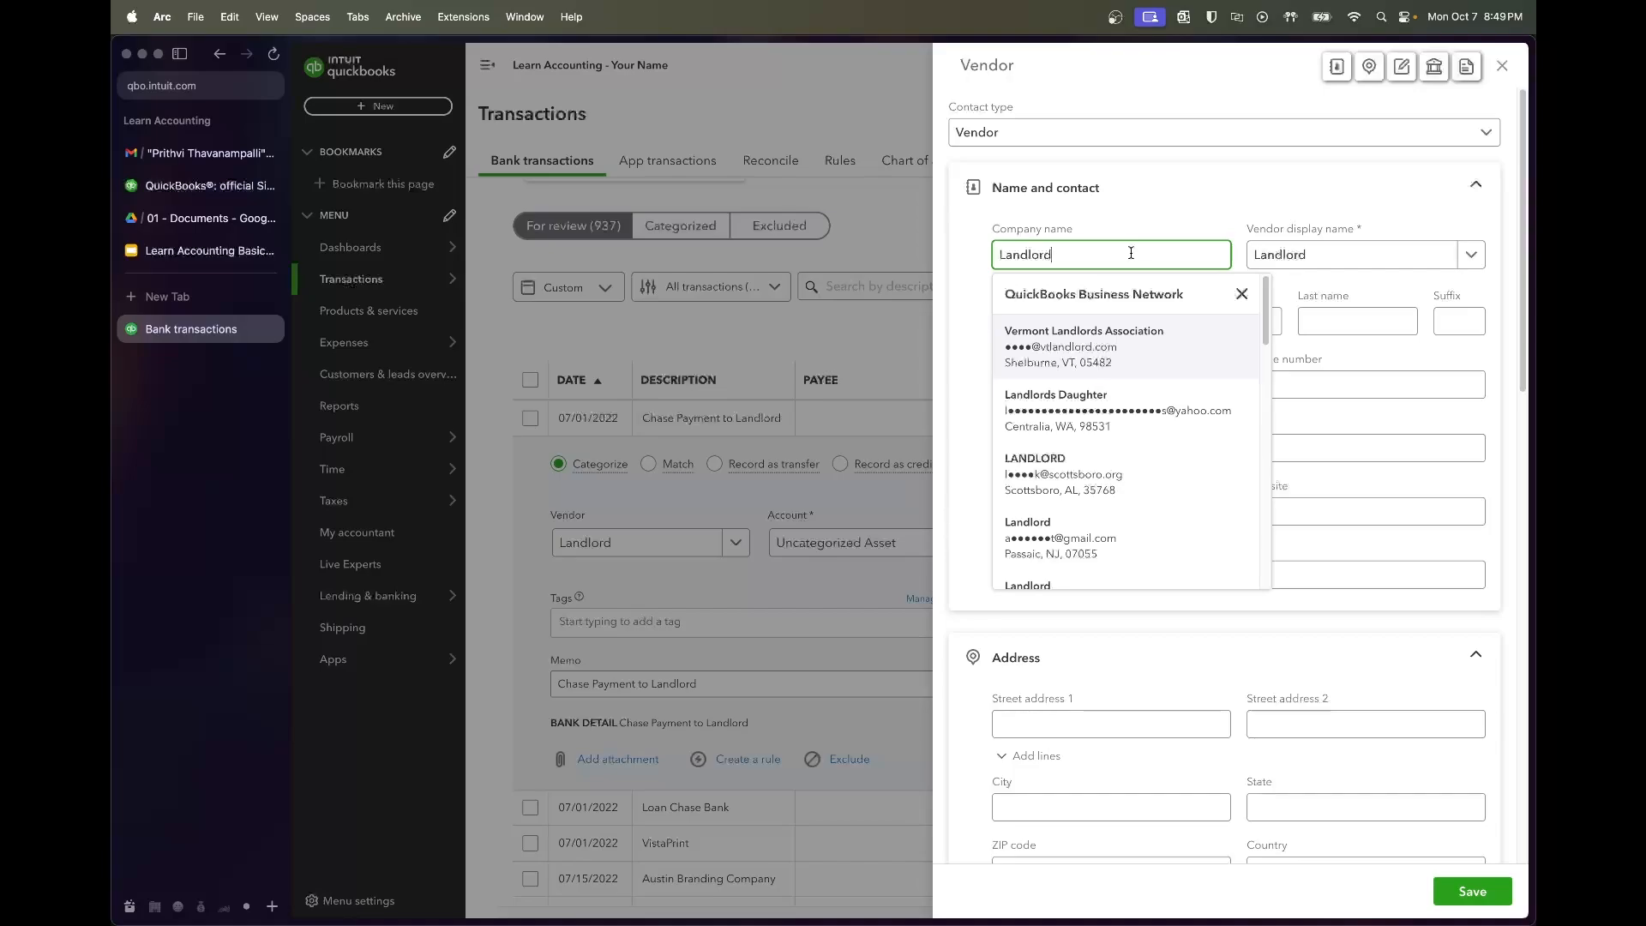
type("LLC")
left_click(1145, 208)
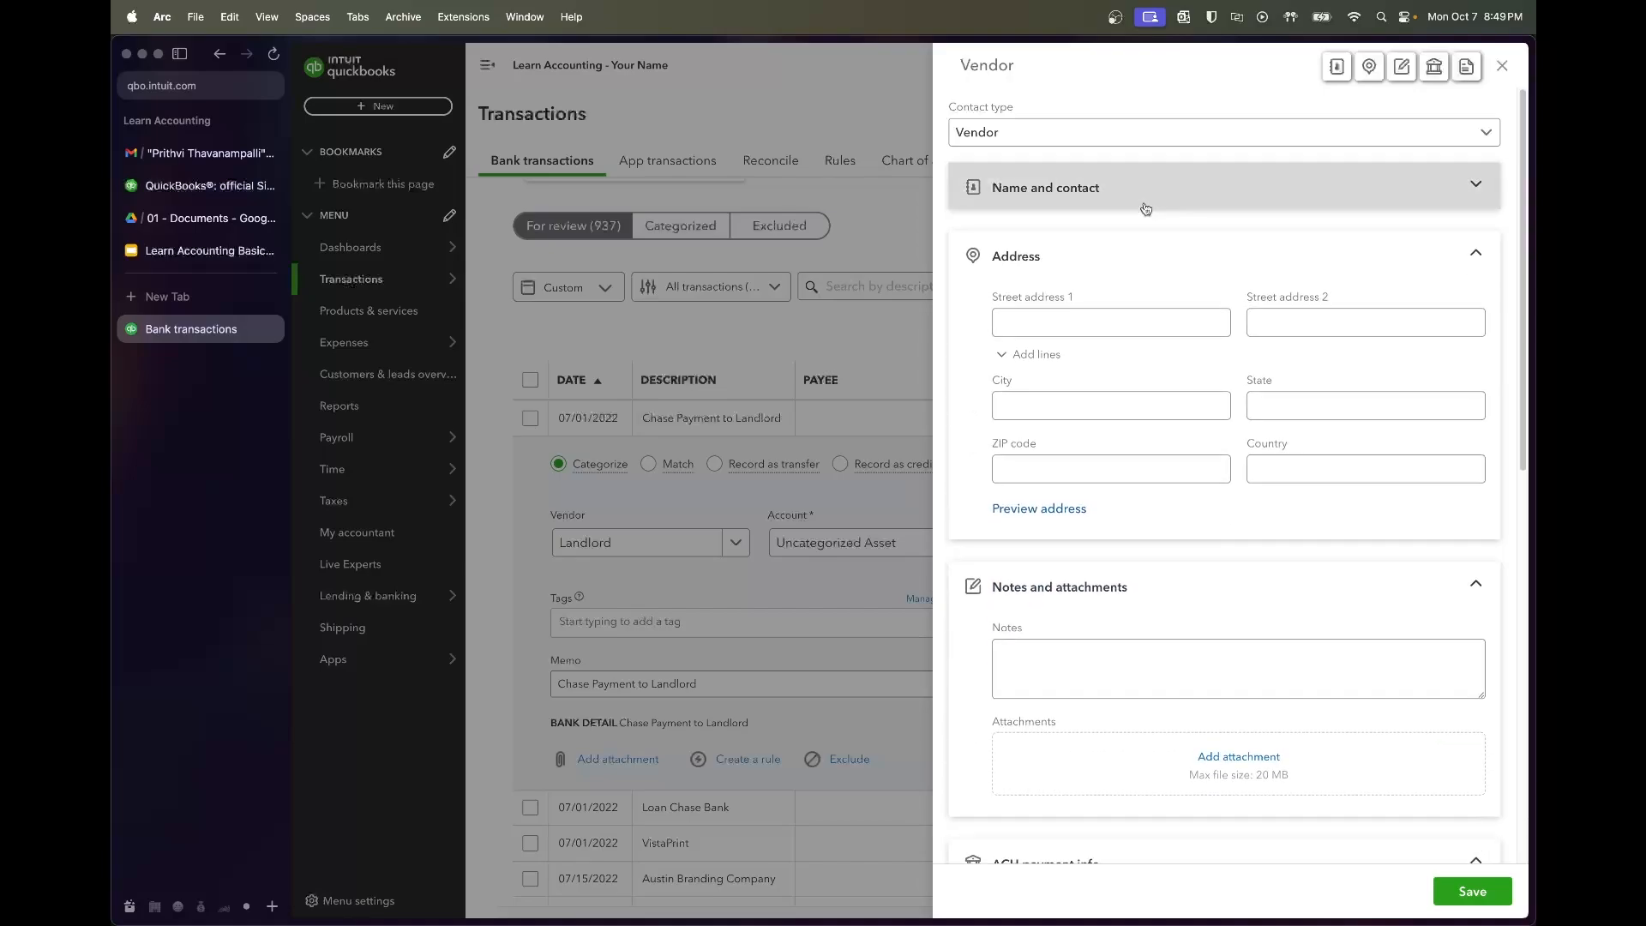
left_click(1145, 208)
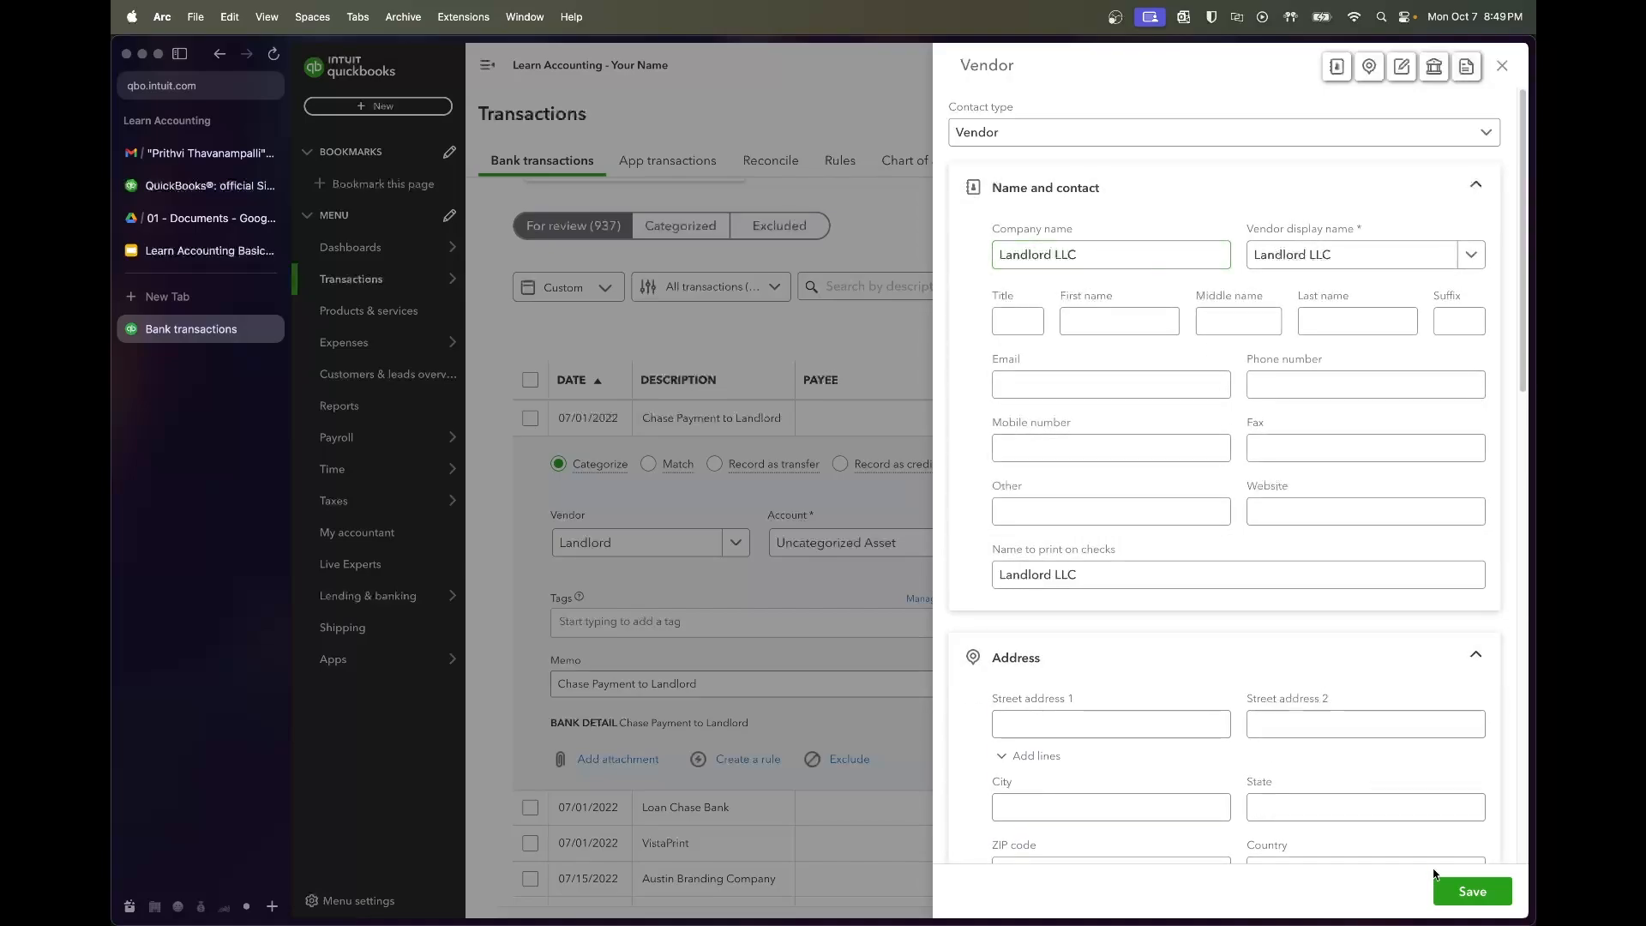
left_click(1448, 892)
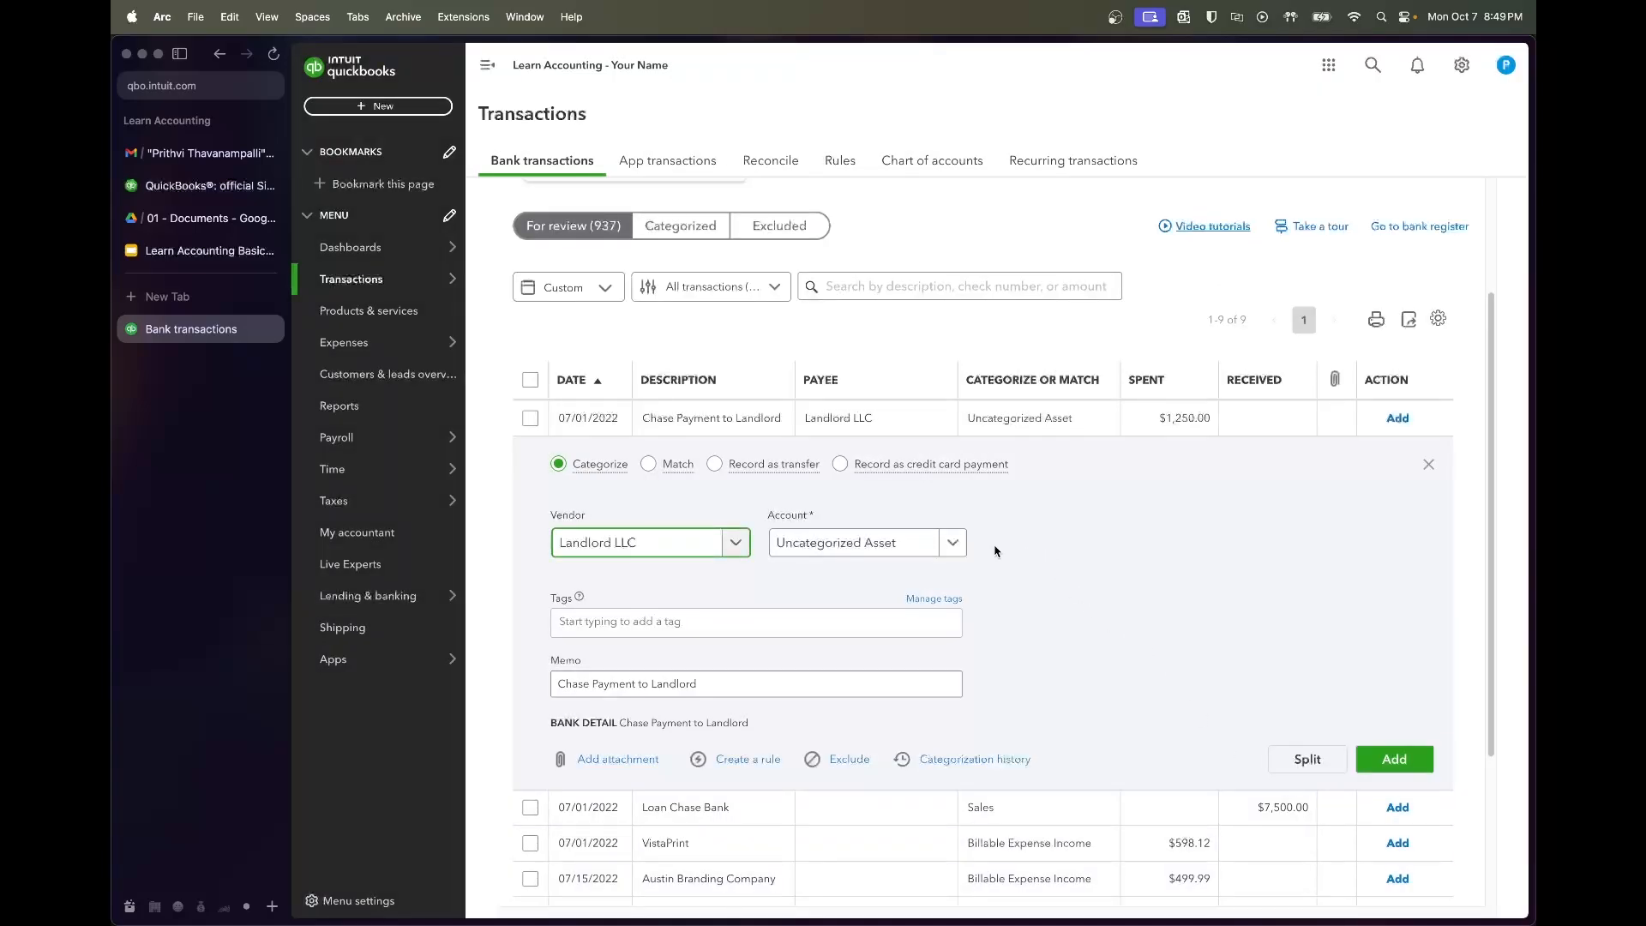
Categorize the Chase Payment to Landlord transaction under the Lease Deposit account and add it to the books
left_click(953, 542)
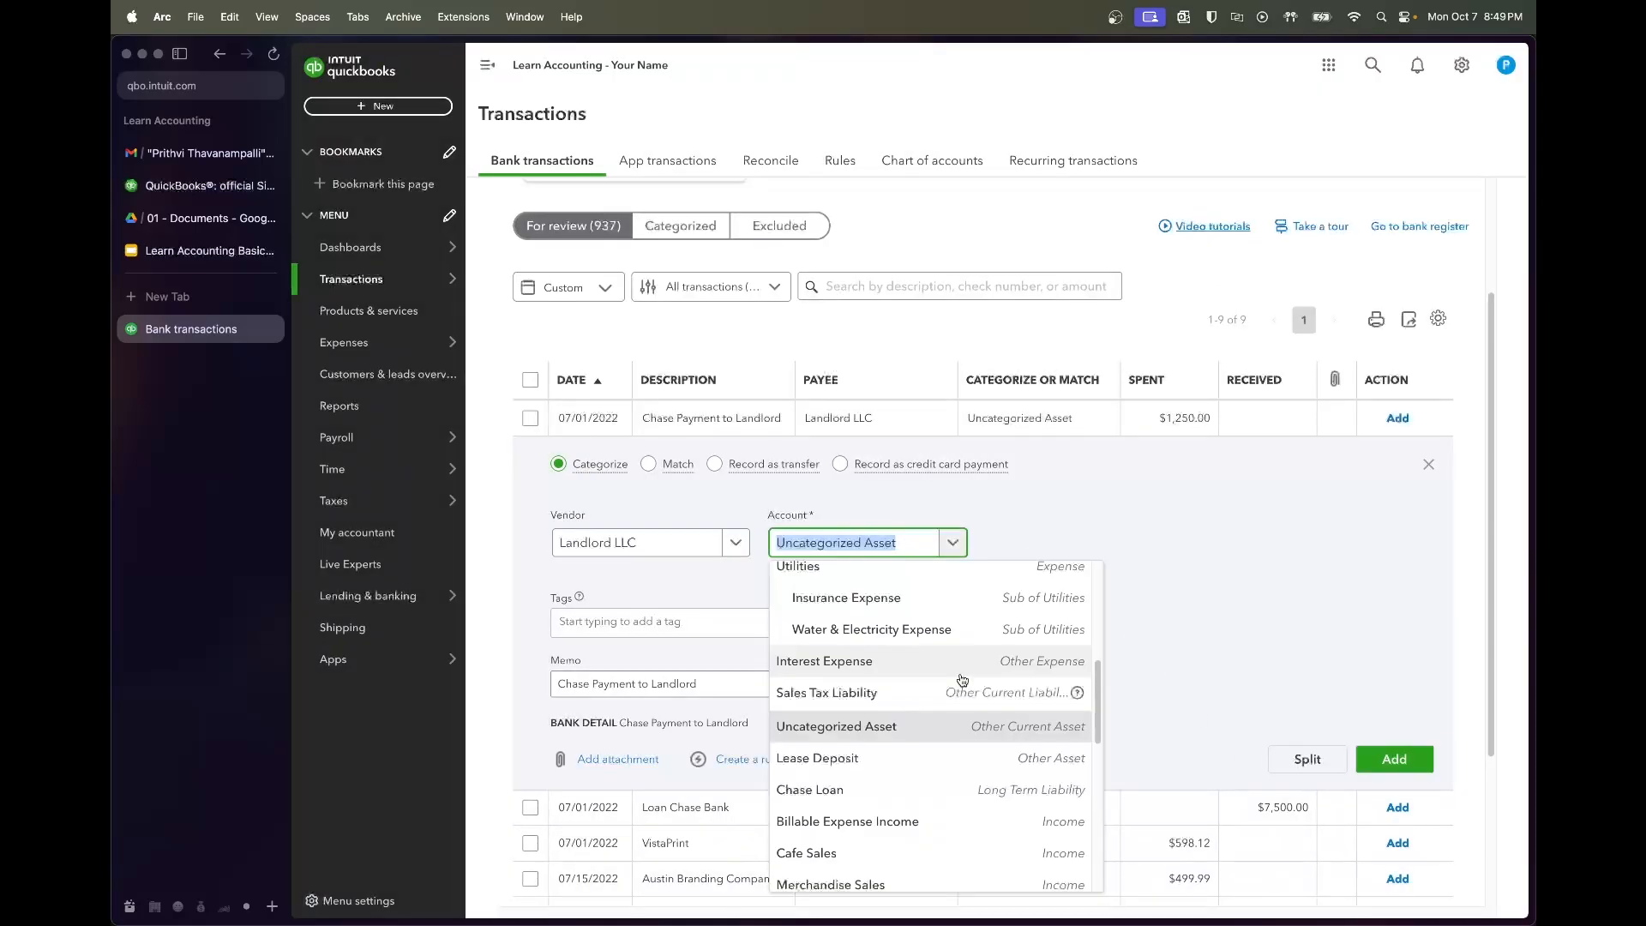
type("de")
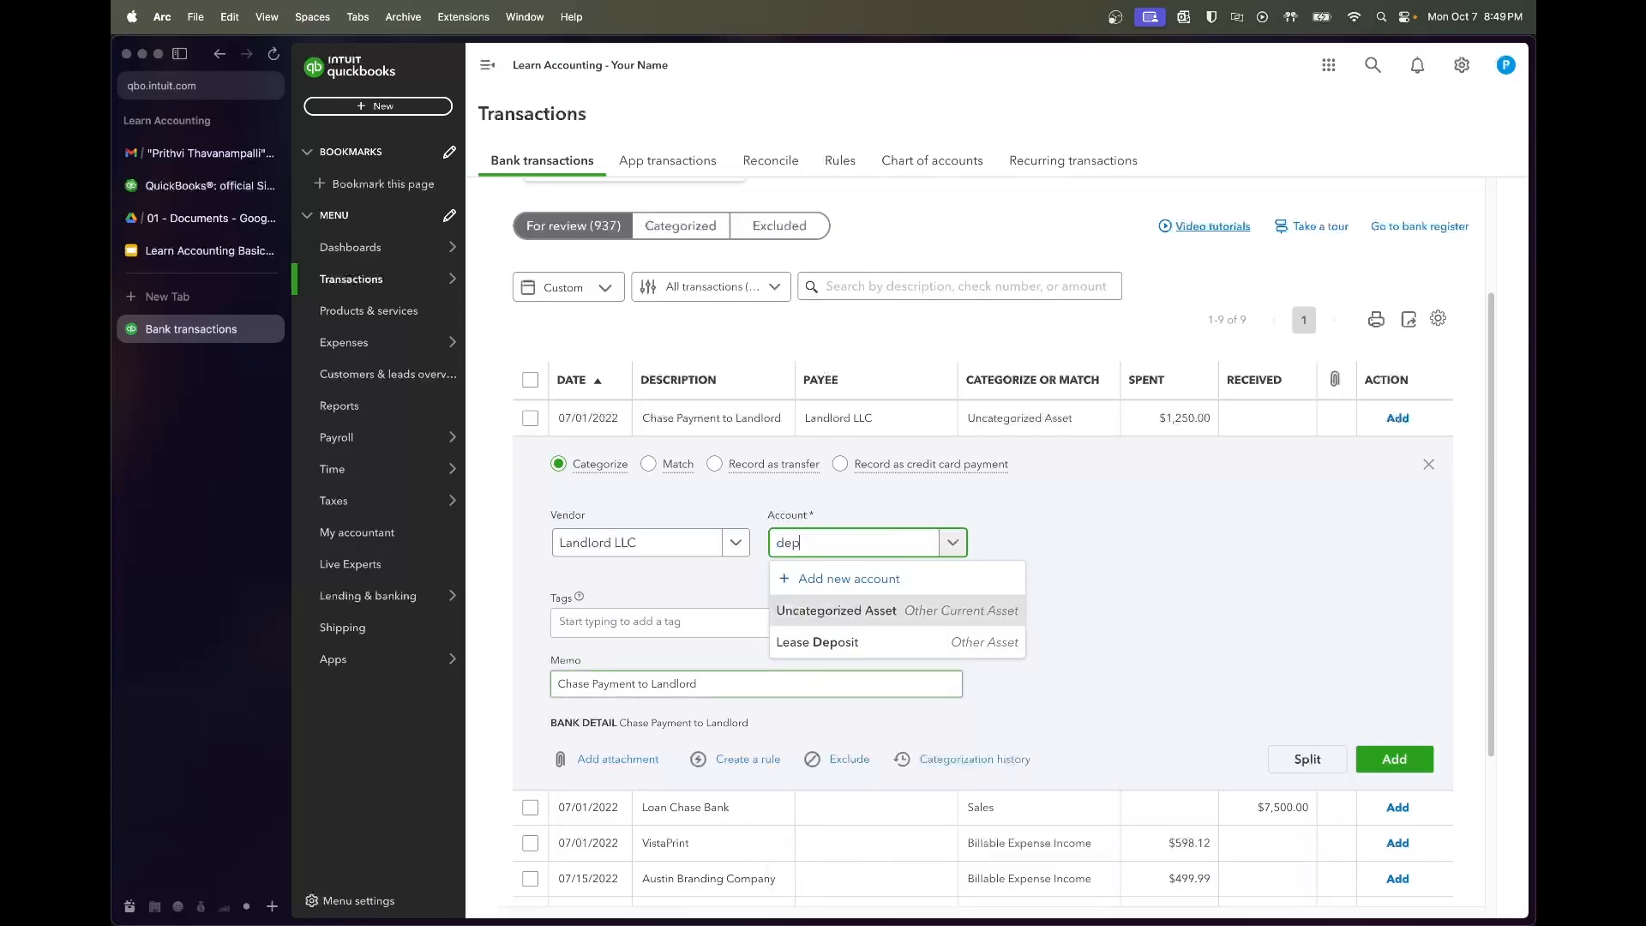
type("p")
left_click(933, 634)
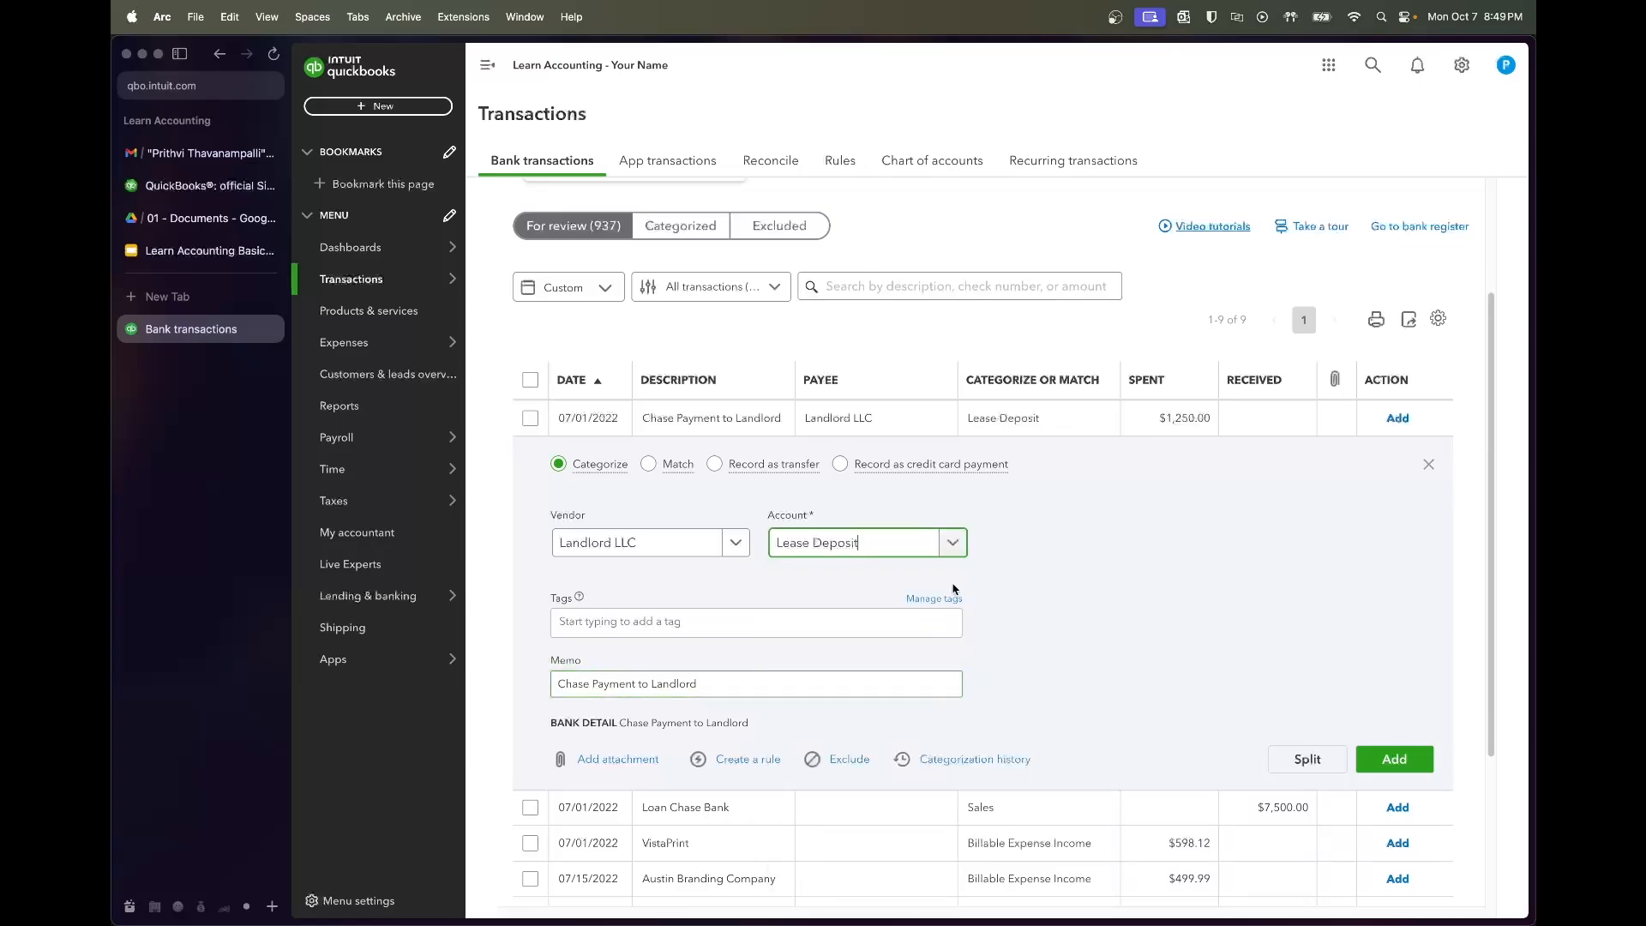
left_click(1122, 544)
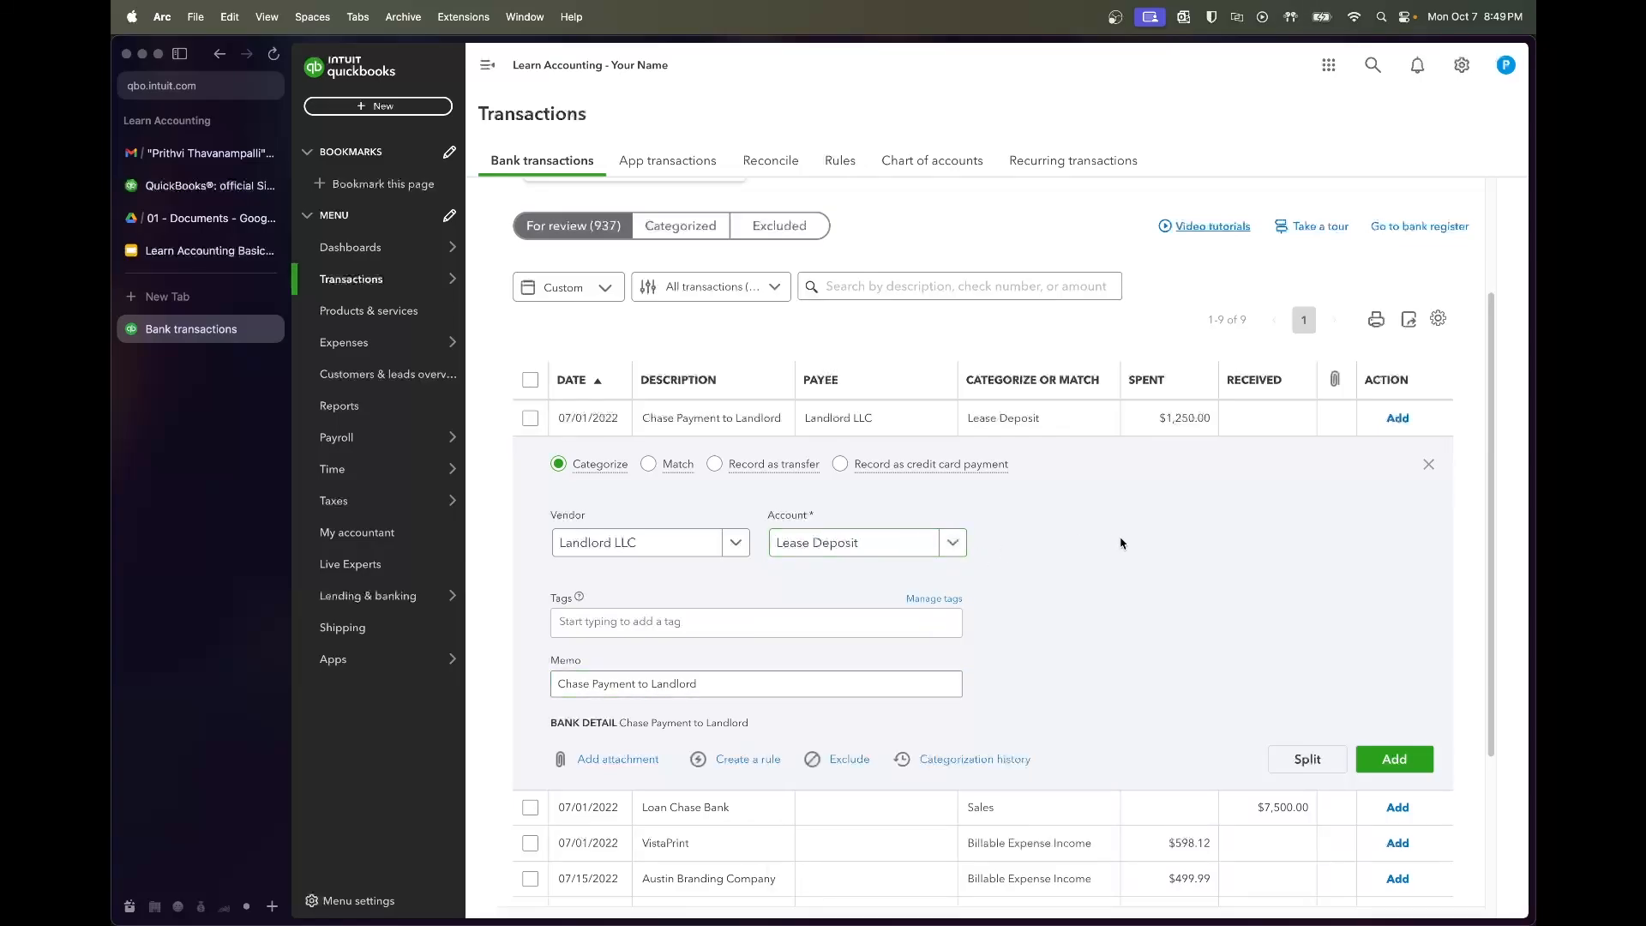
left_click(1393, 760)
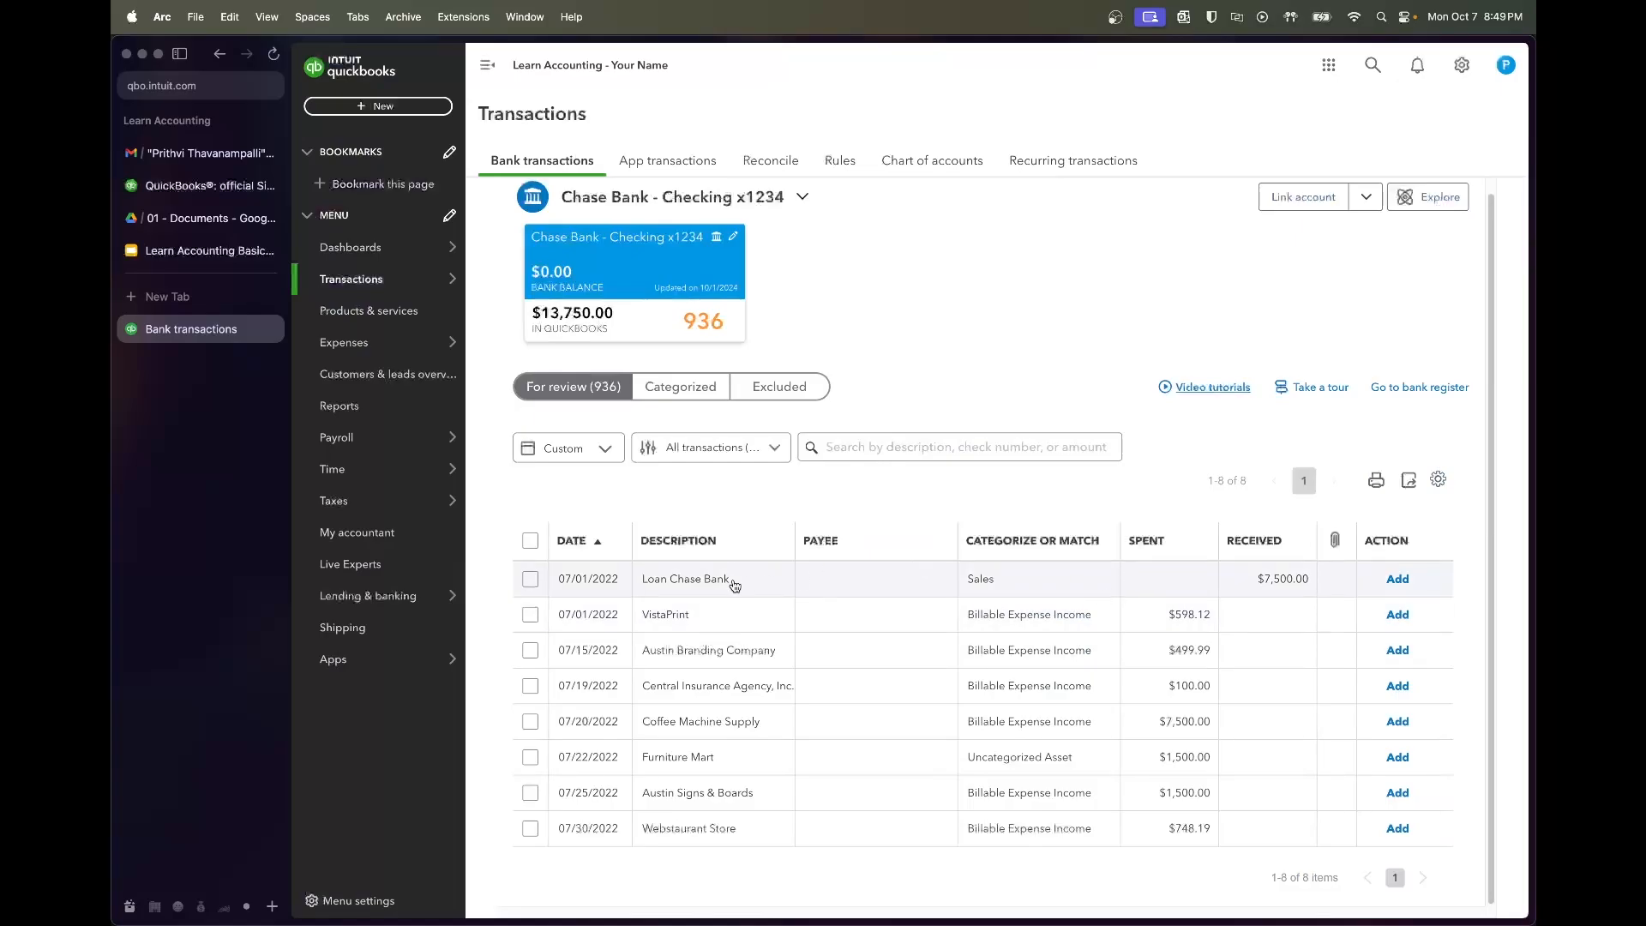
Open the details of the 07/01/2022 Loan Chase Bank transaction, down to its memo
left_click(734, 585)
scroll(893, 673, "down", 2)
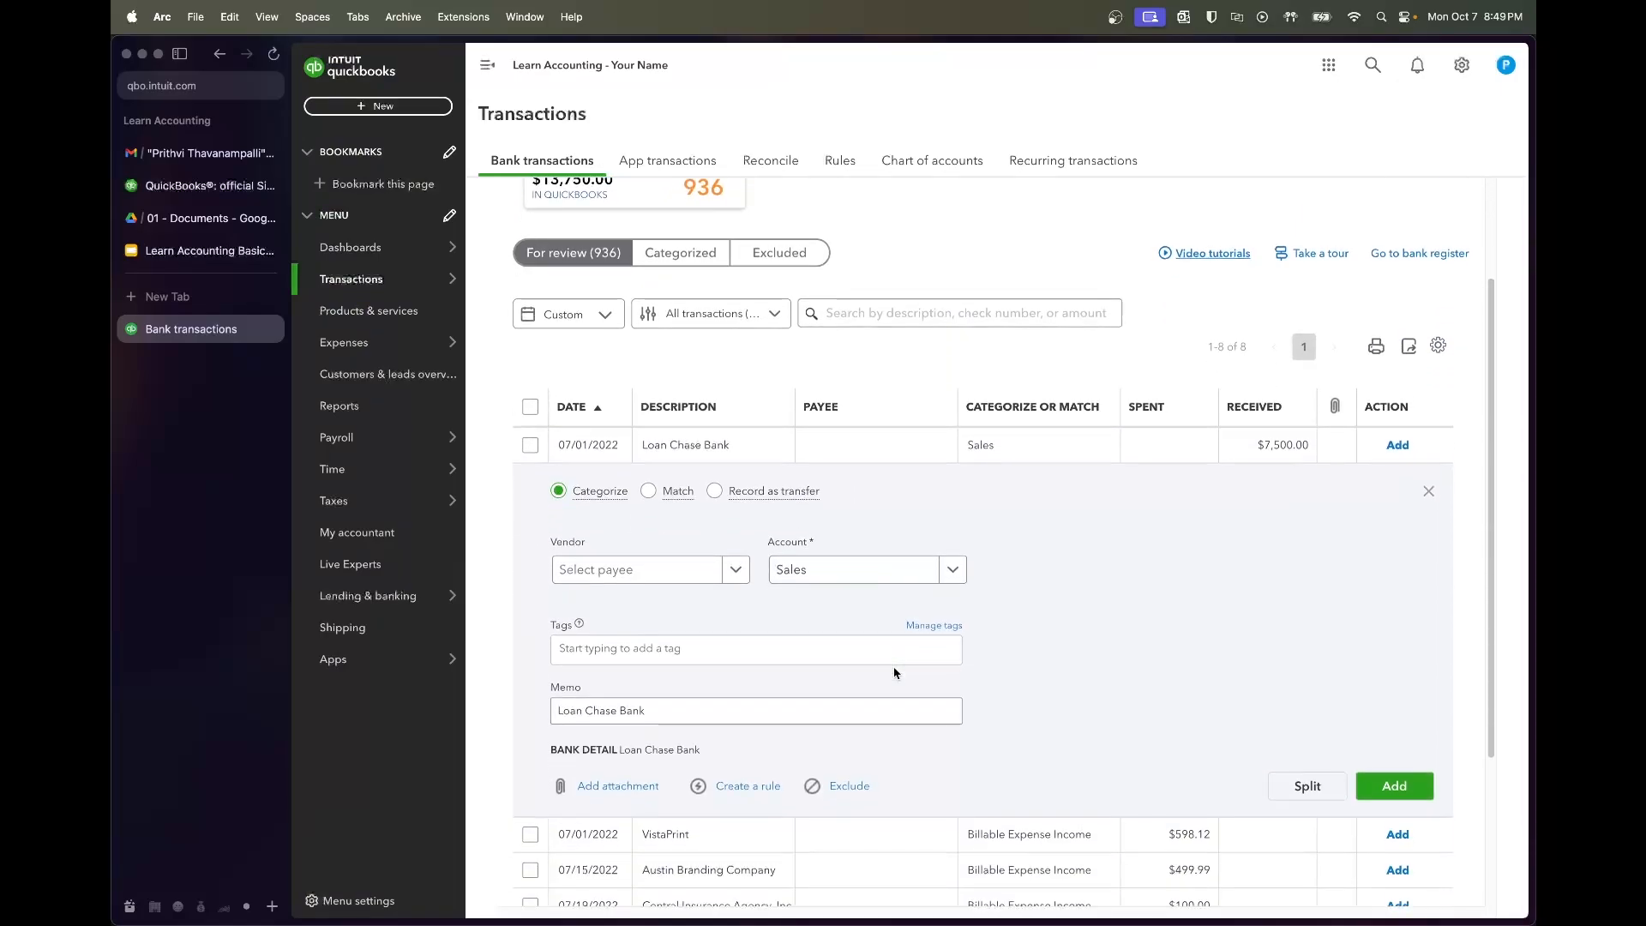
left_click(641, 711)
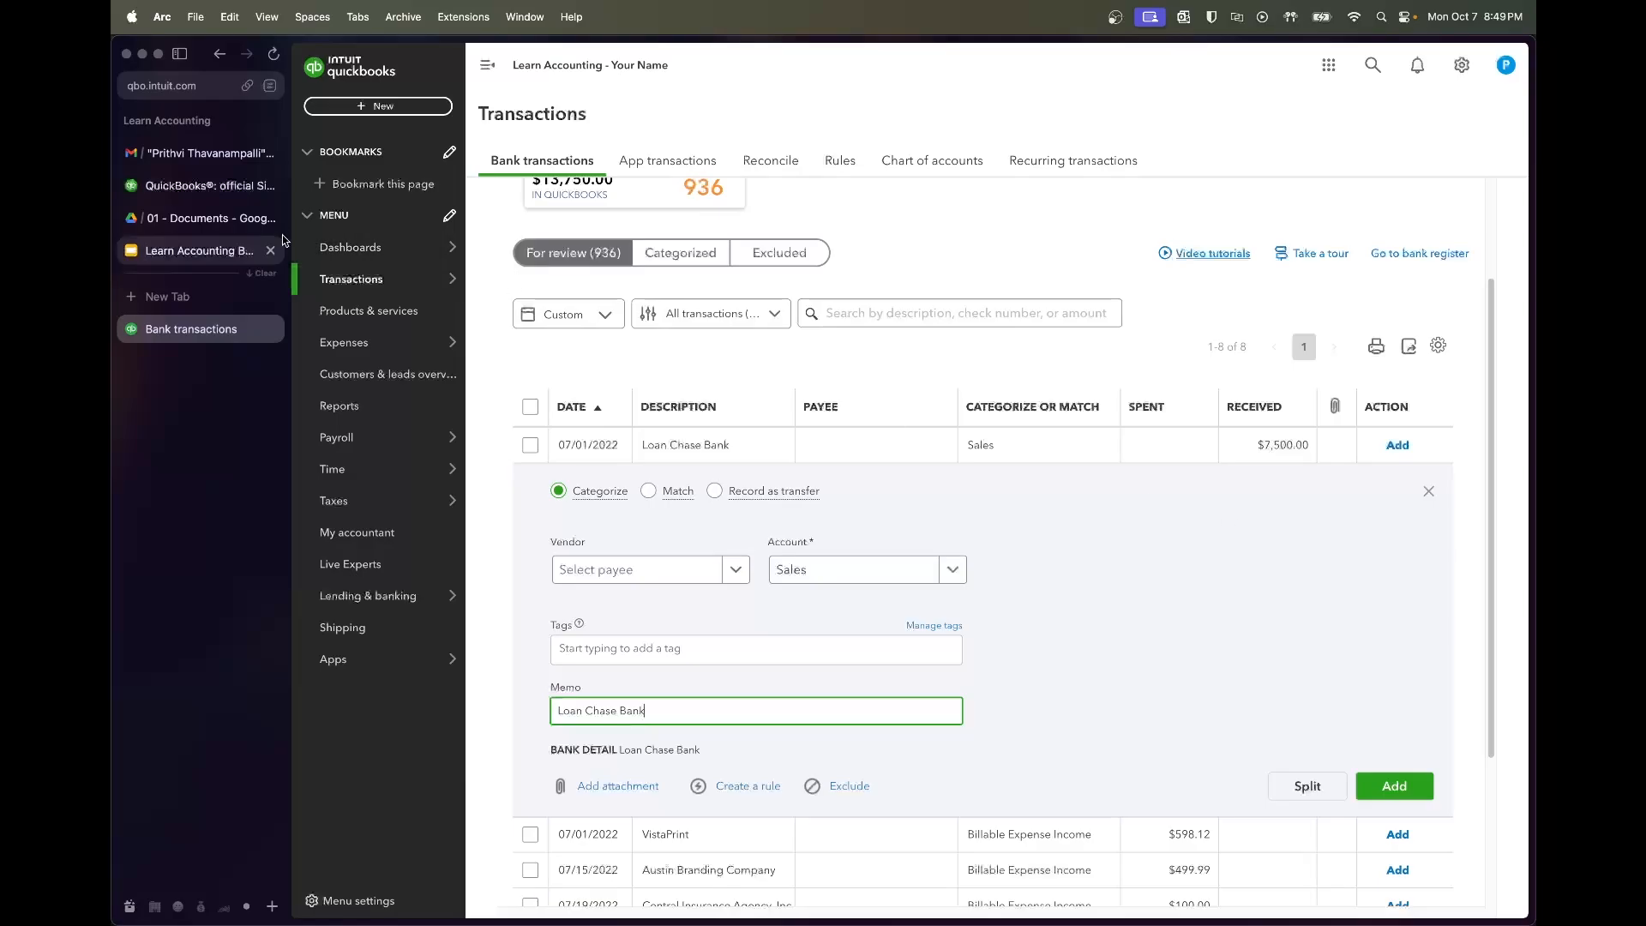
Close the sublease agreement in Google Drive and look over Chase Loan Amortization Schedule.pdf in the 01 - Documents folder
left_click(222, 230)
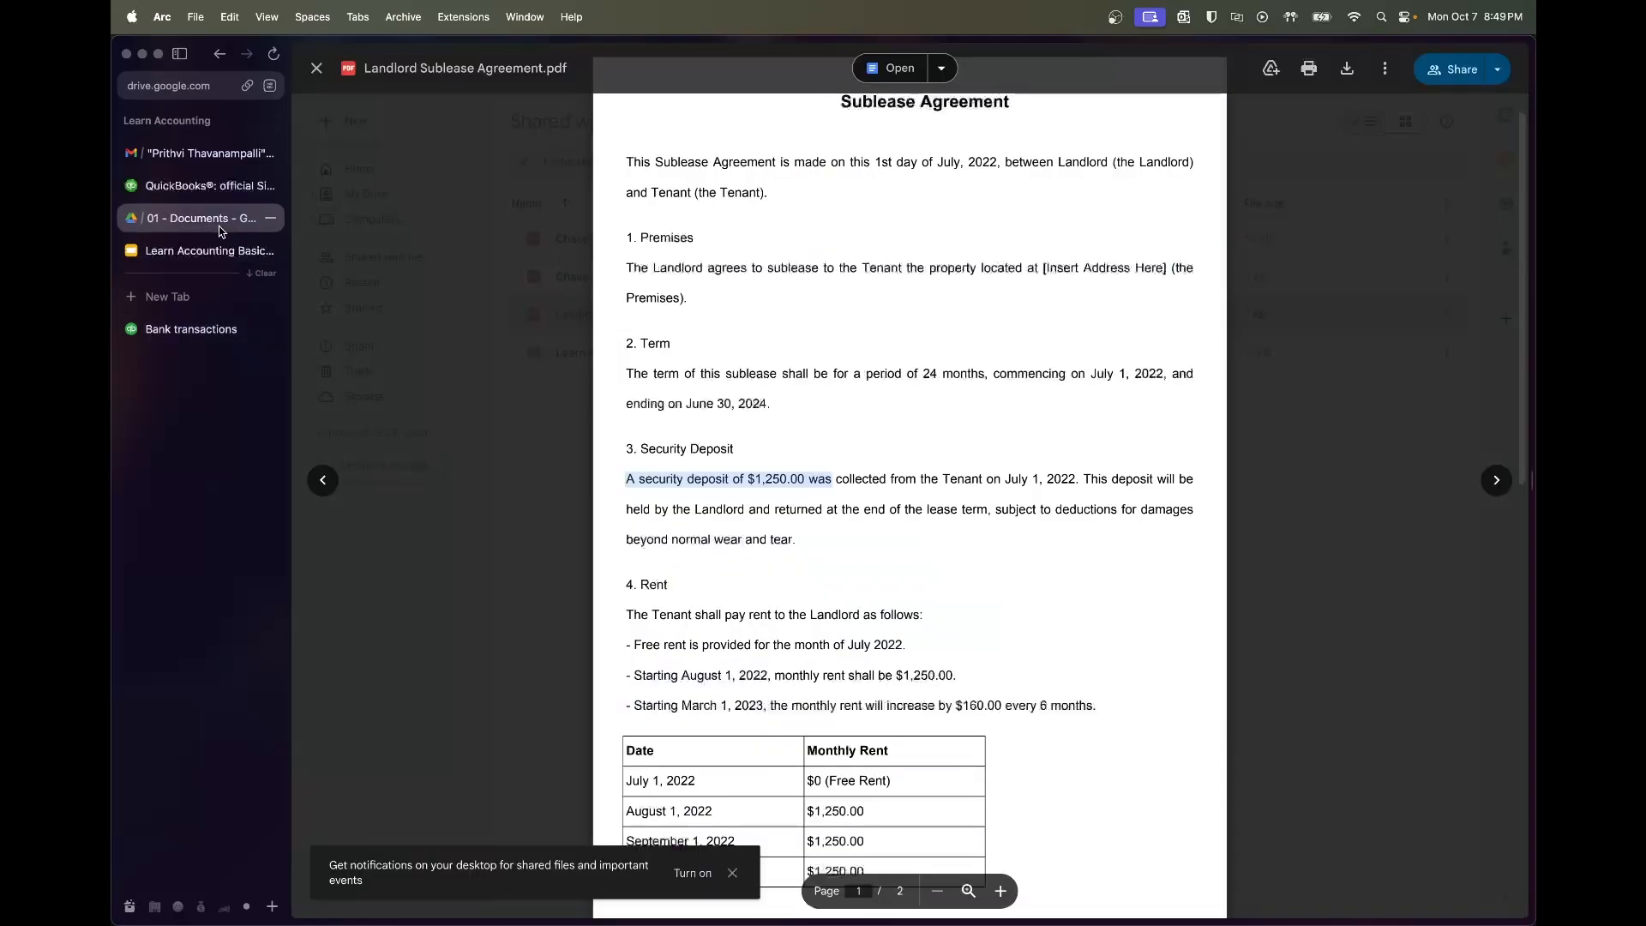
left_click(1277, 356)
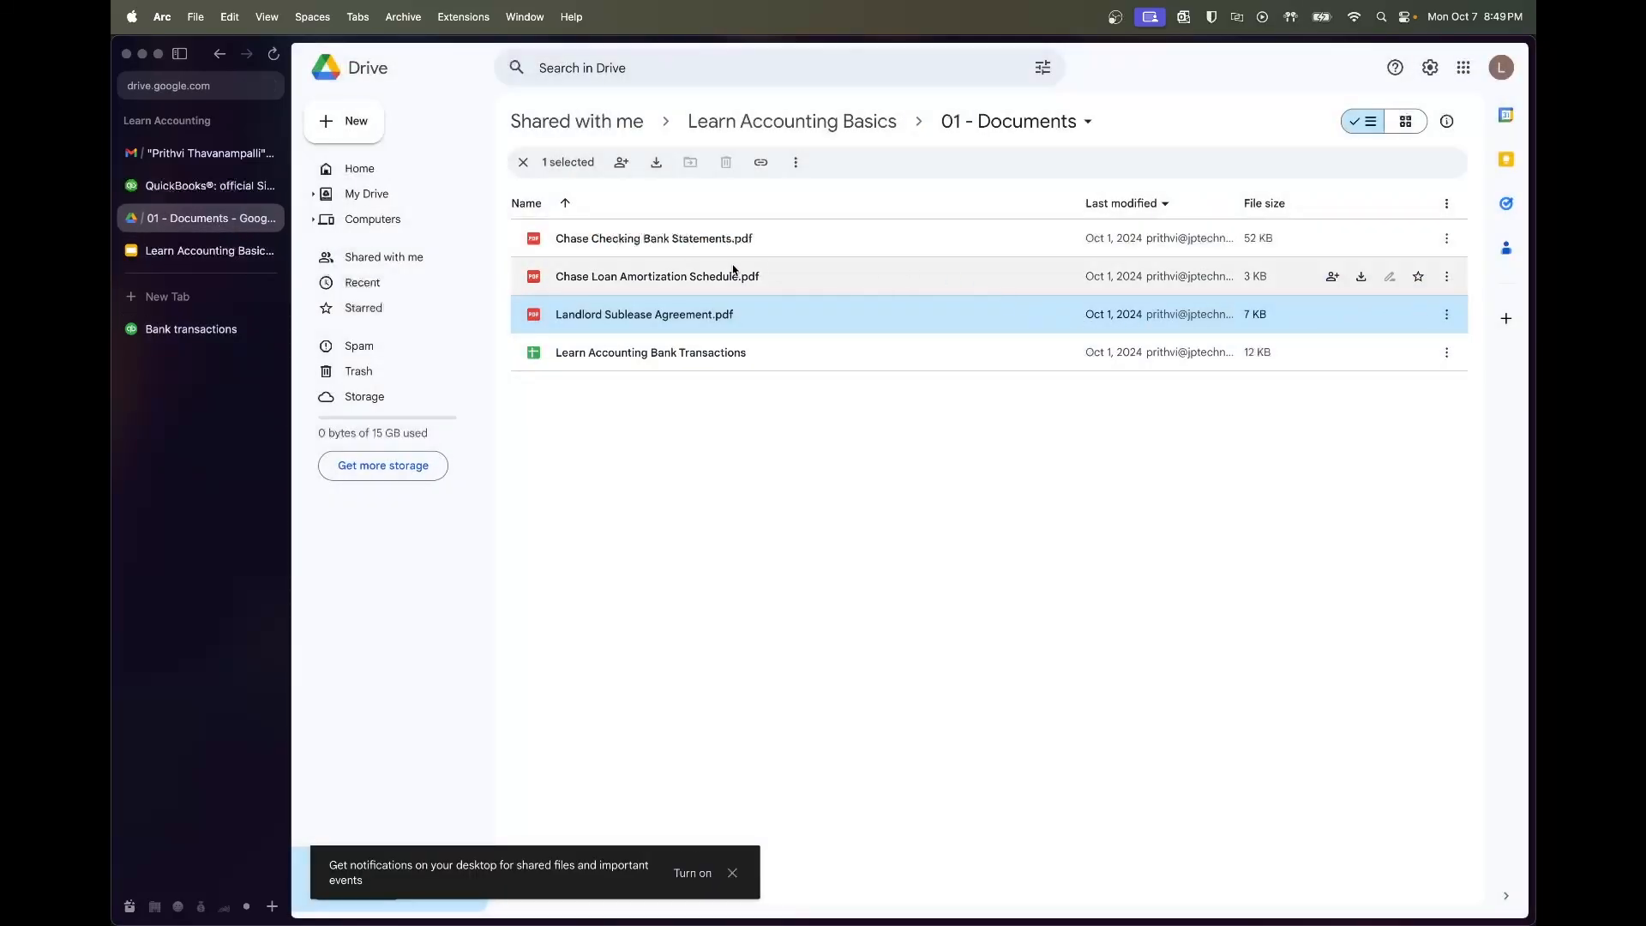
left_click(686, 285)
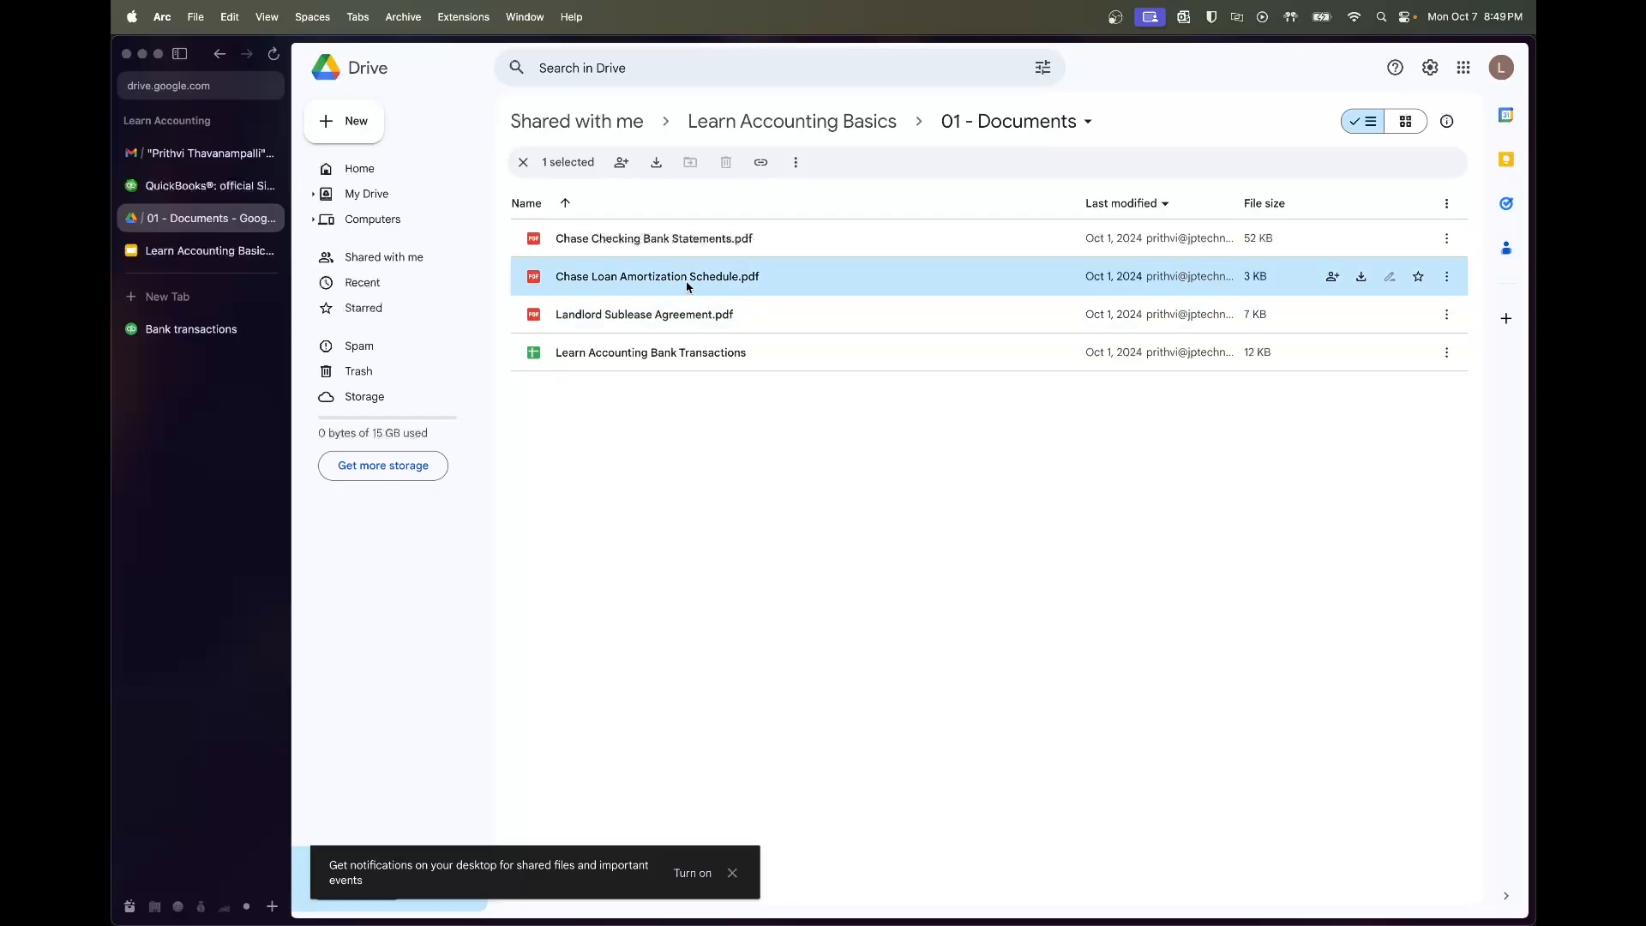
double_click(724, 286)
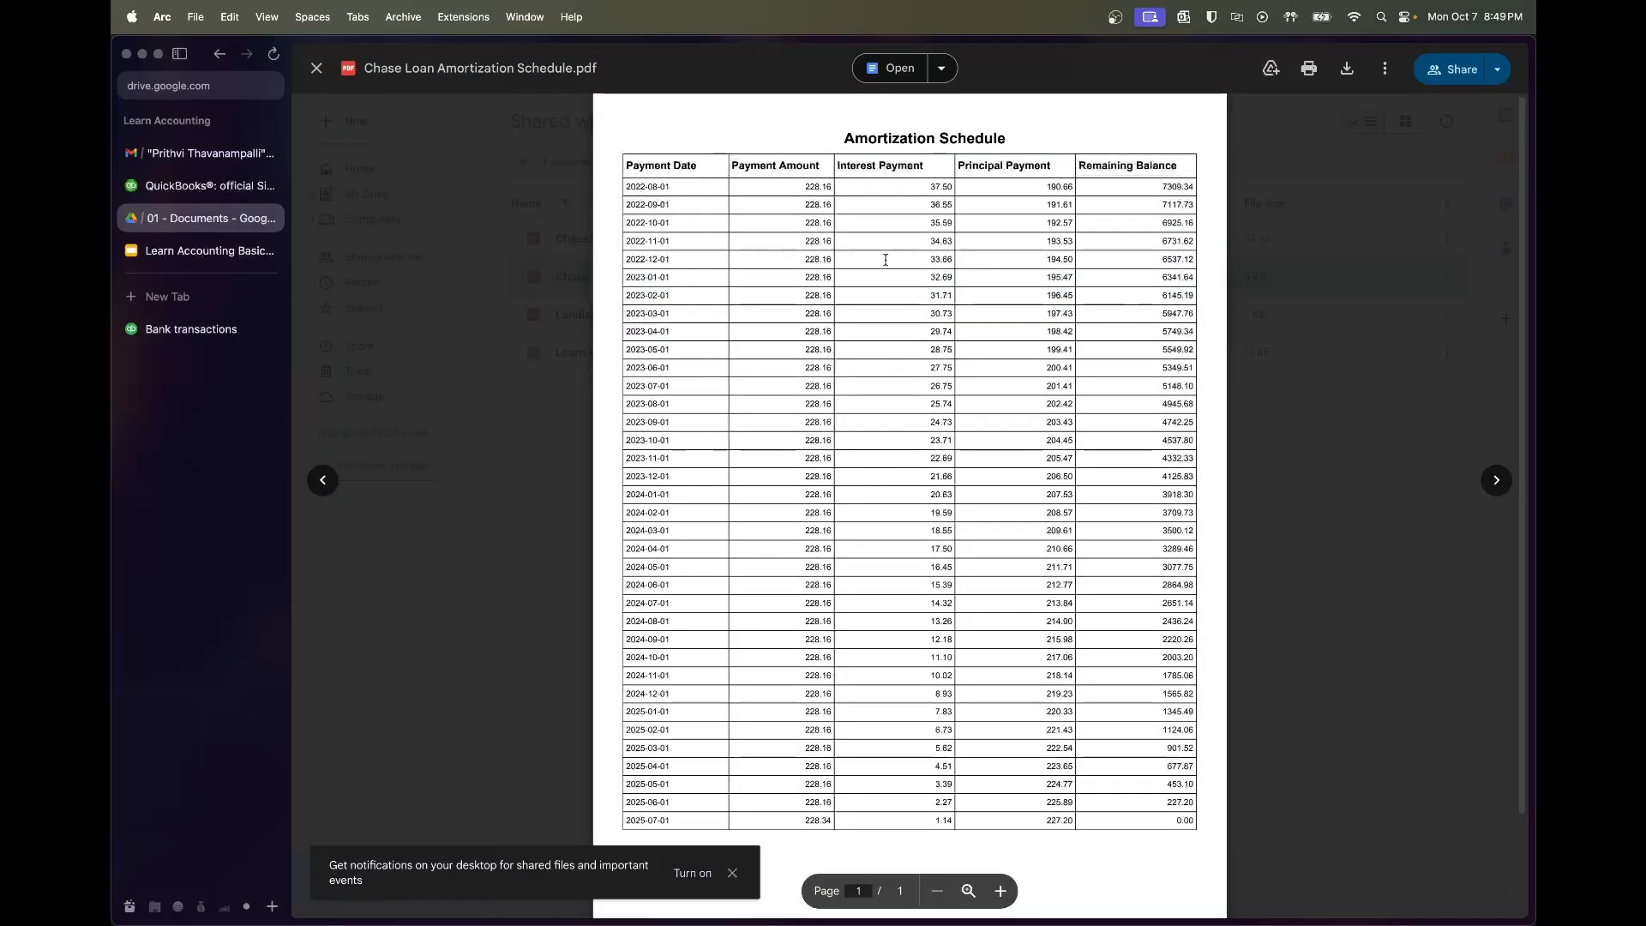
scroll(885, 259, "down", 3)
scroll(886, 259, "up", 3)
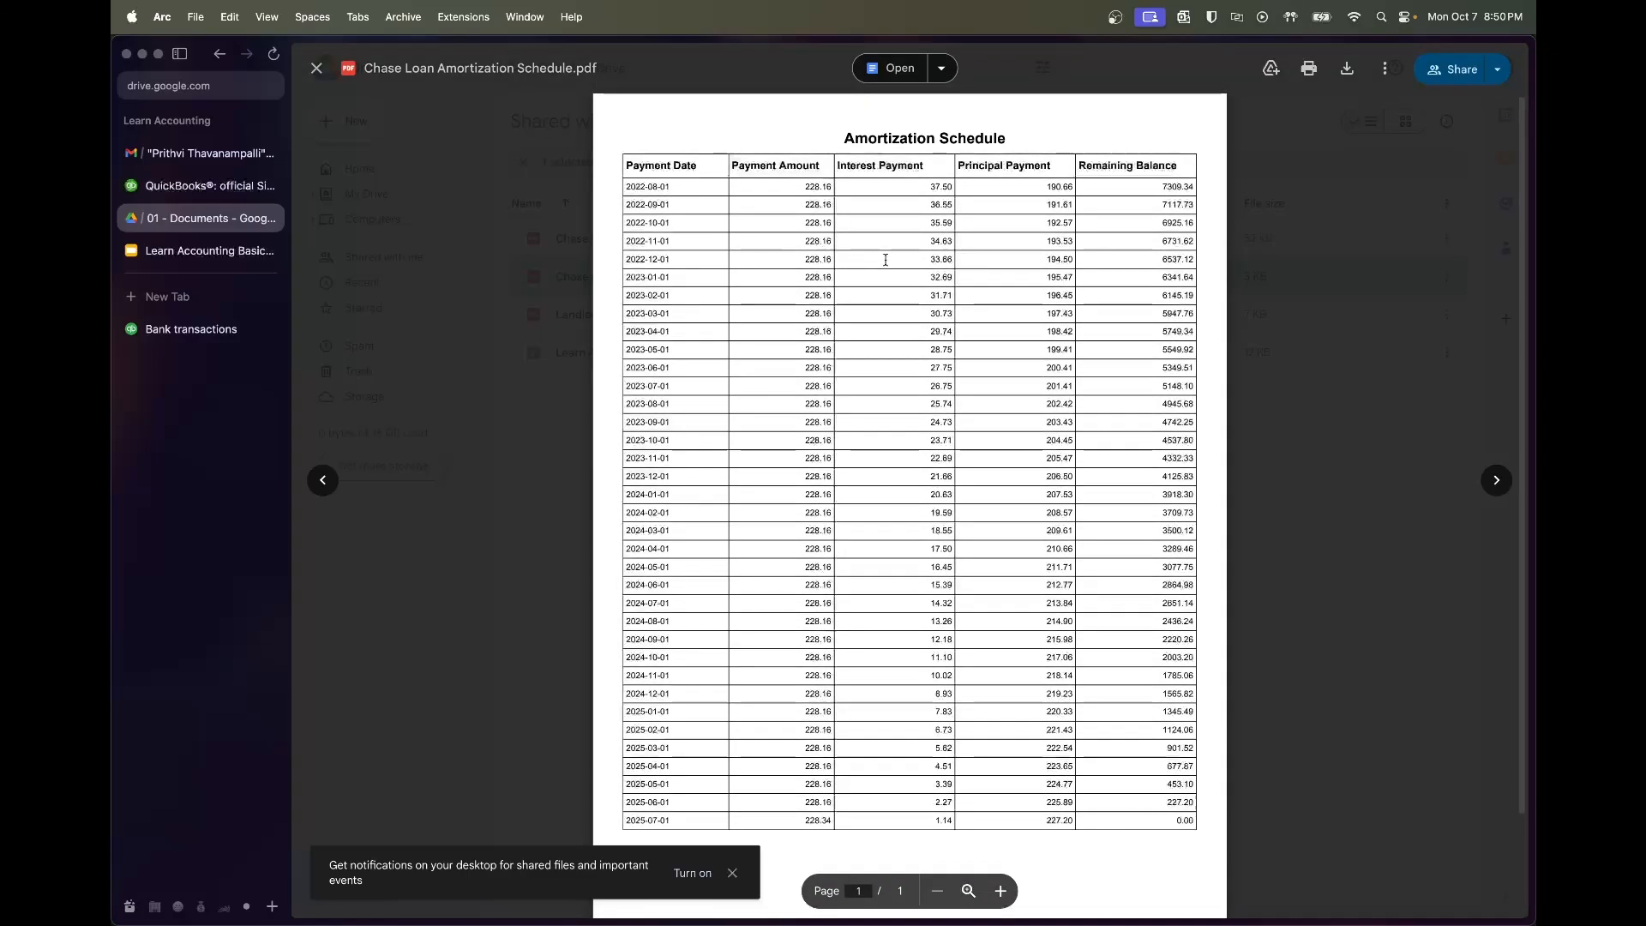
Check the original loan amount in Calculator by adding the first remaining balance, 7309.34, and the first principal payment, 190.66
key("super+space")
type("calc")
key("Return")
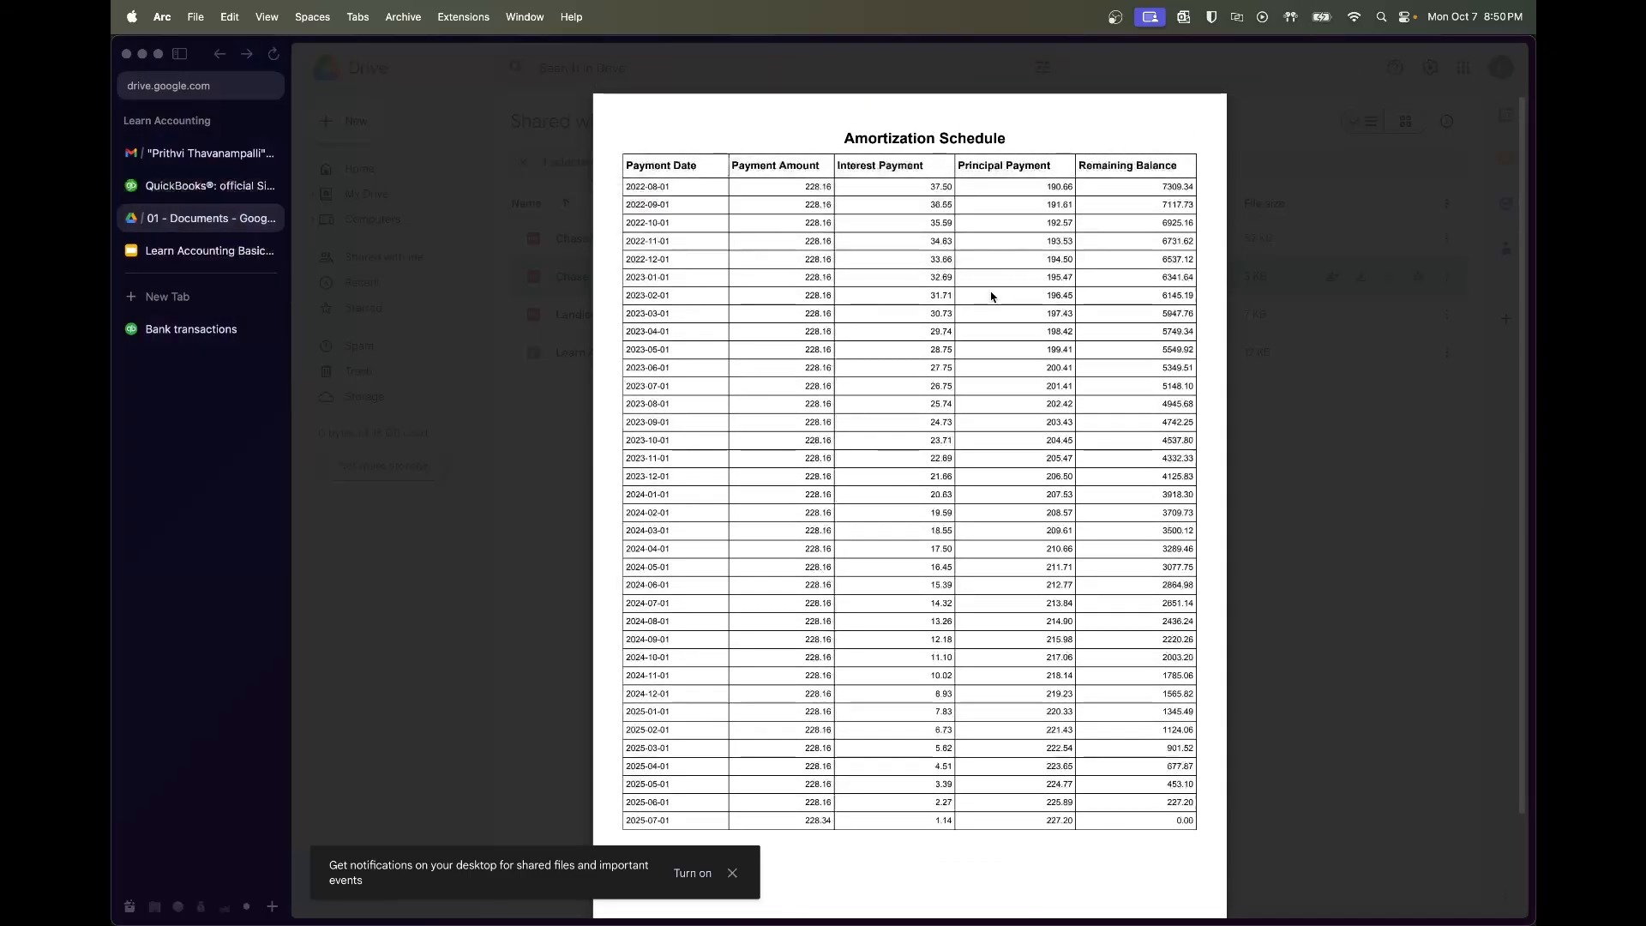
type("7309.34+228.16=")
left_click_drag(1004, 282, 1031, 293)
key("Escape")
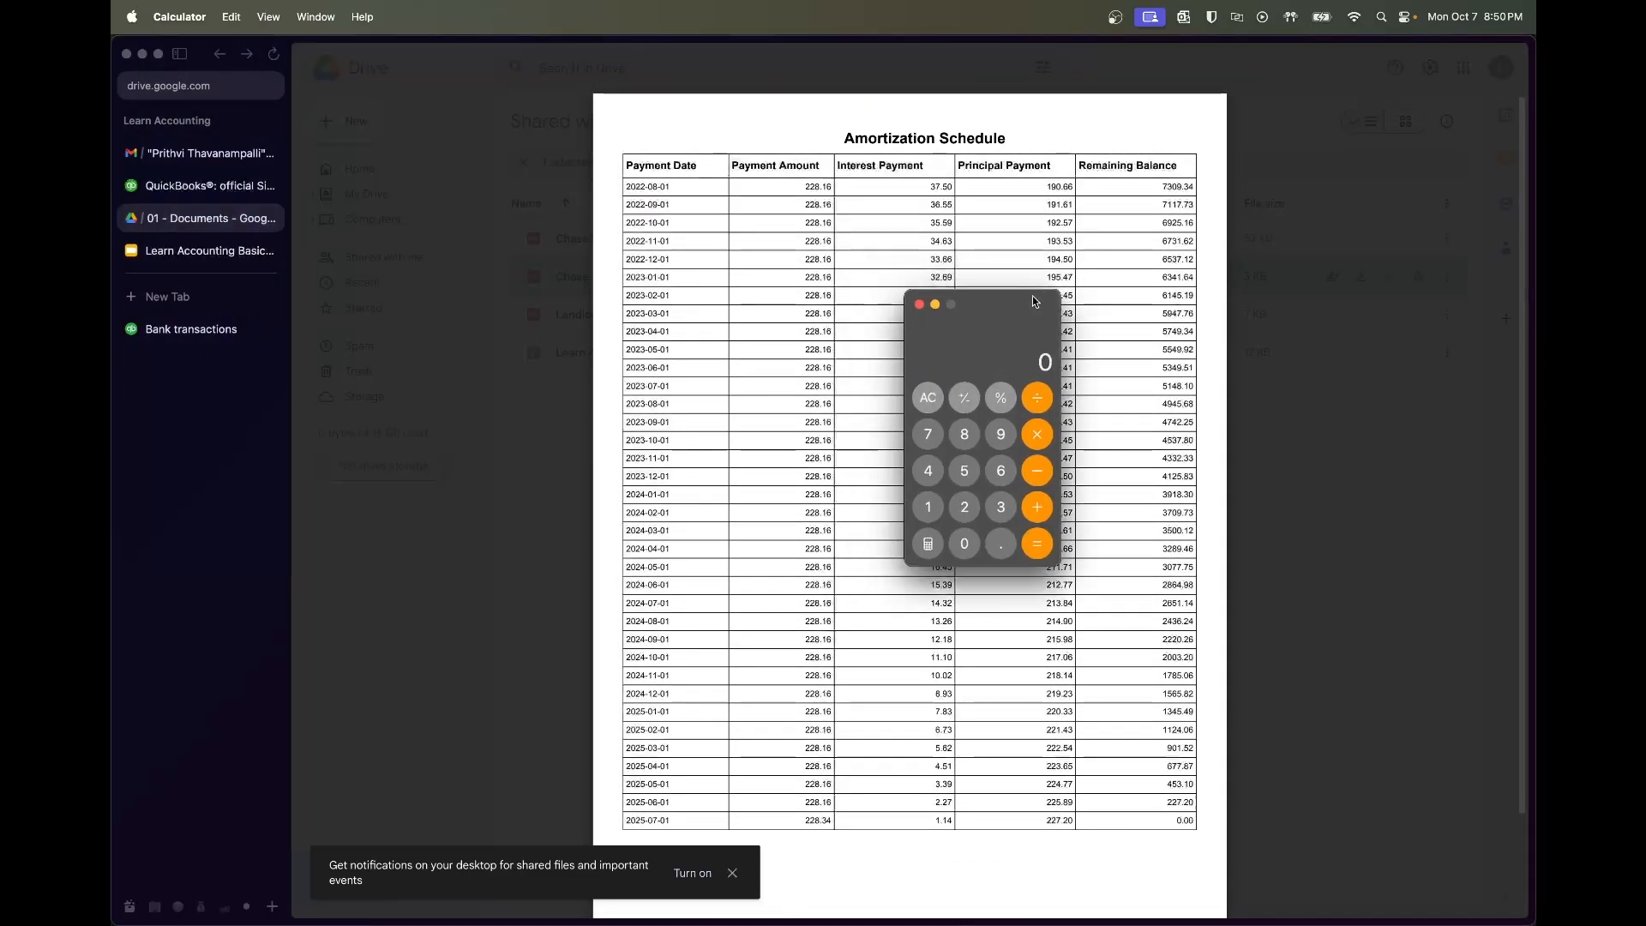
type("7309.34+")
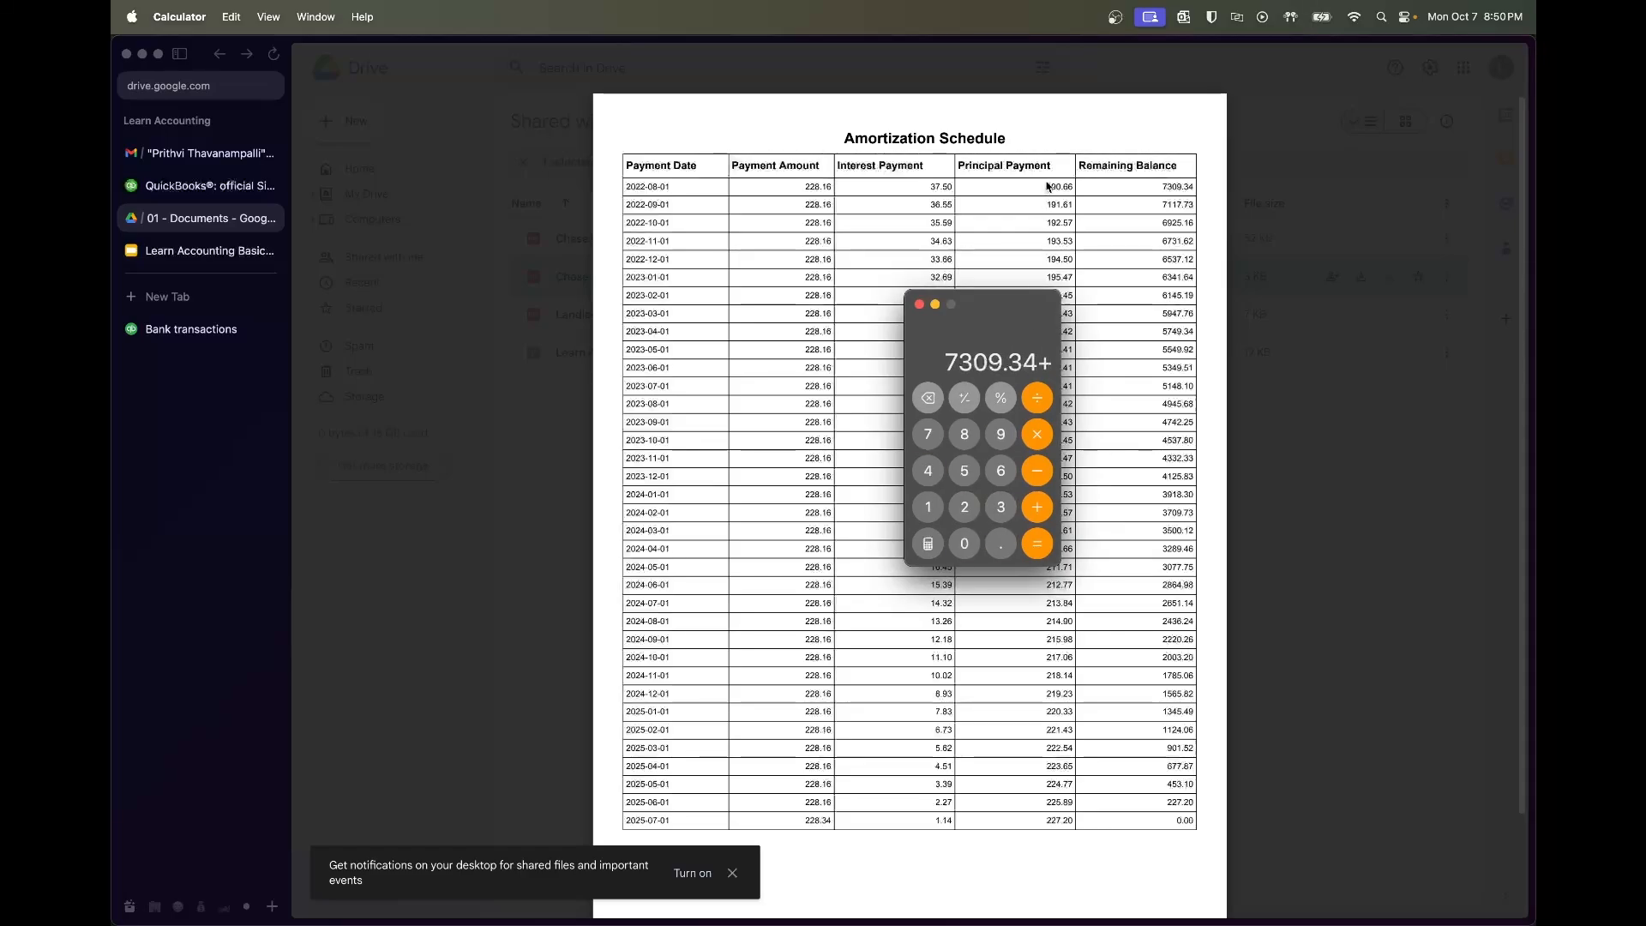
type("190.66")
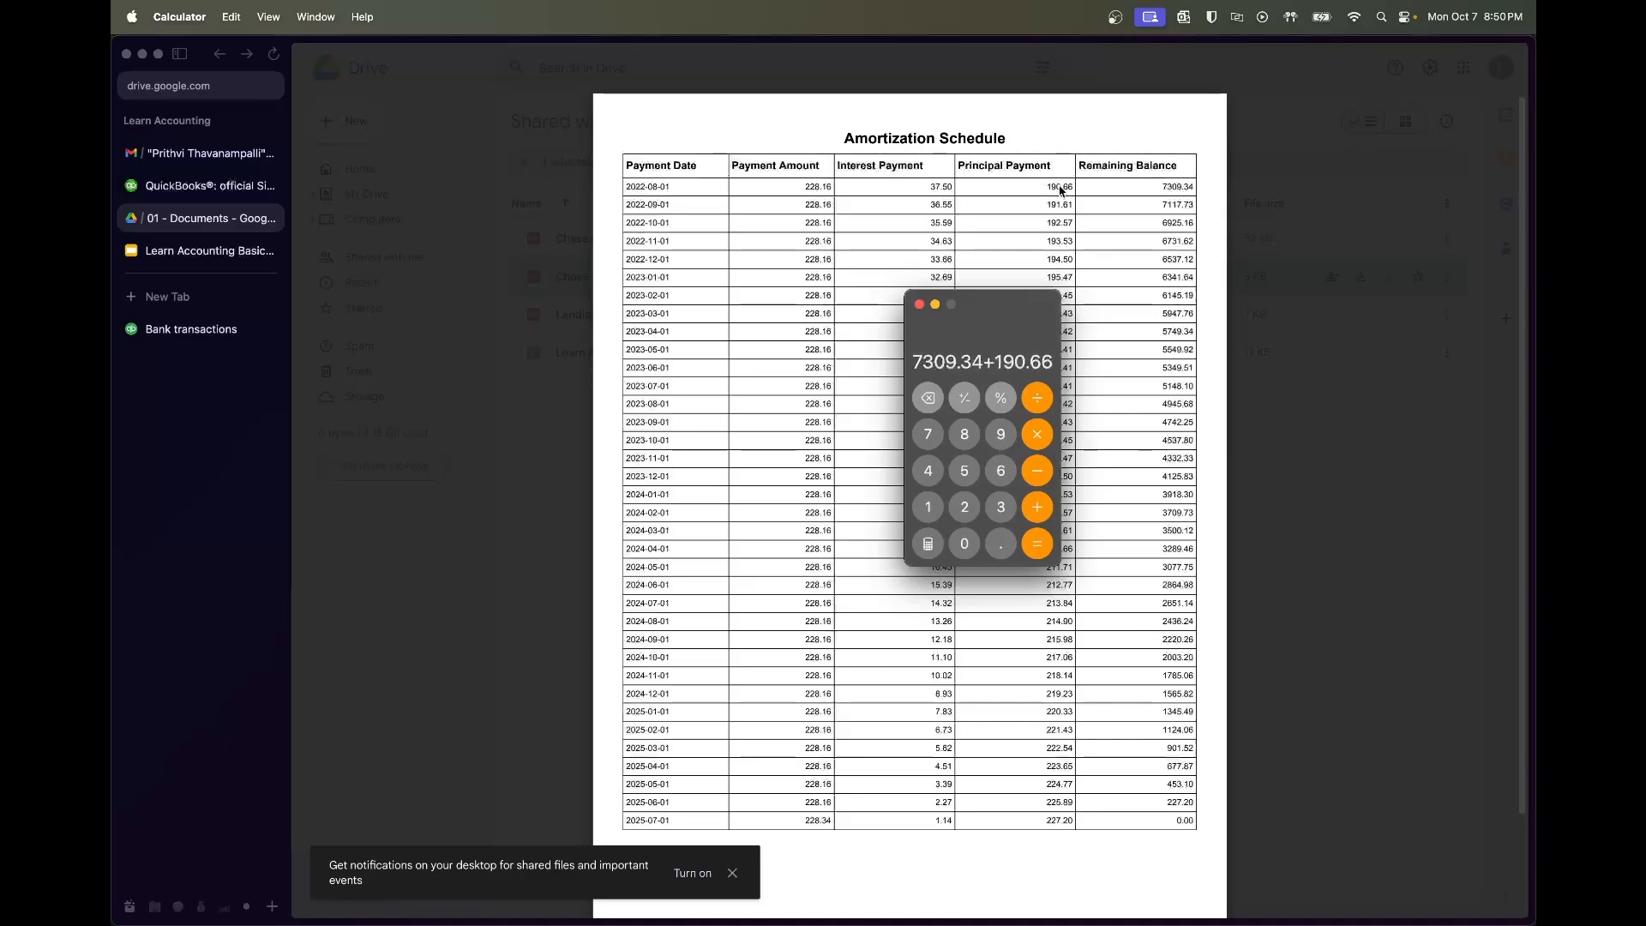
key("Return")
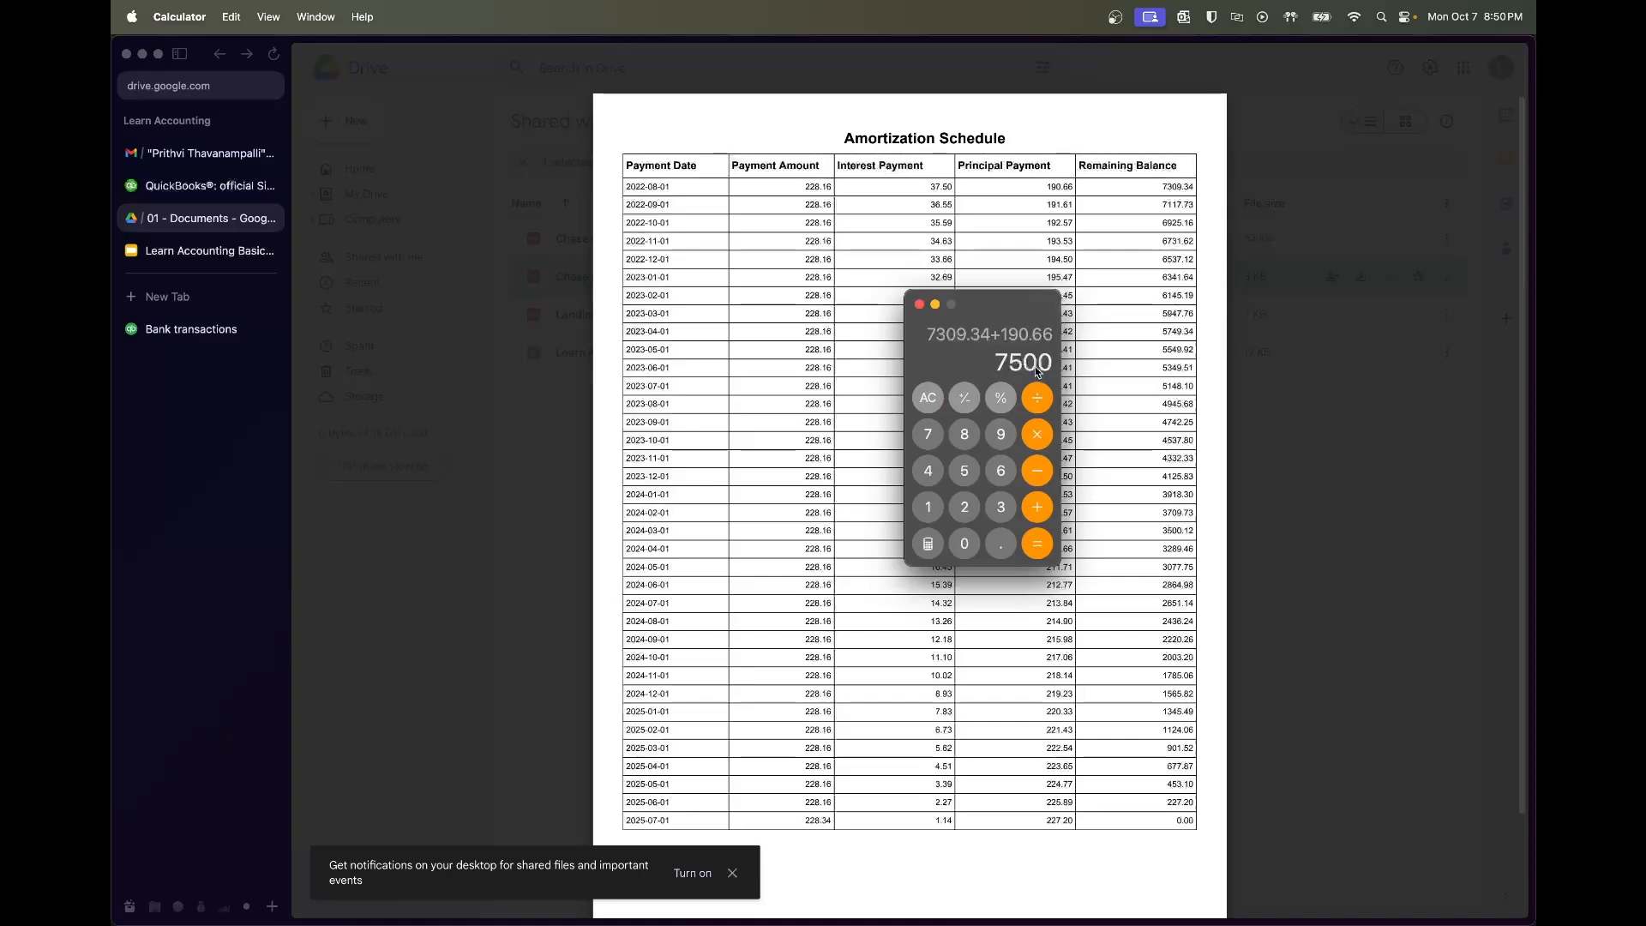
left_click(919, 306)
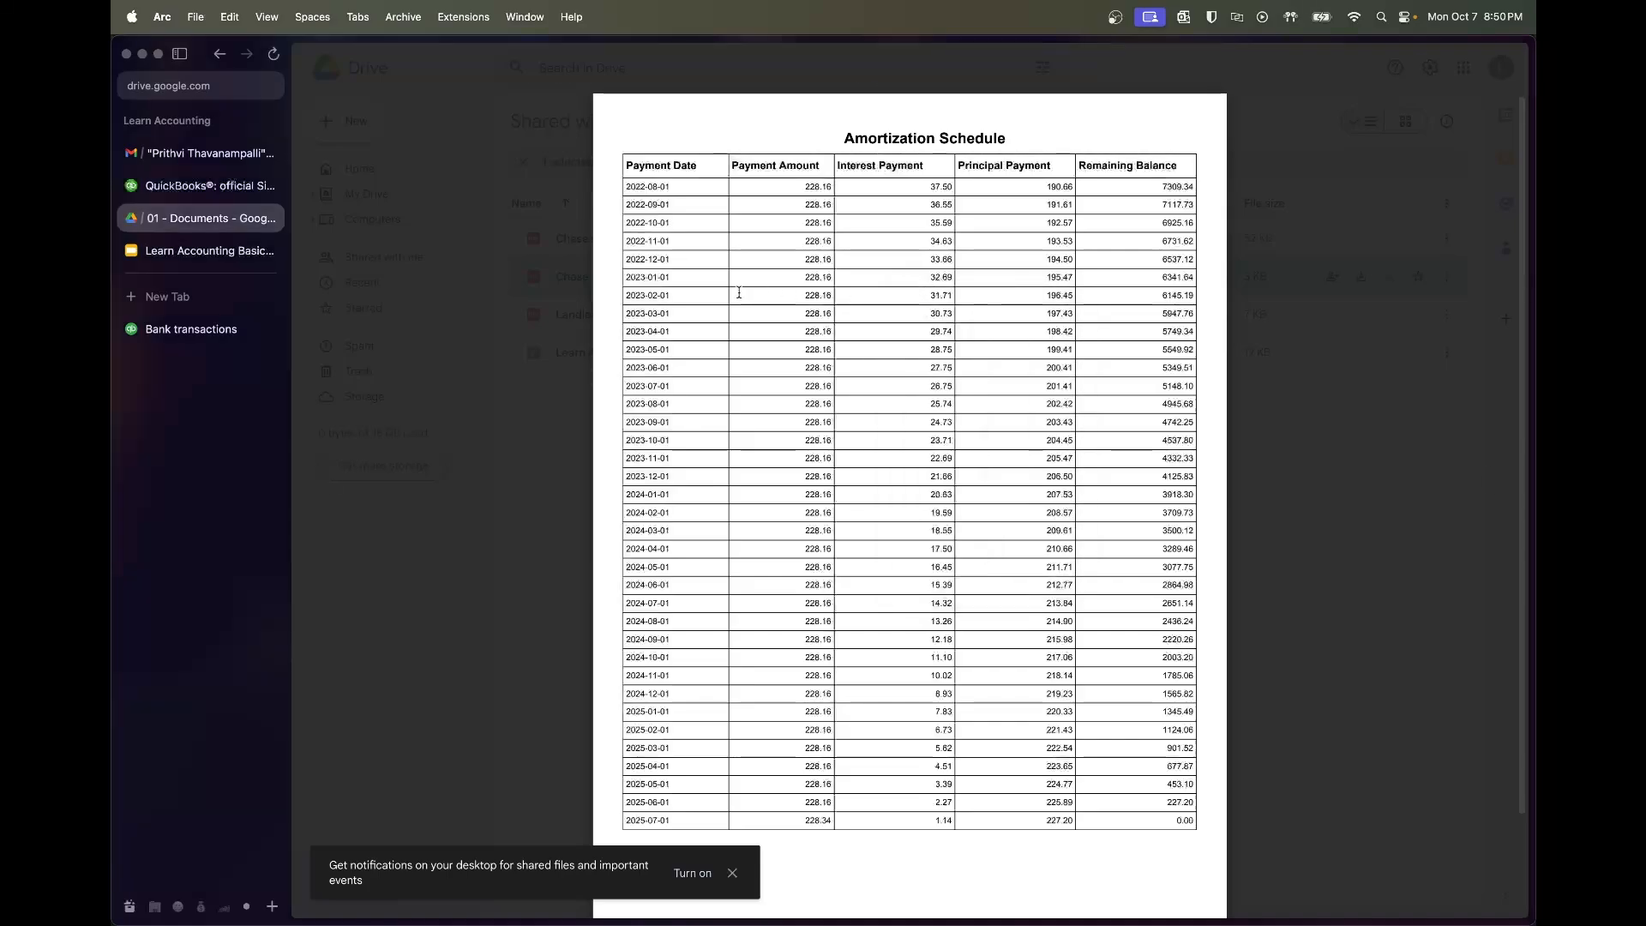
Return to QuickBooks and create the vendor Chase Bank as payee of the Loan Chase Bank transaction
left_click(190, 329)
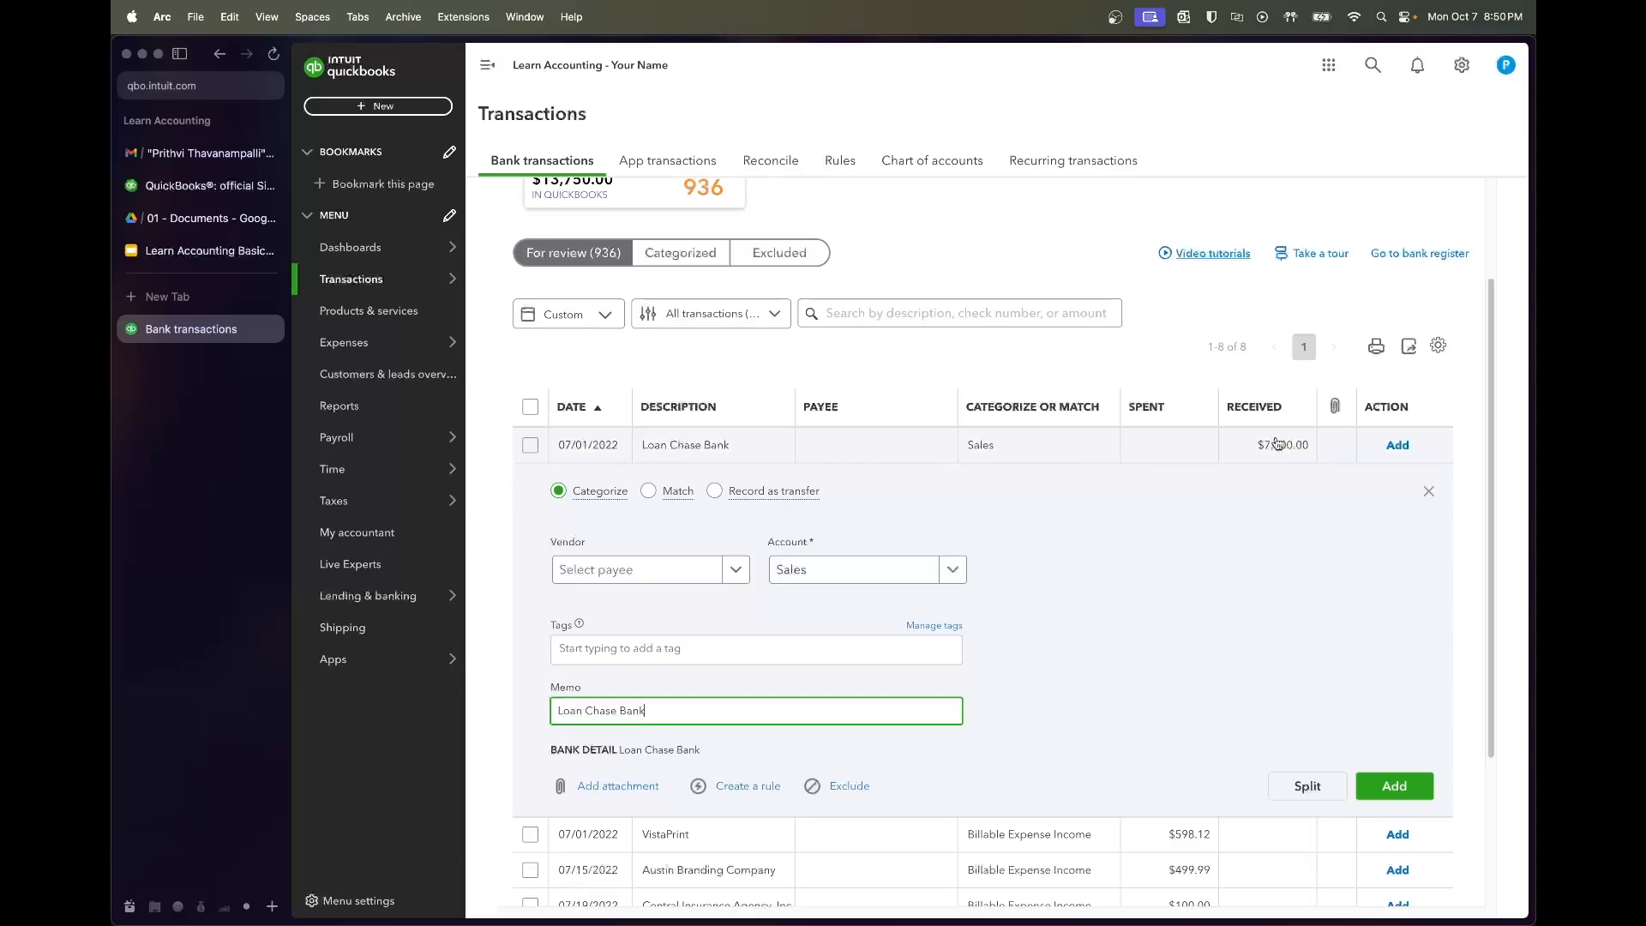
left_click(576, 569)
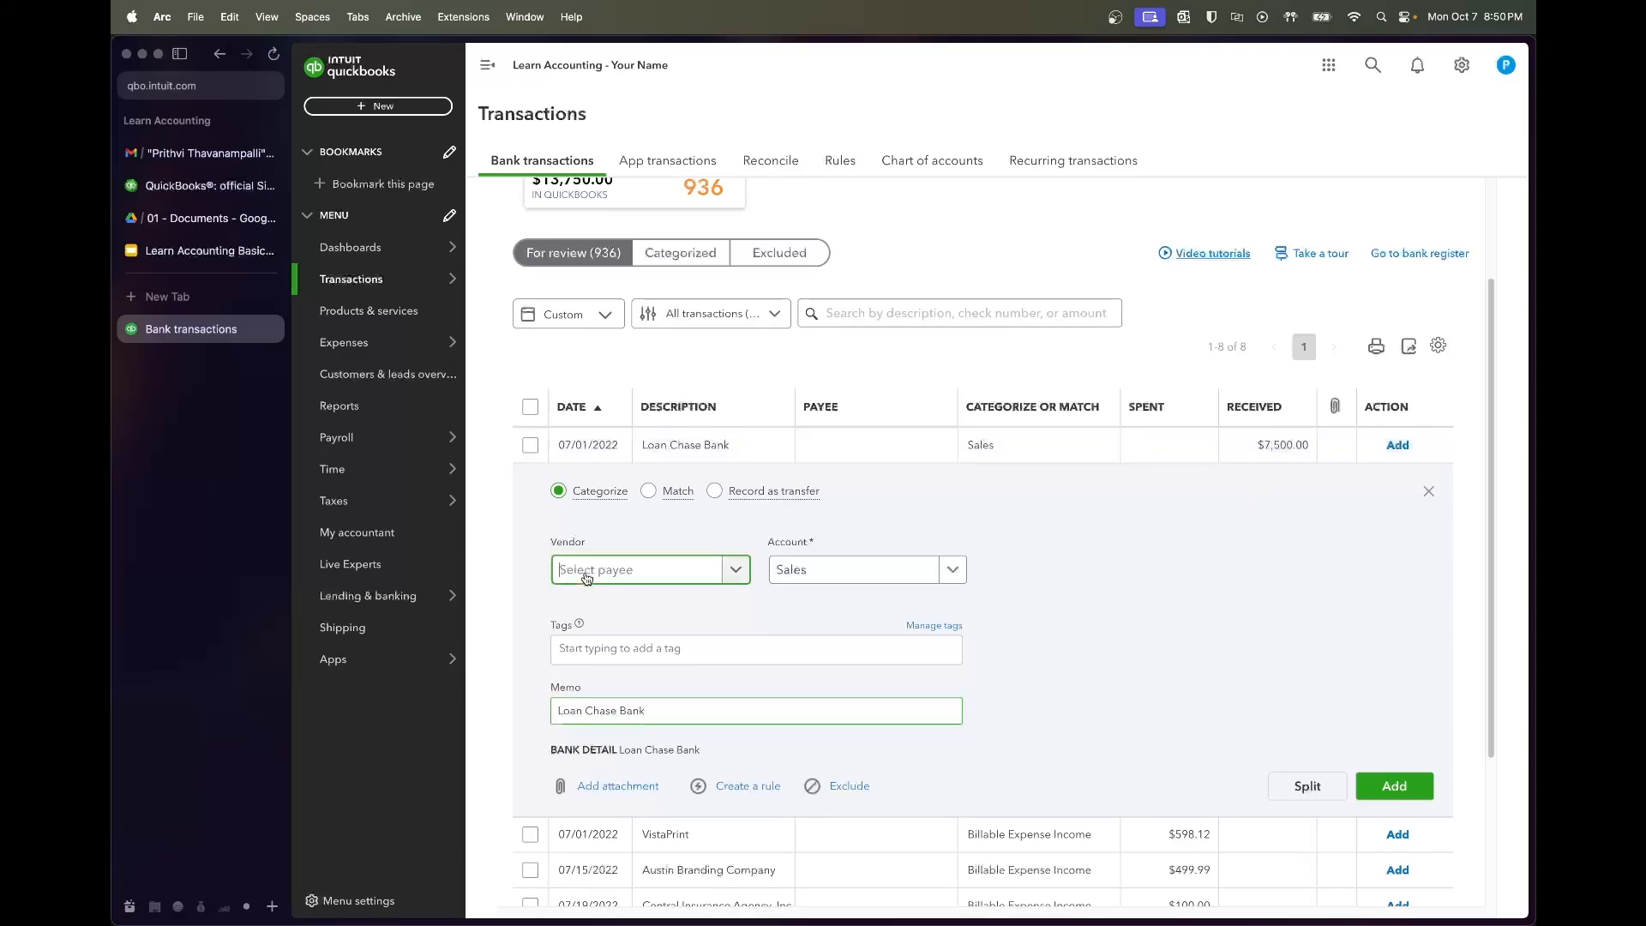
type("Chase Bank")
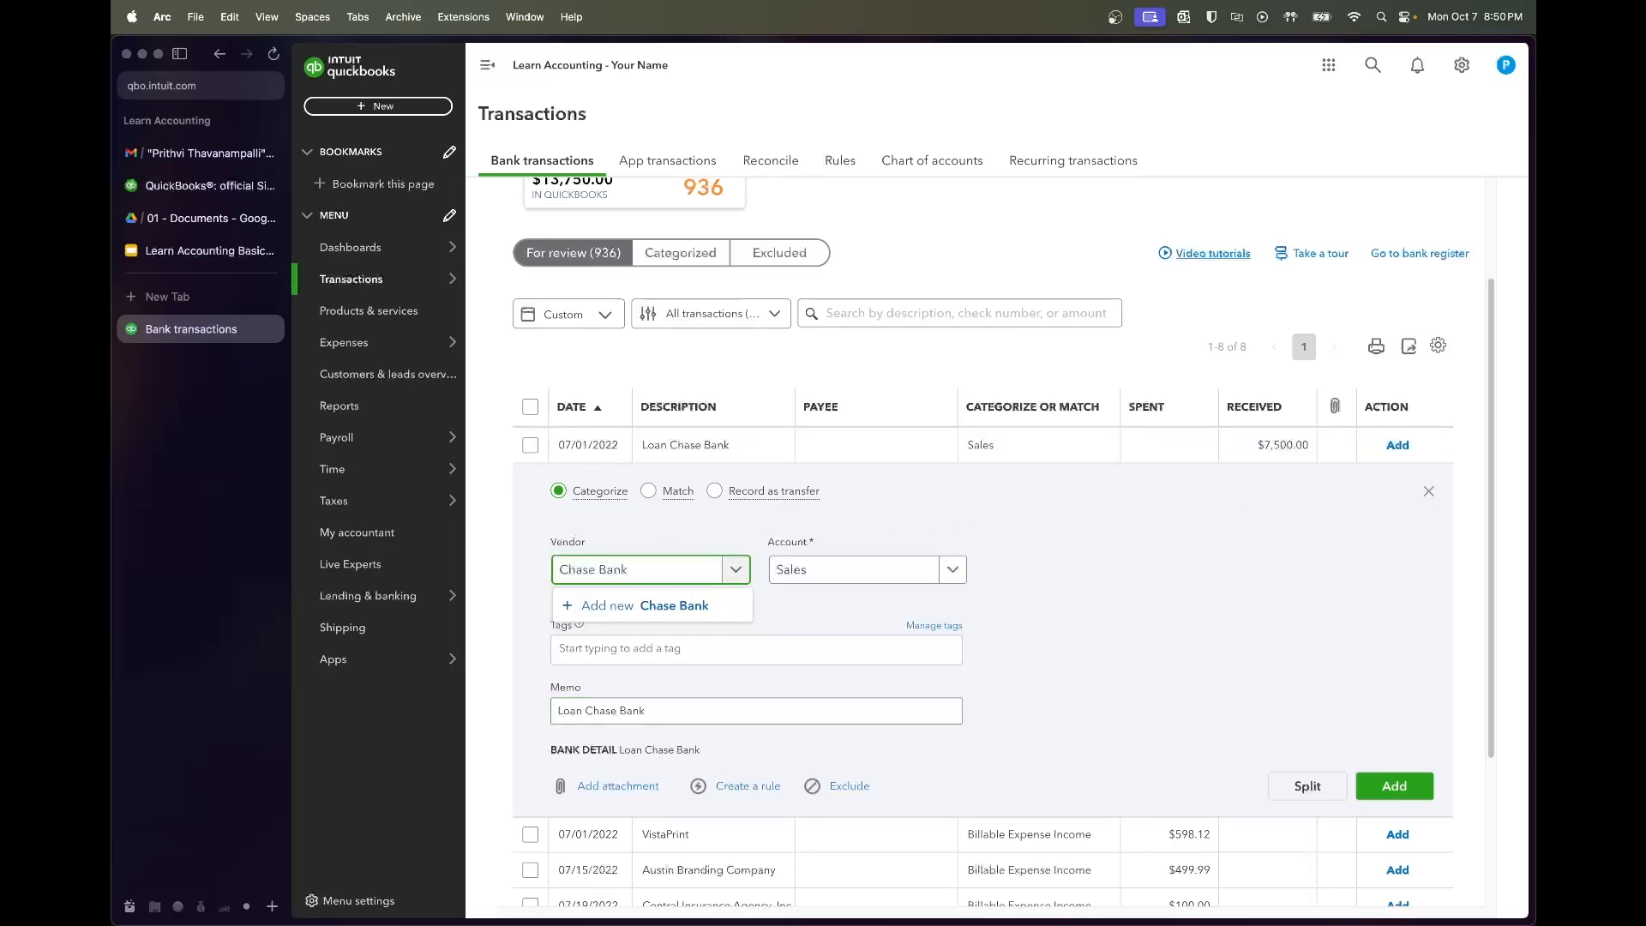
left_click(634, 605)
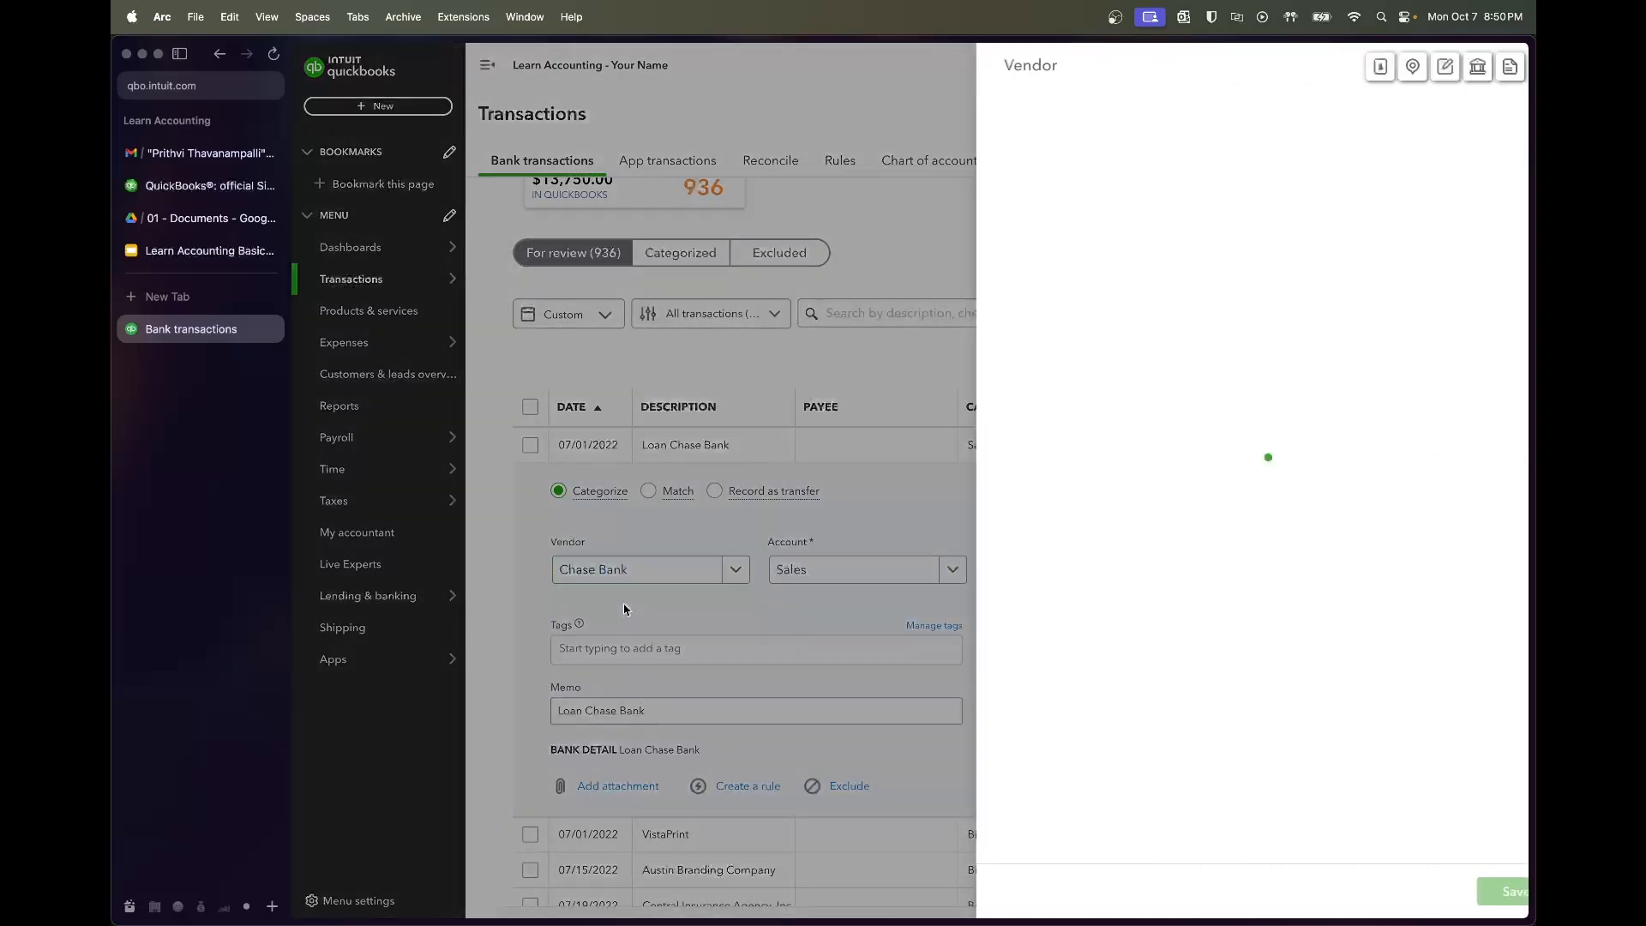
left_click(1371, 285)
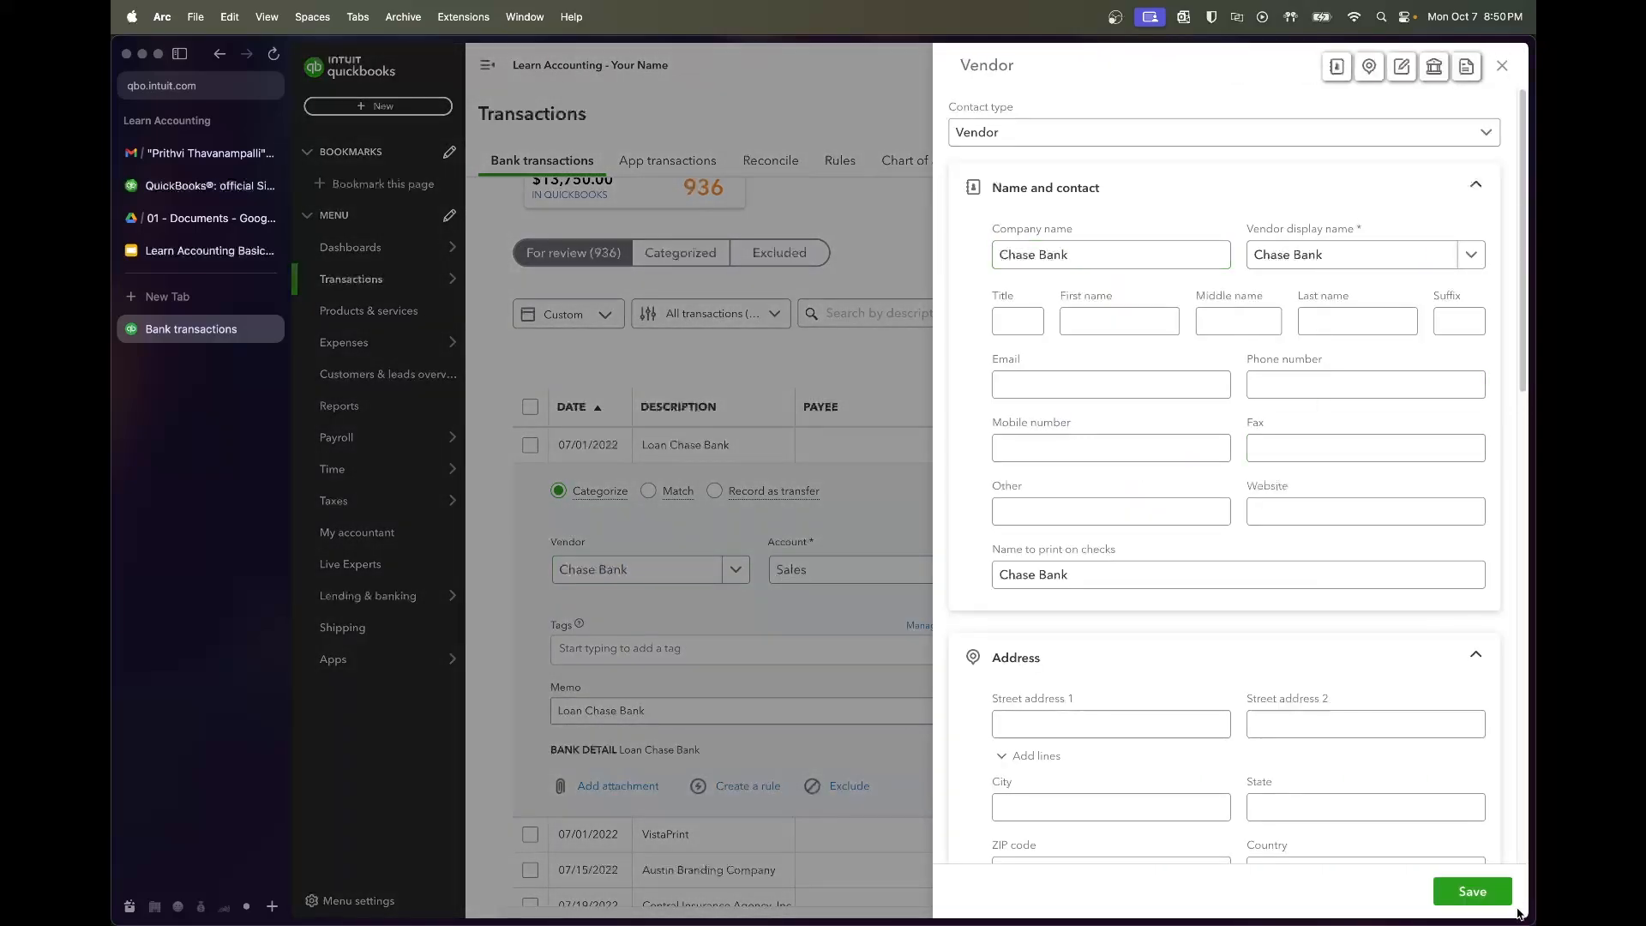
left_click(1472, 891)
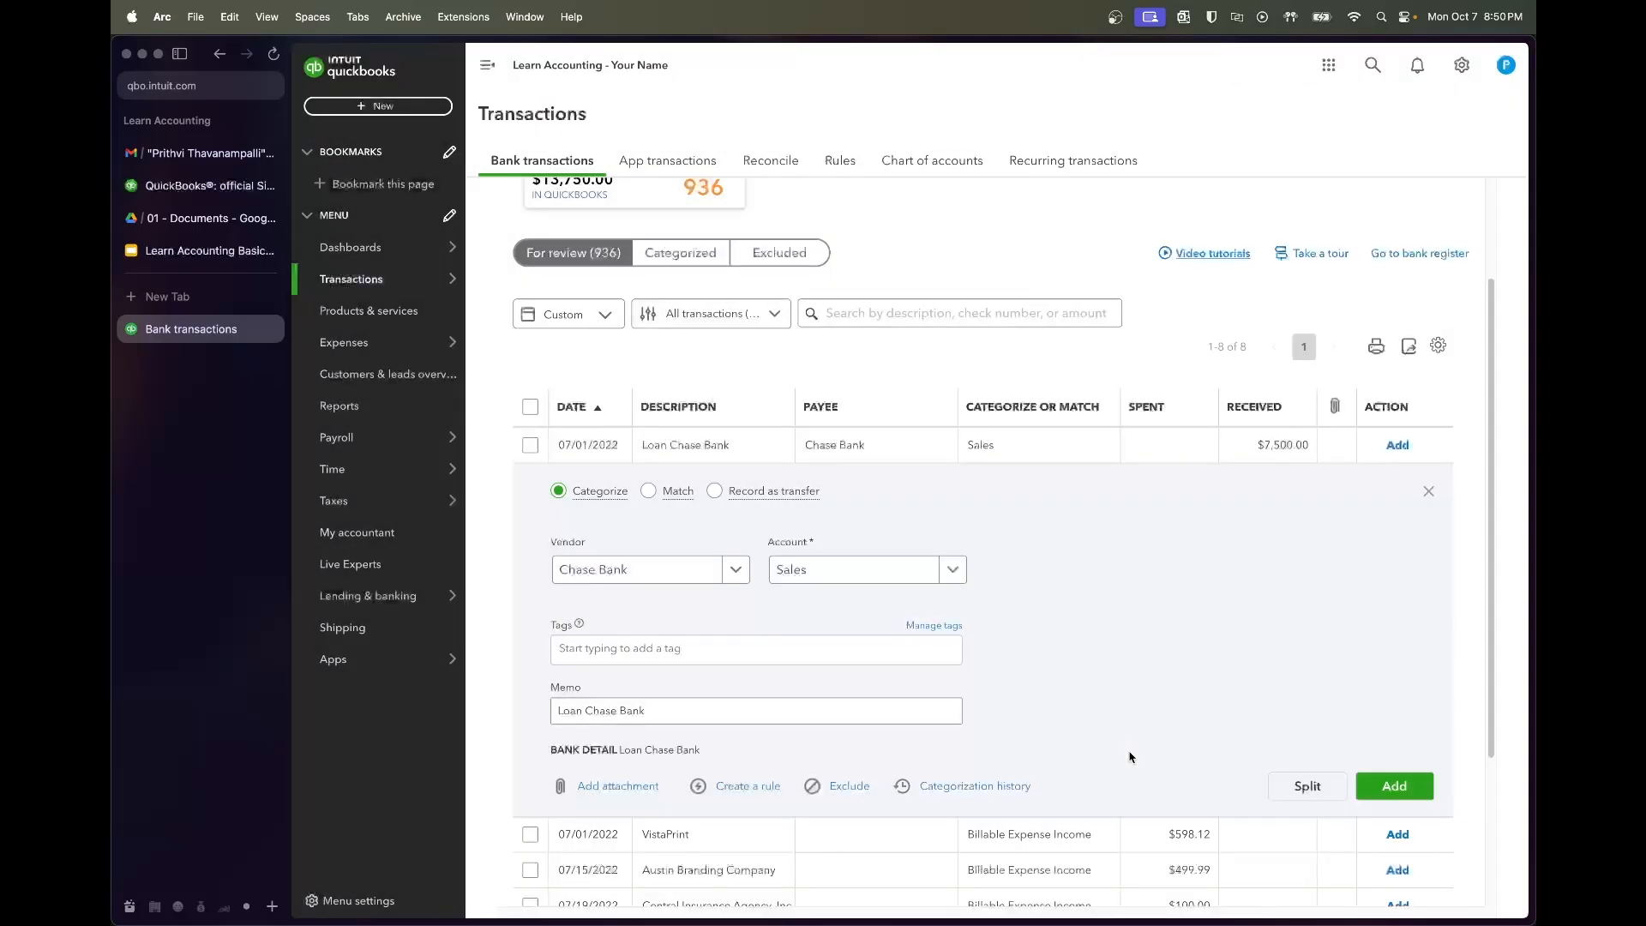
Assign the Chase Loan long-term liability account to the Loan Chase Bank transaction and add it to the books
left_click(908, 570)
key("BackSpace")
type("loan")
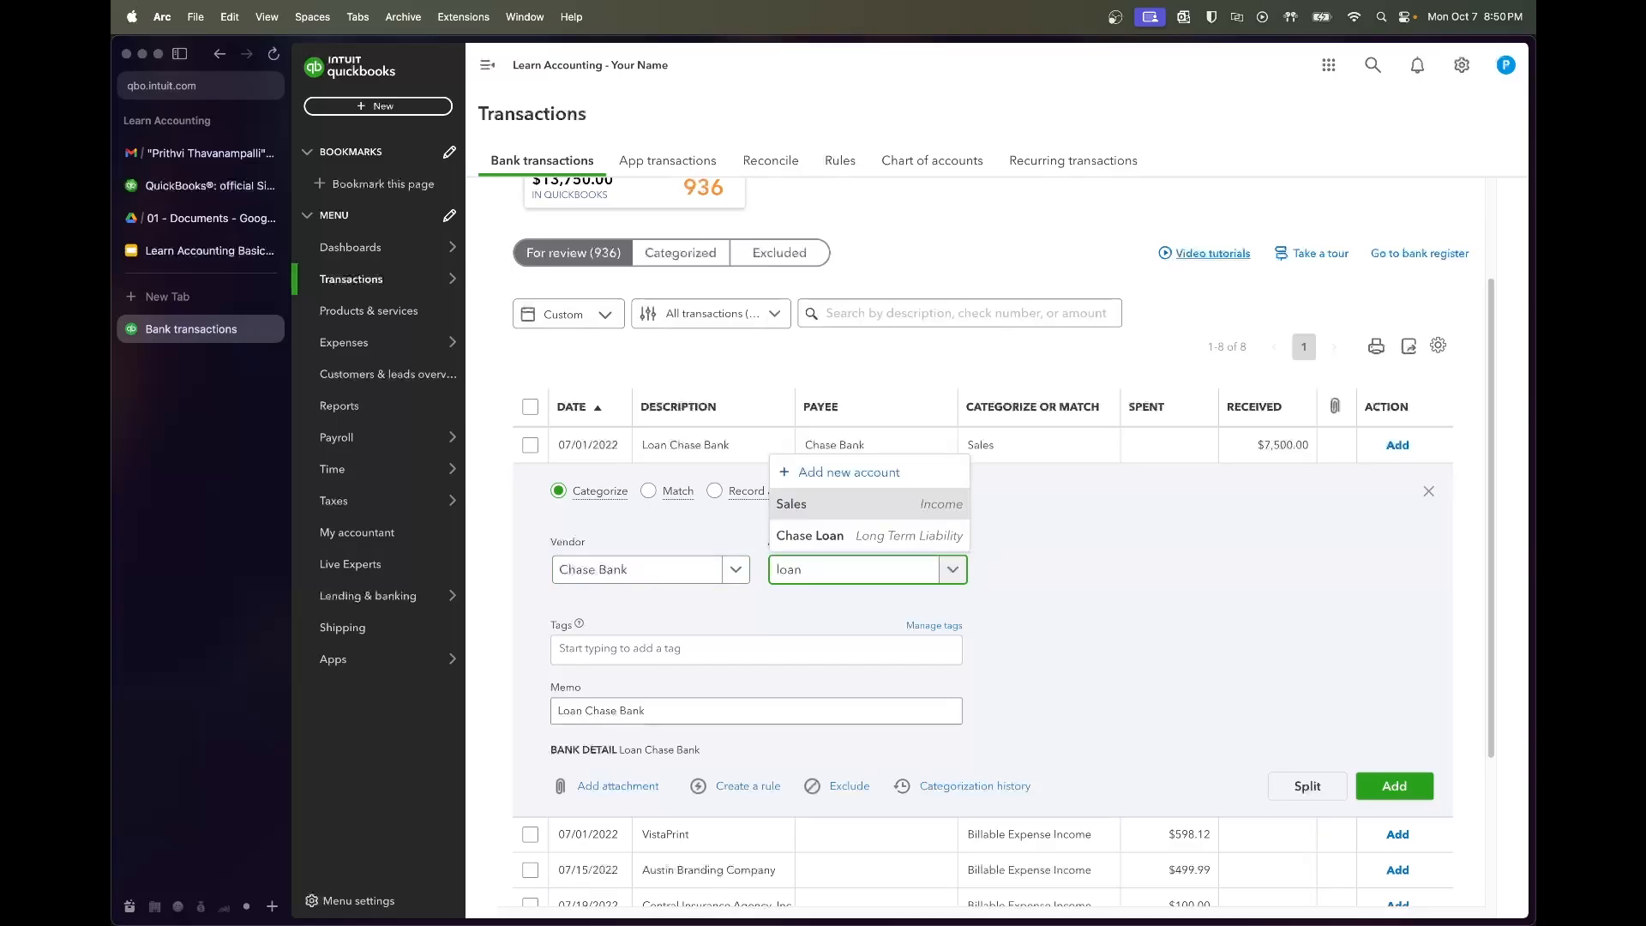
left_click(891, 540)
left_click(1093, 589)
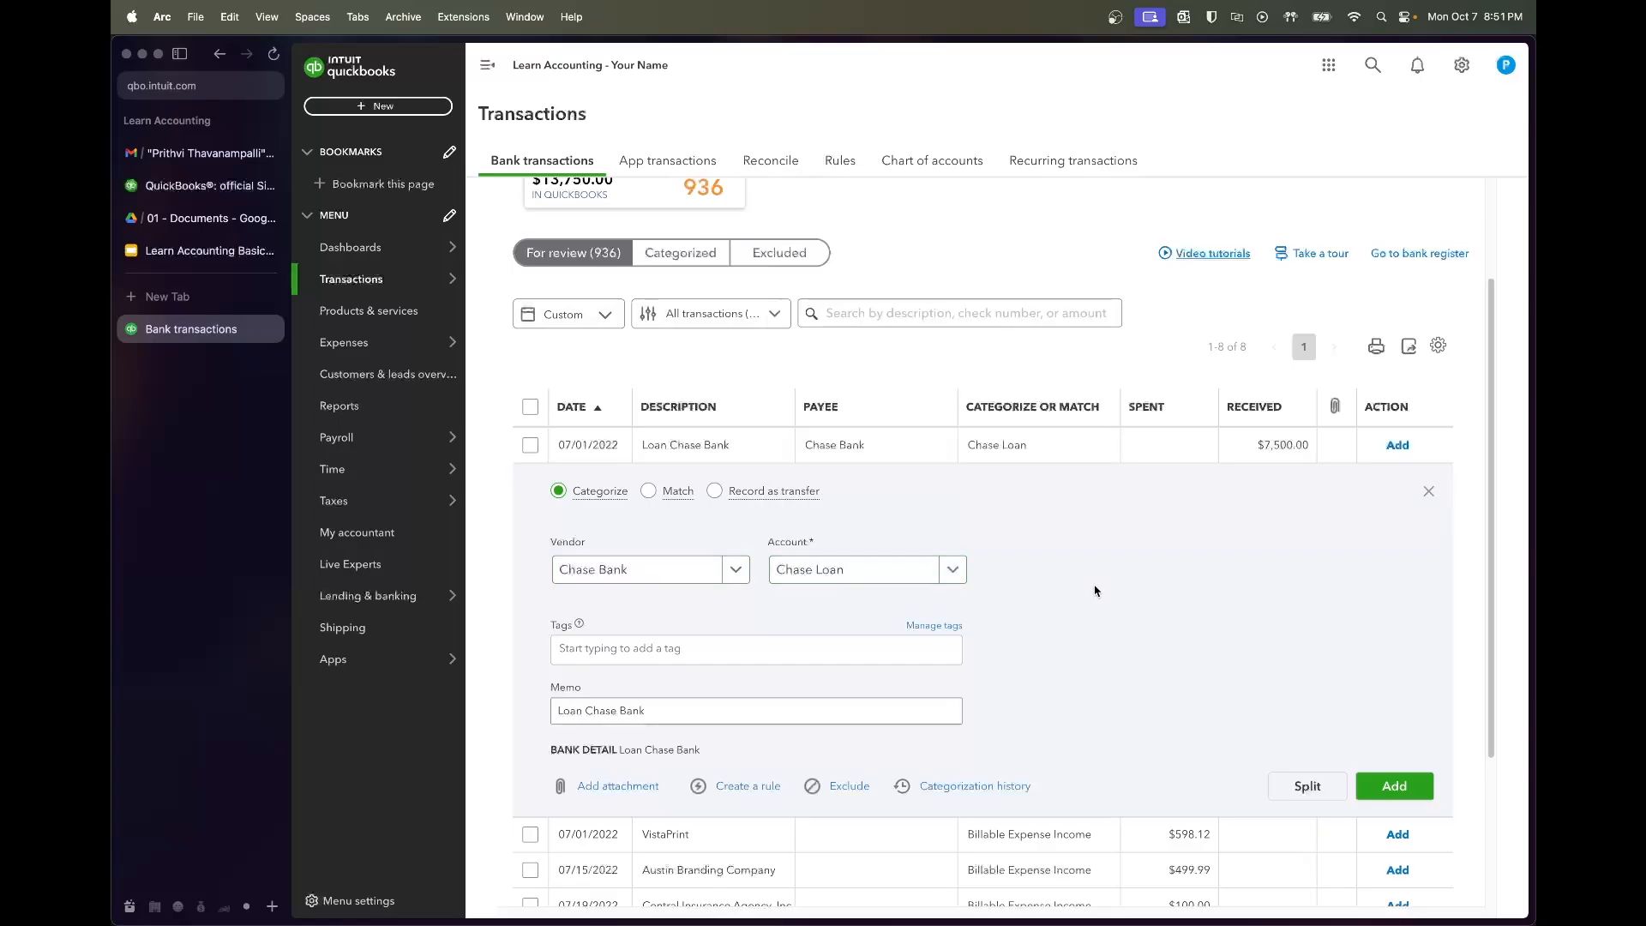
left_click(1388, 782)
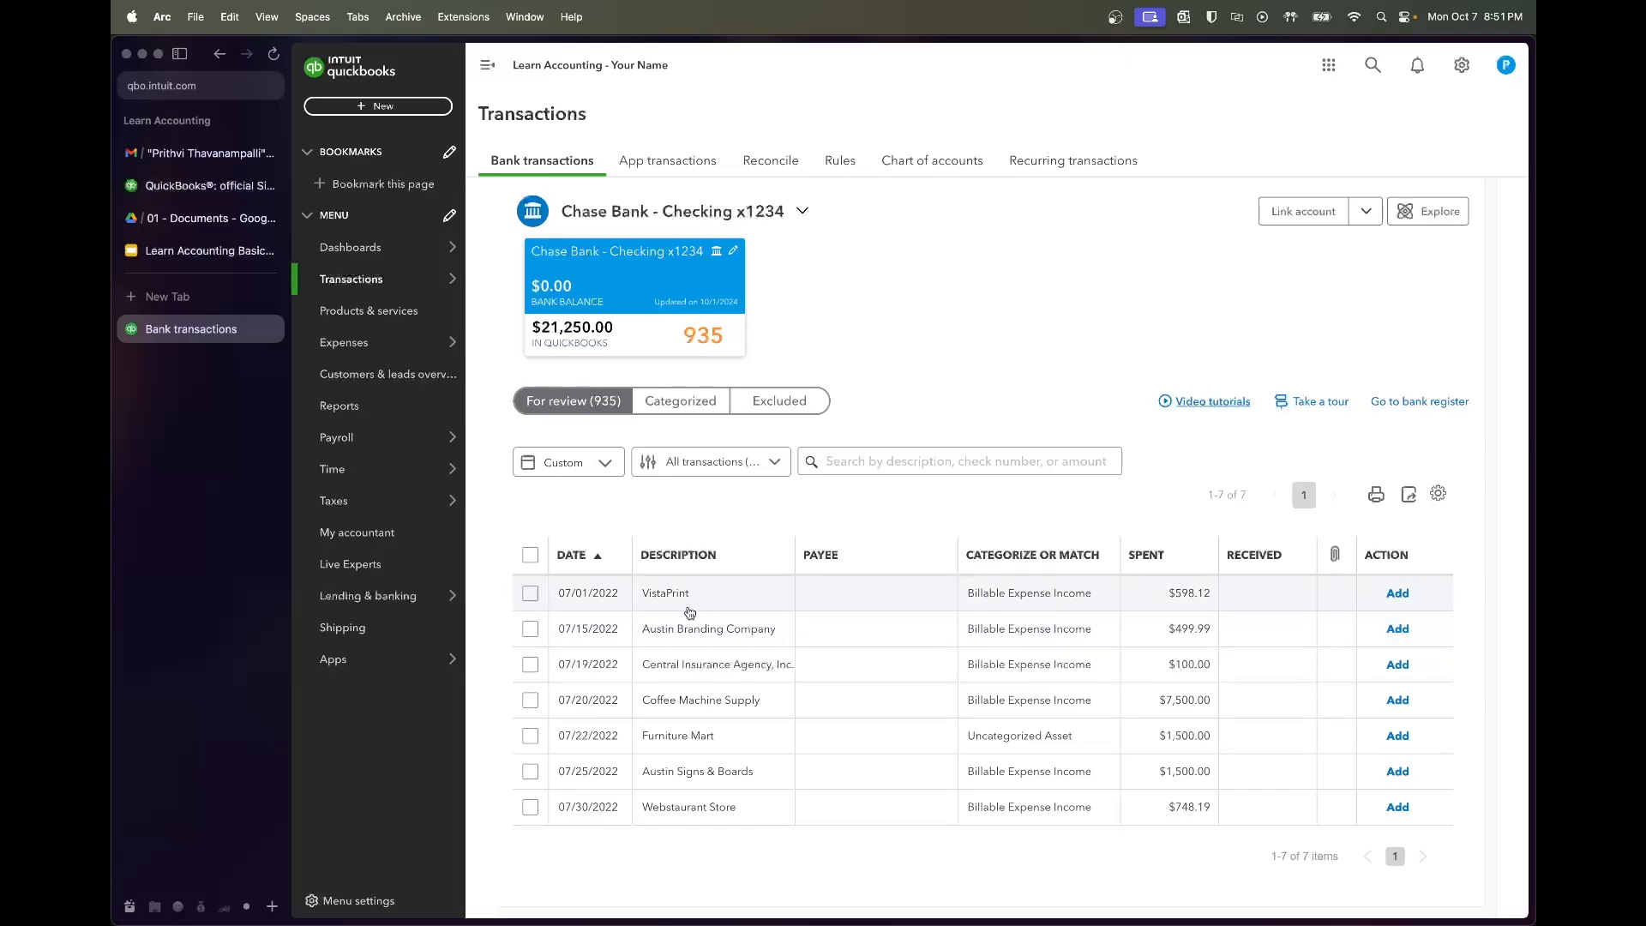
Open the details of the 07/01/2022 VistaPrint transaction, down to its memo
left_click(732, 598)
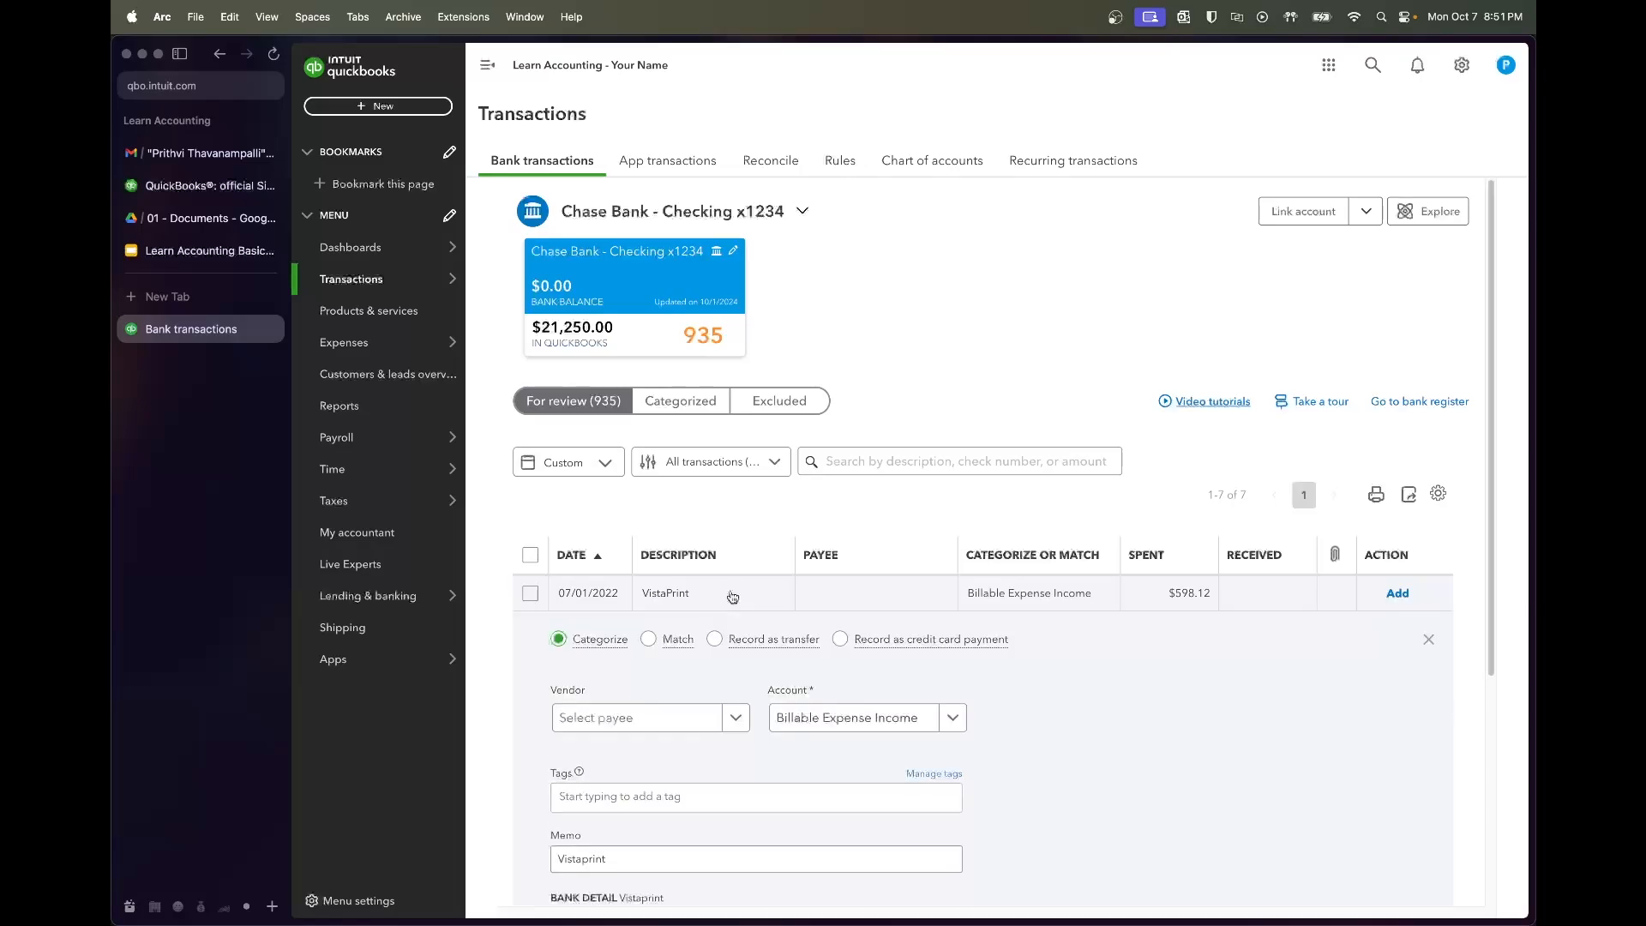
scroll(745, 651, "down", 4)
left_click(769, 711)
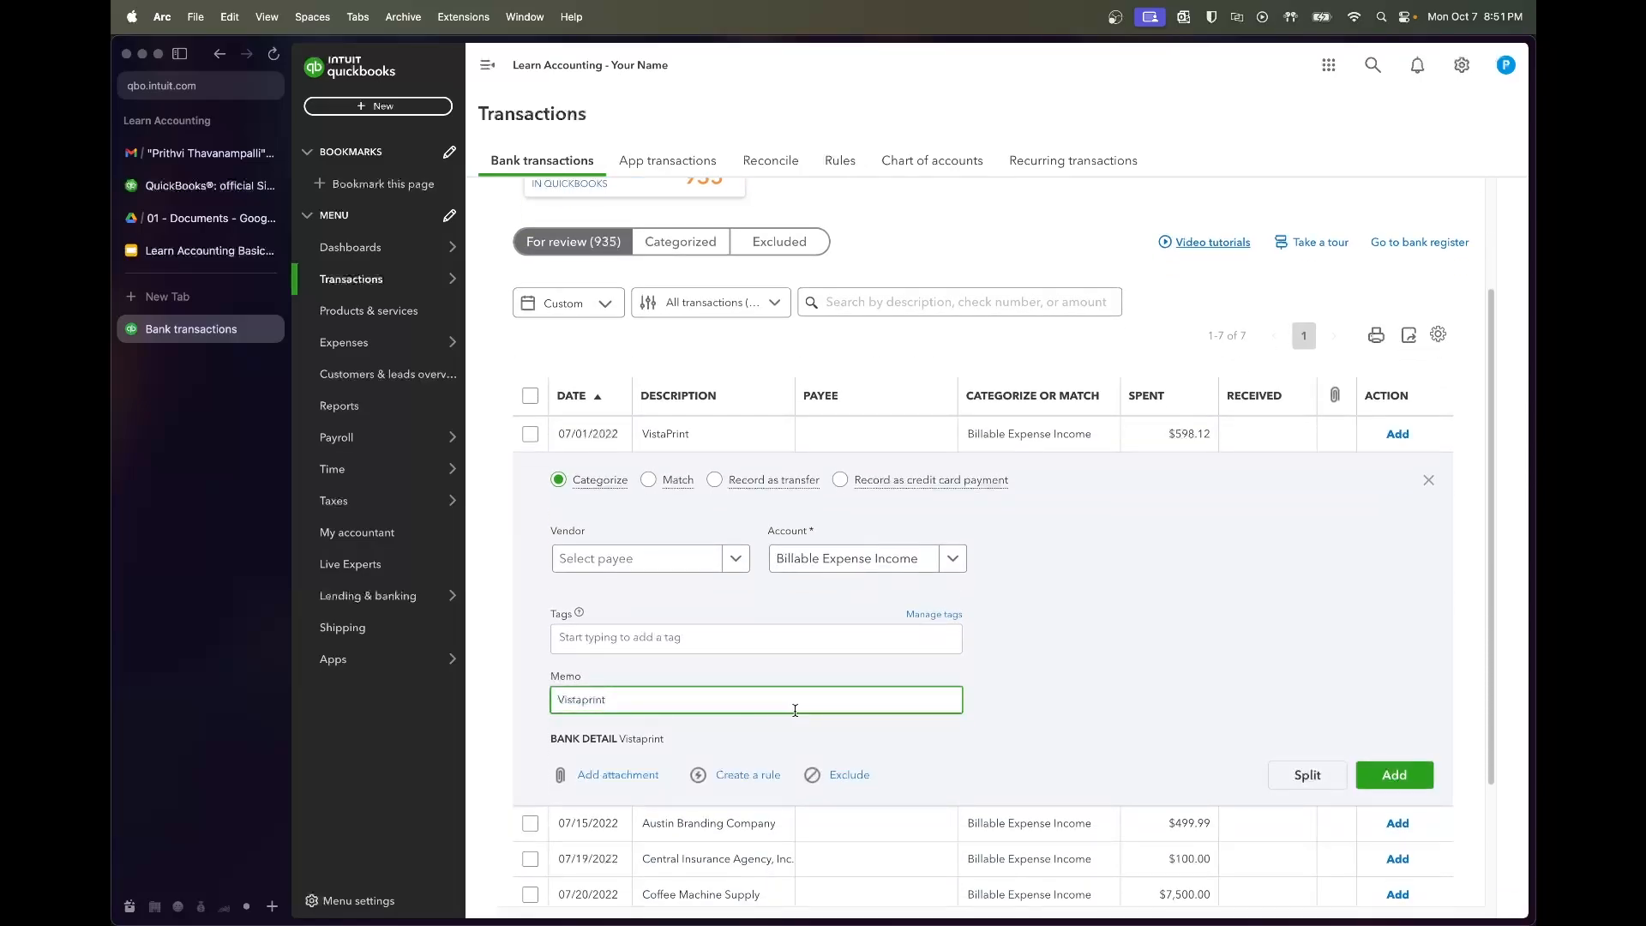
Search the web for vistaprint in a new tab and look over the official website to see what the company sells
key("super+t")
type("vistaprint")
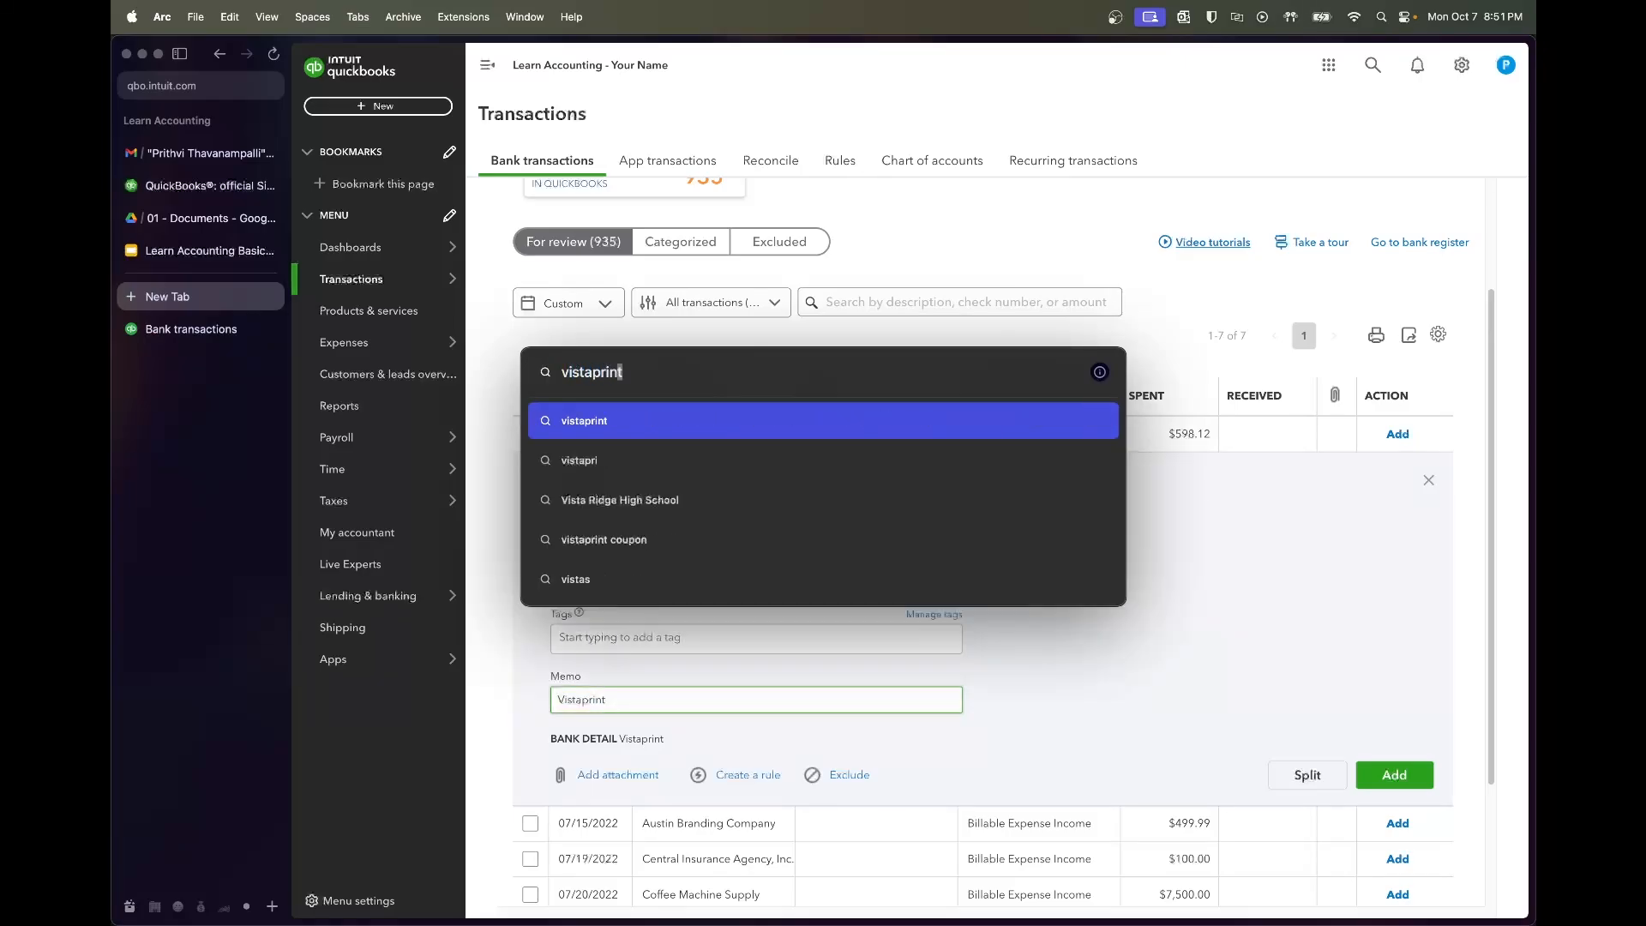
key("Escape")
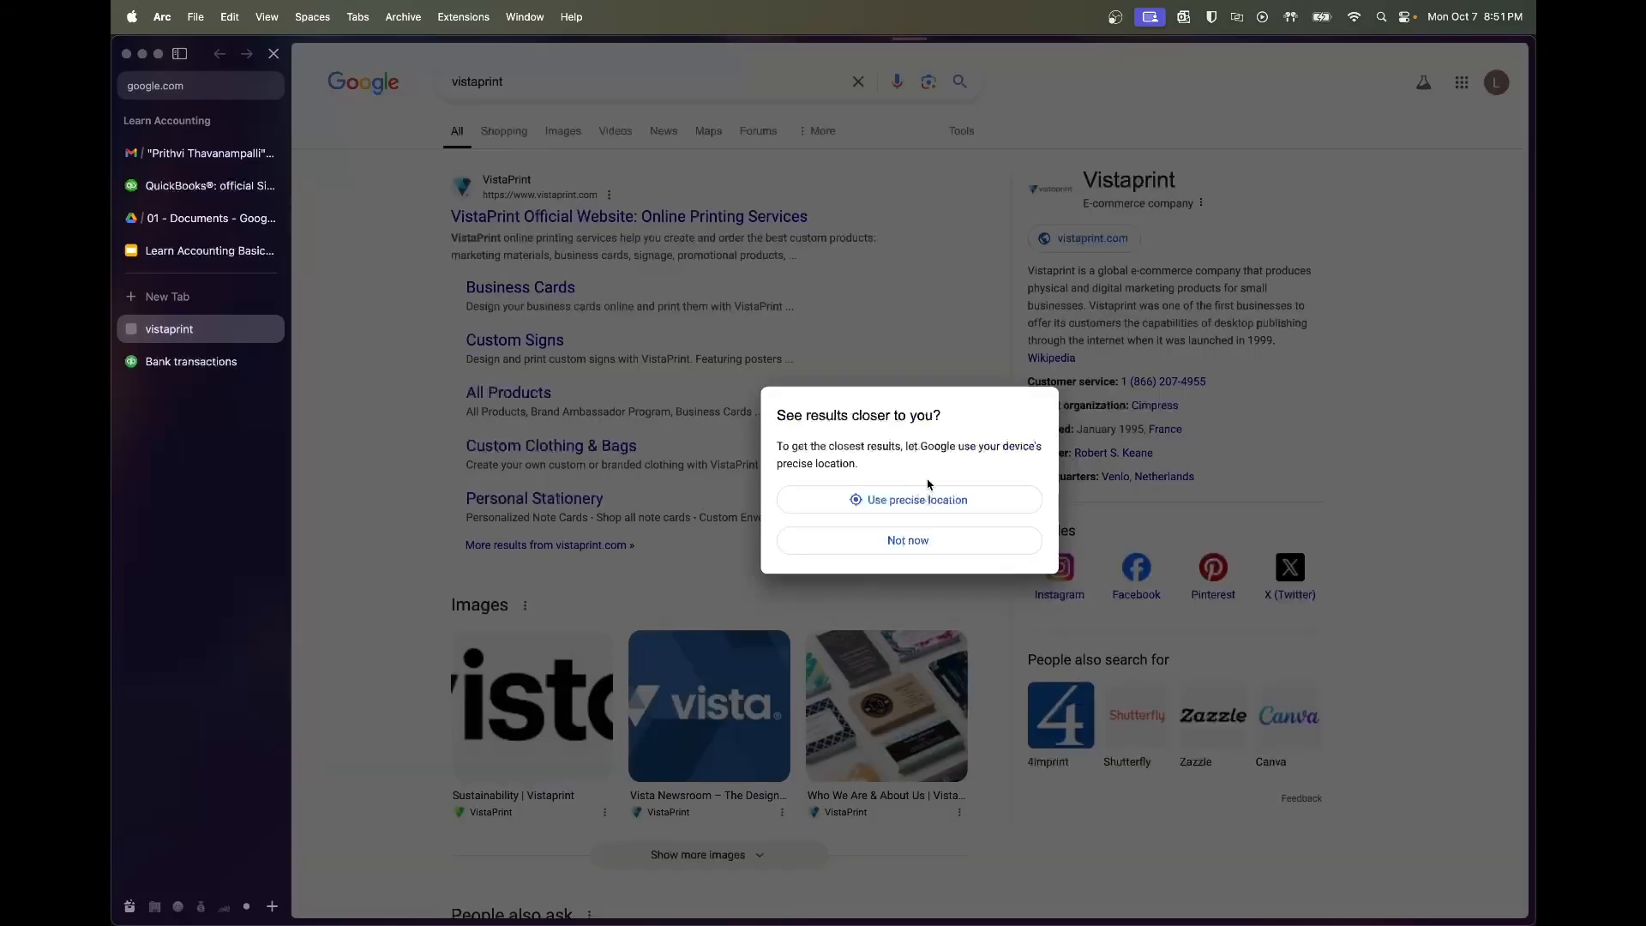
left_click(920, 533)
left_click(697, 218)
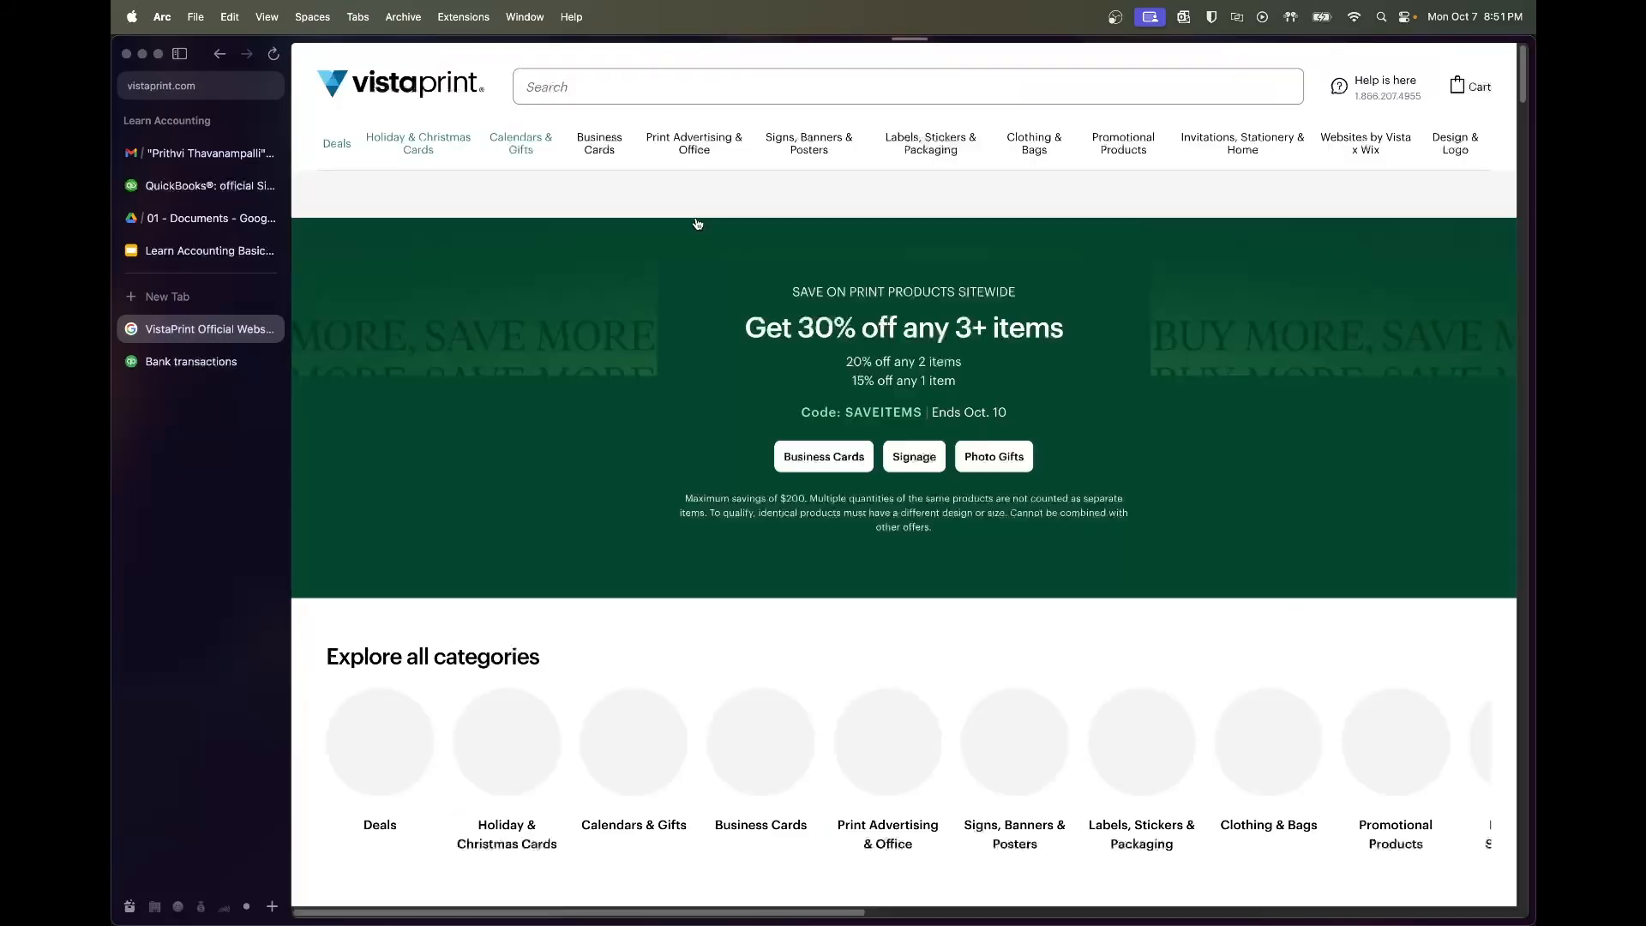
scroll(820, 360, "down", 2)
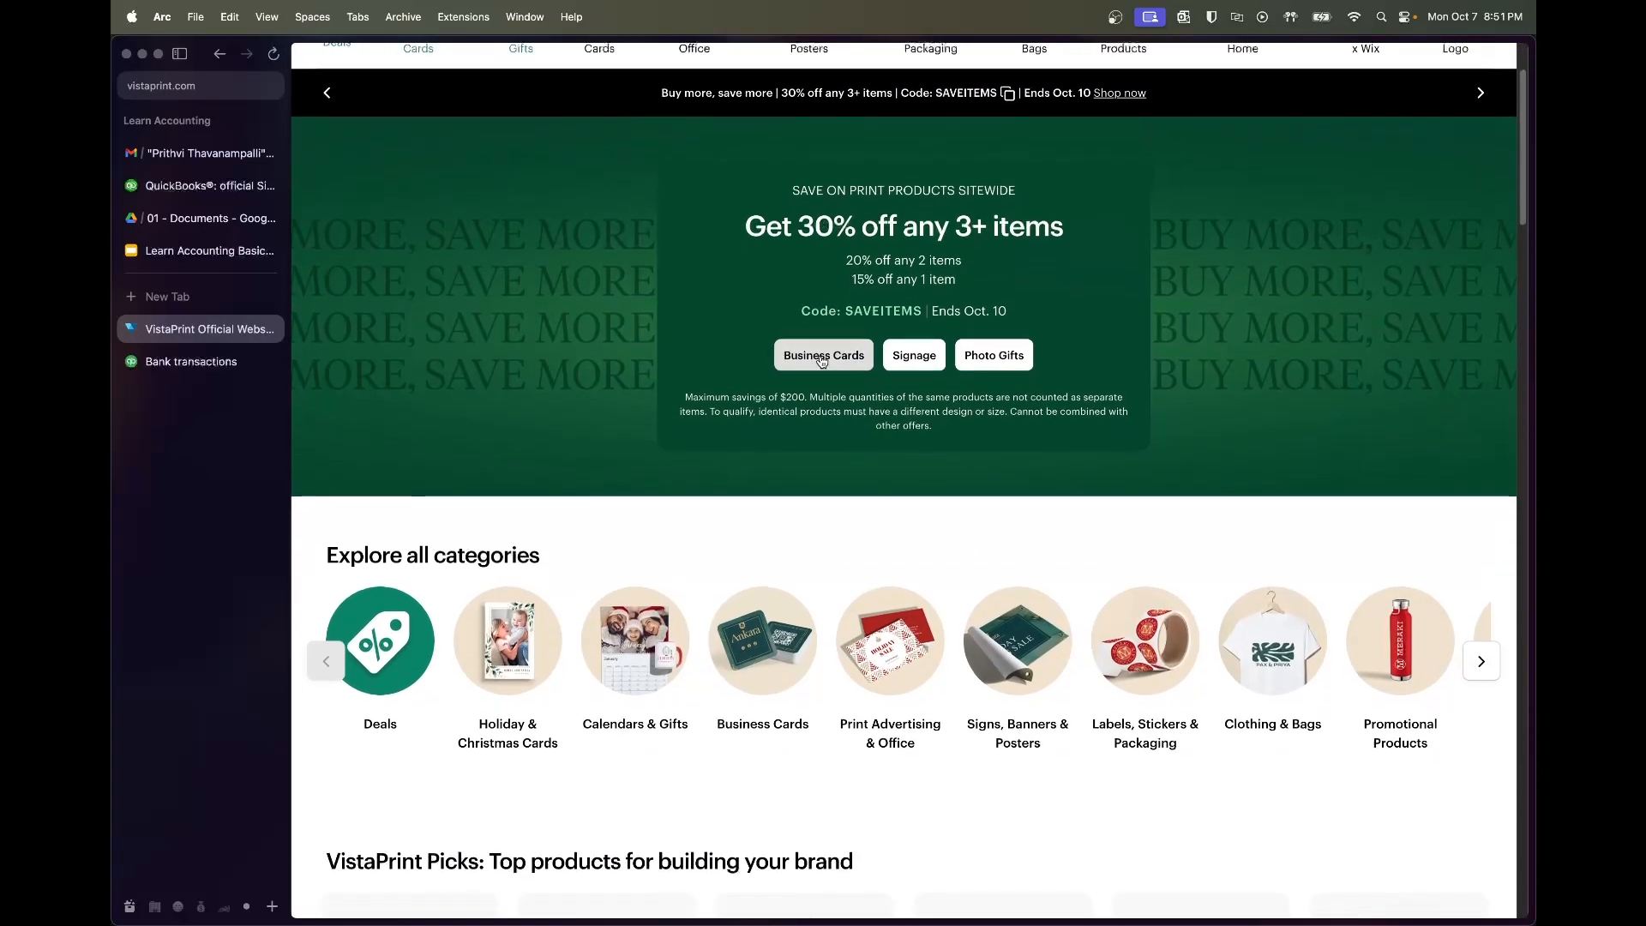
scroll(797, 593, "up", 3)
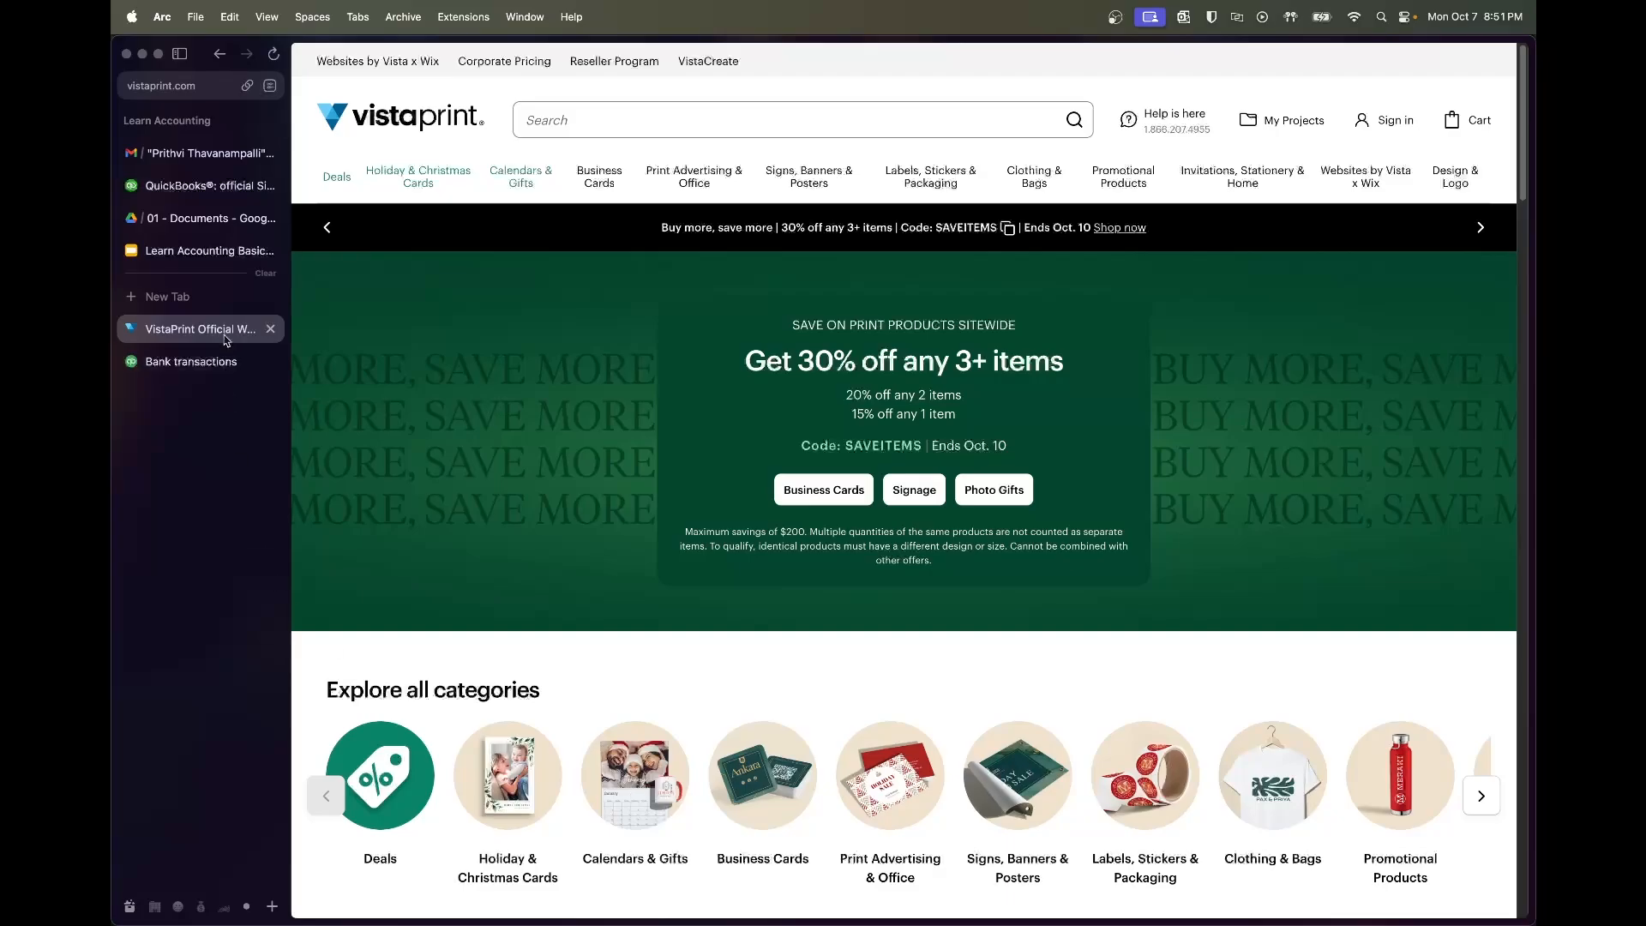
Return to the QuickBooks bank transactions and create the vendor VistaPrint as payee of the VistaPrint transaction
left_click(205, 361)
left_click(690, 574)
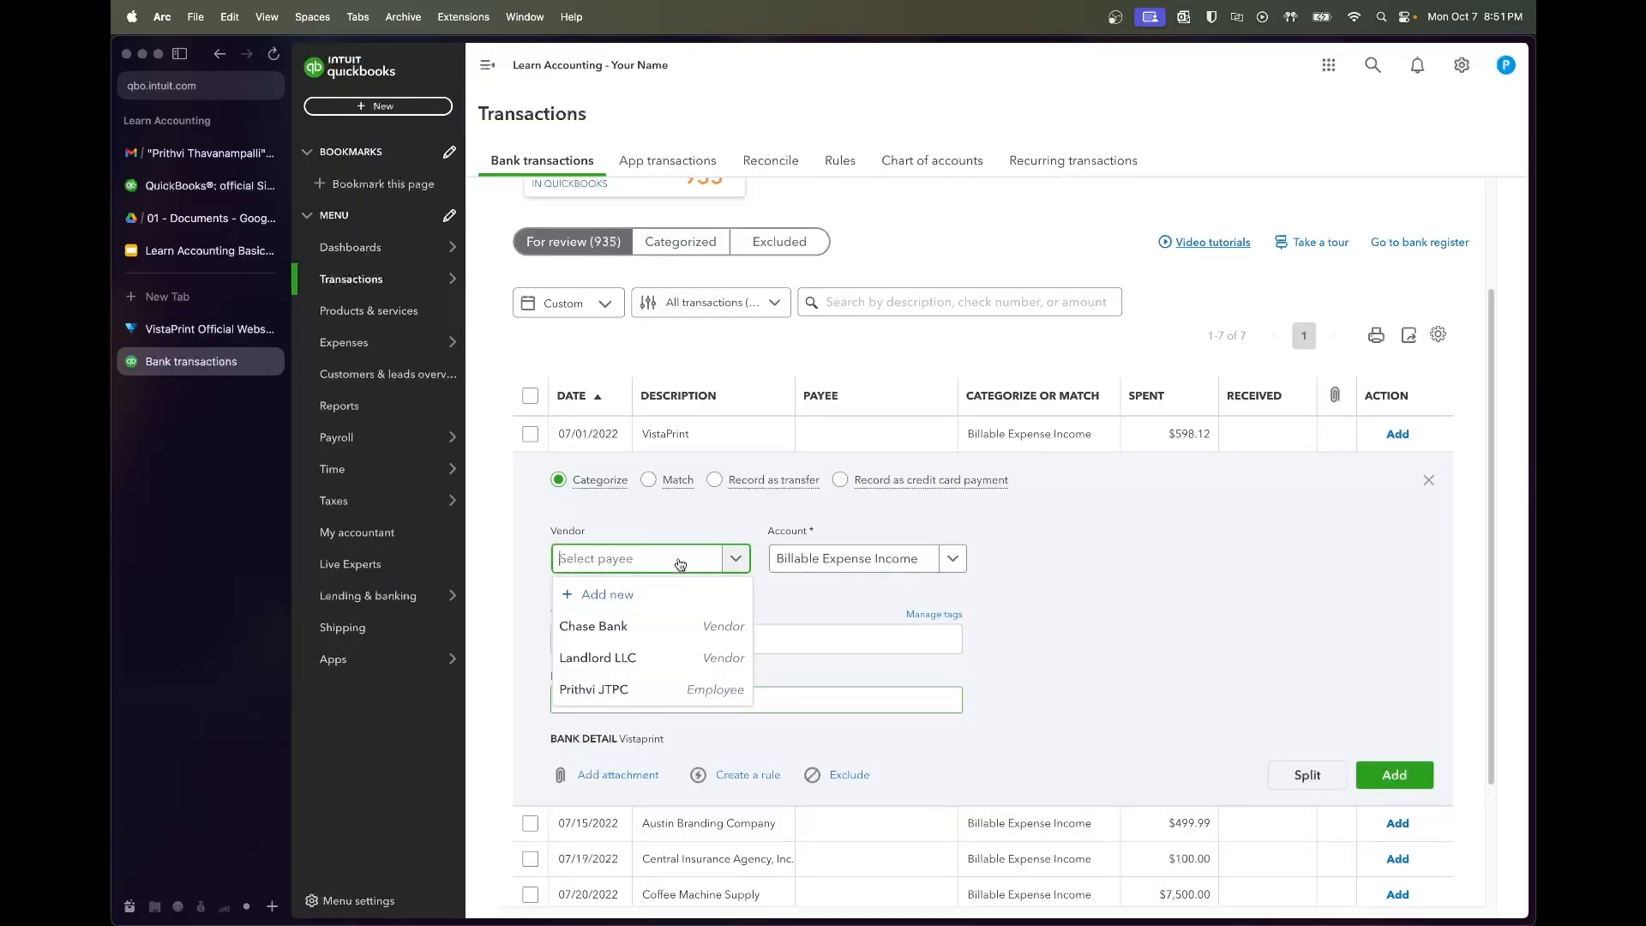
type("VistaPrint")
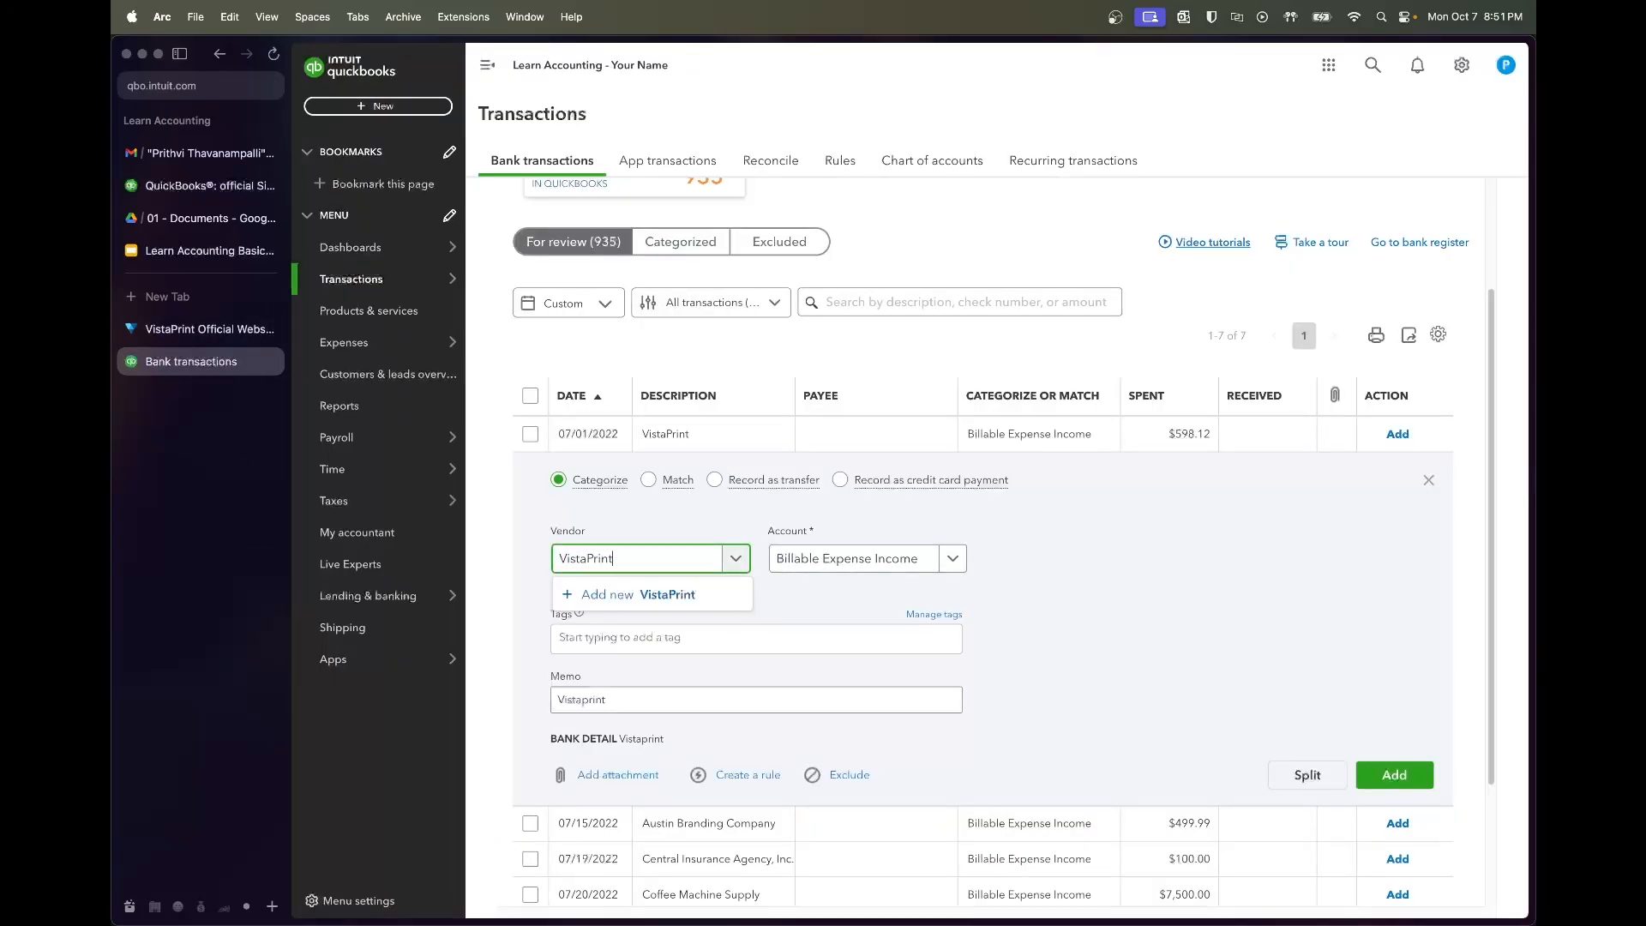
left_click(652, 594)
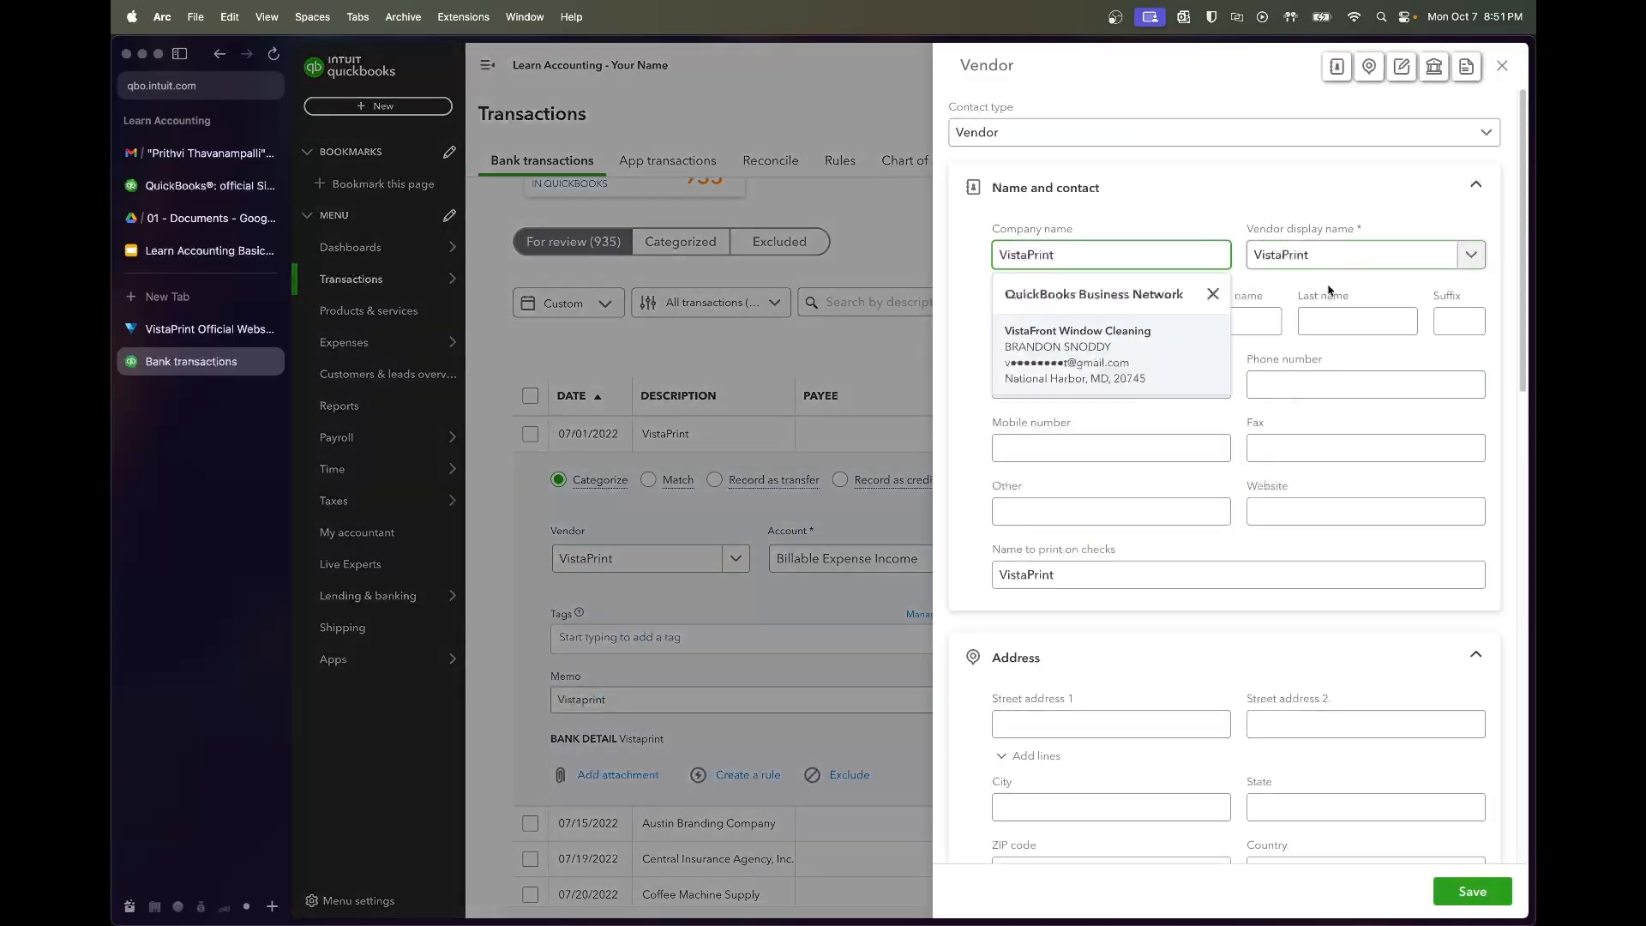
left_click(1482, 899)
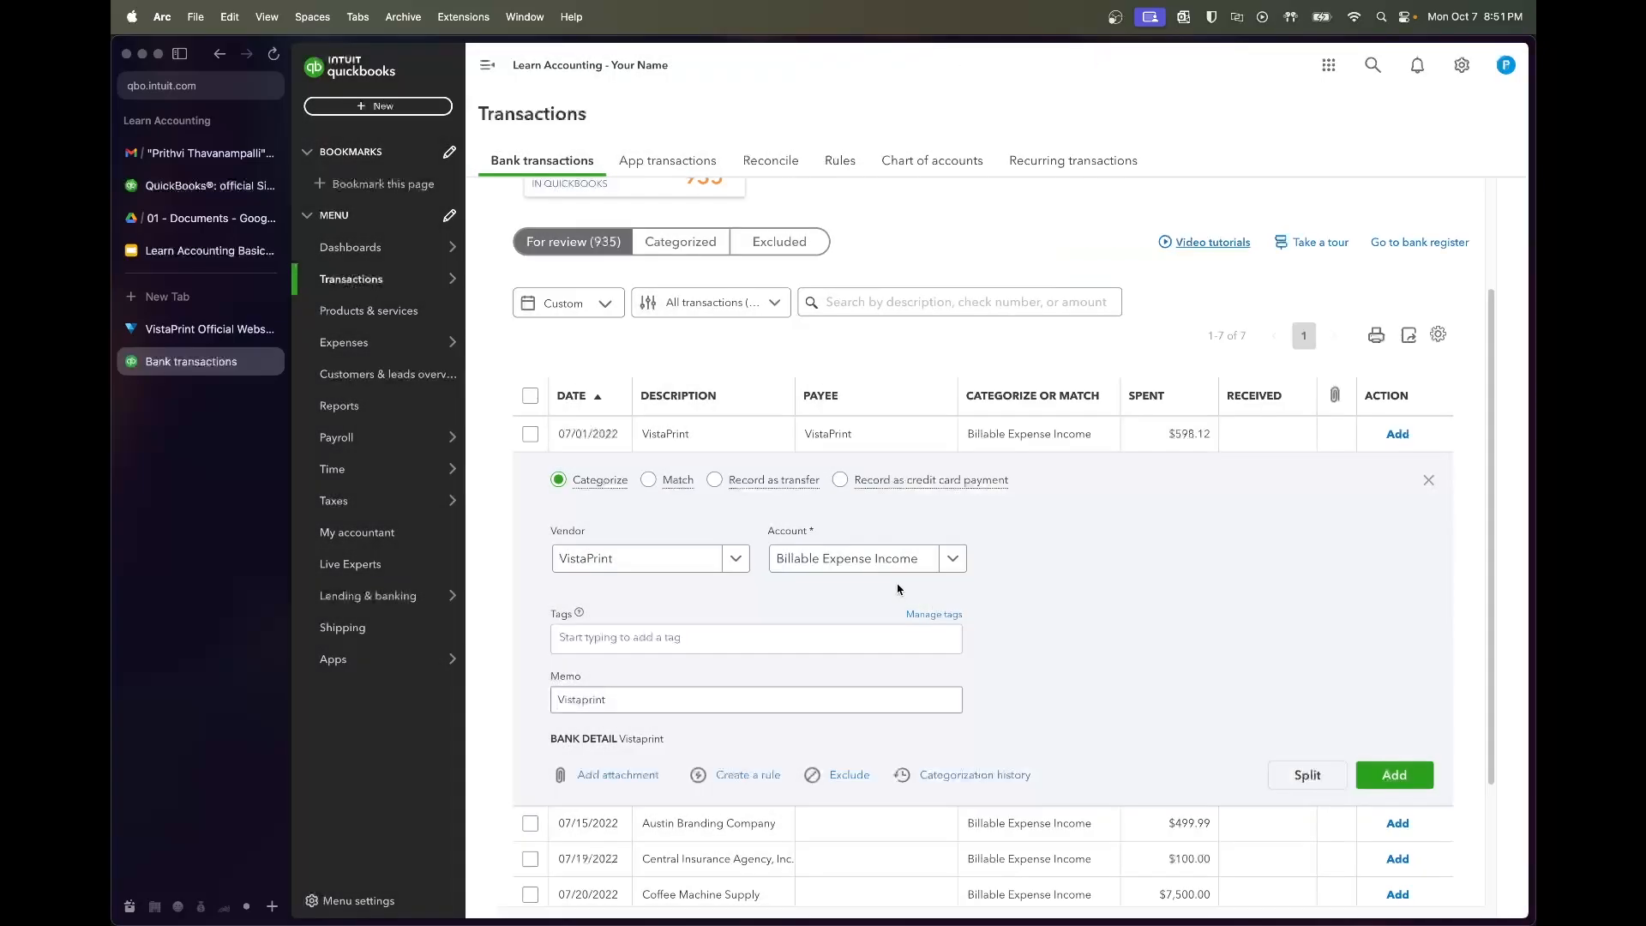
Categorize the VistaPrint transaction under Merchandise Purchase (Cost of Goods Sold) and add it to the books
left_click(857, 558)
type("mercha")
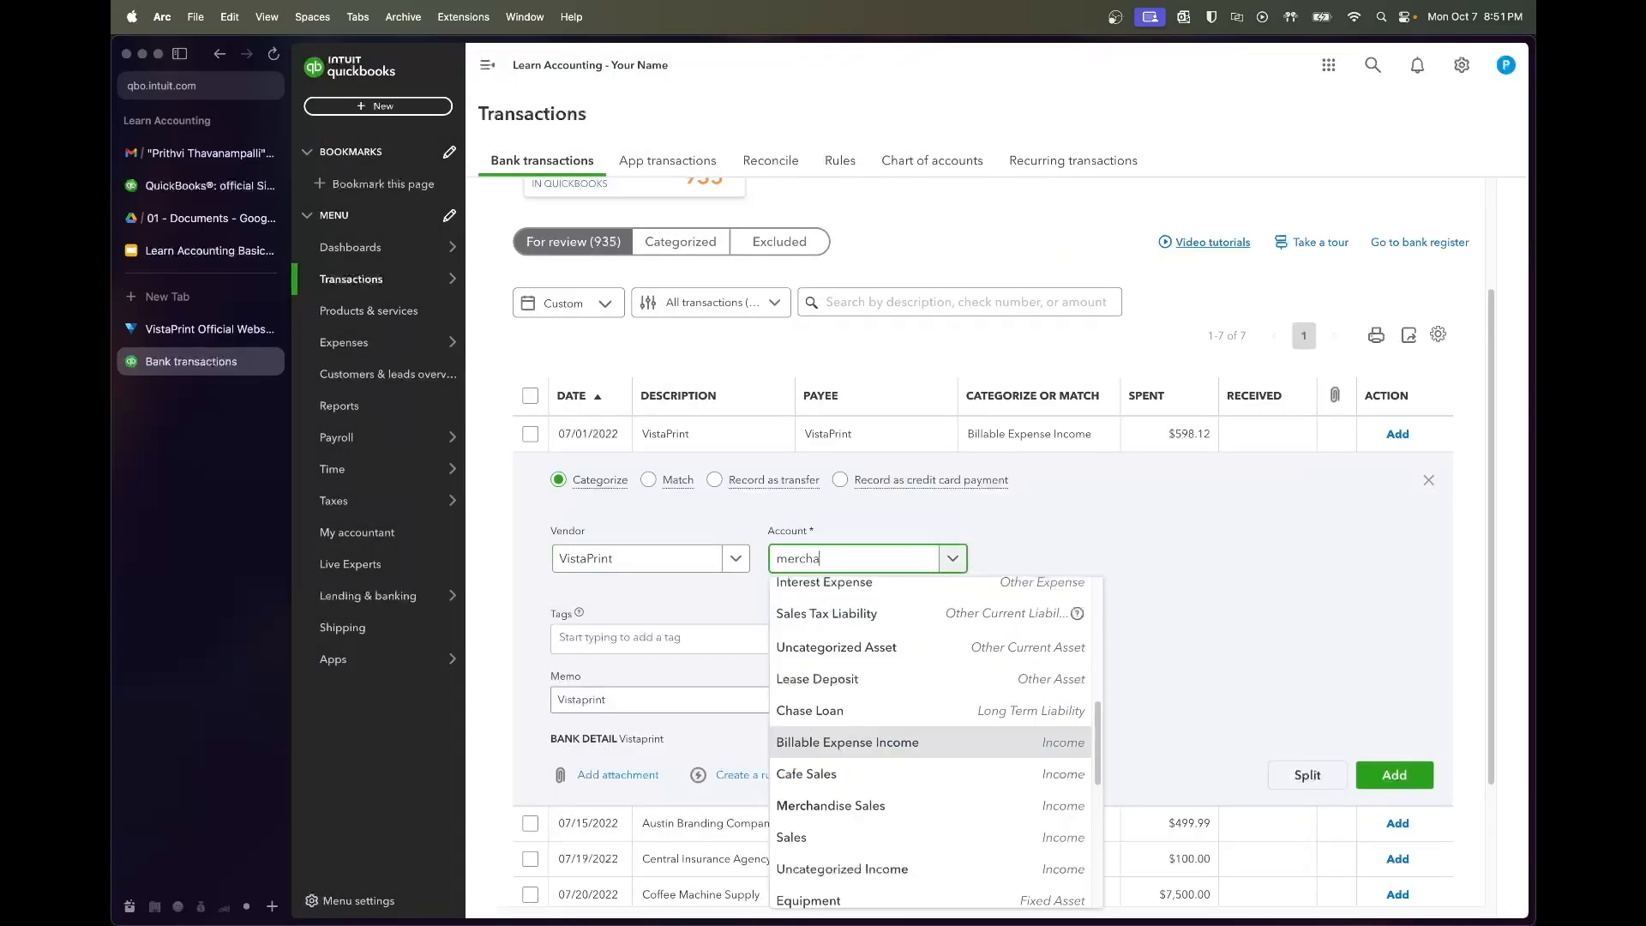
type("n")
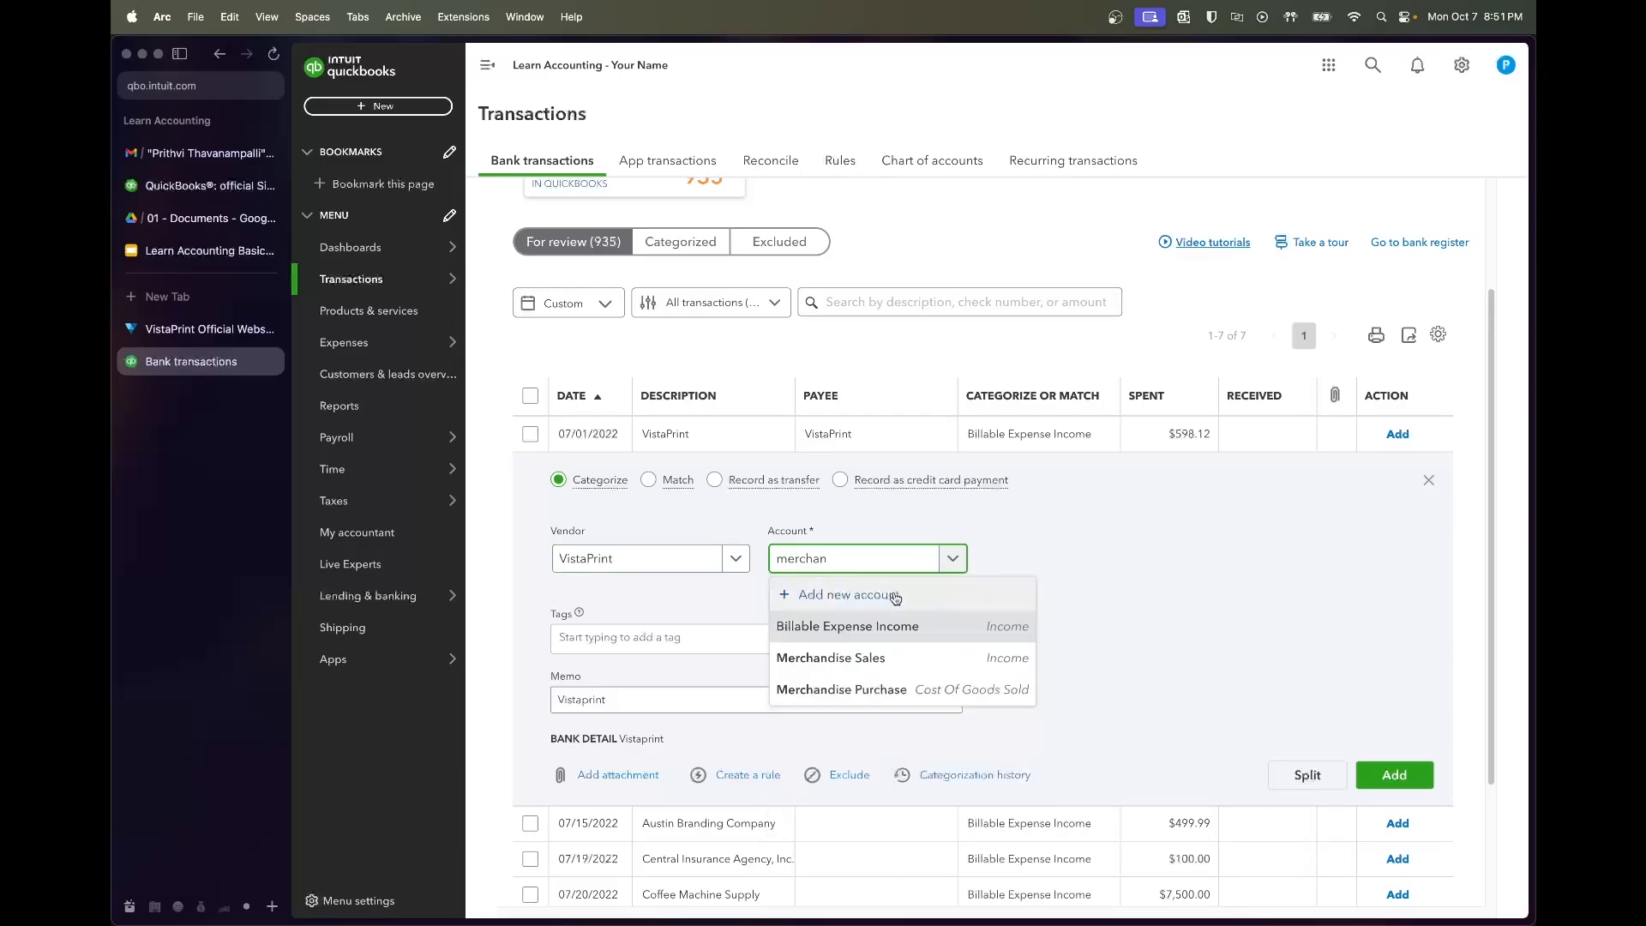
left_click(889, 683)
left_click(1379, 774)
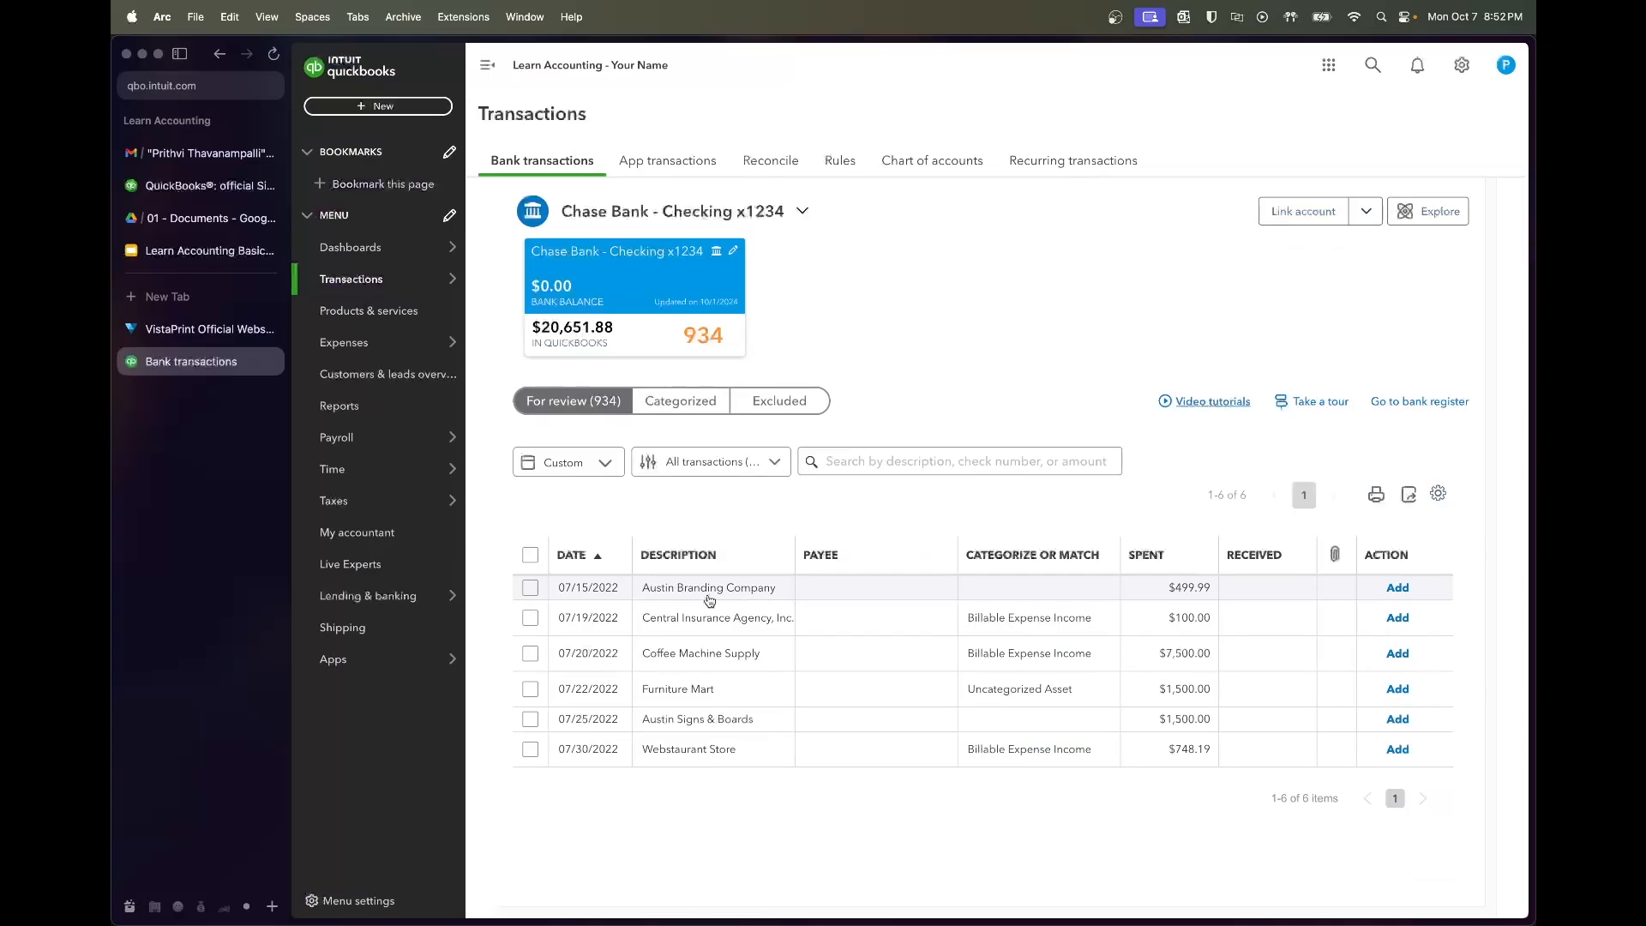
Create the vendor Austin Branding Company as payee of the 07/15/2022 Austin Branding Company transaction
left_click(723, 592)
scroll(891, 600, "down", 1)
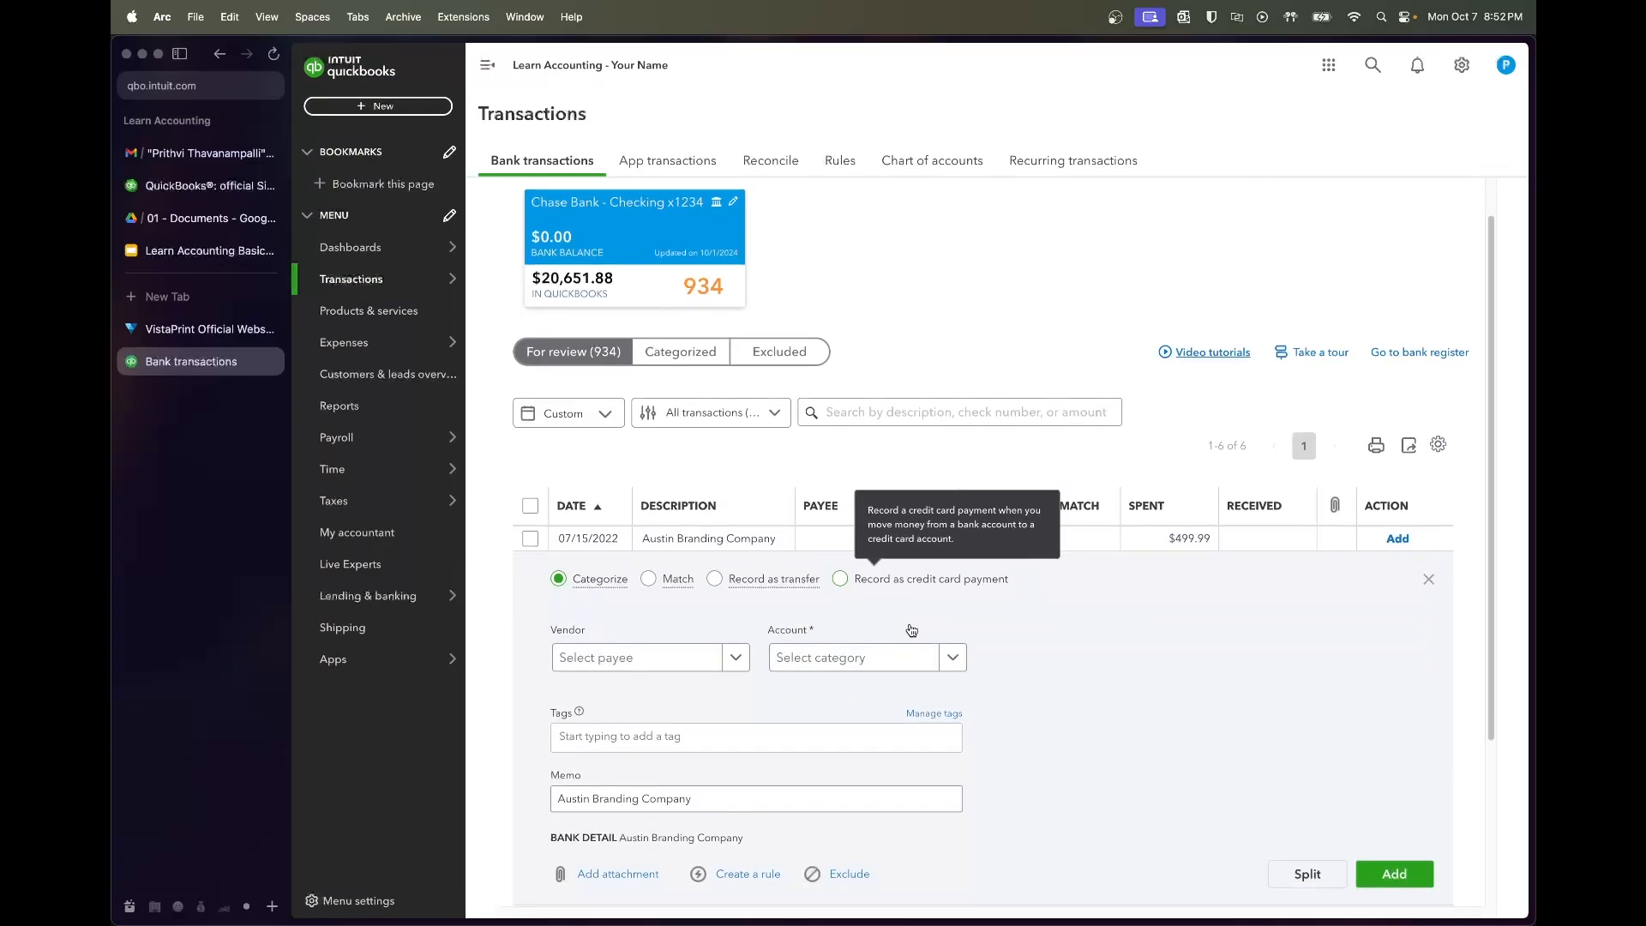
left_click(695, 791)
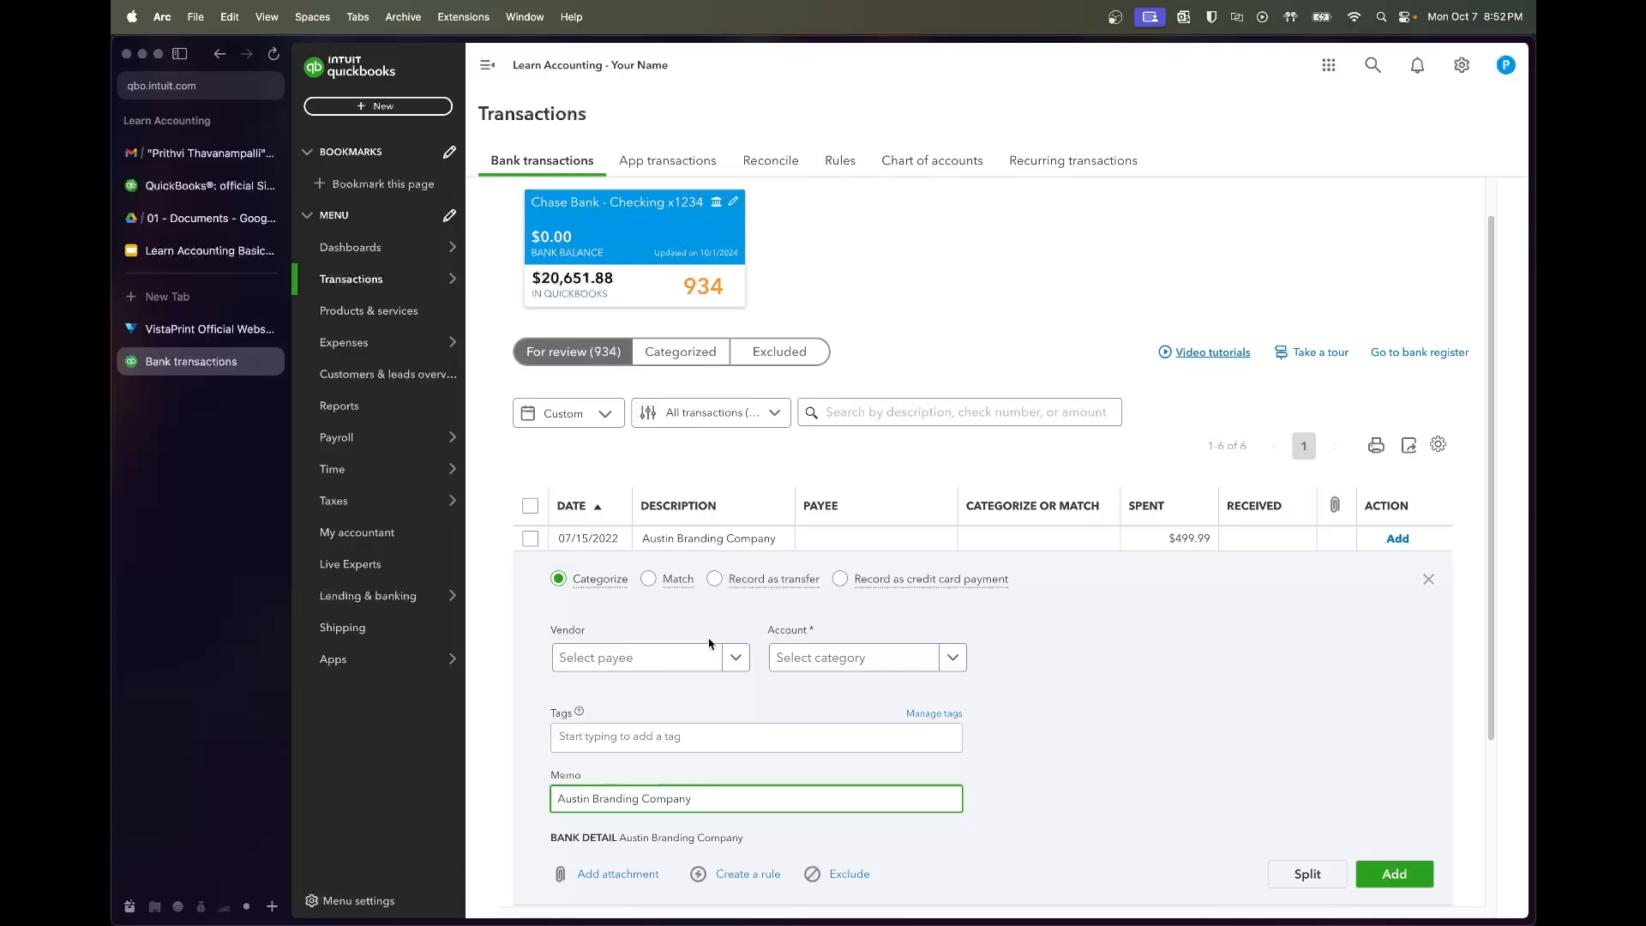
left_click(686, 656)
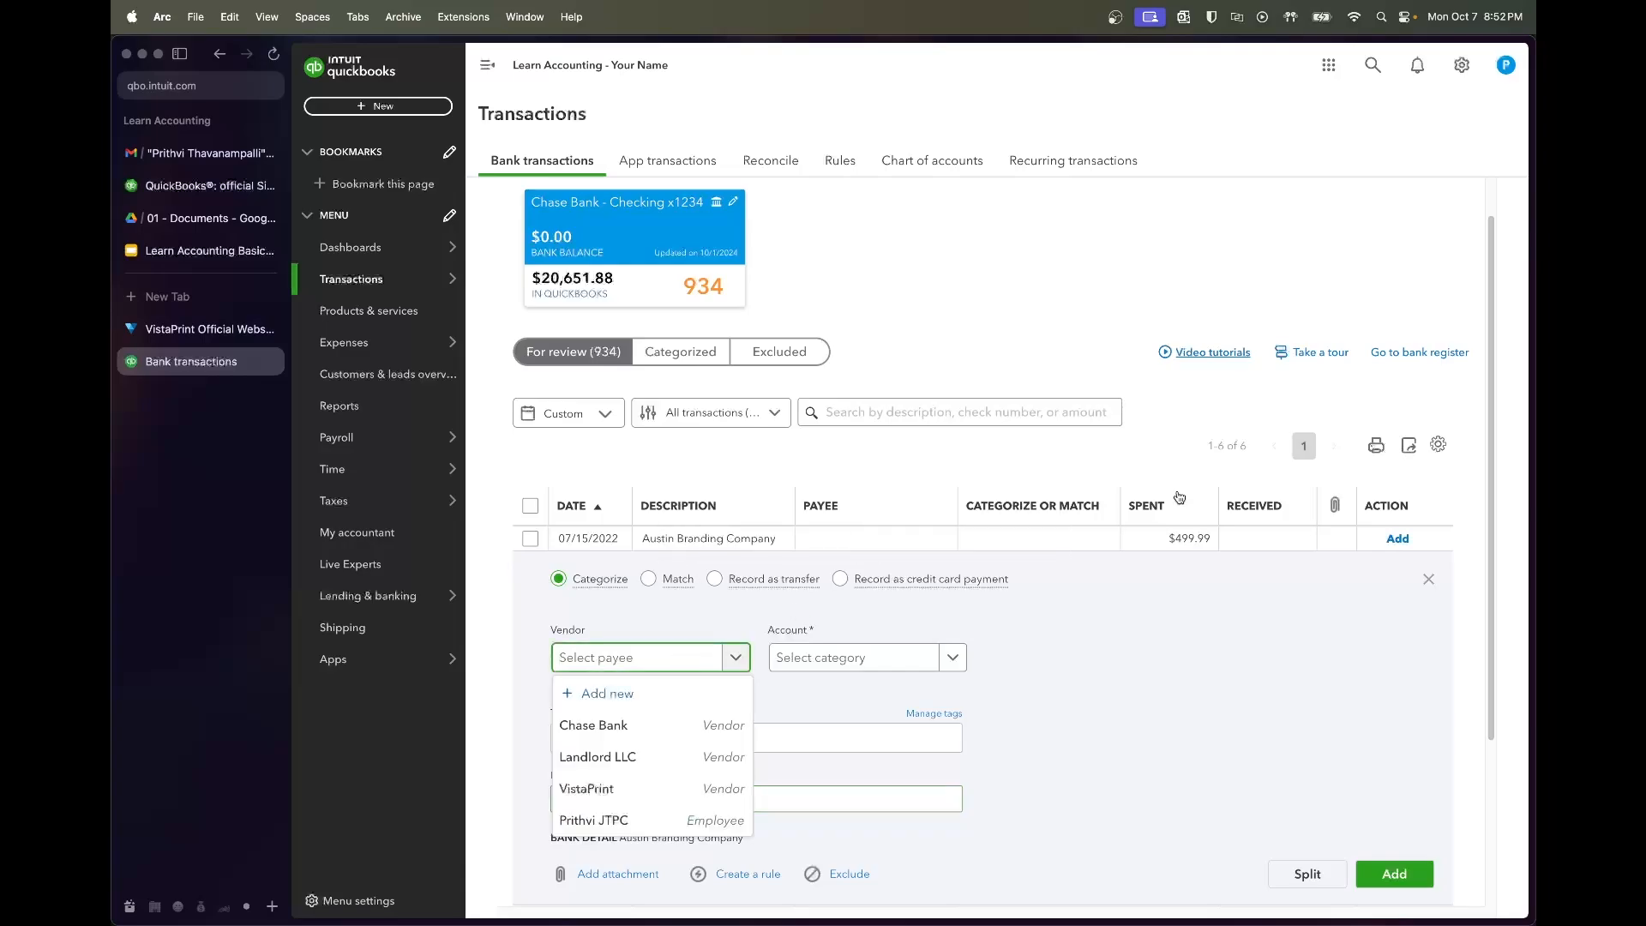
type("Austin Barn")
key("BackSpace")
key("BackSpace")
type("randing")
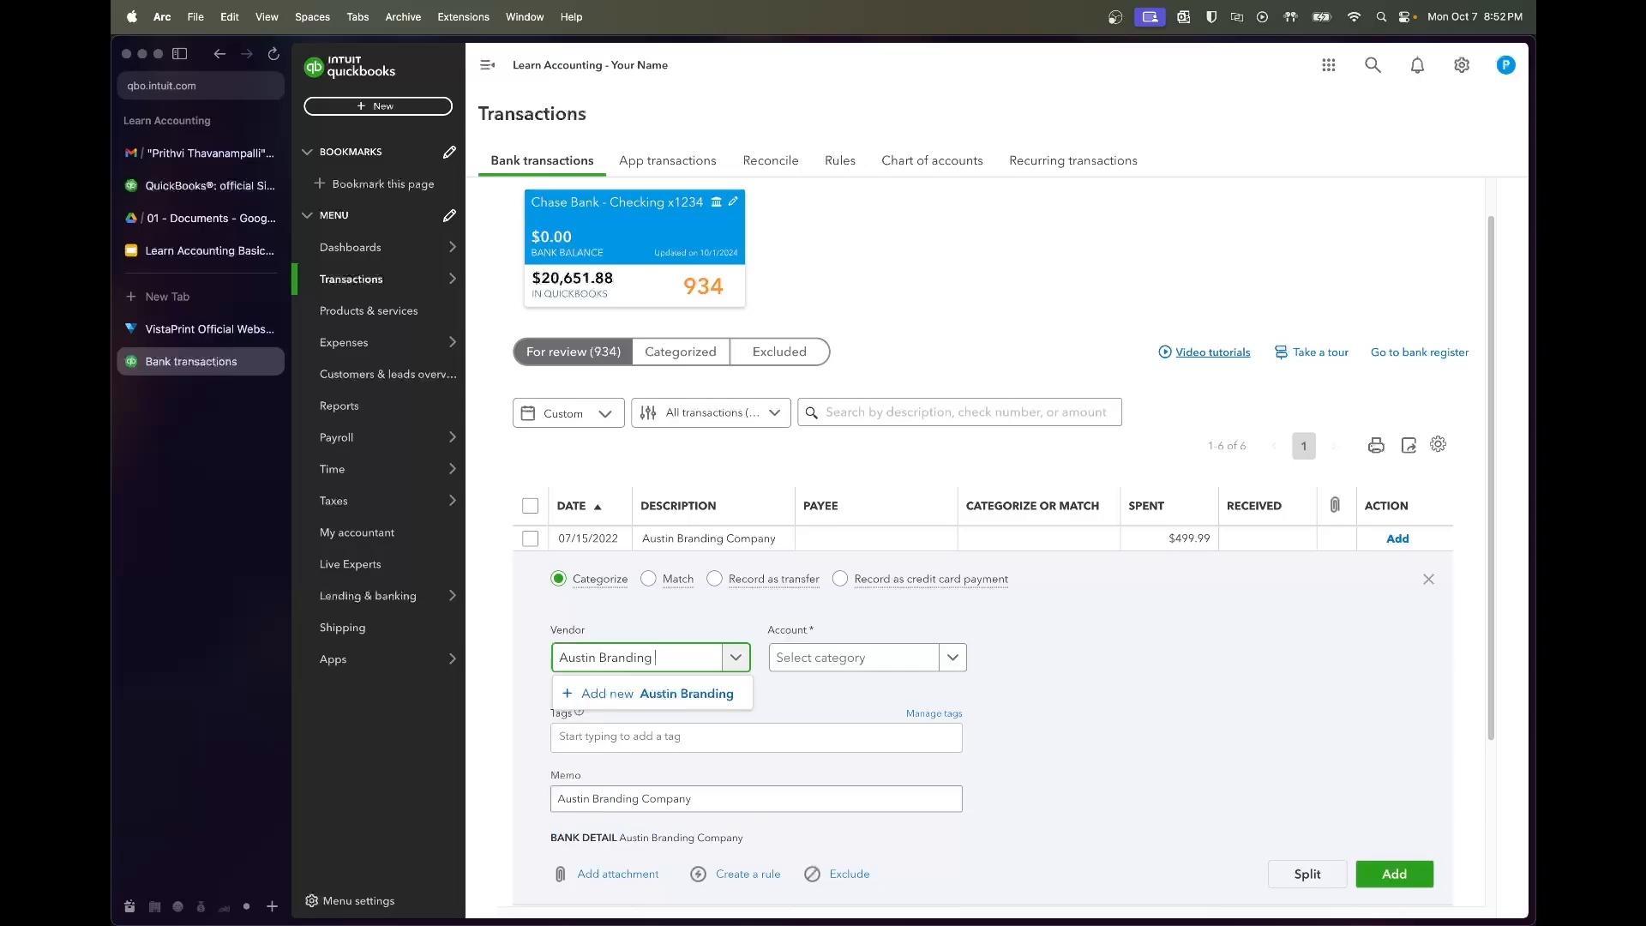
type(" Company")
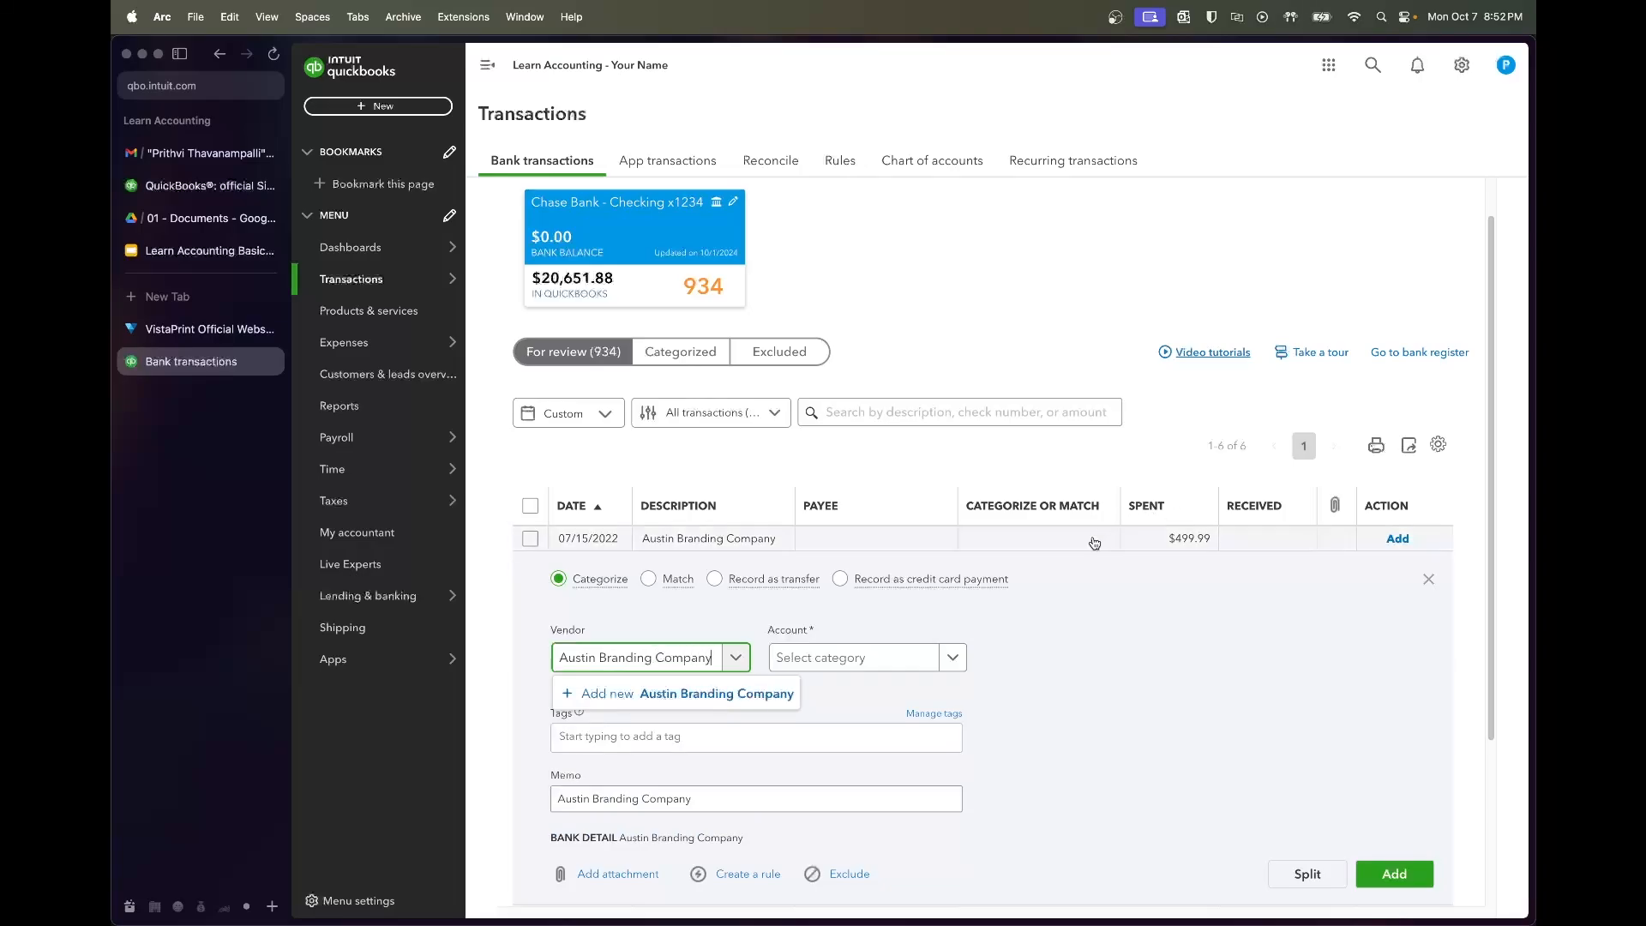
left_click(749, 688)
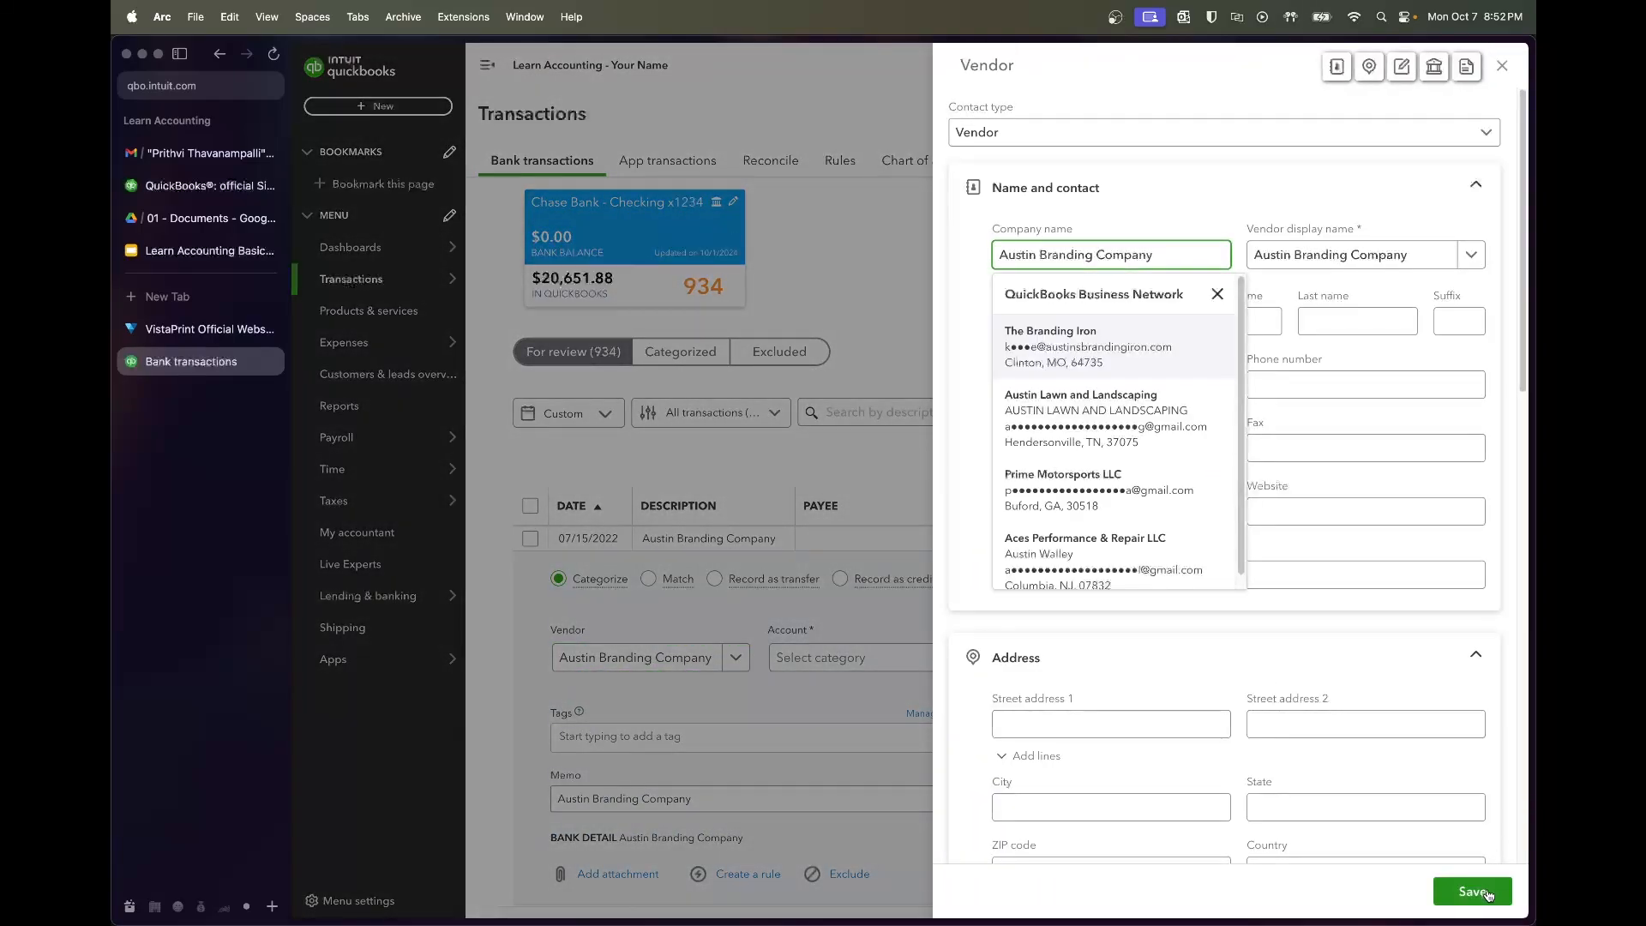
left_click(1471, 890)
Categorize the Austin Branding Company transaction under the Advertising expense account and add it to the books
left_click(879, 672)
type("advertising")
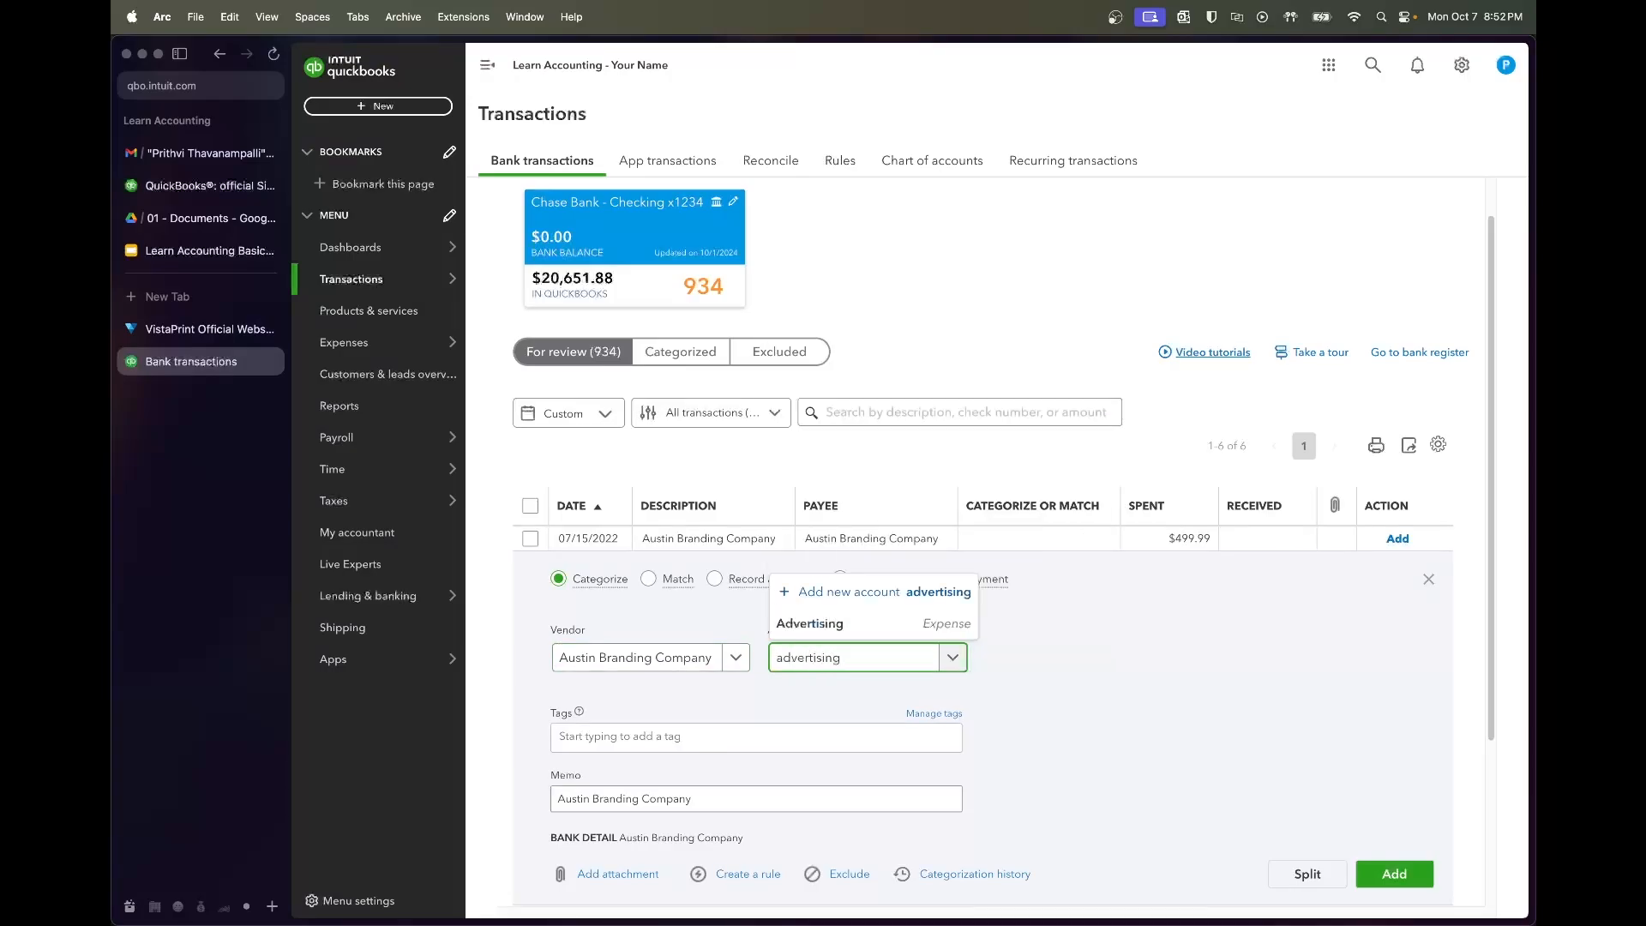
key("Down")
key("Return")
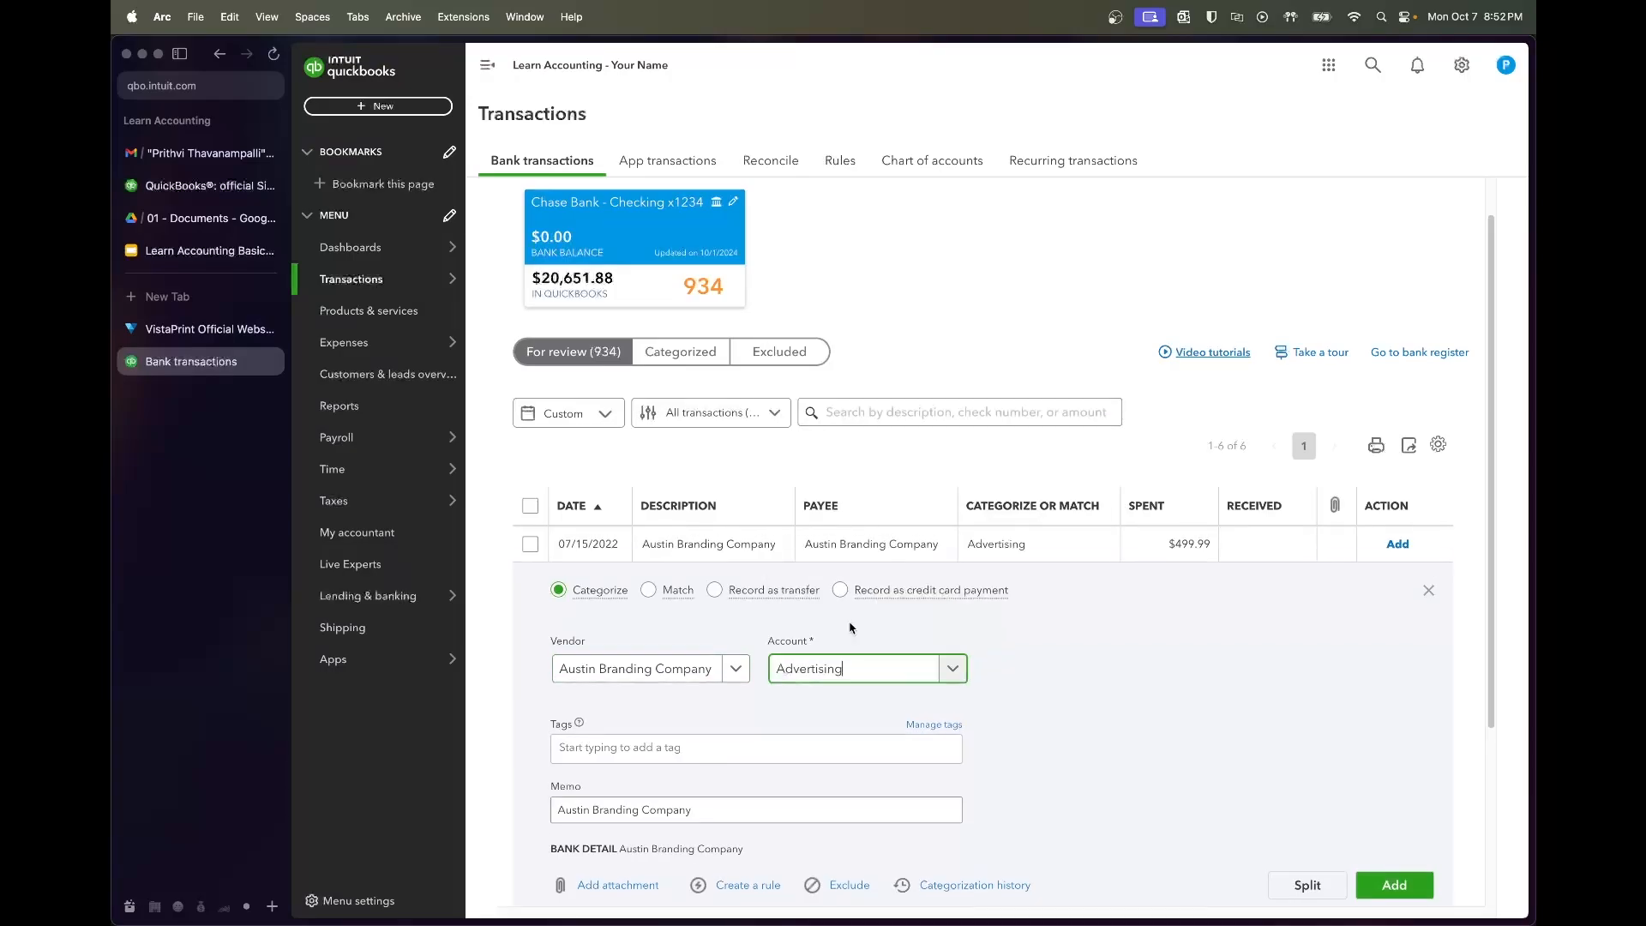
left_click(1389, 879)
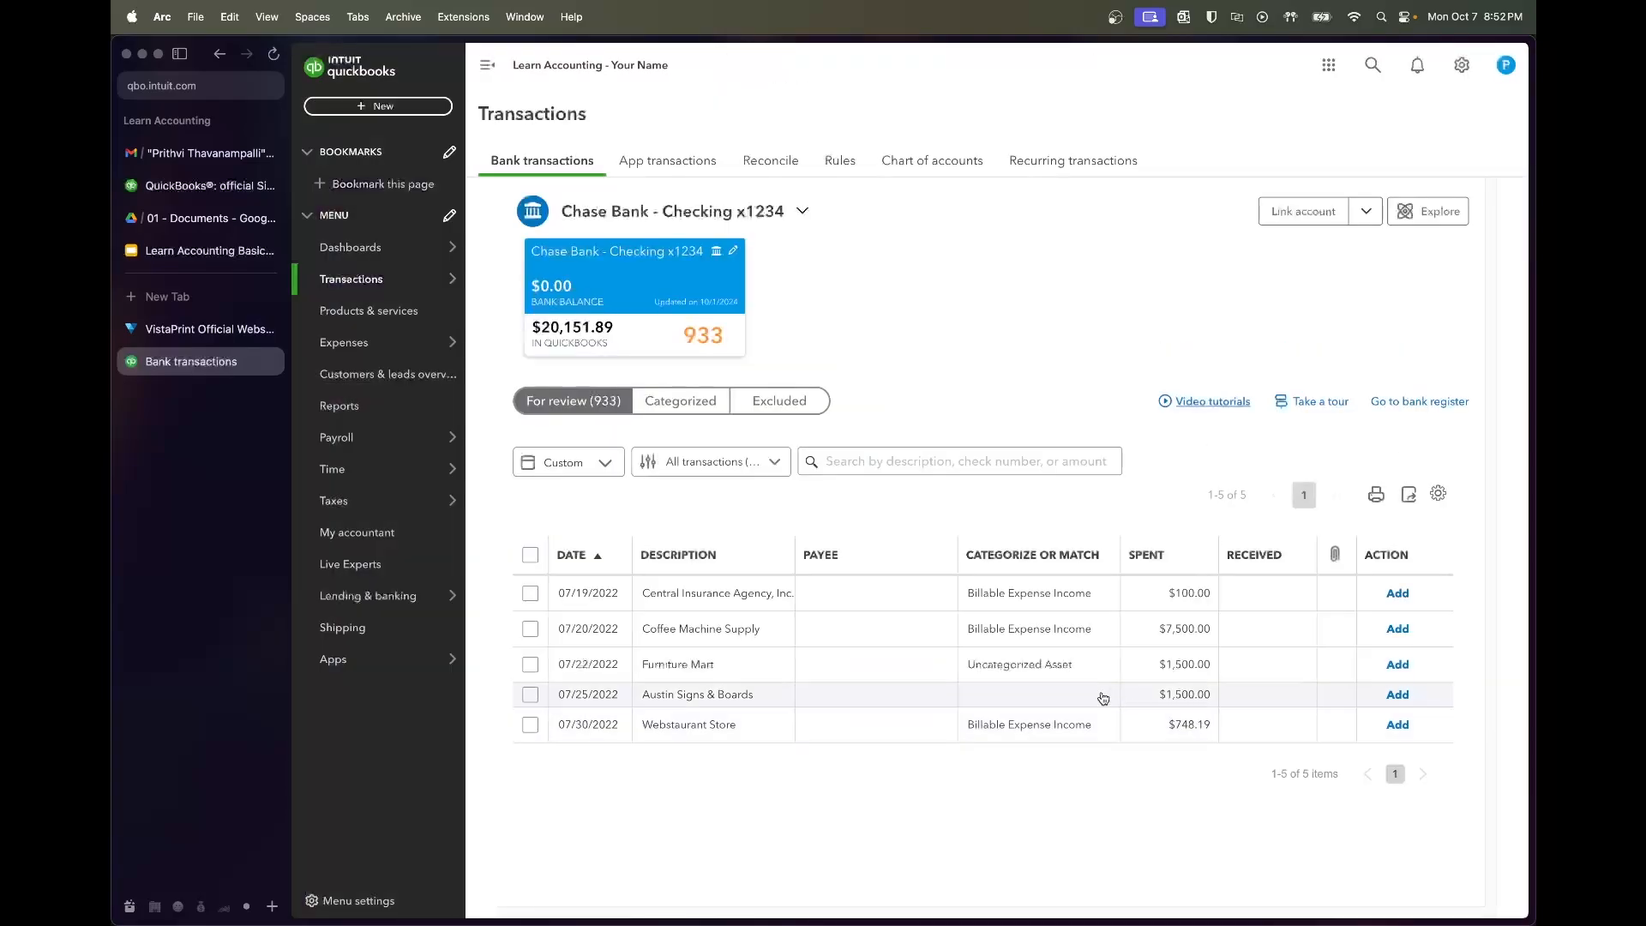
Create the vendor Central Insurance Agency as payee of the 07/19/2022 Central Insurance Agency, Inc. transaction
left_click(734, 593)
scroll(1092, 685, "down", 3)
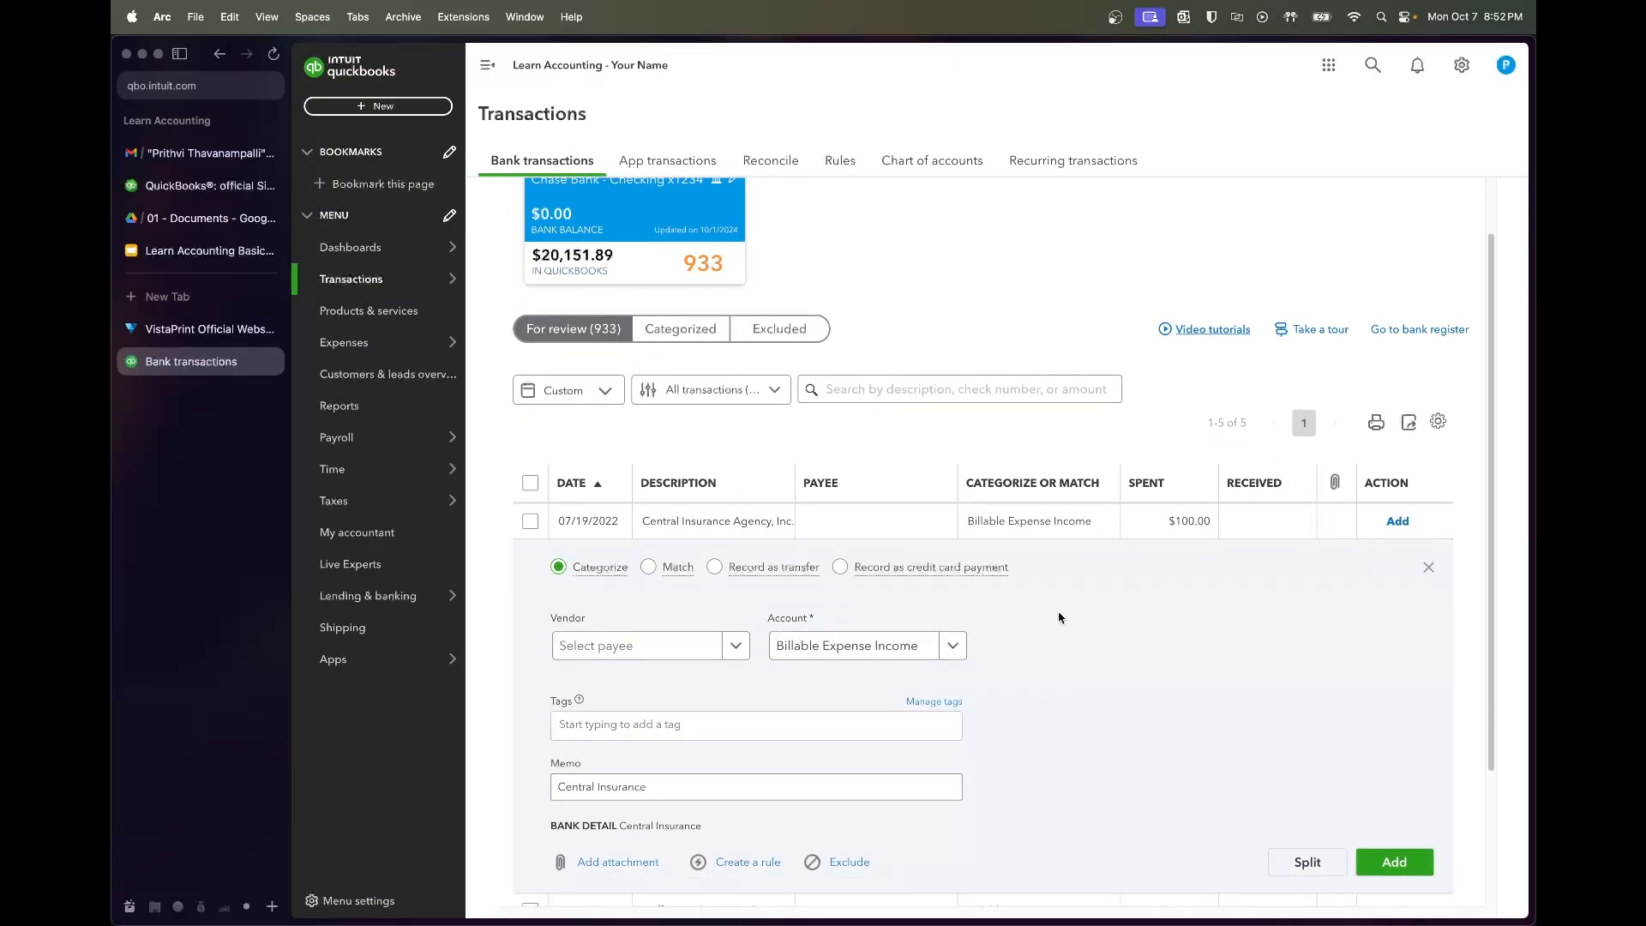
scroll(1060, 618, "down", 1)
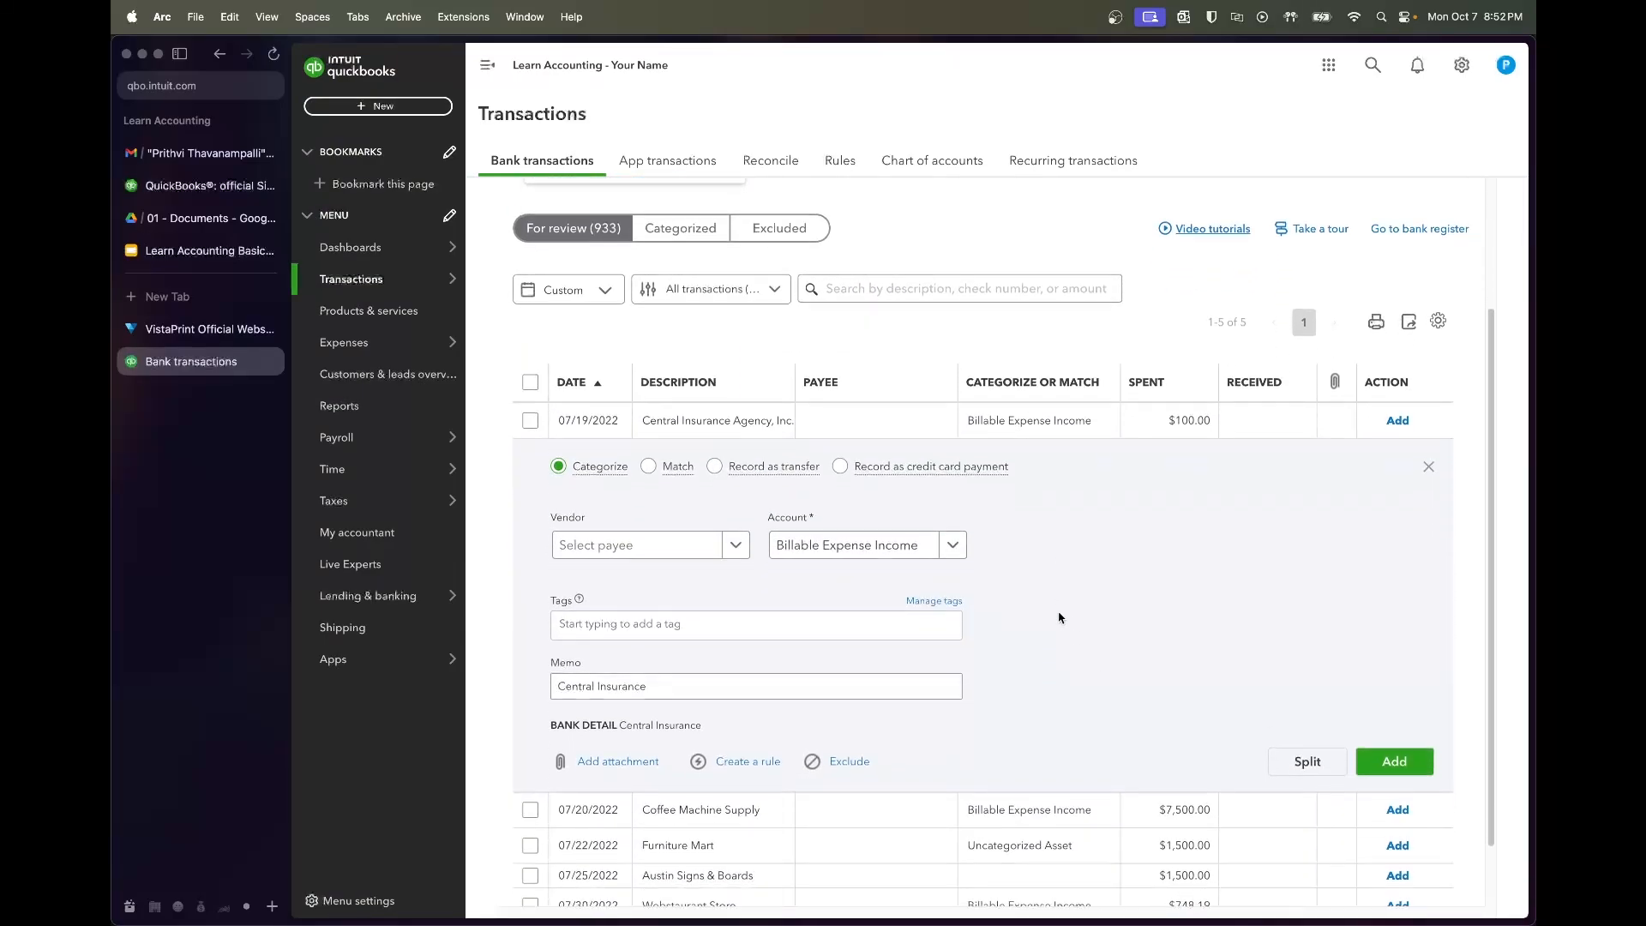
left_click(690, 548)
type("Central insurance")
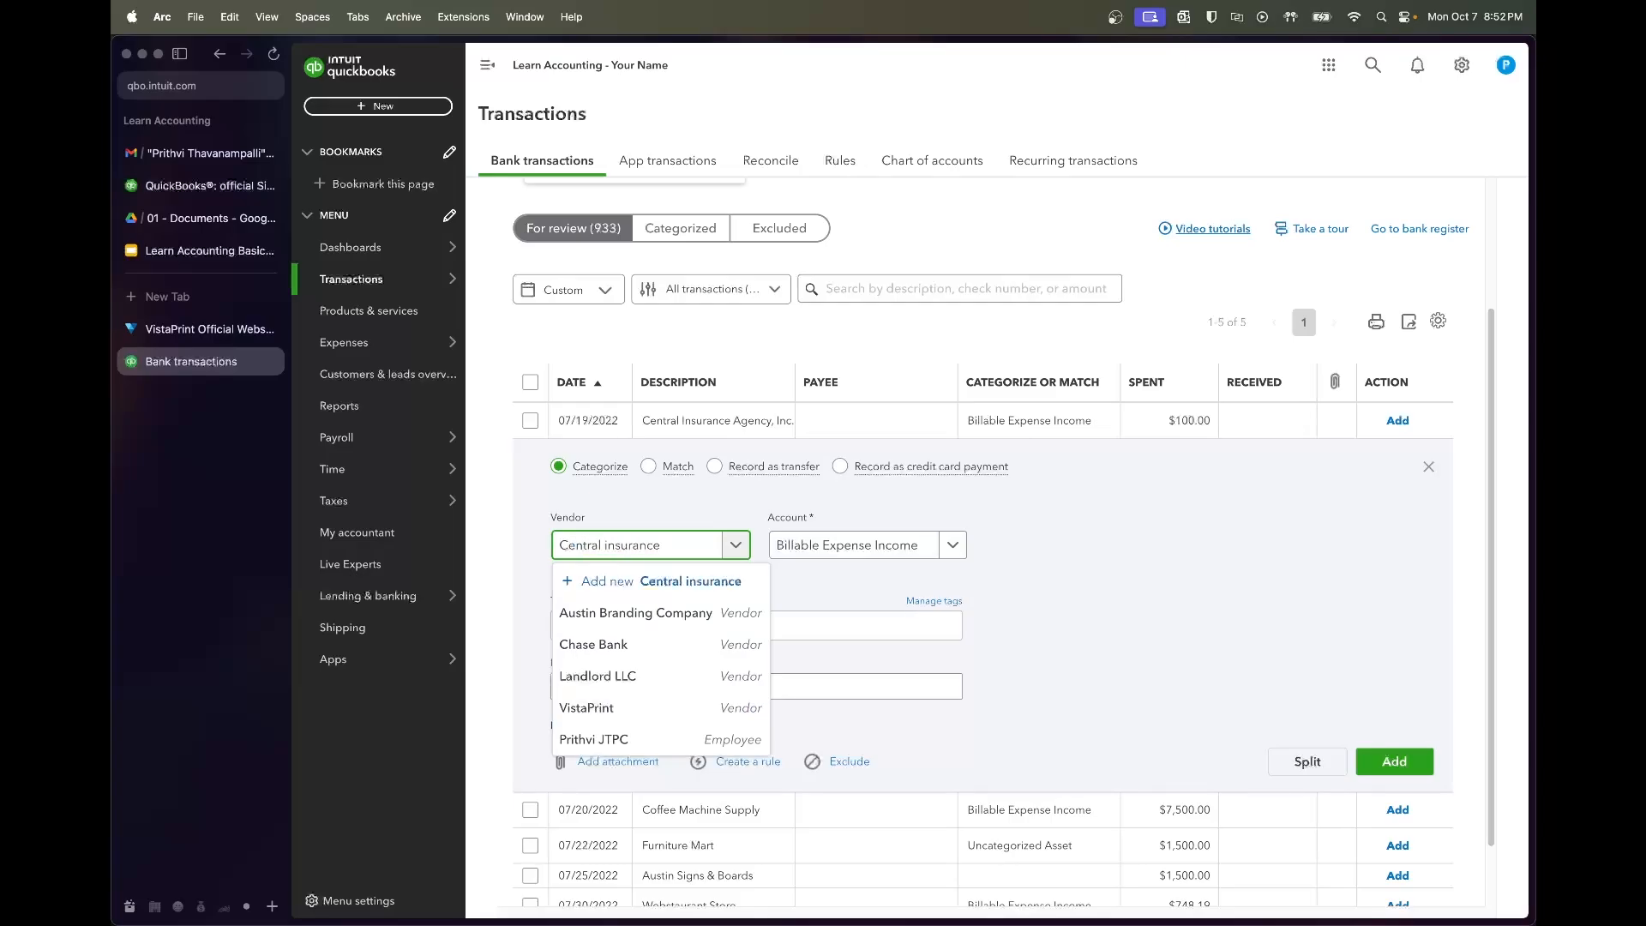
key("alt+shift+Left")
type("I")
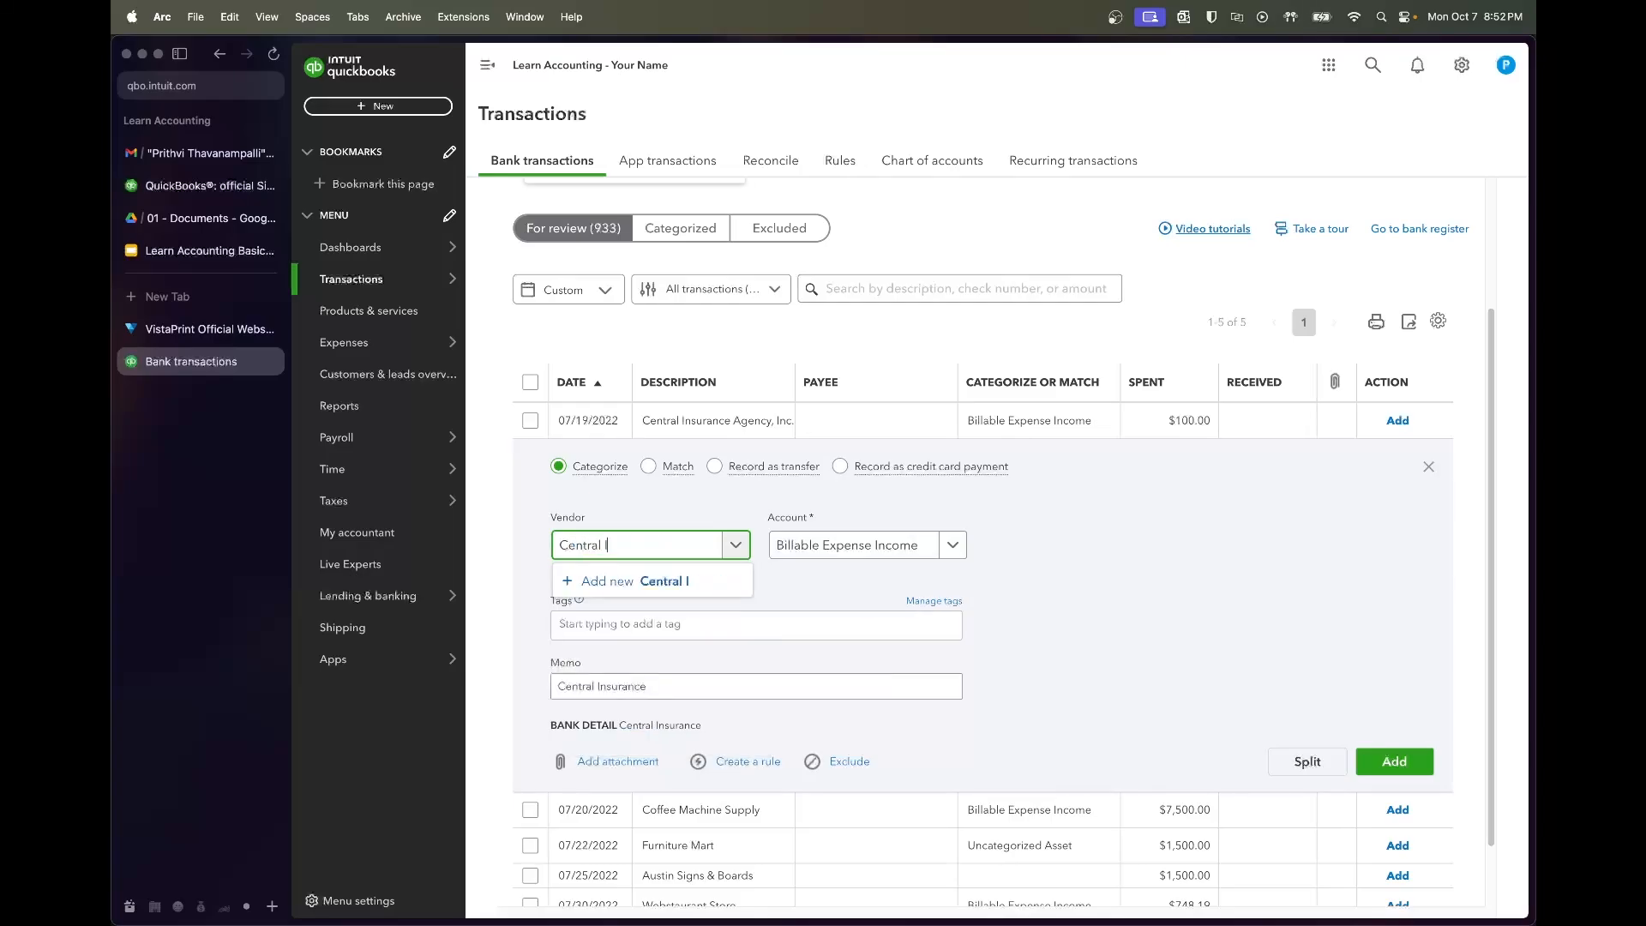
type("nsurance Agency")
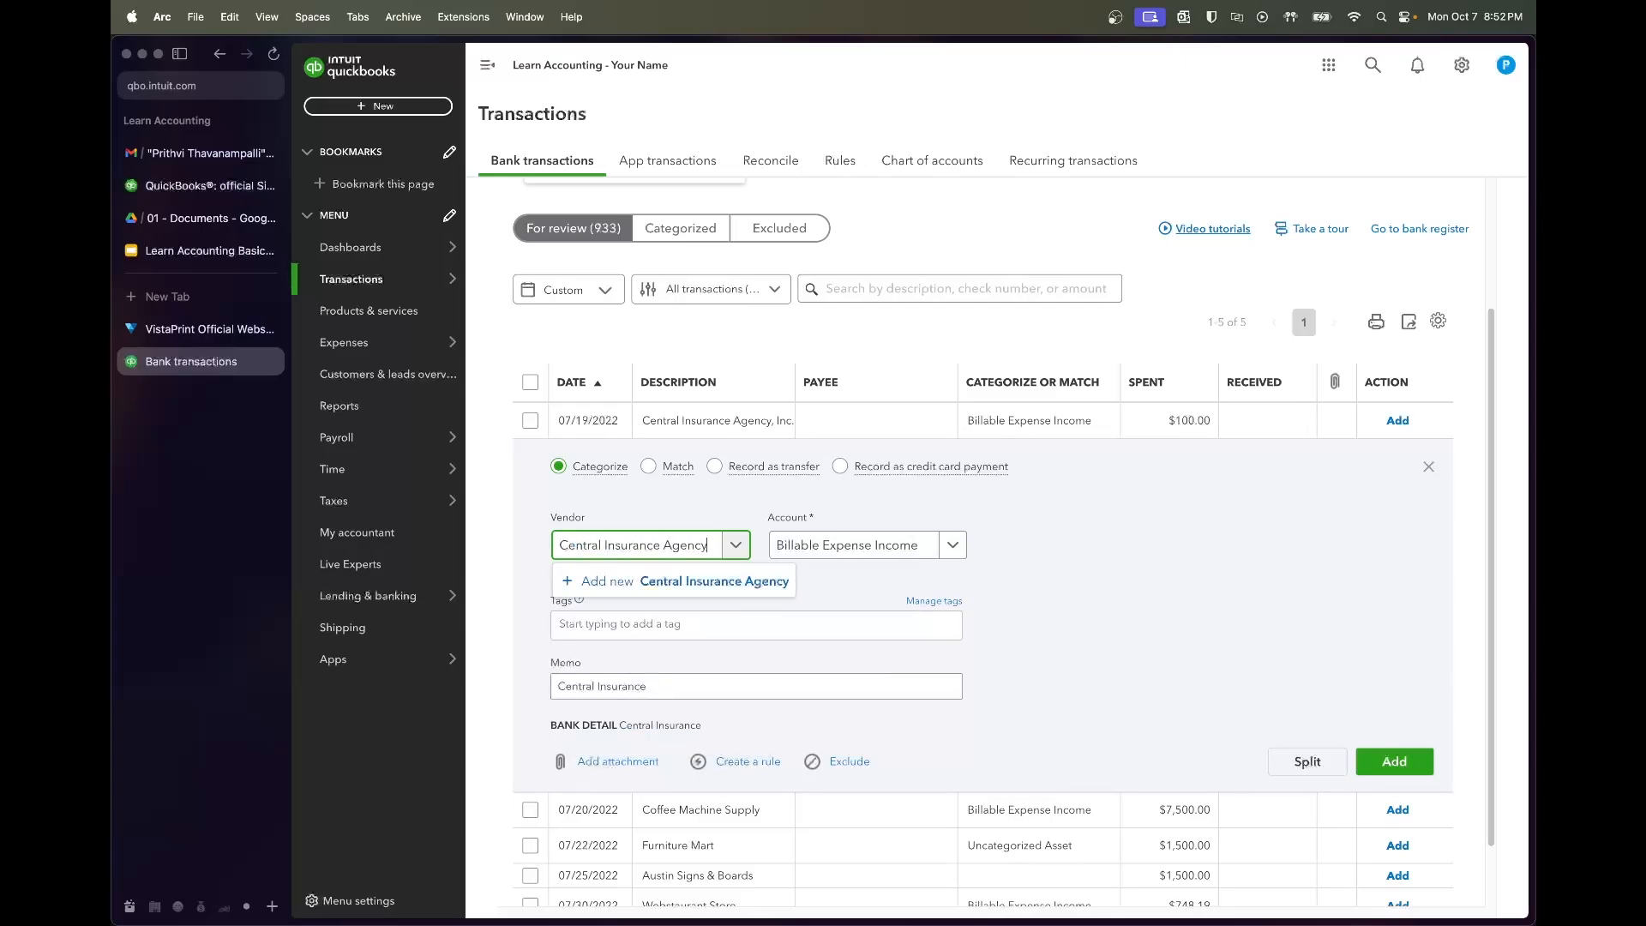
left_click(680, 583)
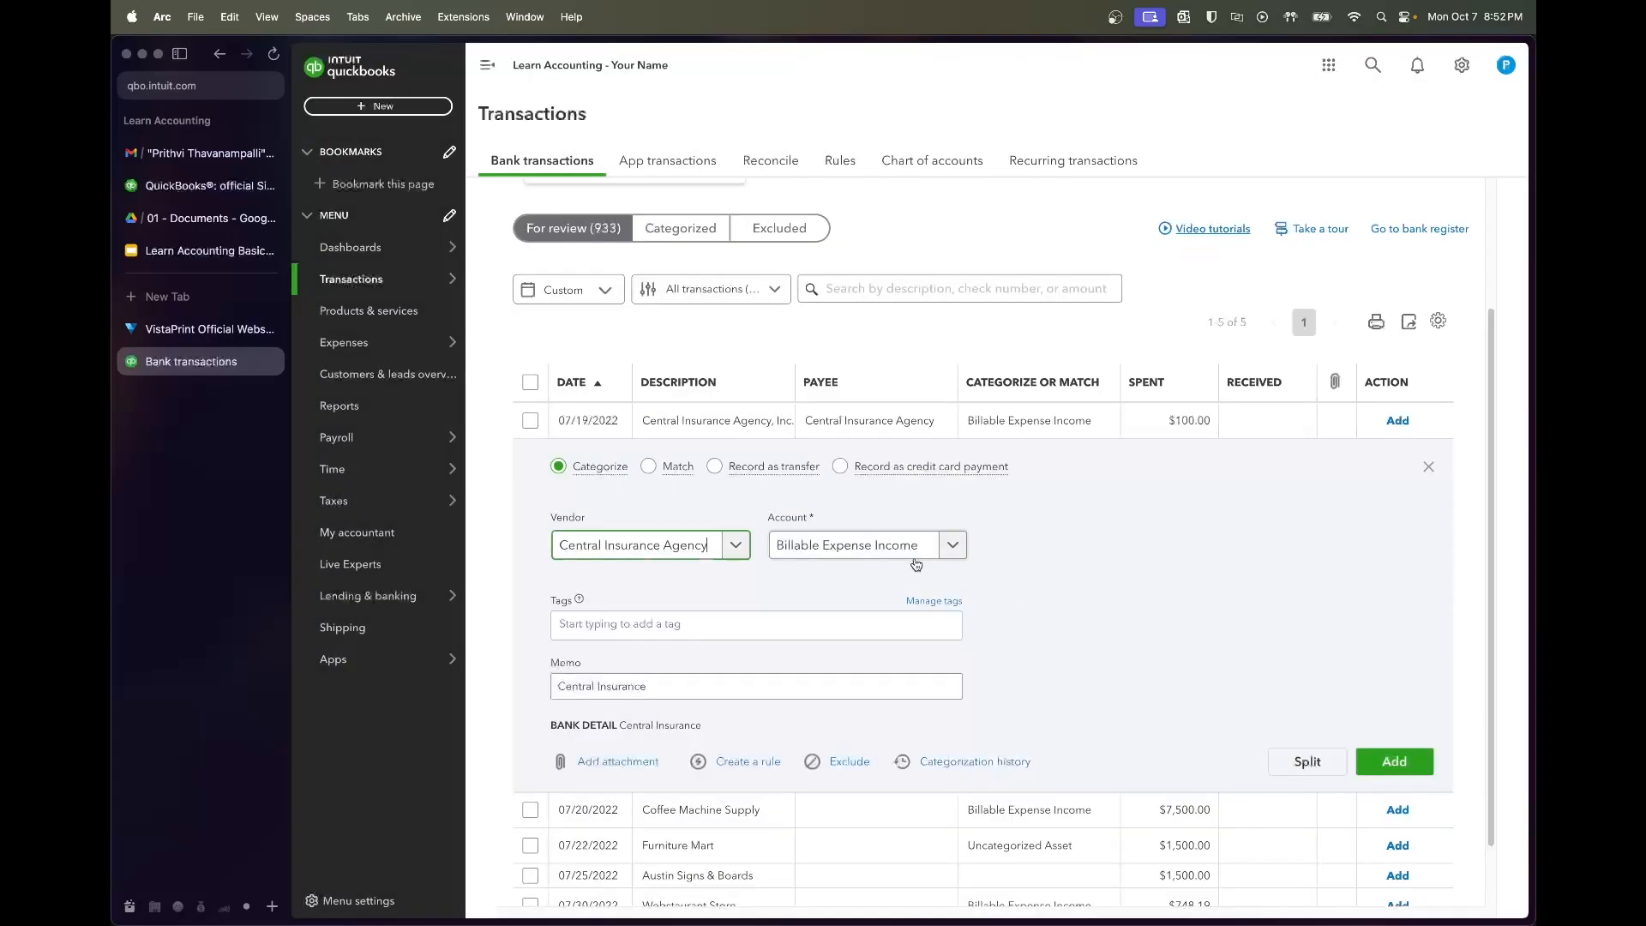
Categorize the Central Insurance Agency transaction under Insurance Expense and add it to the books
left_click(849, 545)
type("insurance")
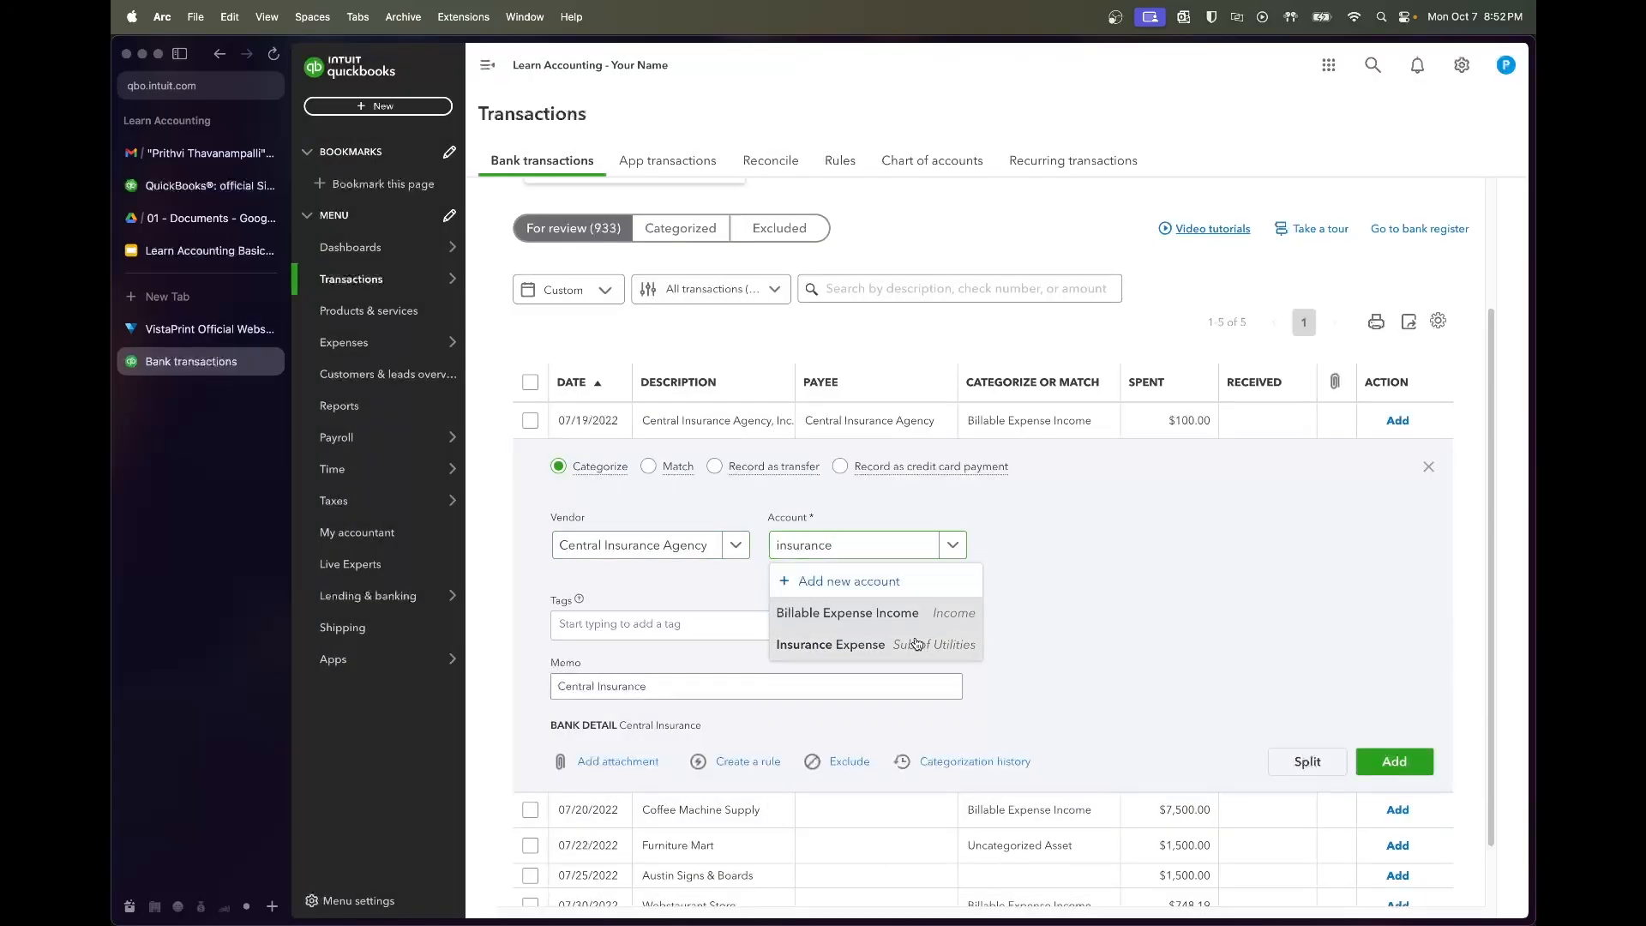
left_click(836, 644)
left_click(1405, 762)
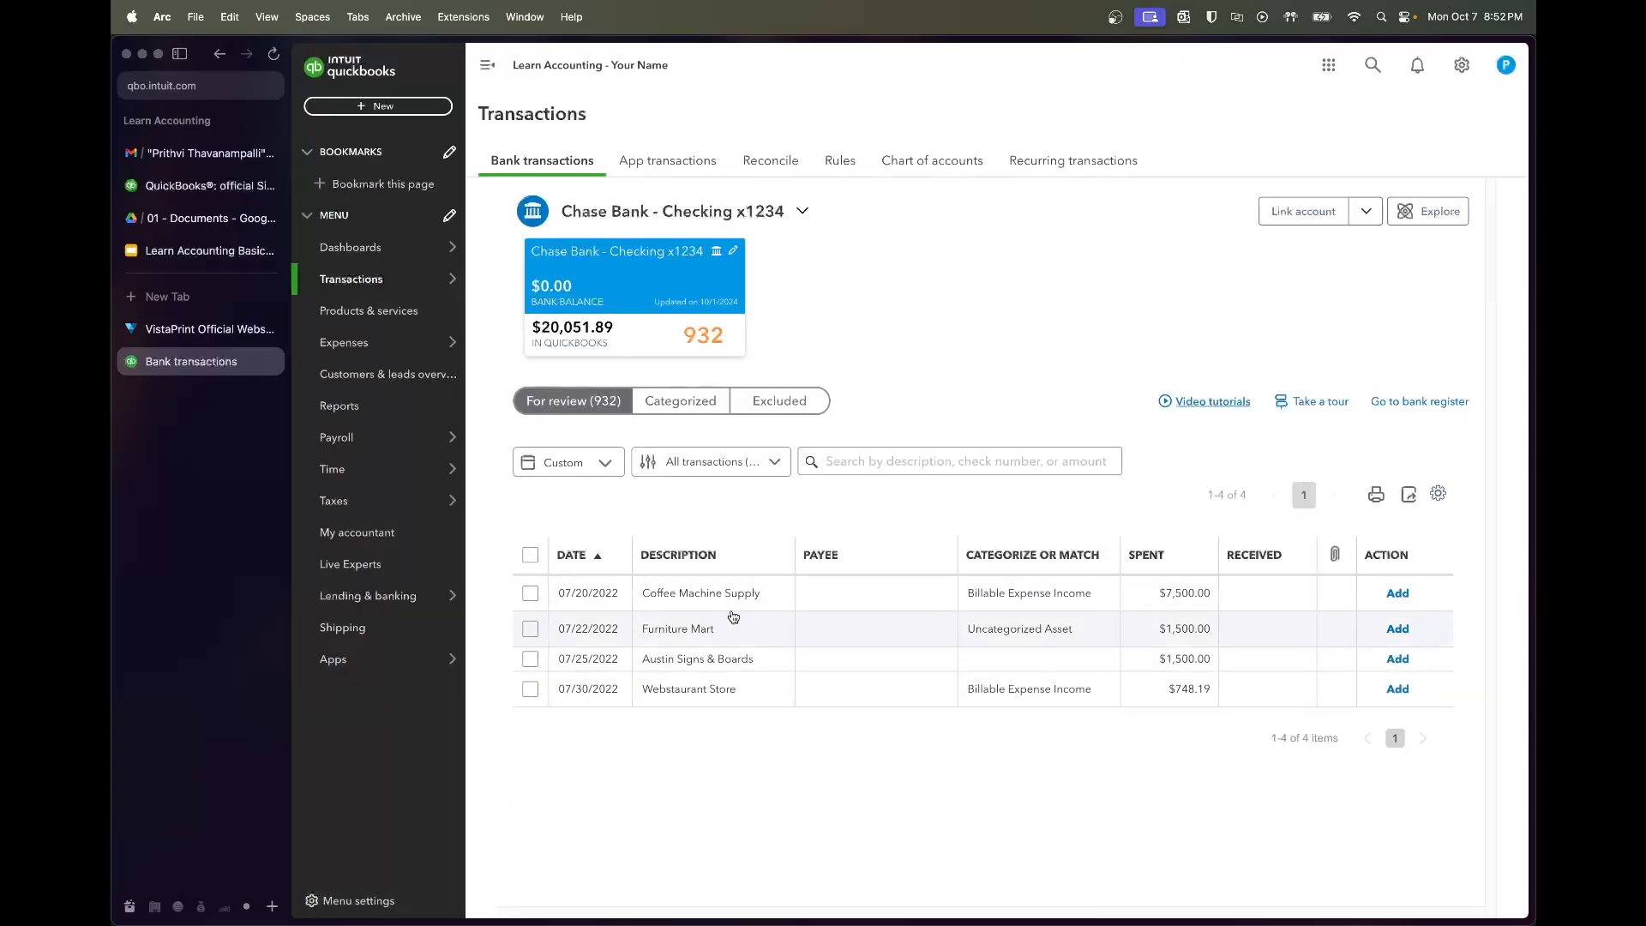
Create the vendor Coffee Machine Supply as payee of the 07/20/2022 Coffee Machine Supply transaction
left_click(744, 592)
scroll(1224, 739, "down", 2)
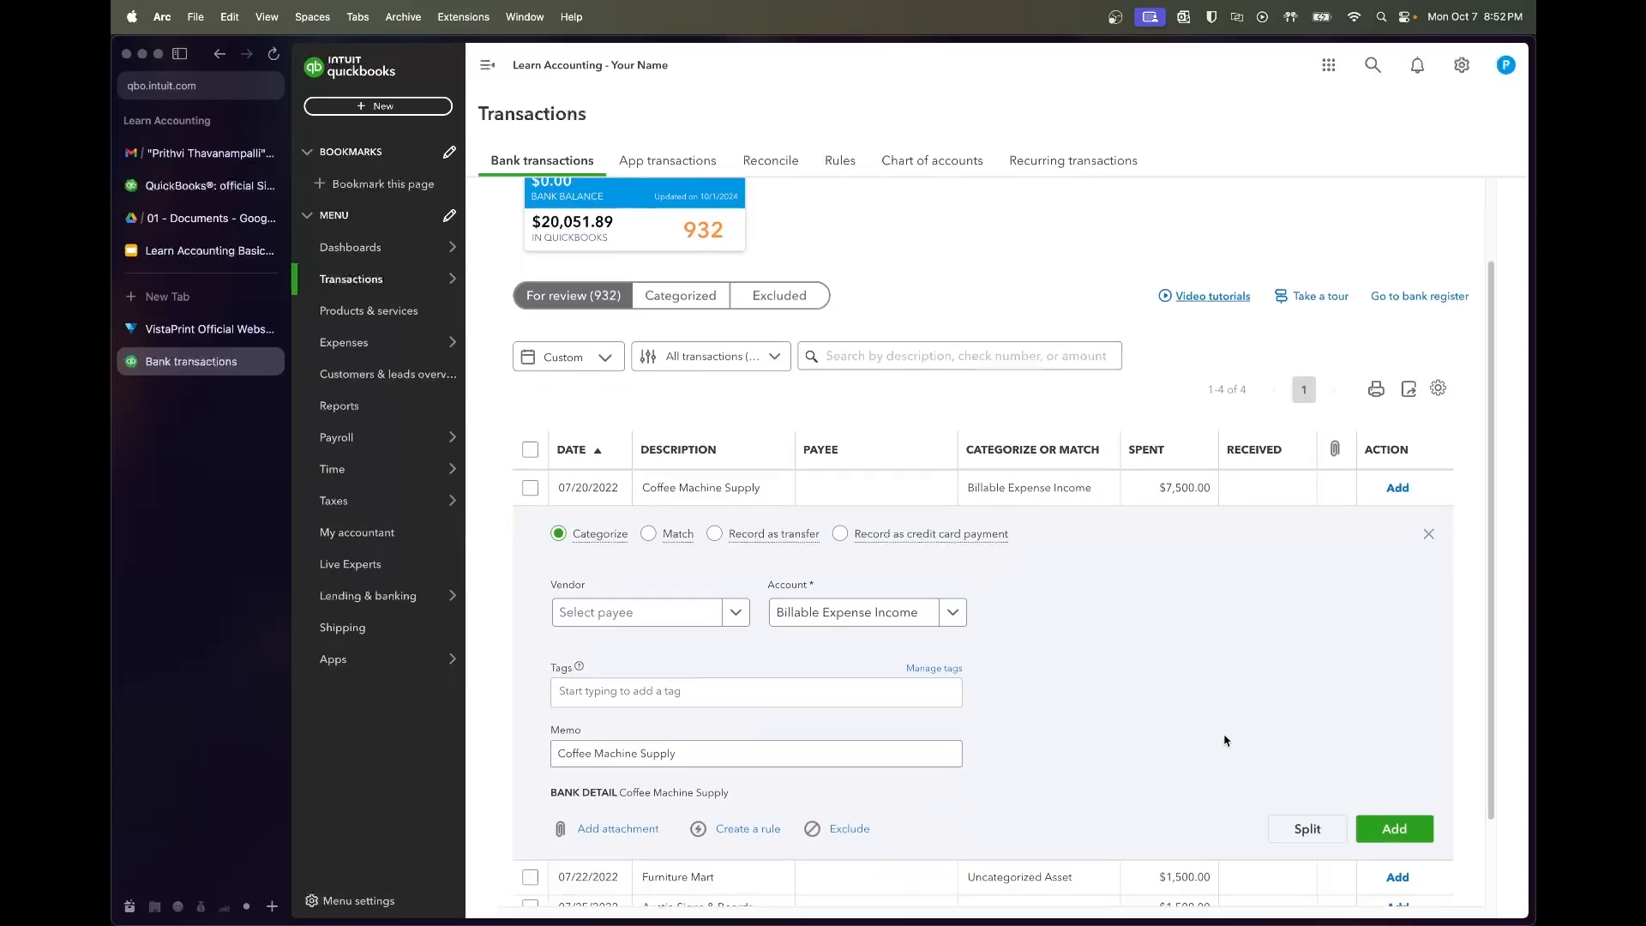
scroll(1224, 740, "down", 1)
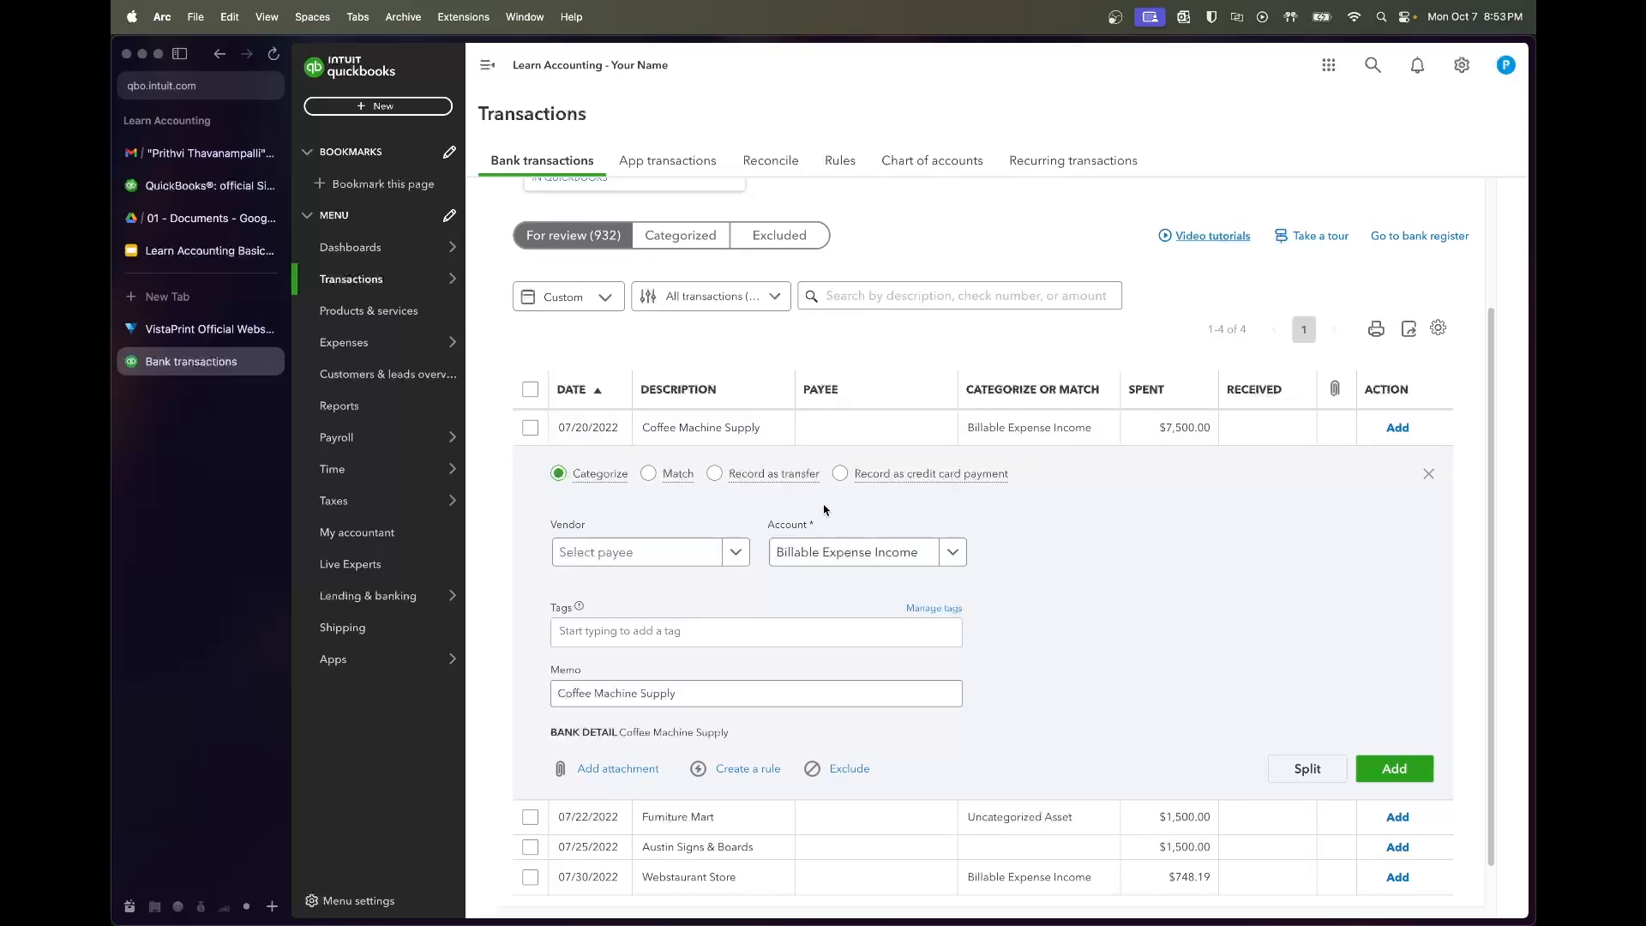
left_click(668, 561)
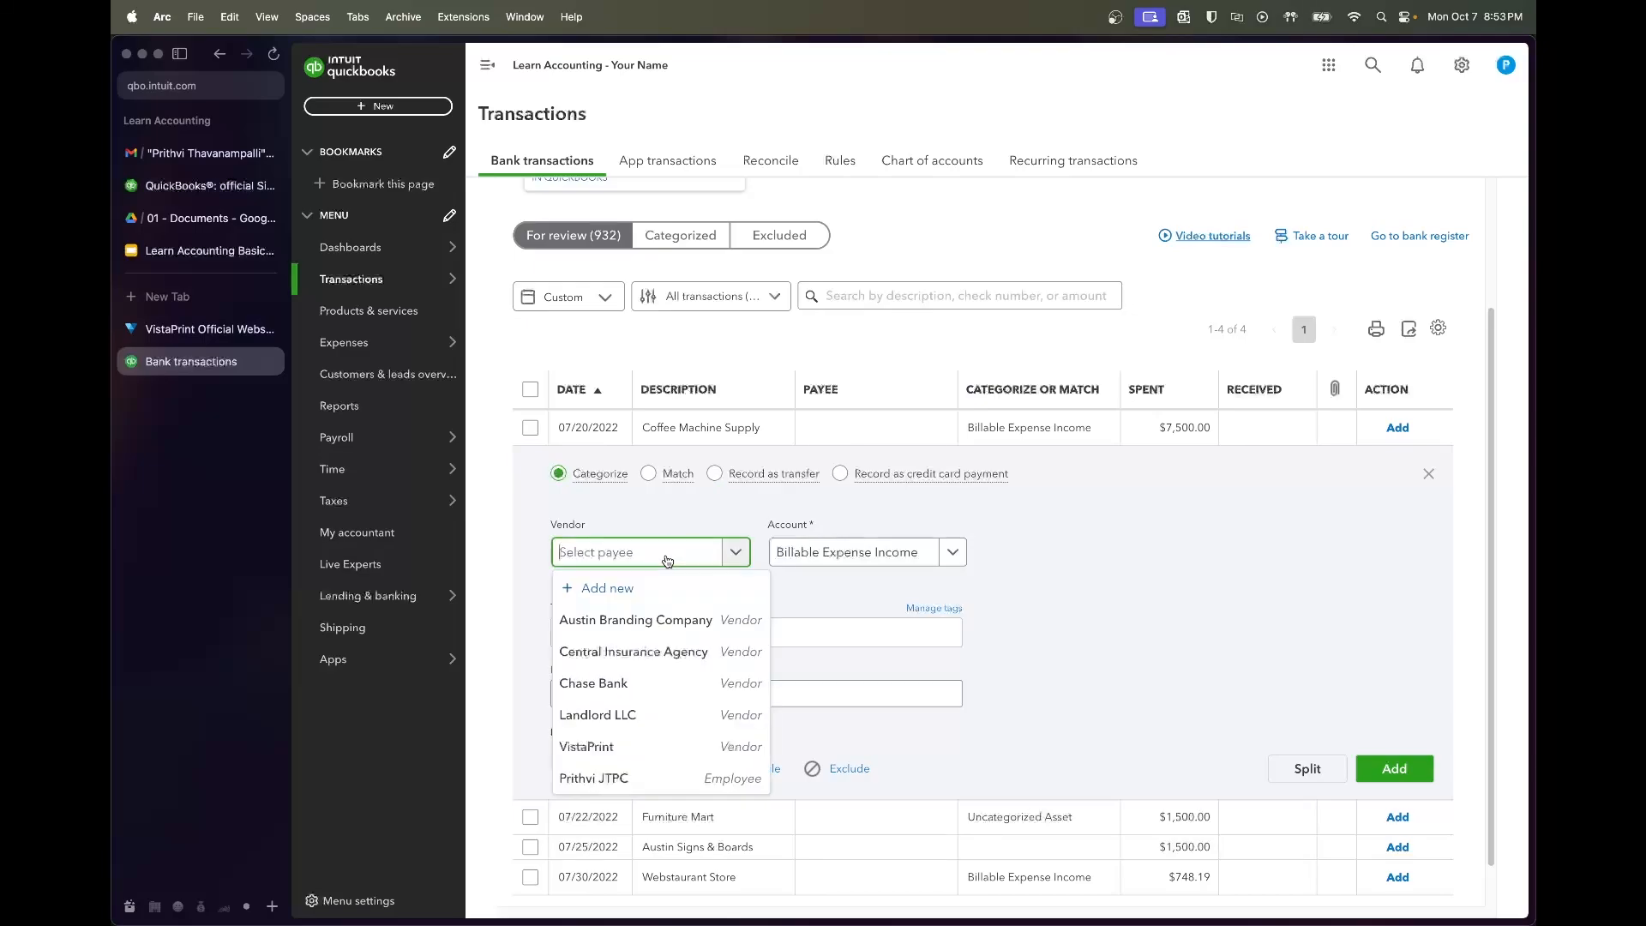
type("Coffee Machine")
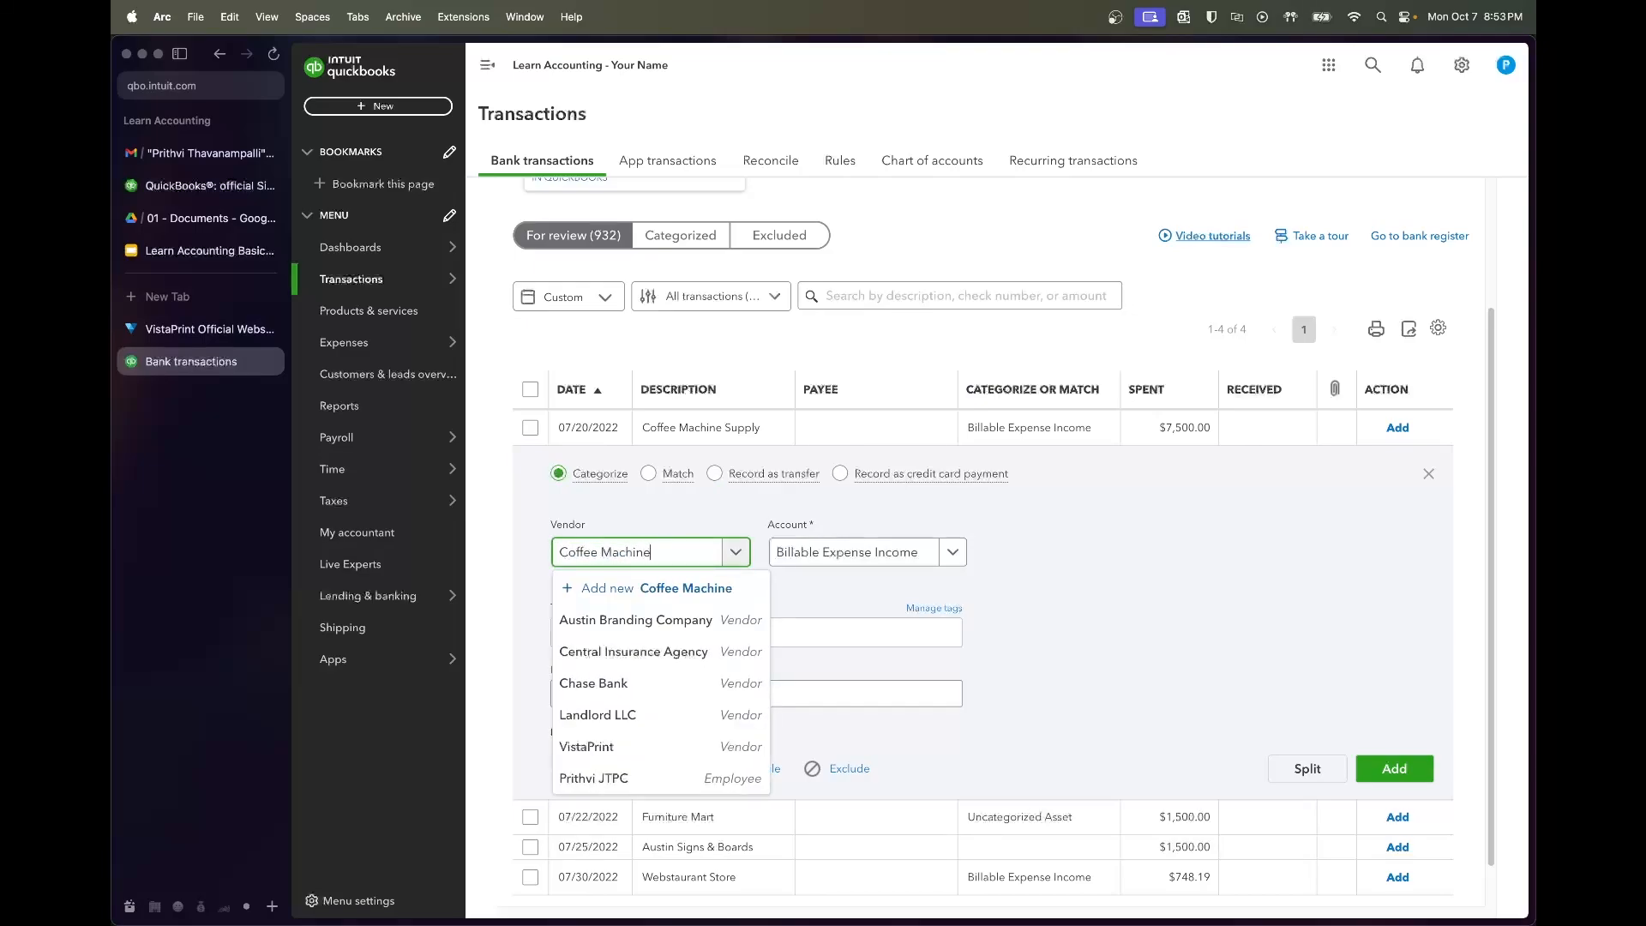
type(" Supply")
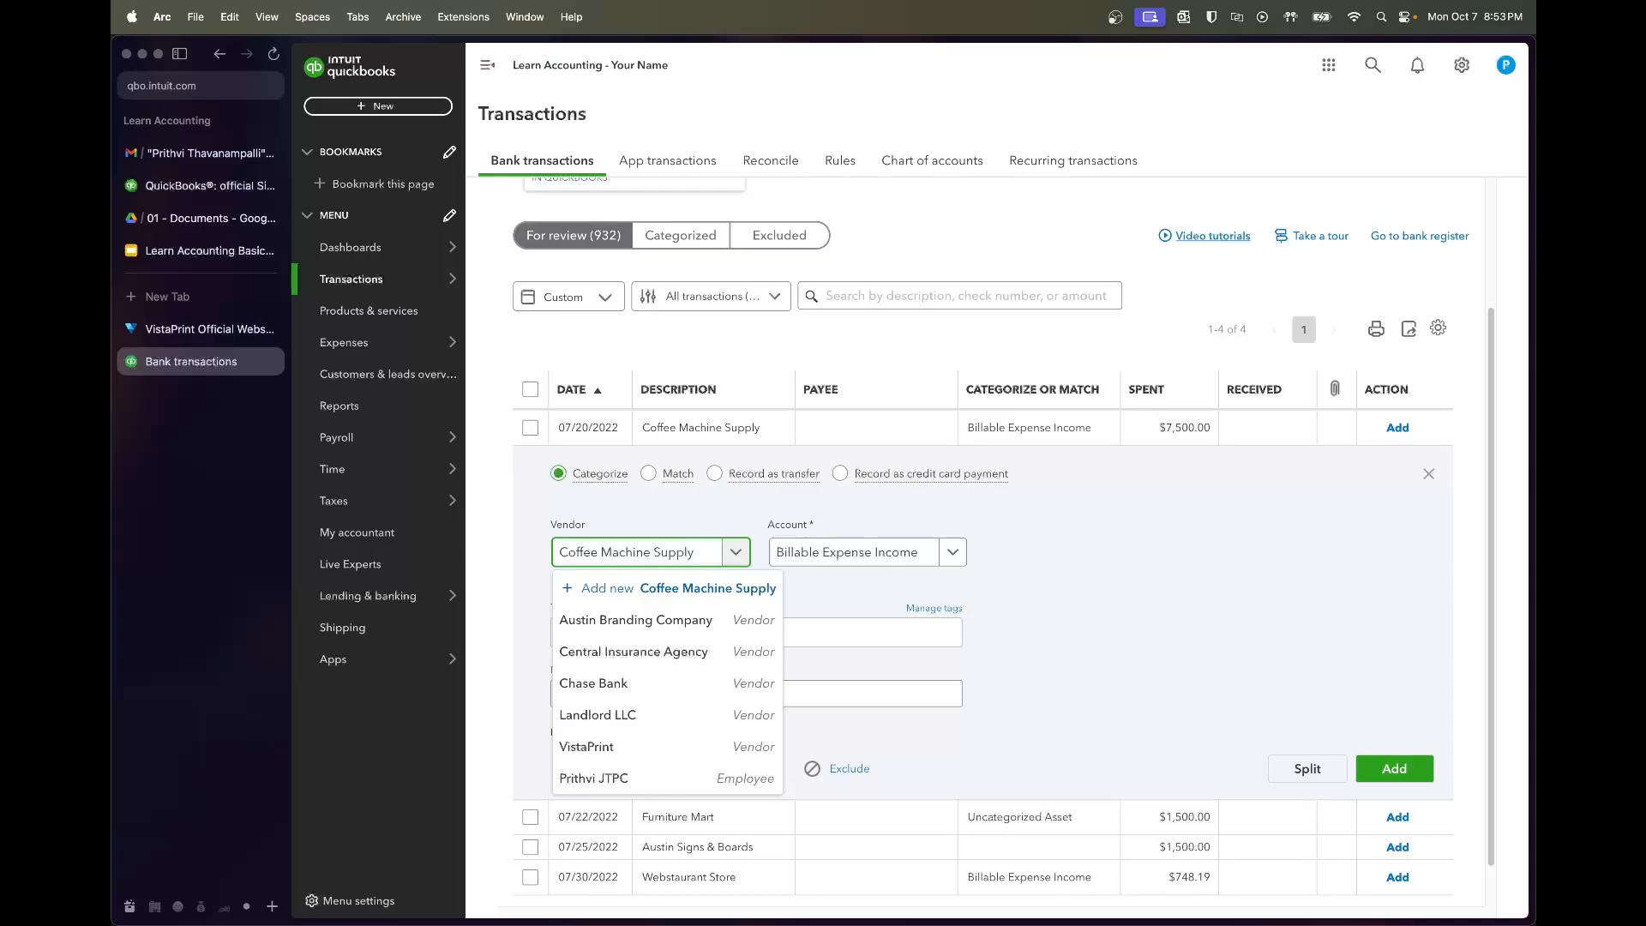
left_click(674, 586)
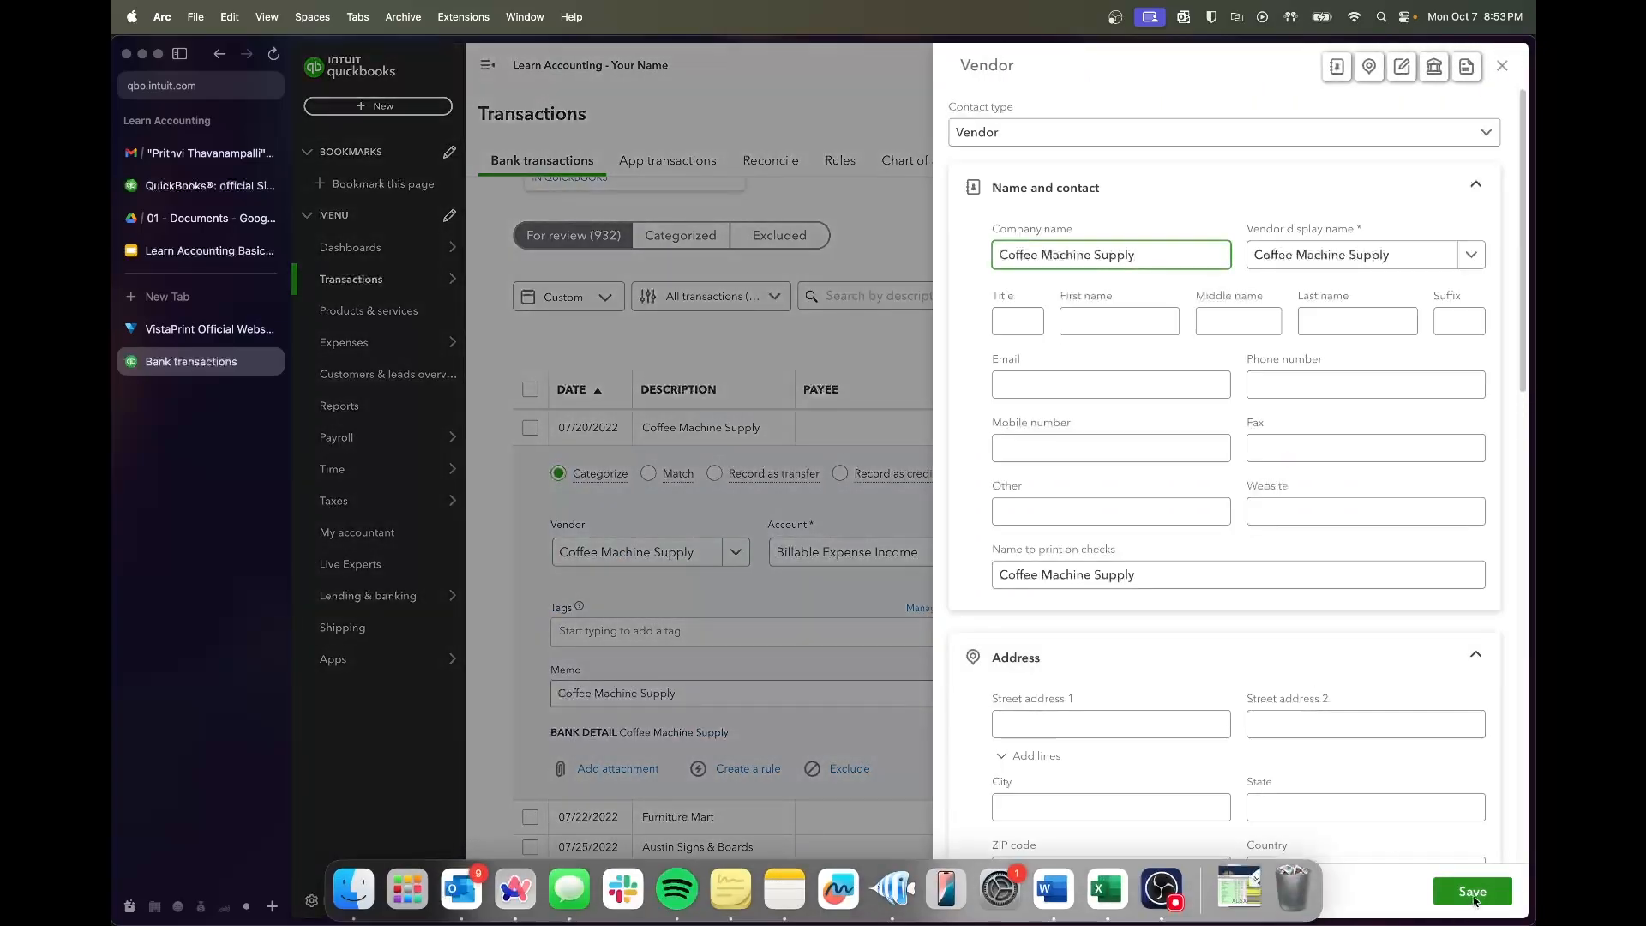
left_click(1467, 891)
Categorize the Coffee Machine Supply transaction under the Equipment fixed asset account and add it to the books
left_click(857, 552)
type("equipm")
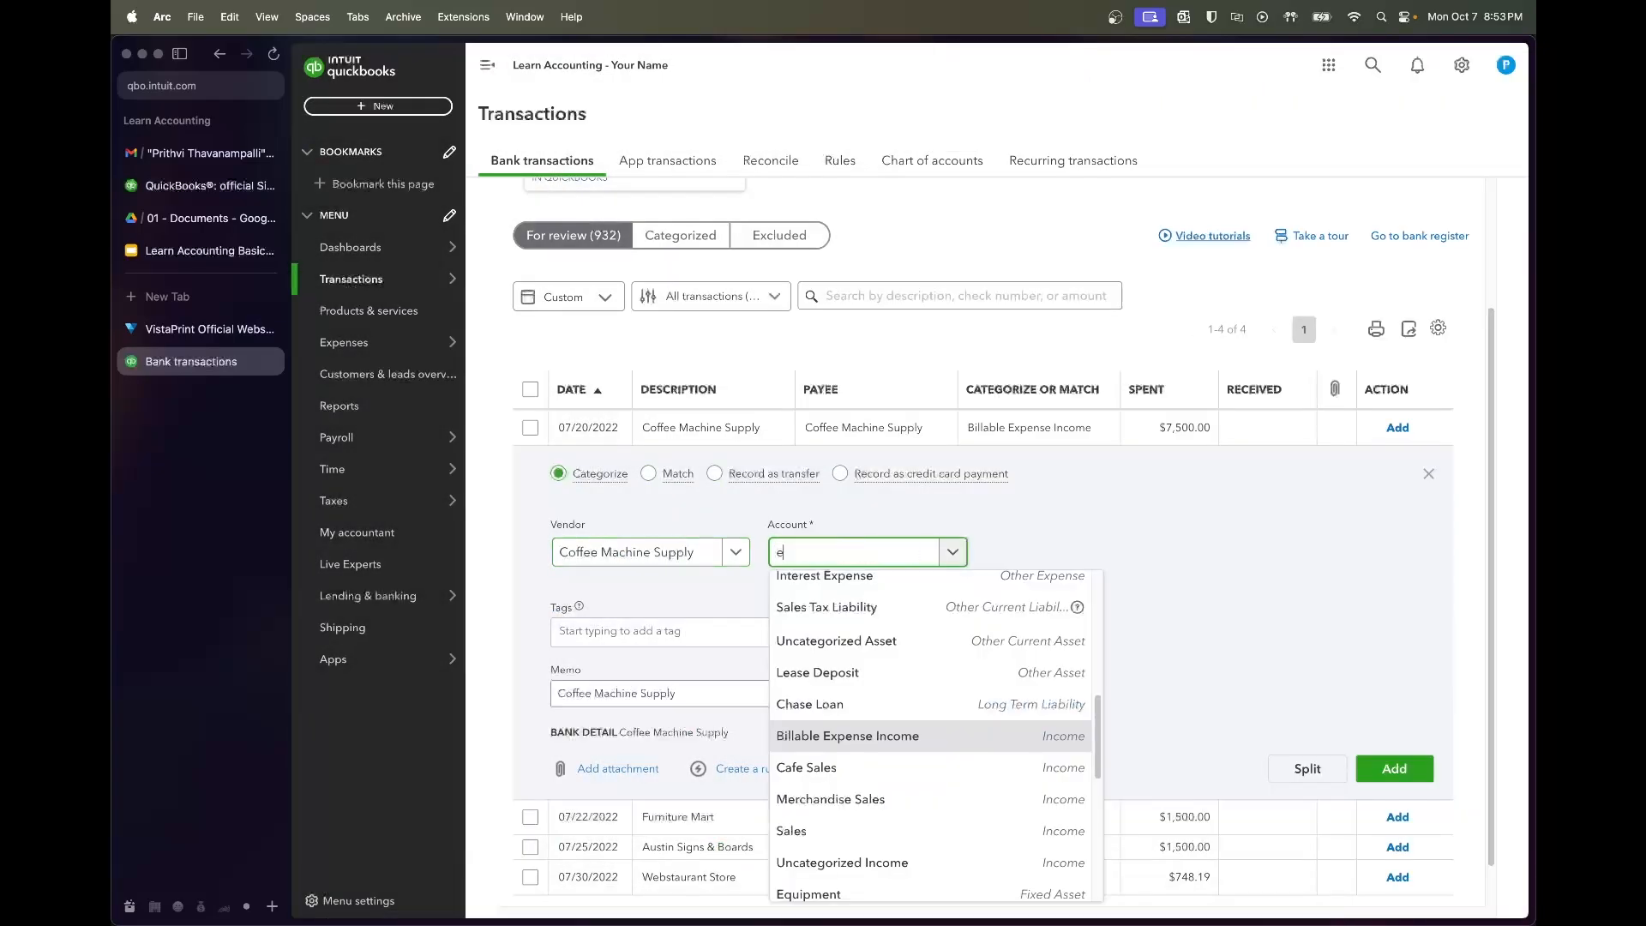
type("ent")
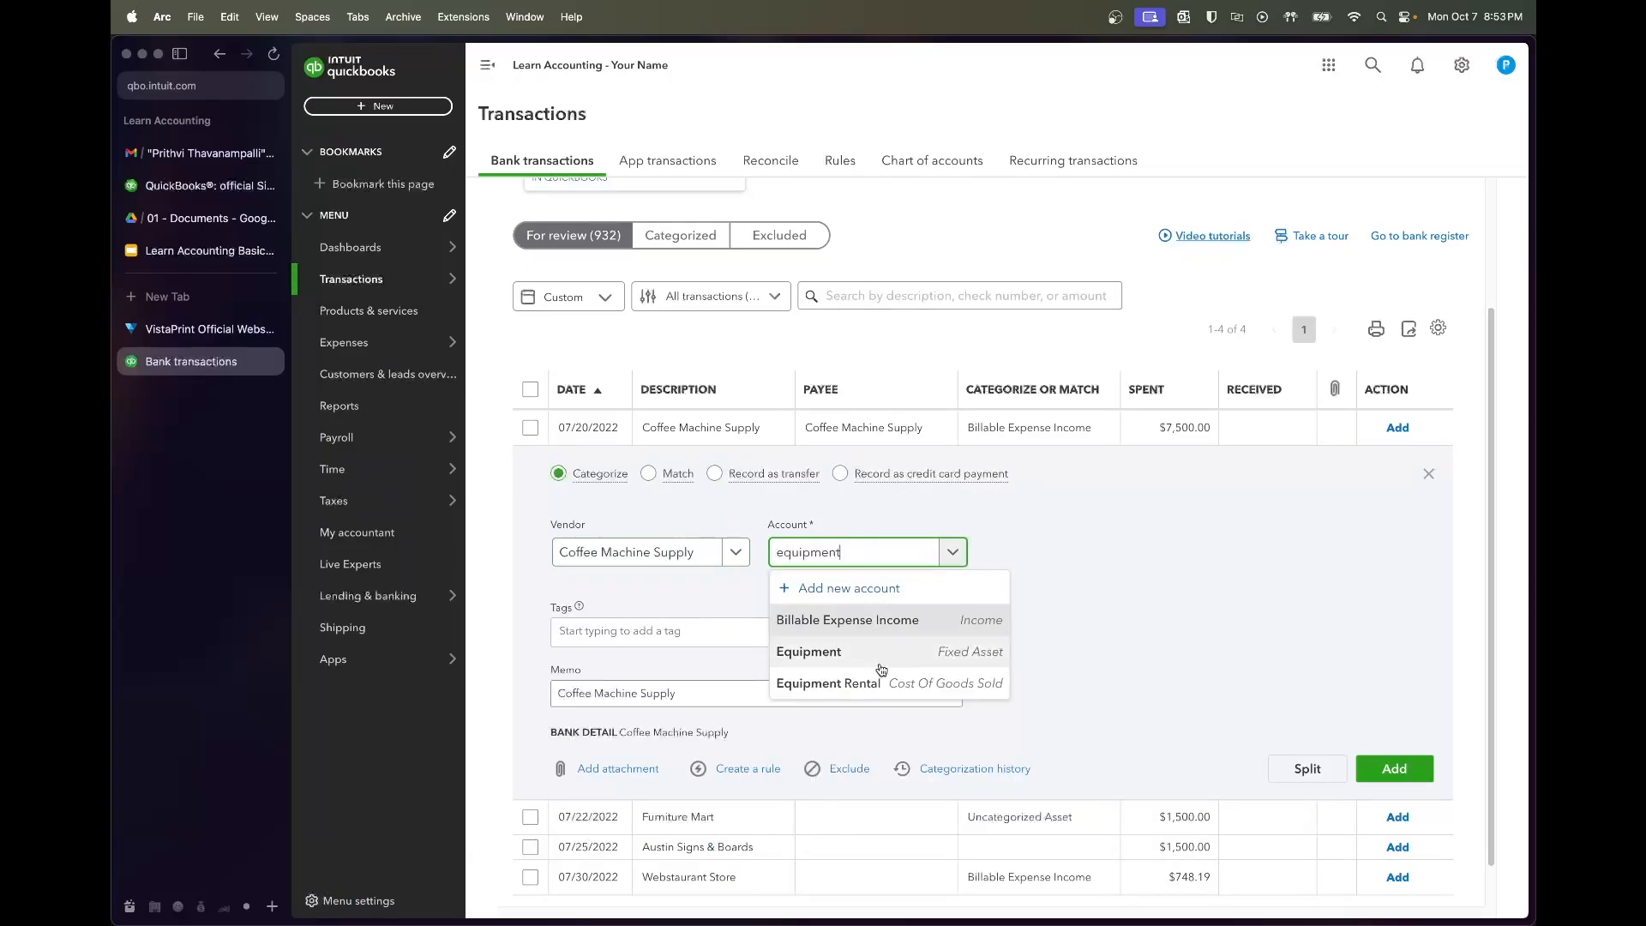
left_click(881, 669)
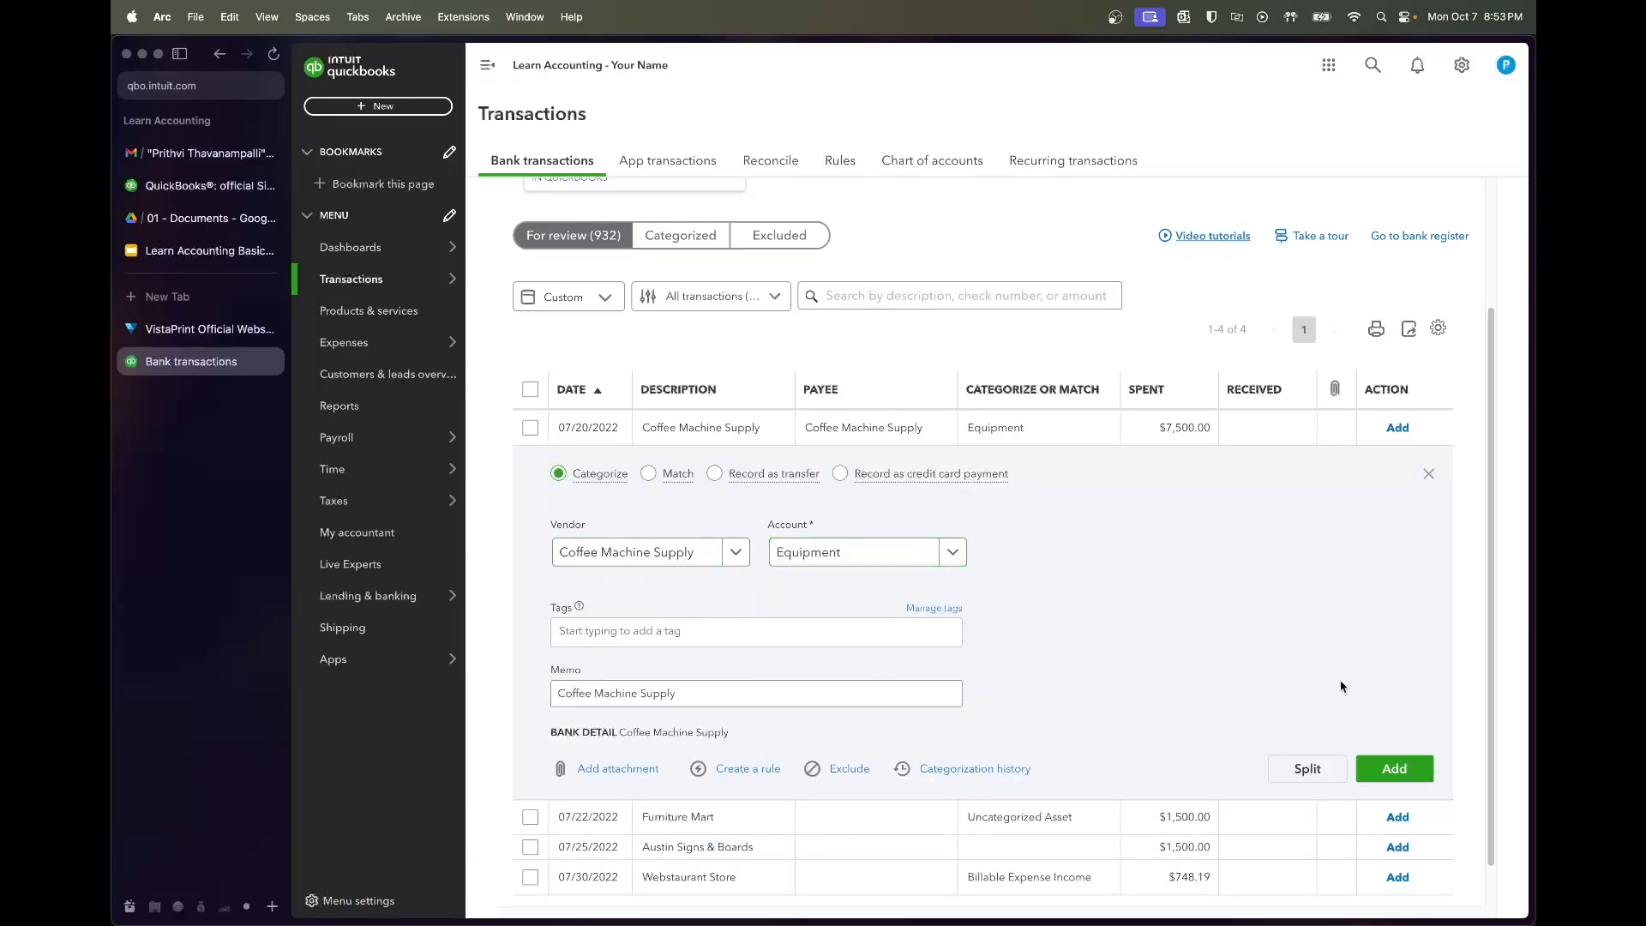
left_click(1398, 766)
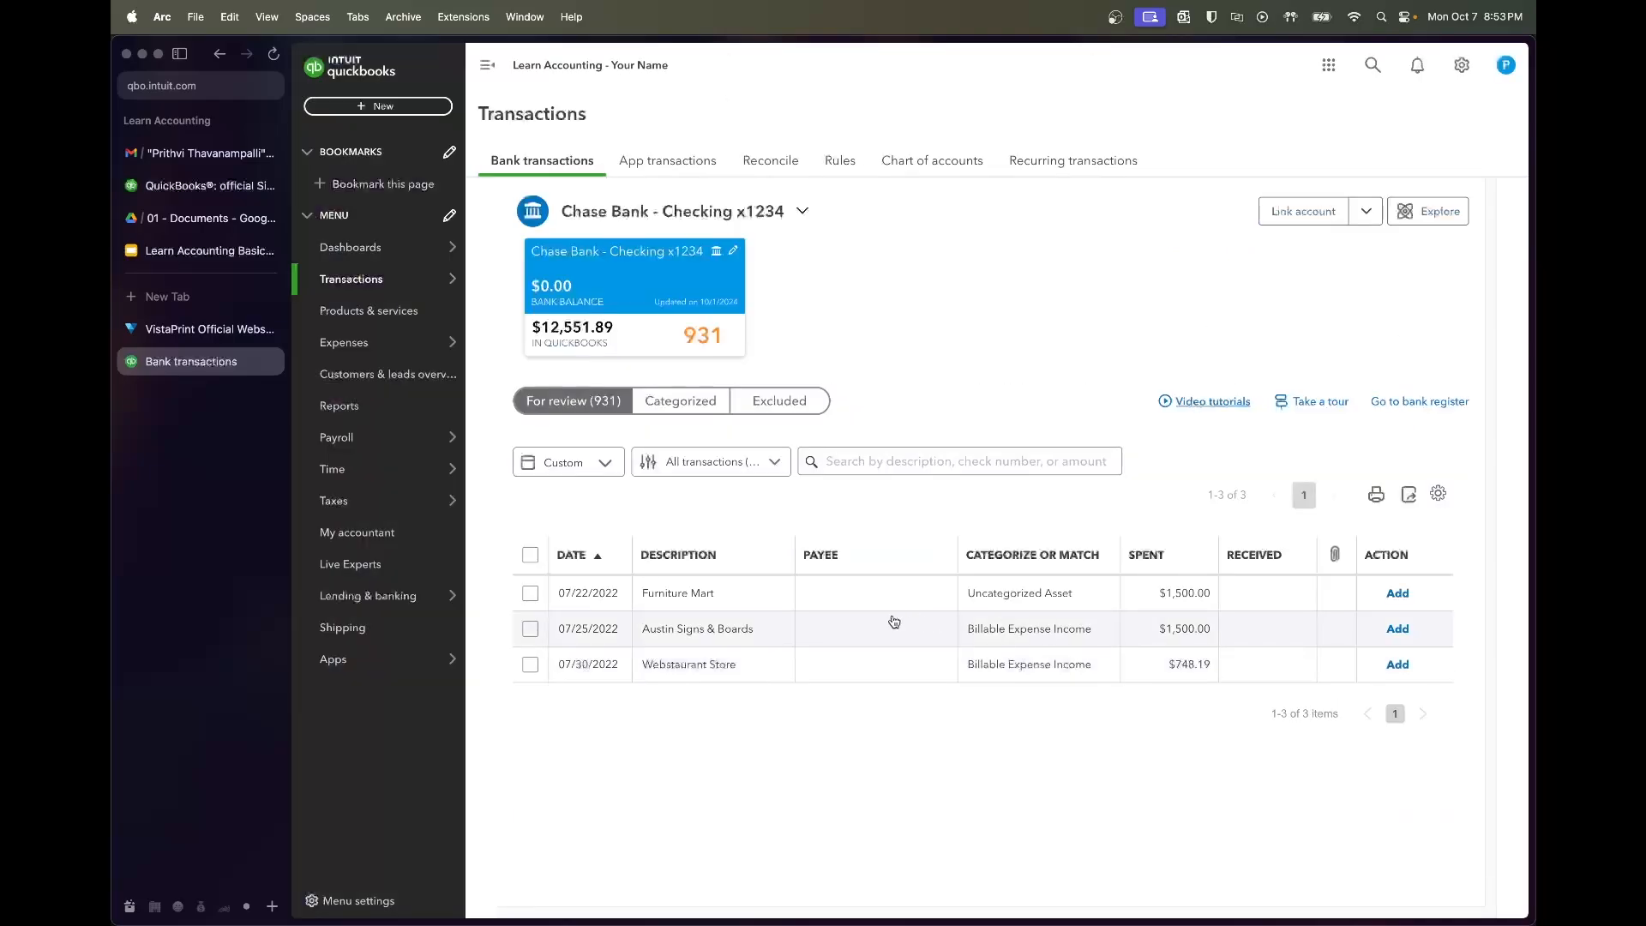
Create the vendor Furniture Mart as payee of the 07/22/2022 Furniture Mart transaction
left_click(777, 606)
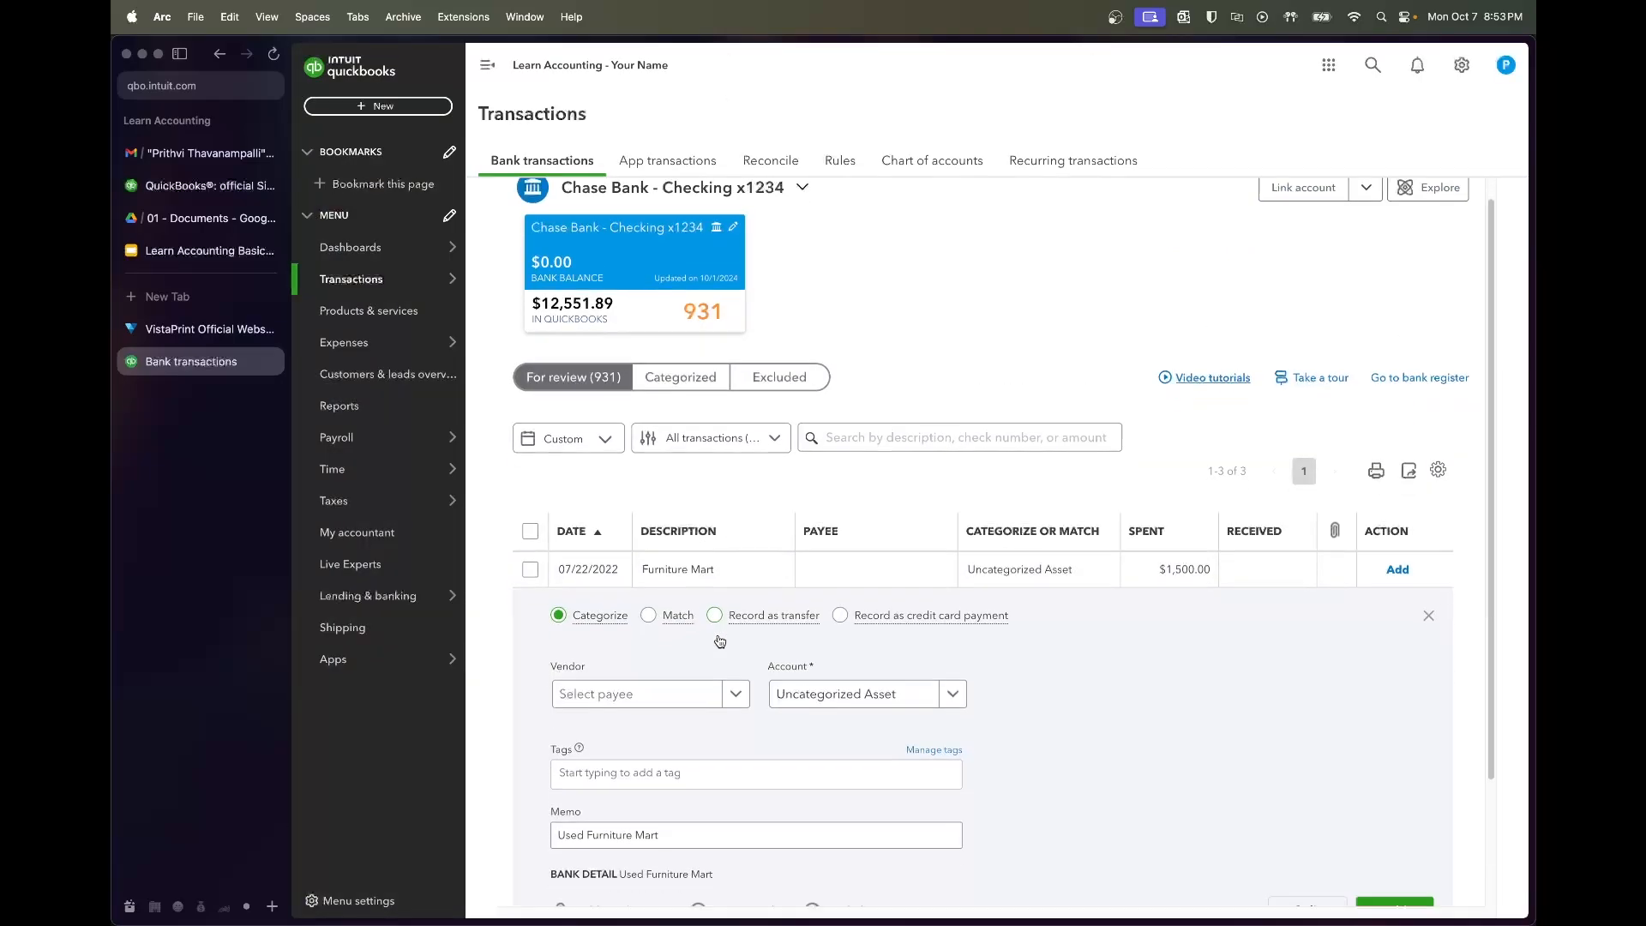
left_click(639, 649)
type("Furn")
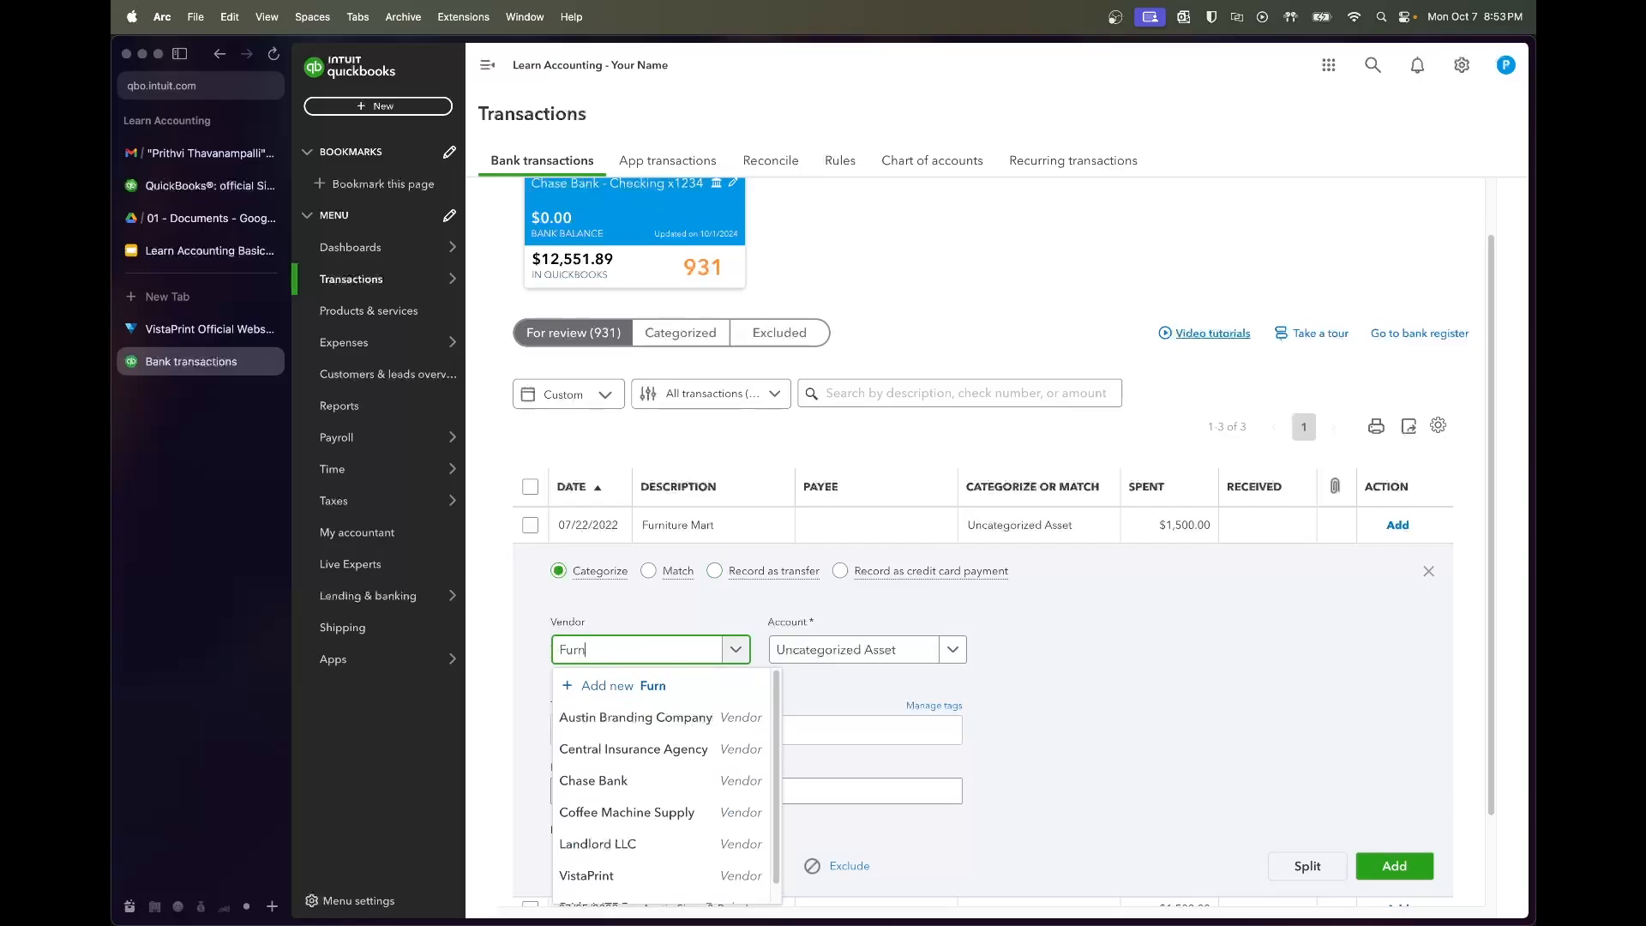
type("iture Mart")
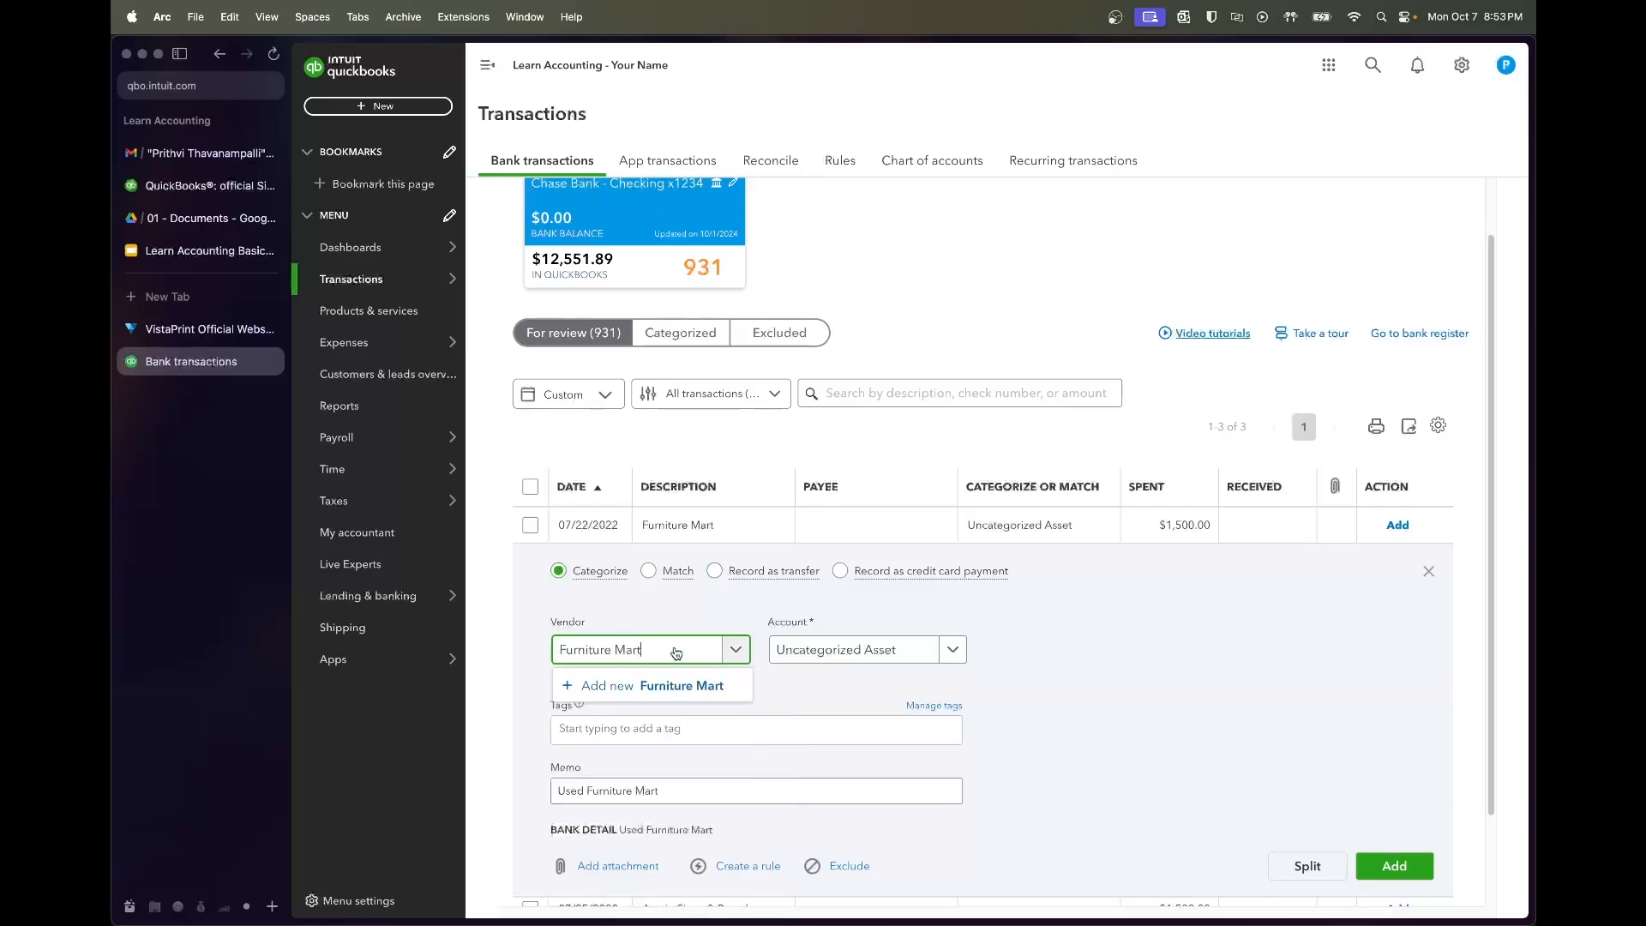
left_click(651, 686)
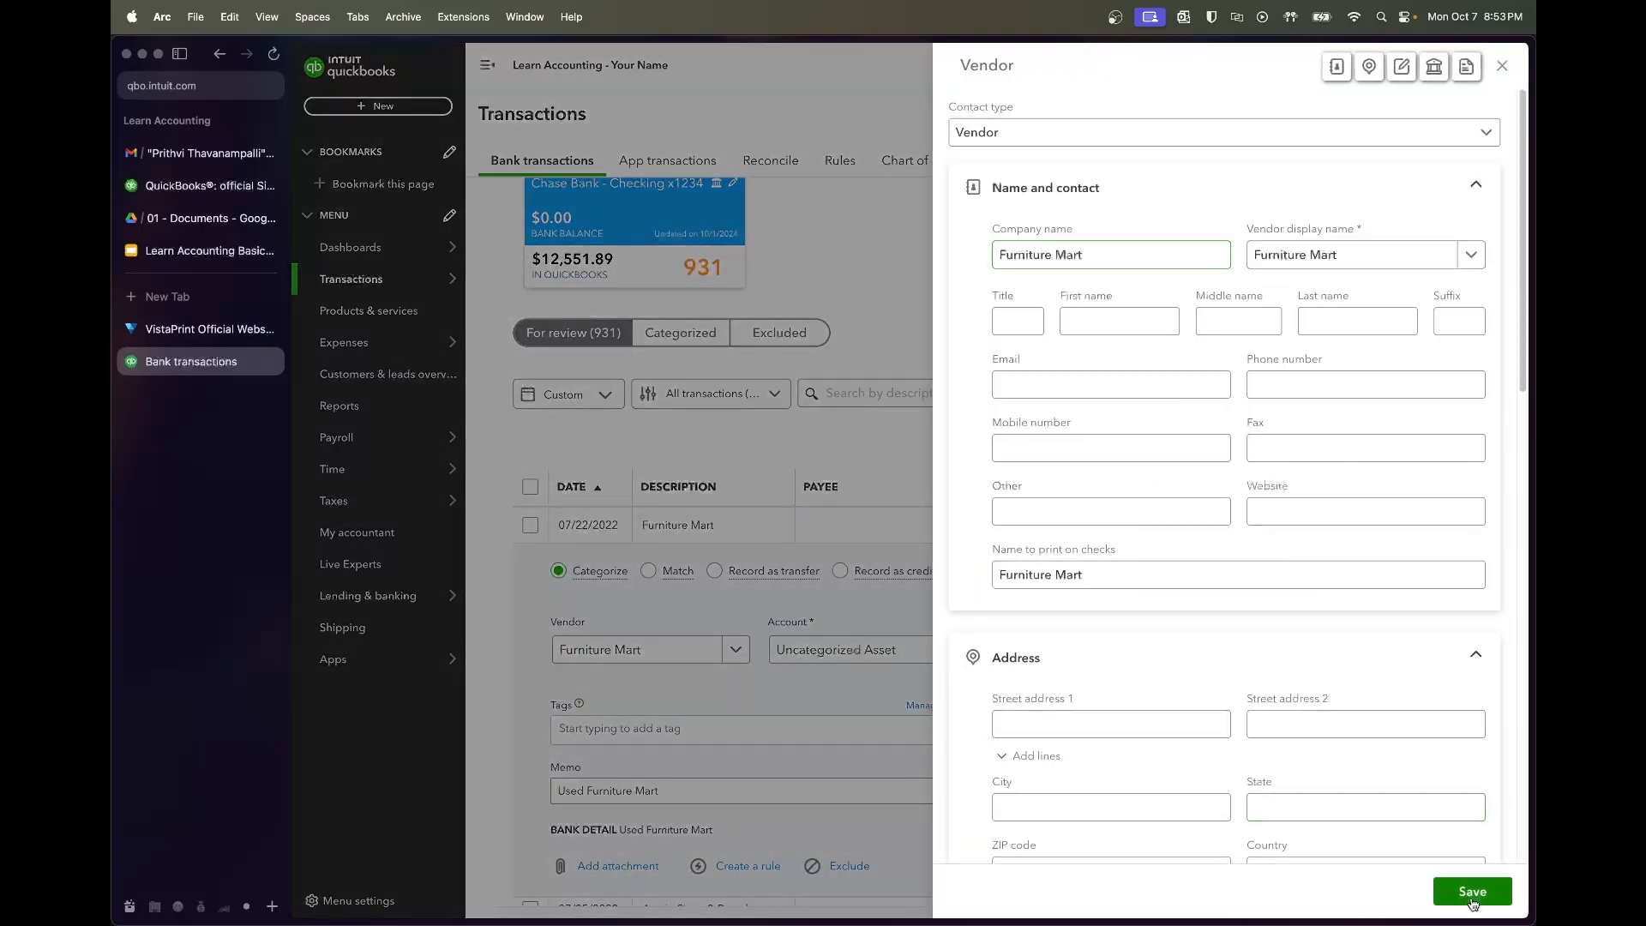
left_click(1472, 895)
Categorize the Furniture Mart transaction under the Furniture fixed asset account and add it to the books
left_click(834, 652)
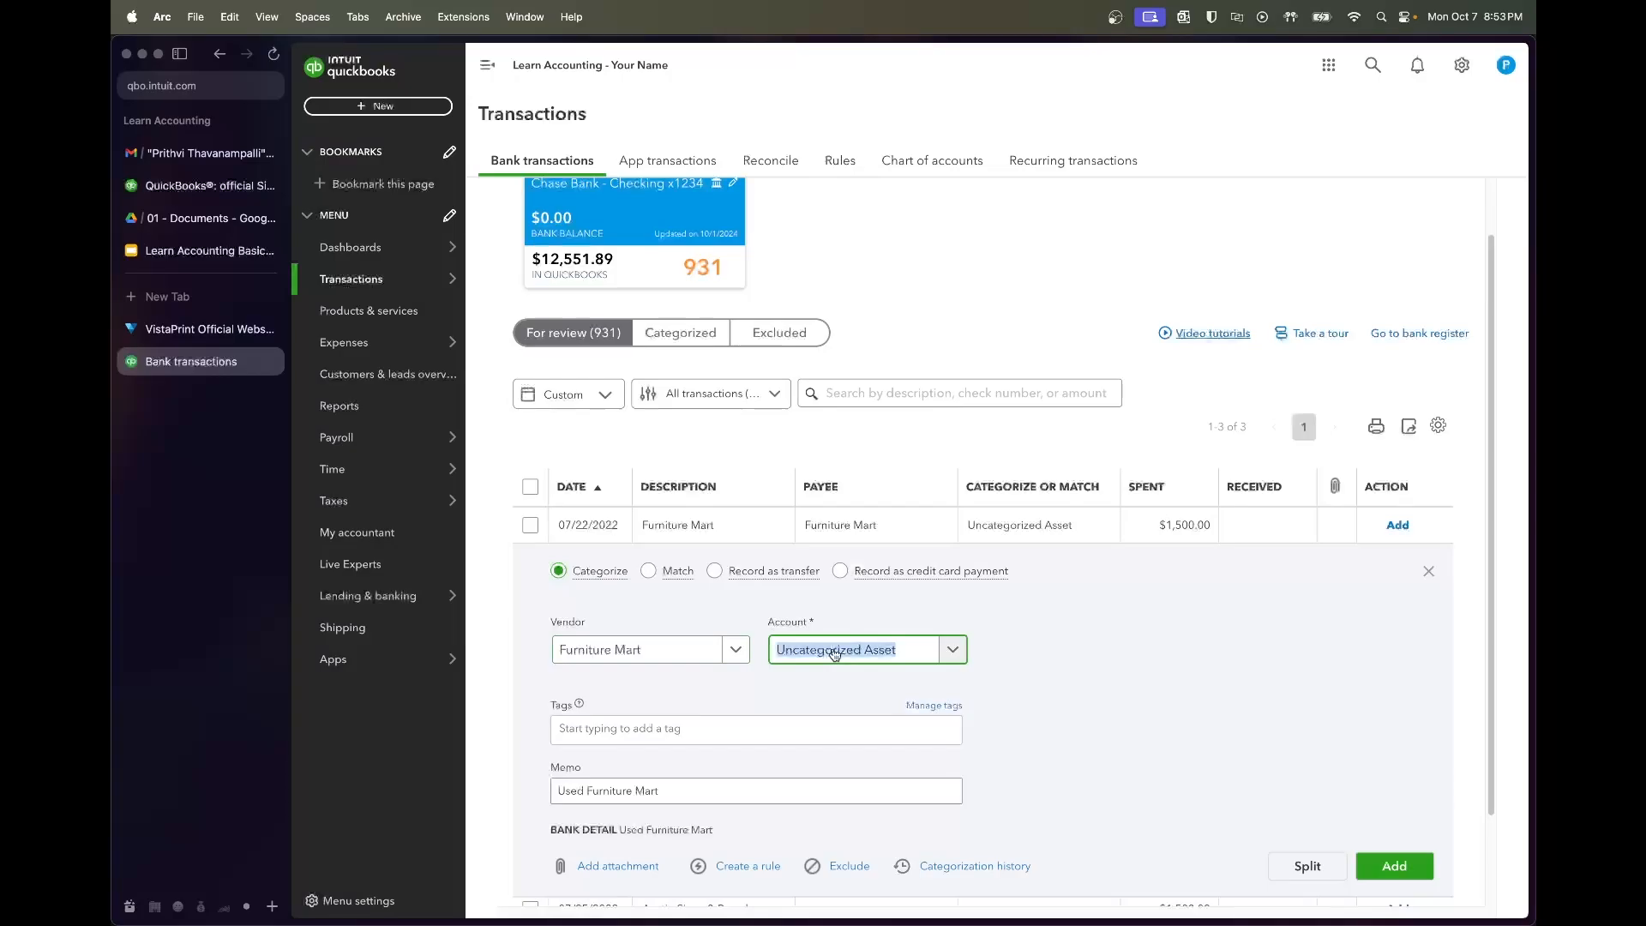
type("fur")
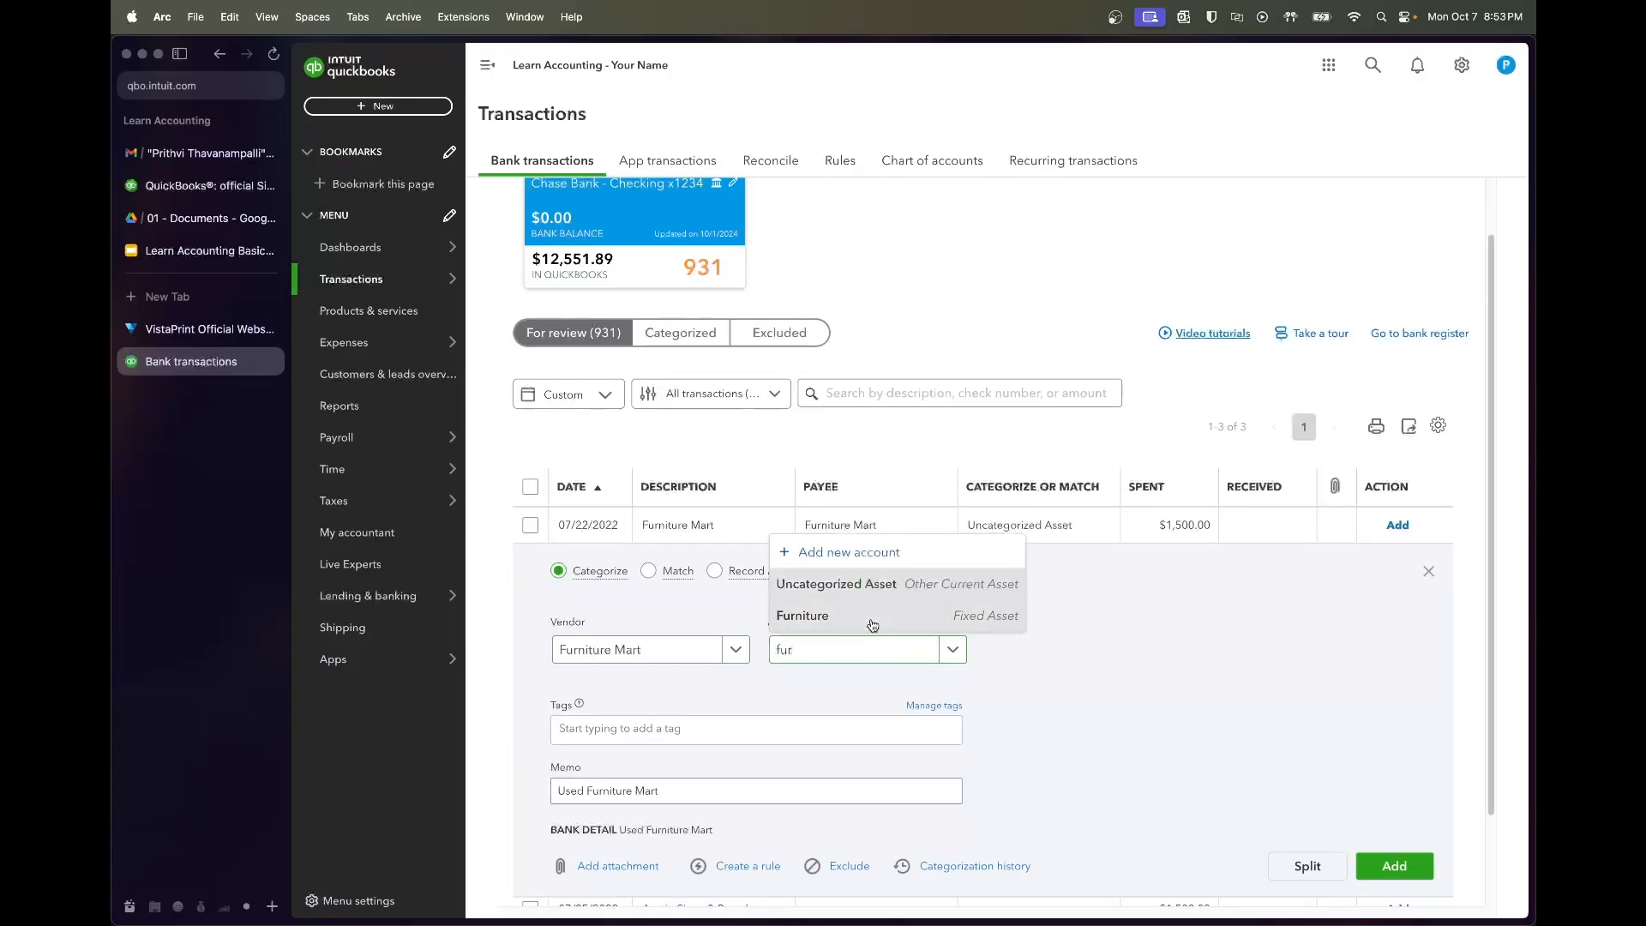
left_click(872, 618)
left_click(1394, 865)
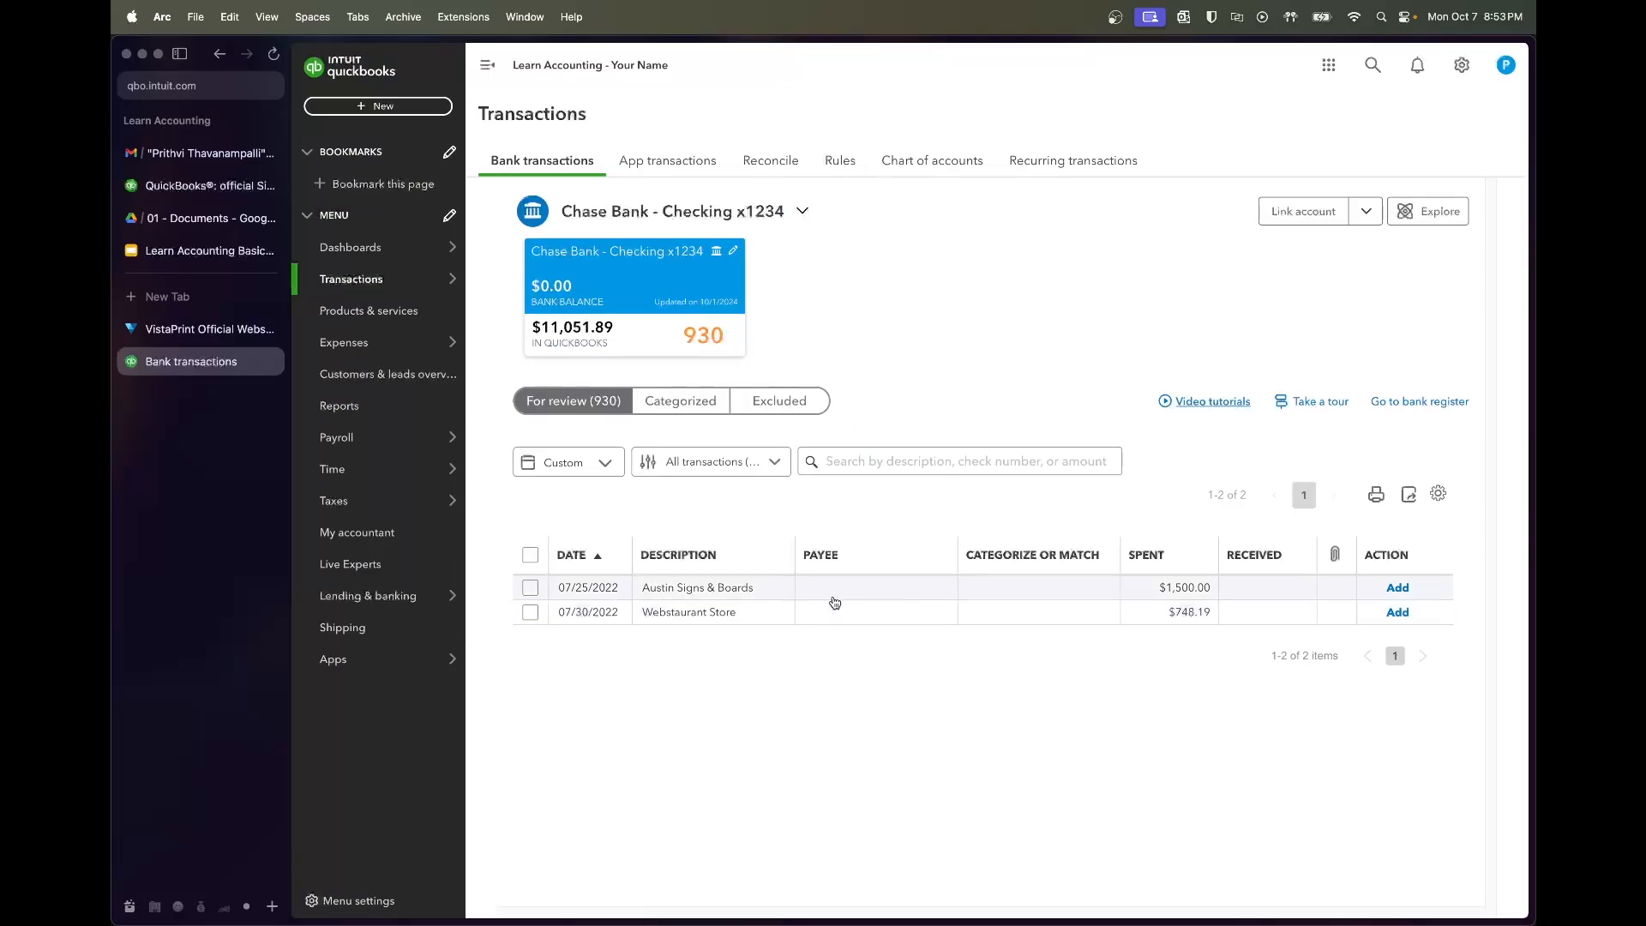
Create the vendor Austin Signs & Boards as payee of the 07/25/2022 Austin Signs & Boards transaction
left_click(834, 603)
left_click(675, 648)
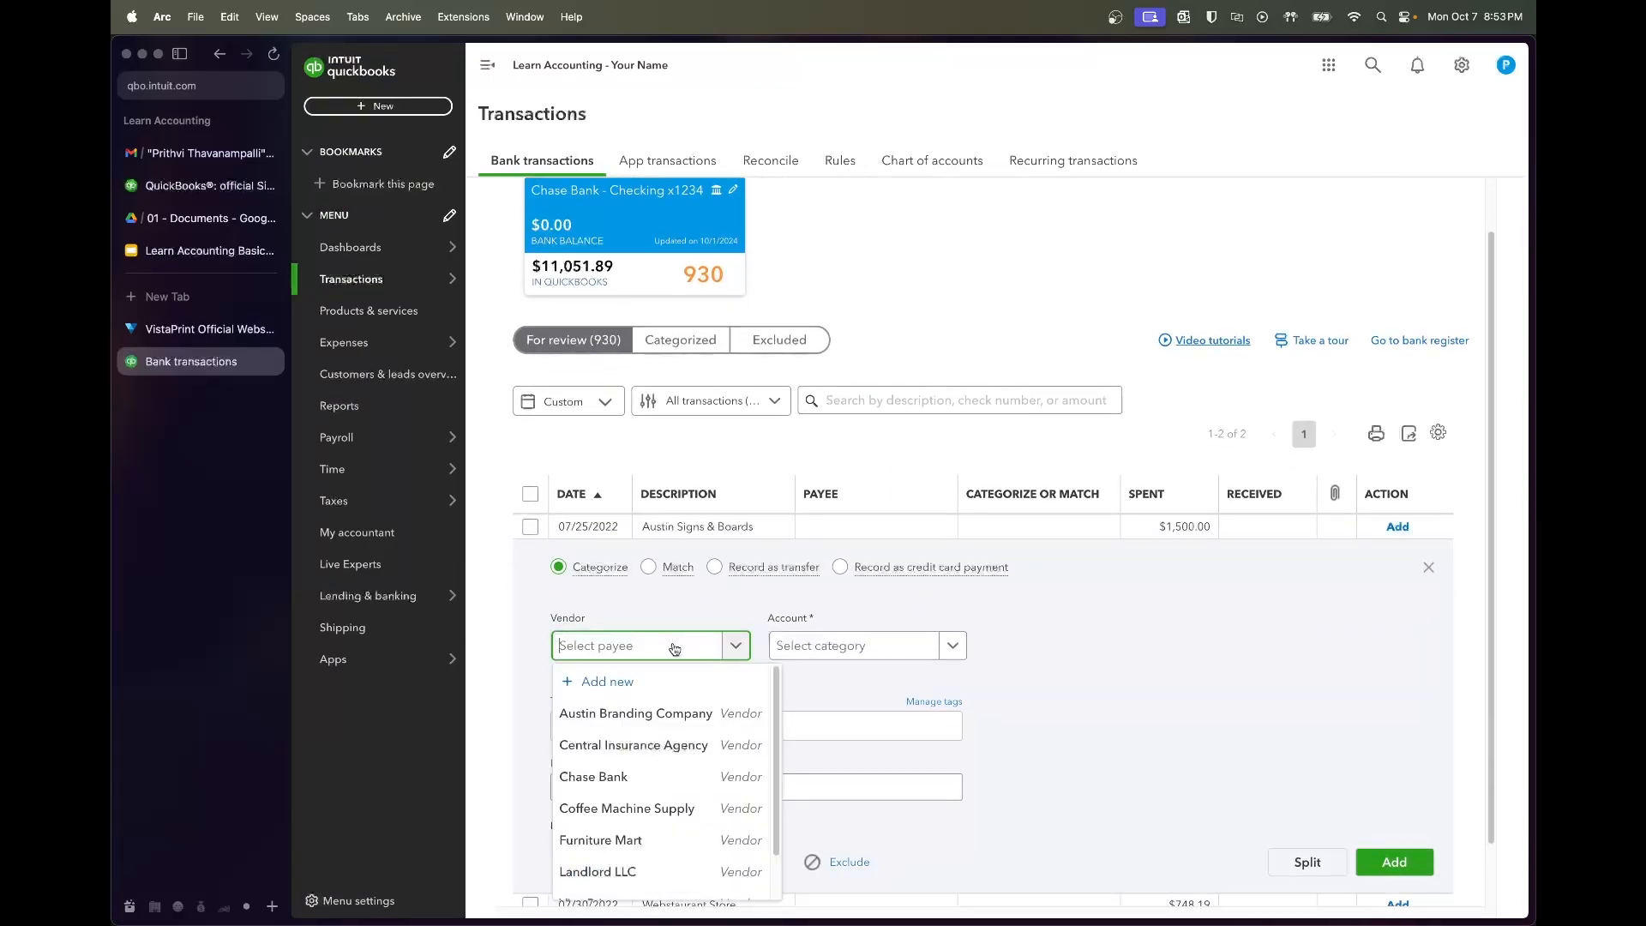
type("Austin Signs & Boards")
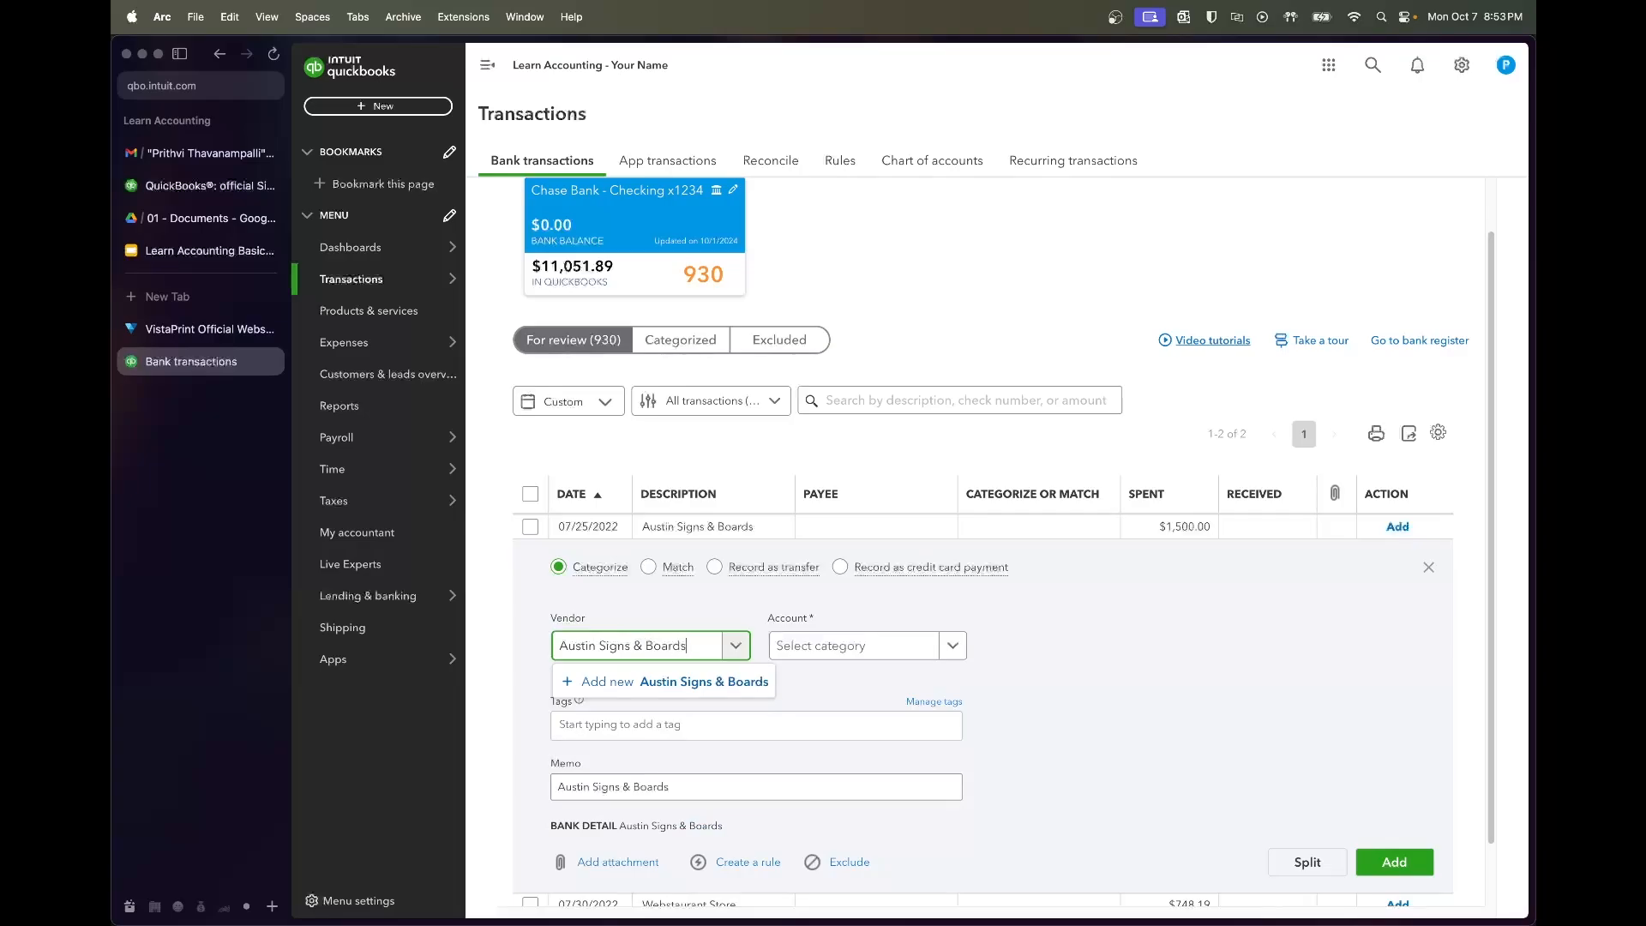
left_click(691, 679)
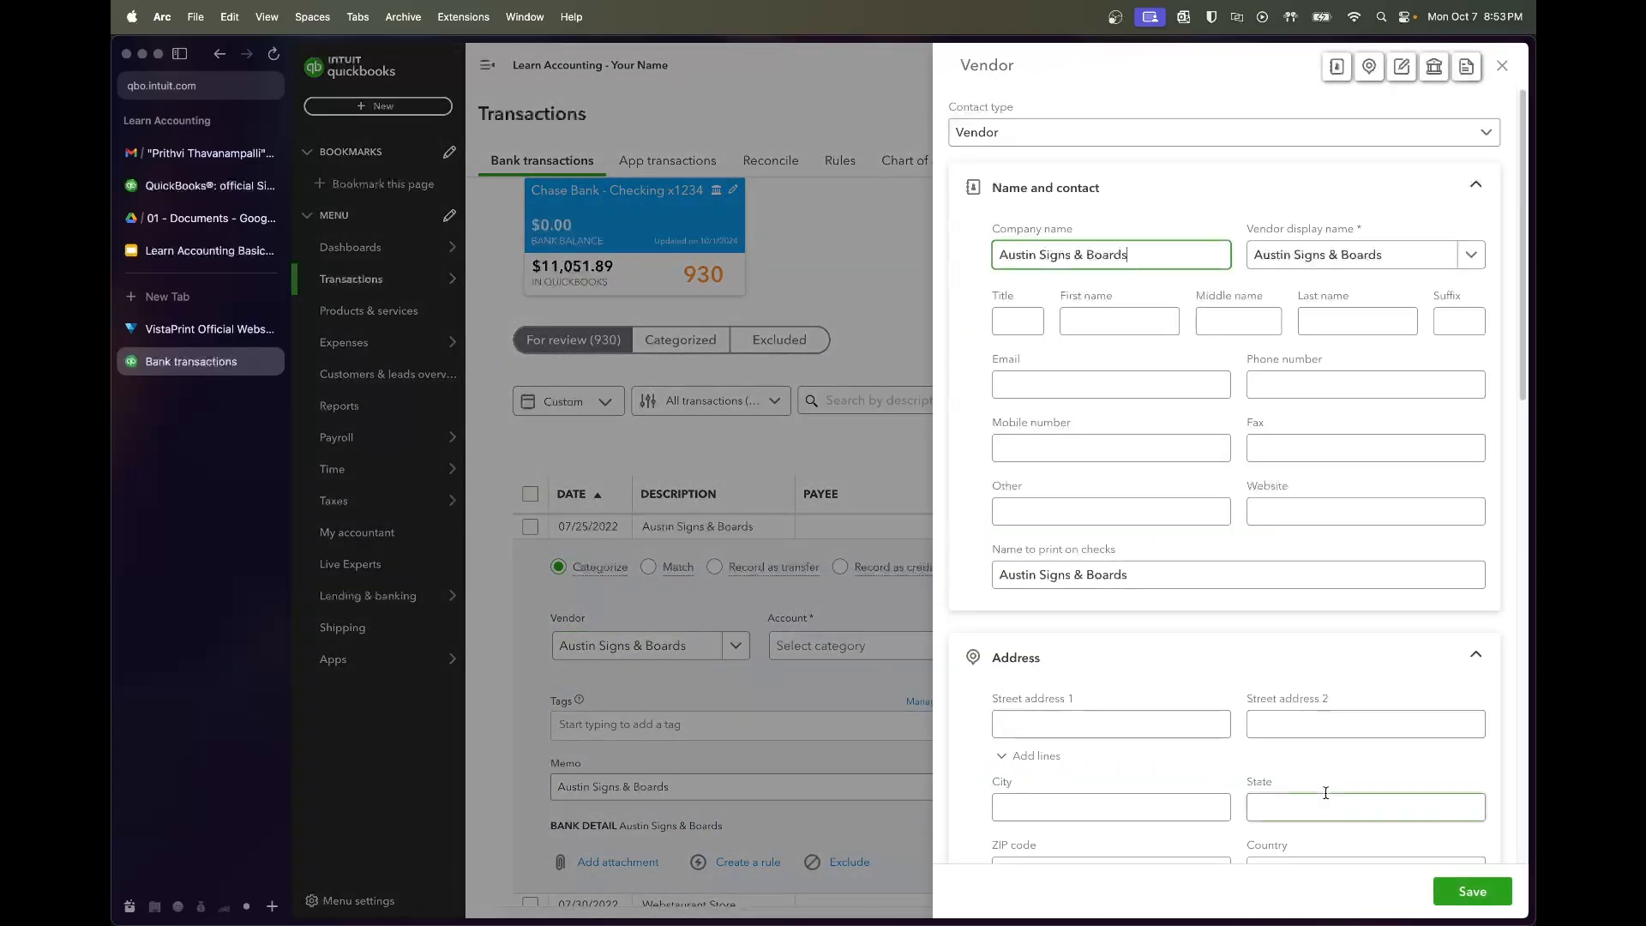
left_click(1450, 898)
Categorize the Austin Signs & Boards transaction under the Signage fixed asset account and add it to the books
left_click(811, 649)
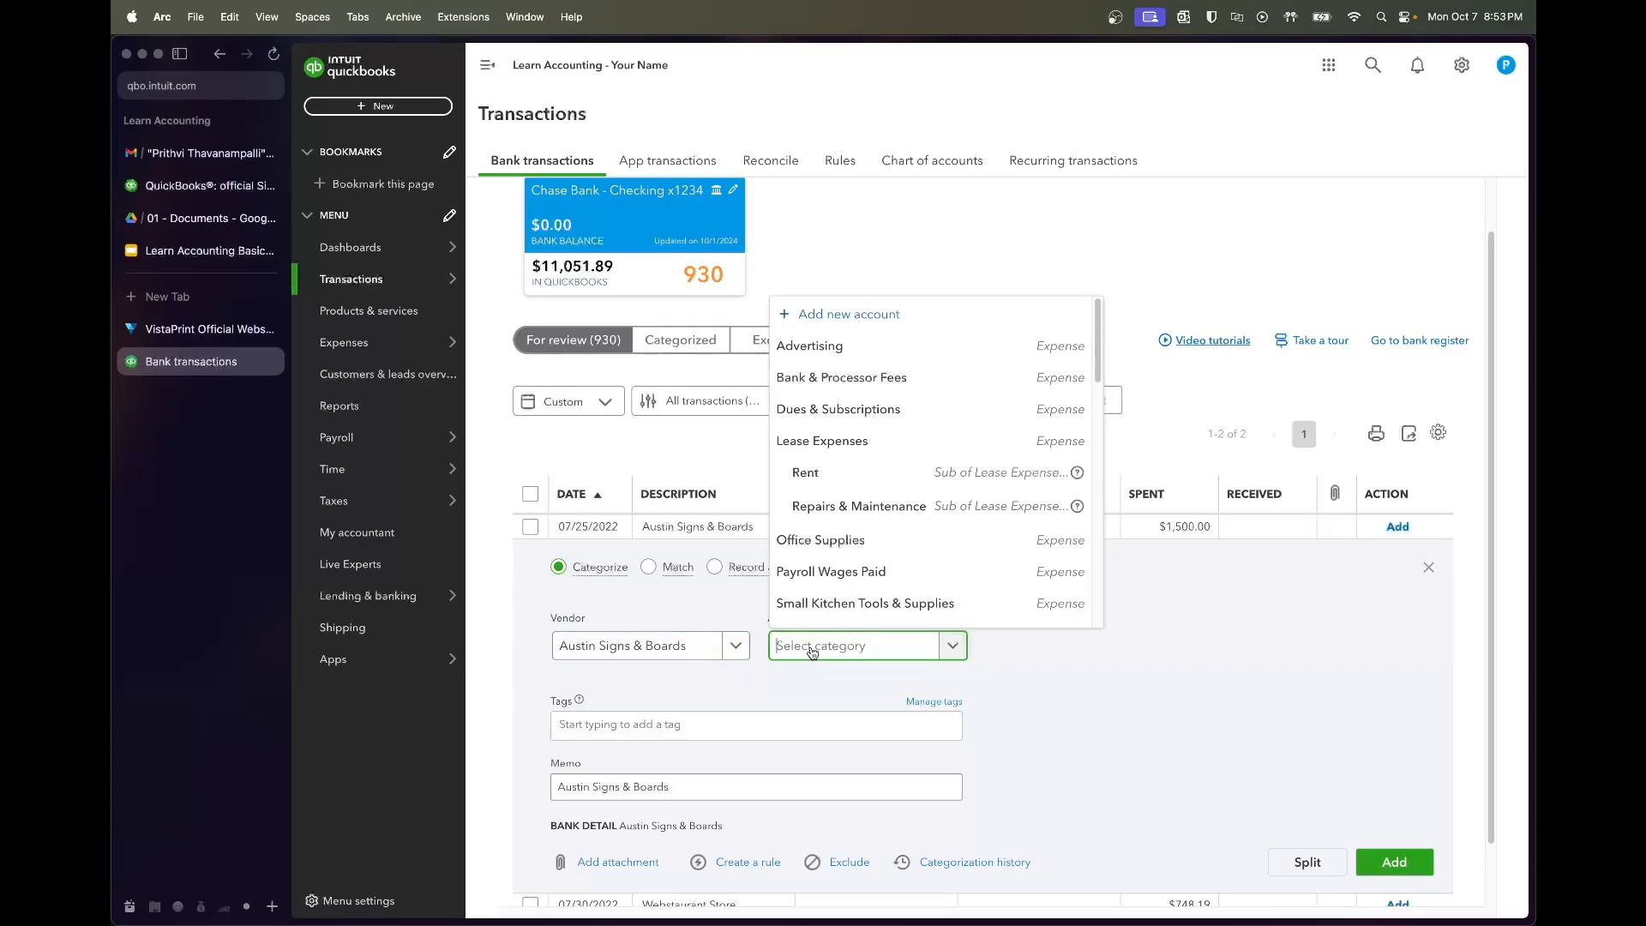
type("sign")
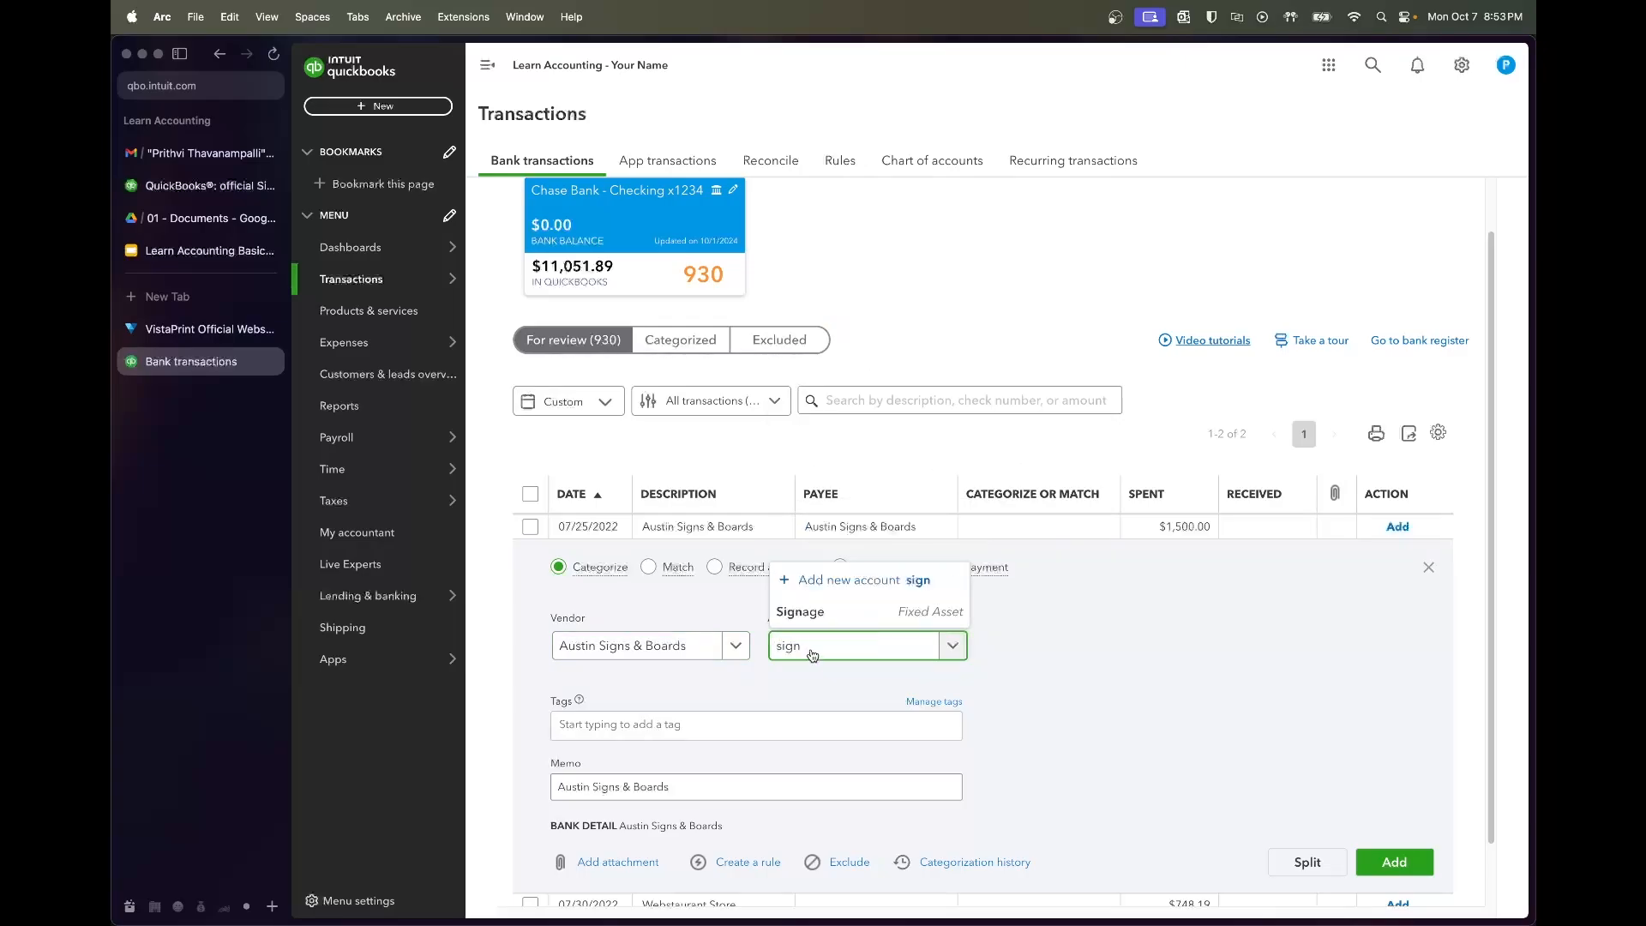
left_click(812, 612)
left_click(1406, 873)
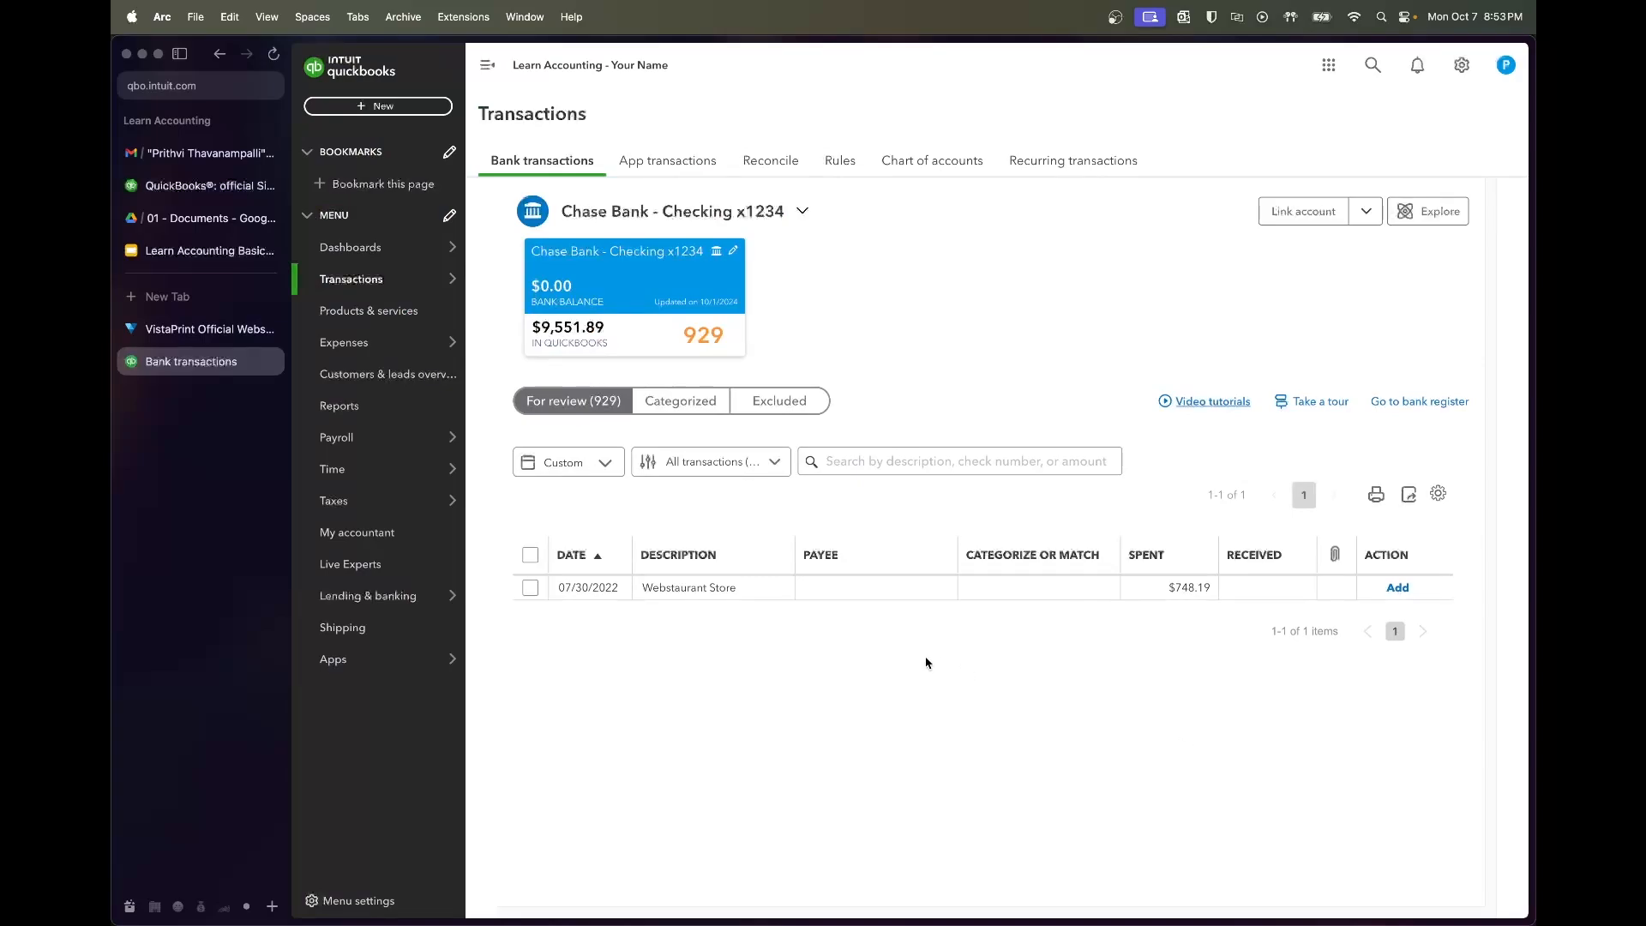
Create the vendor Webstaurant Store as payee of the 07/30/2022 Webstaurant Store transaction
left_click(750, 591)
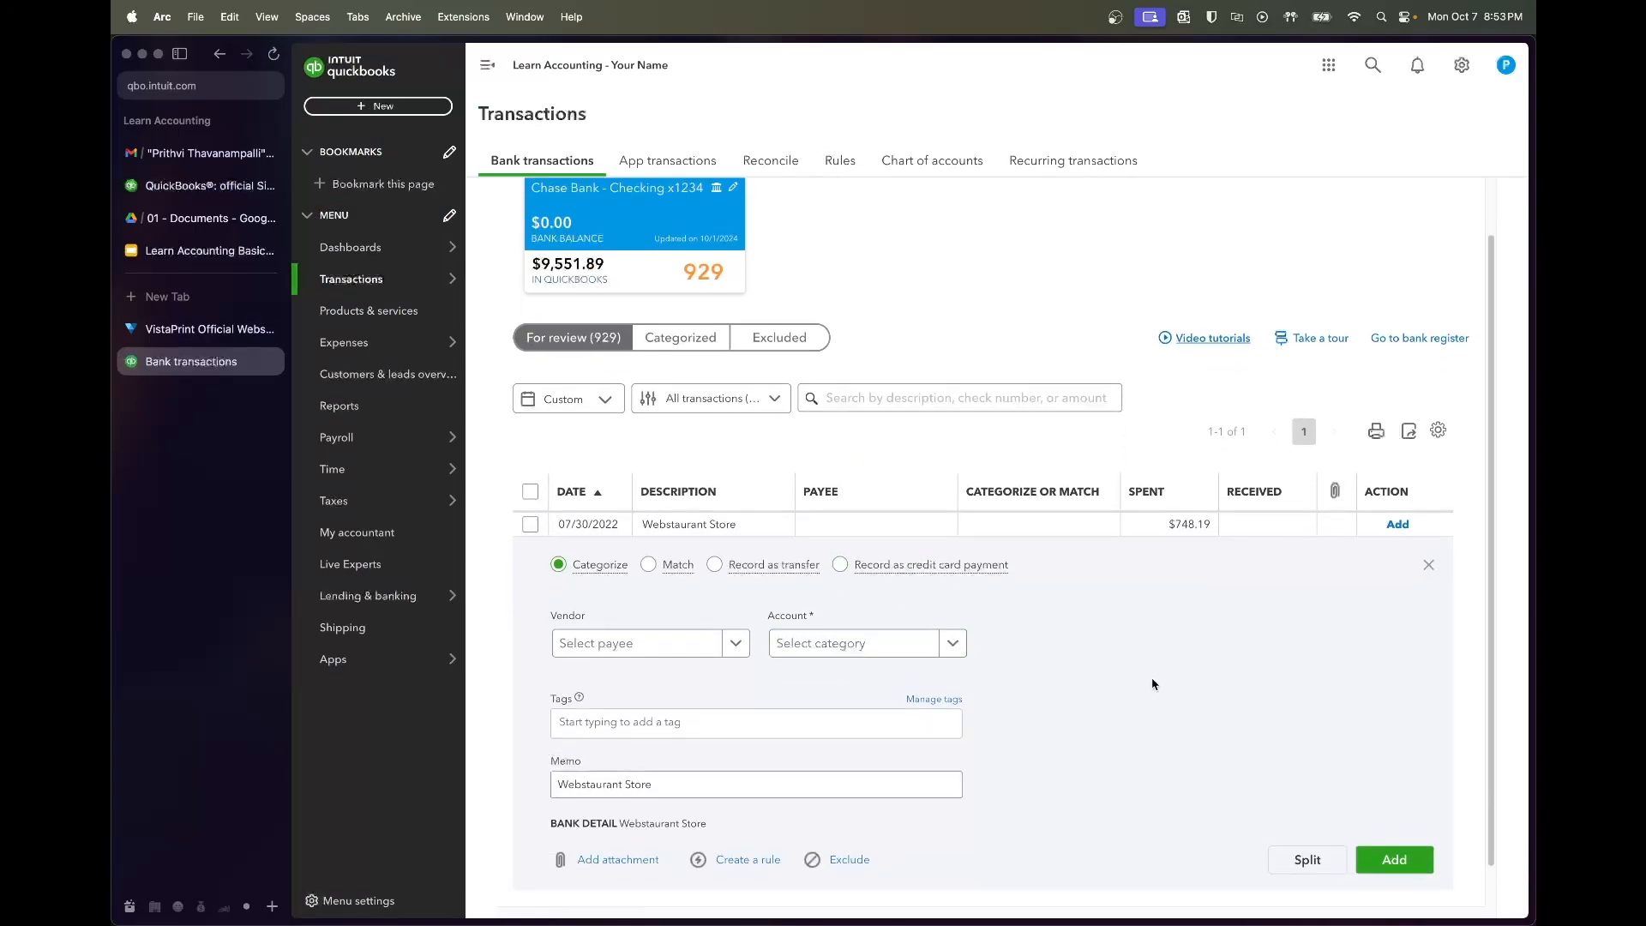
left_click(665, 651)
type("Webstau")
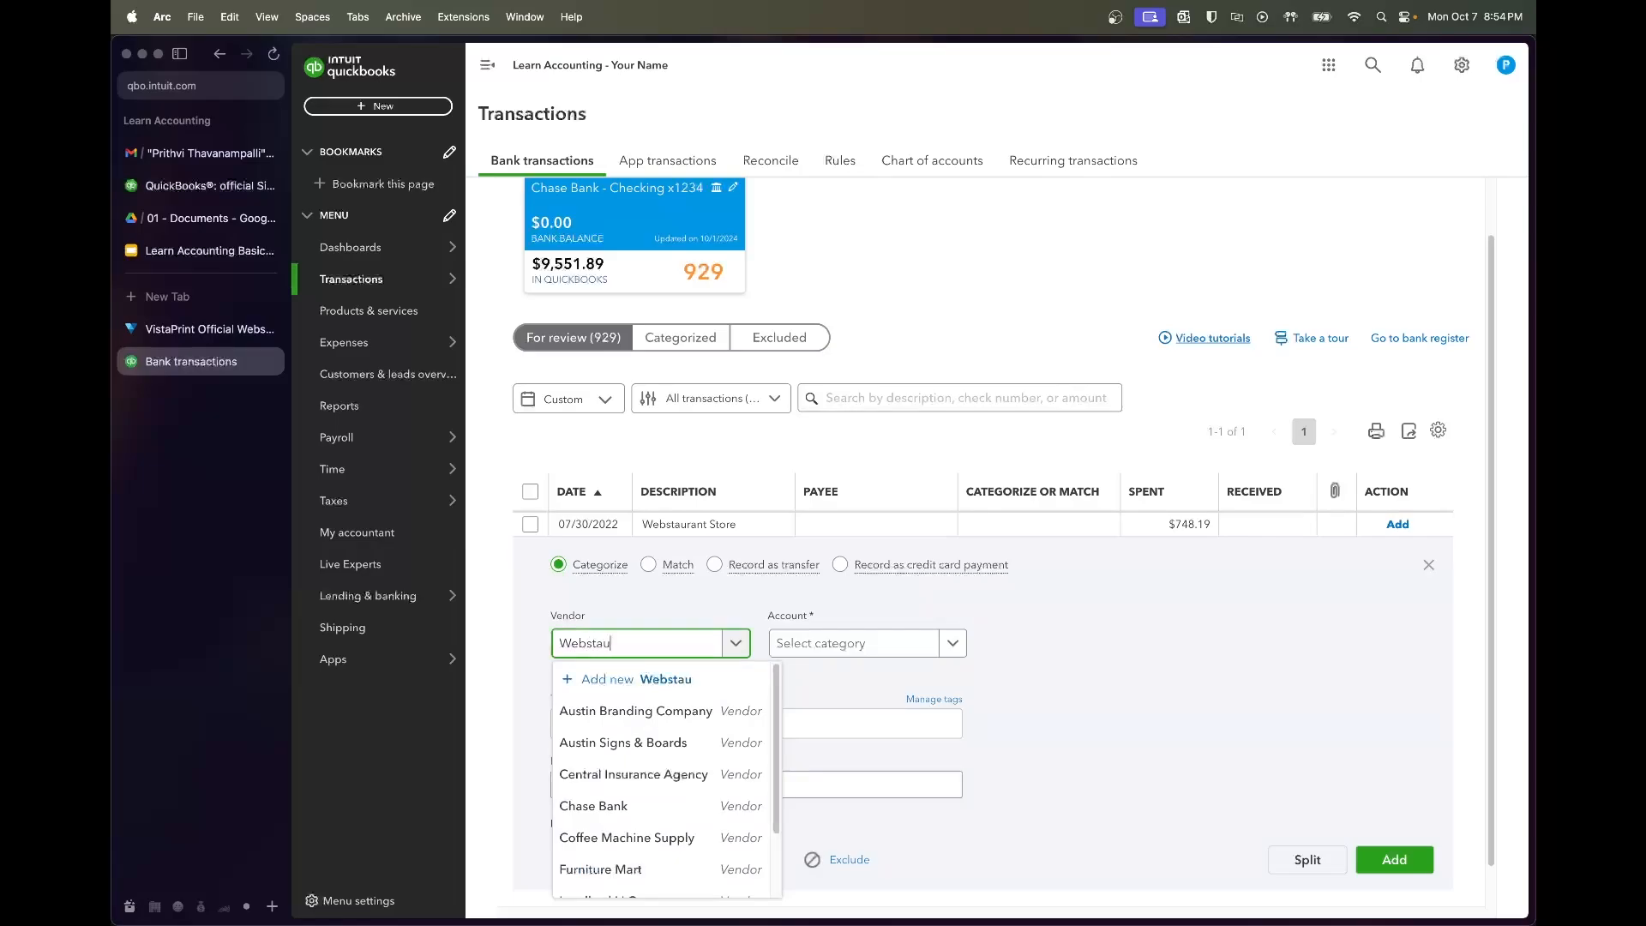
type("rant Store")
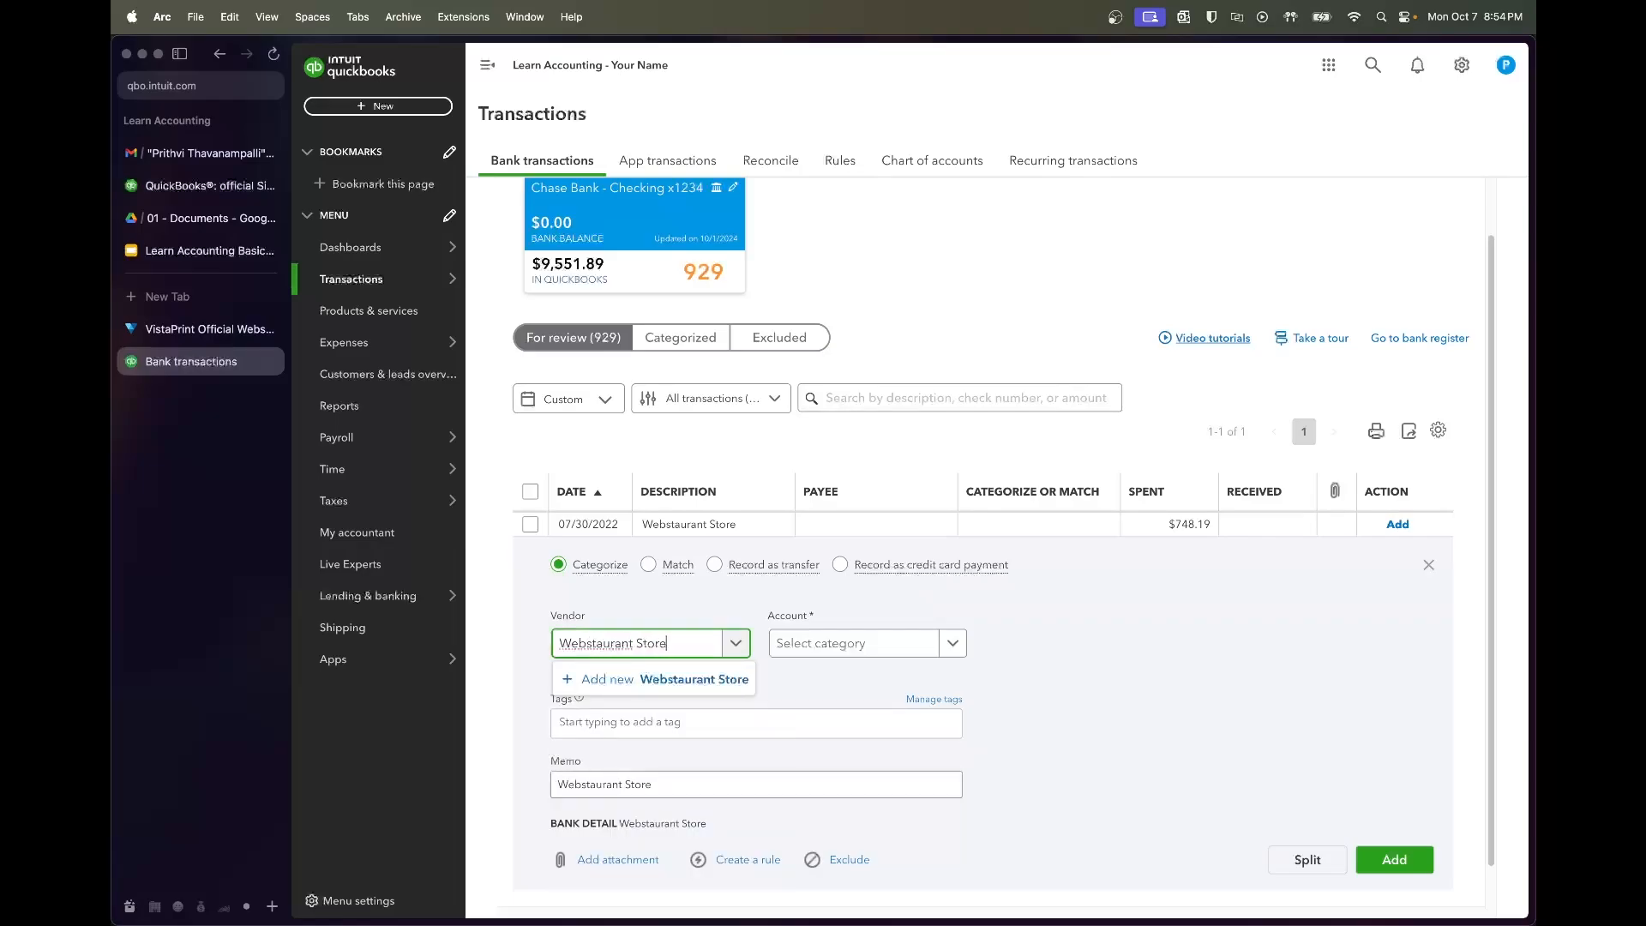
left_click(662, 679)
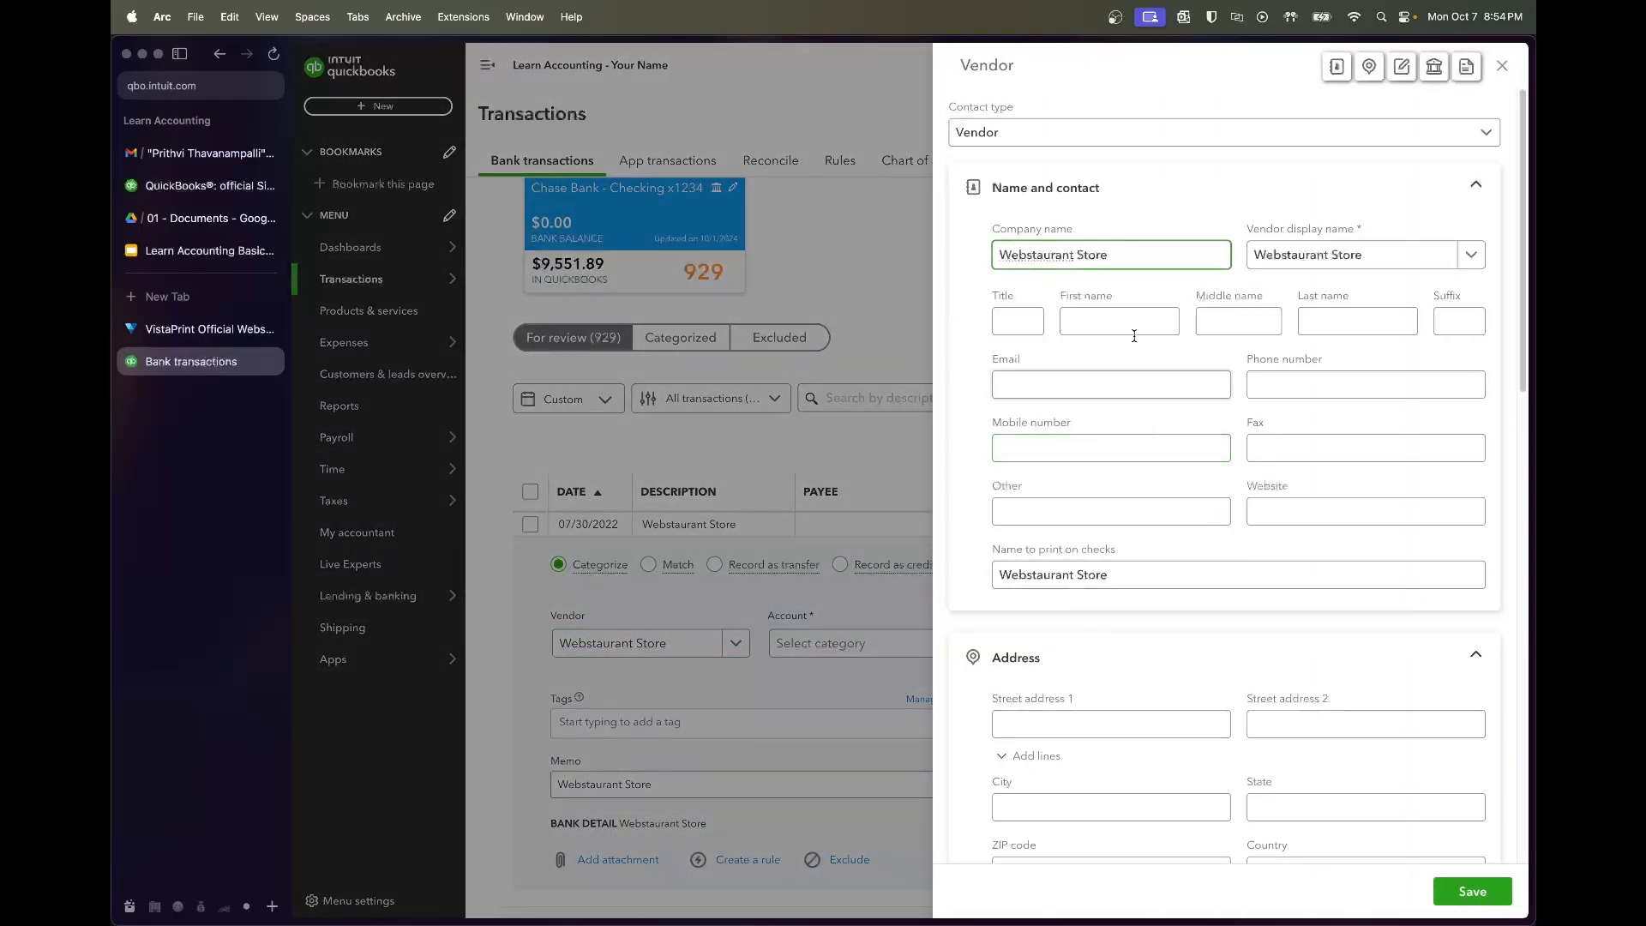
left_click(1469, 883)
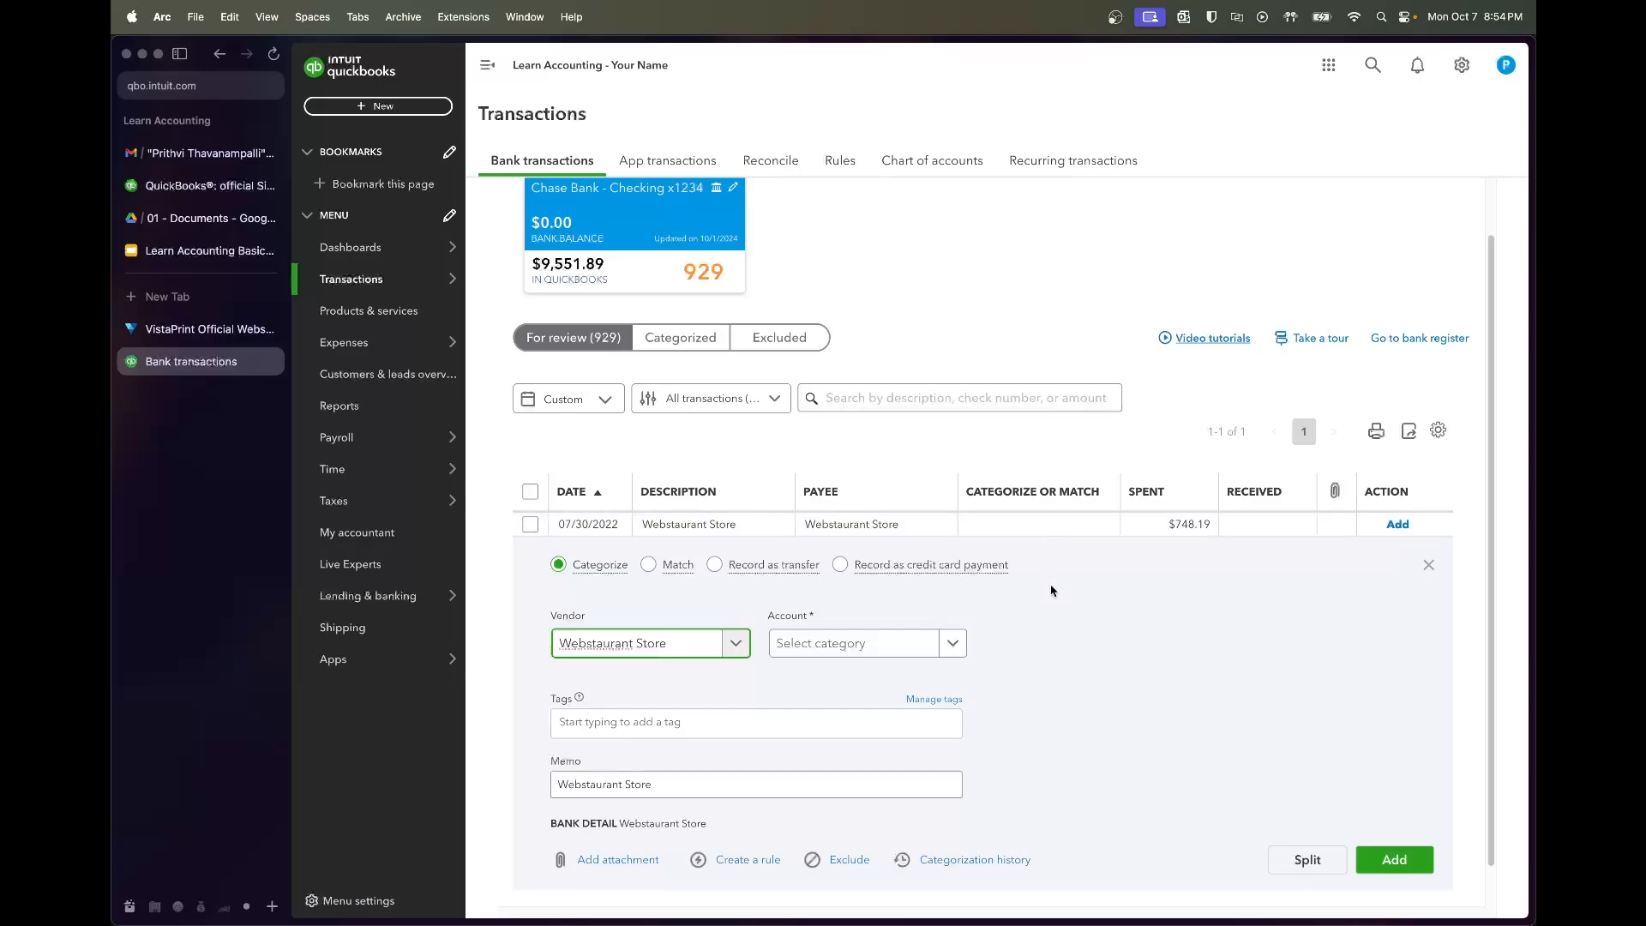
Categorize the Webstaurant Store transaction under the Small Kitchen Tools & Supplies expense account and add it to the books
key("Tab")
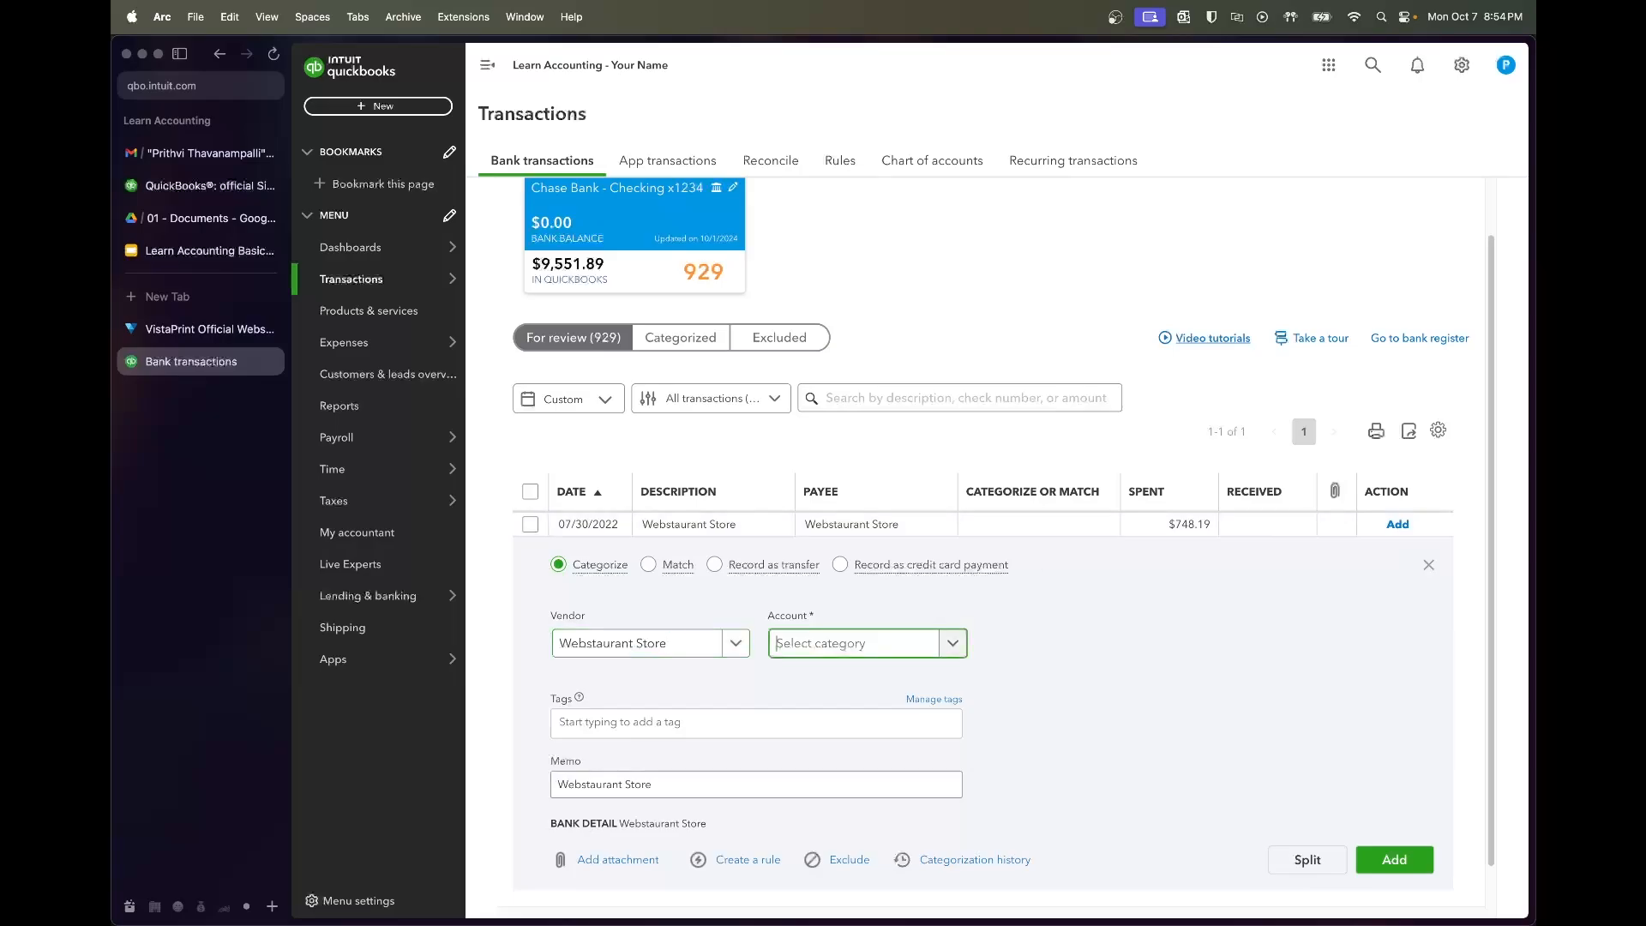
type("Small")
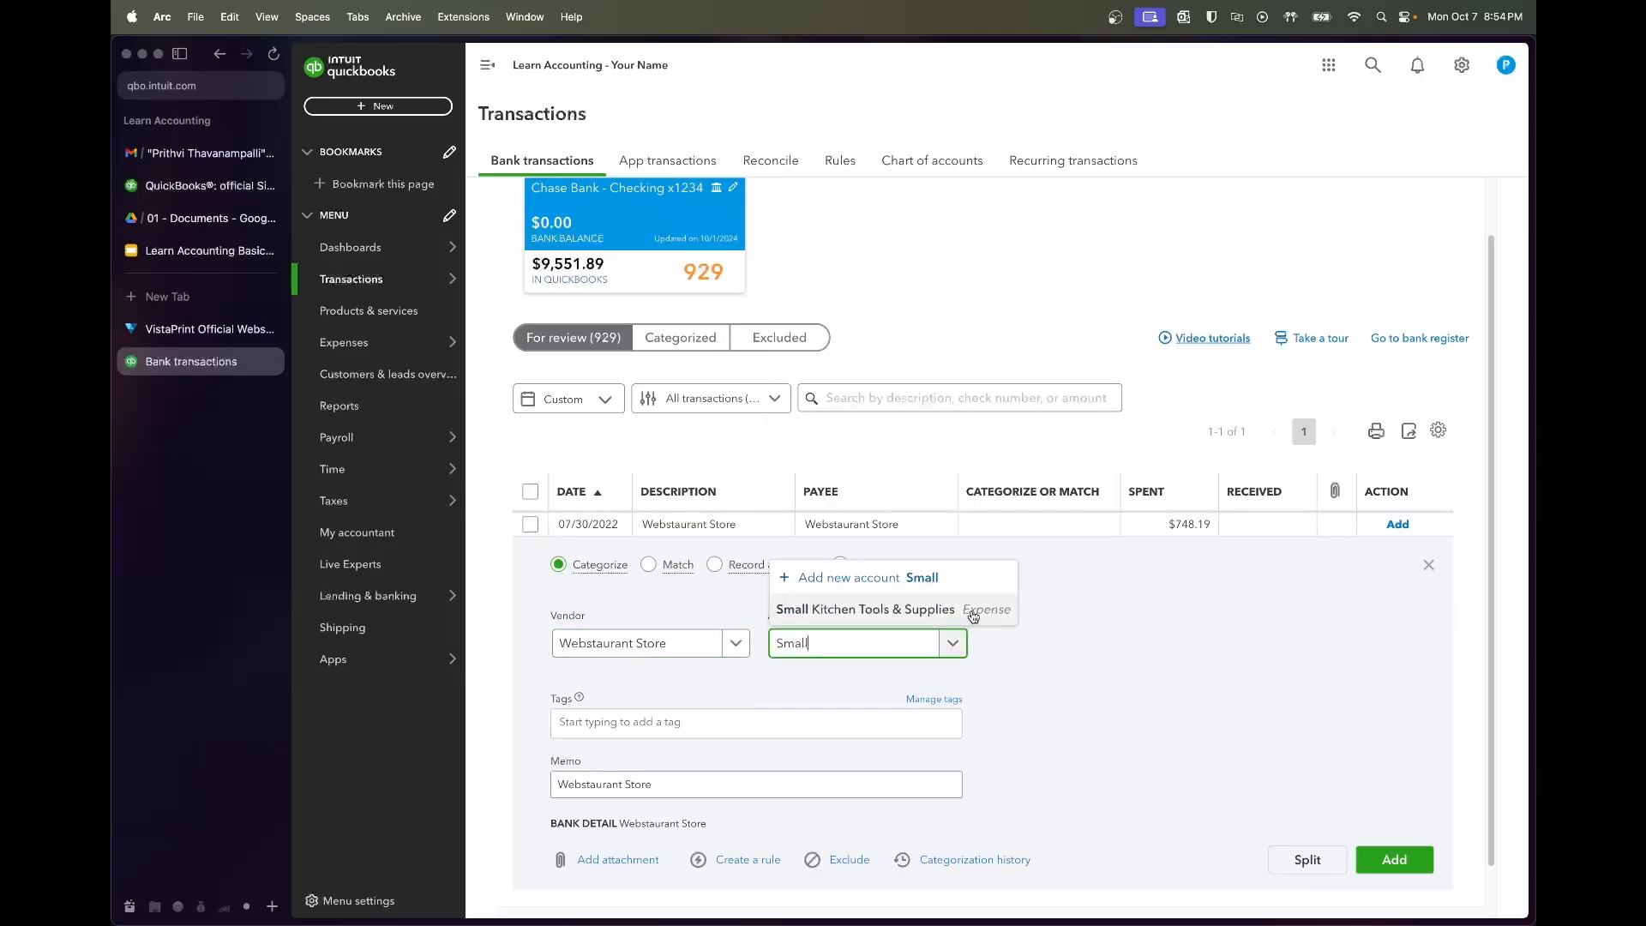
left_click(977, 609)
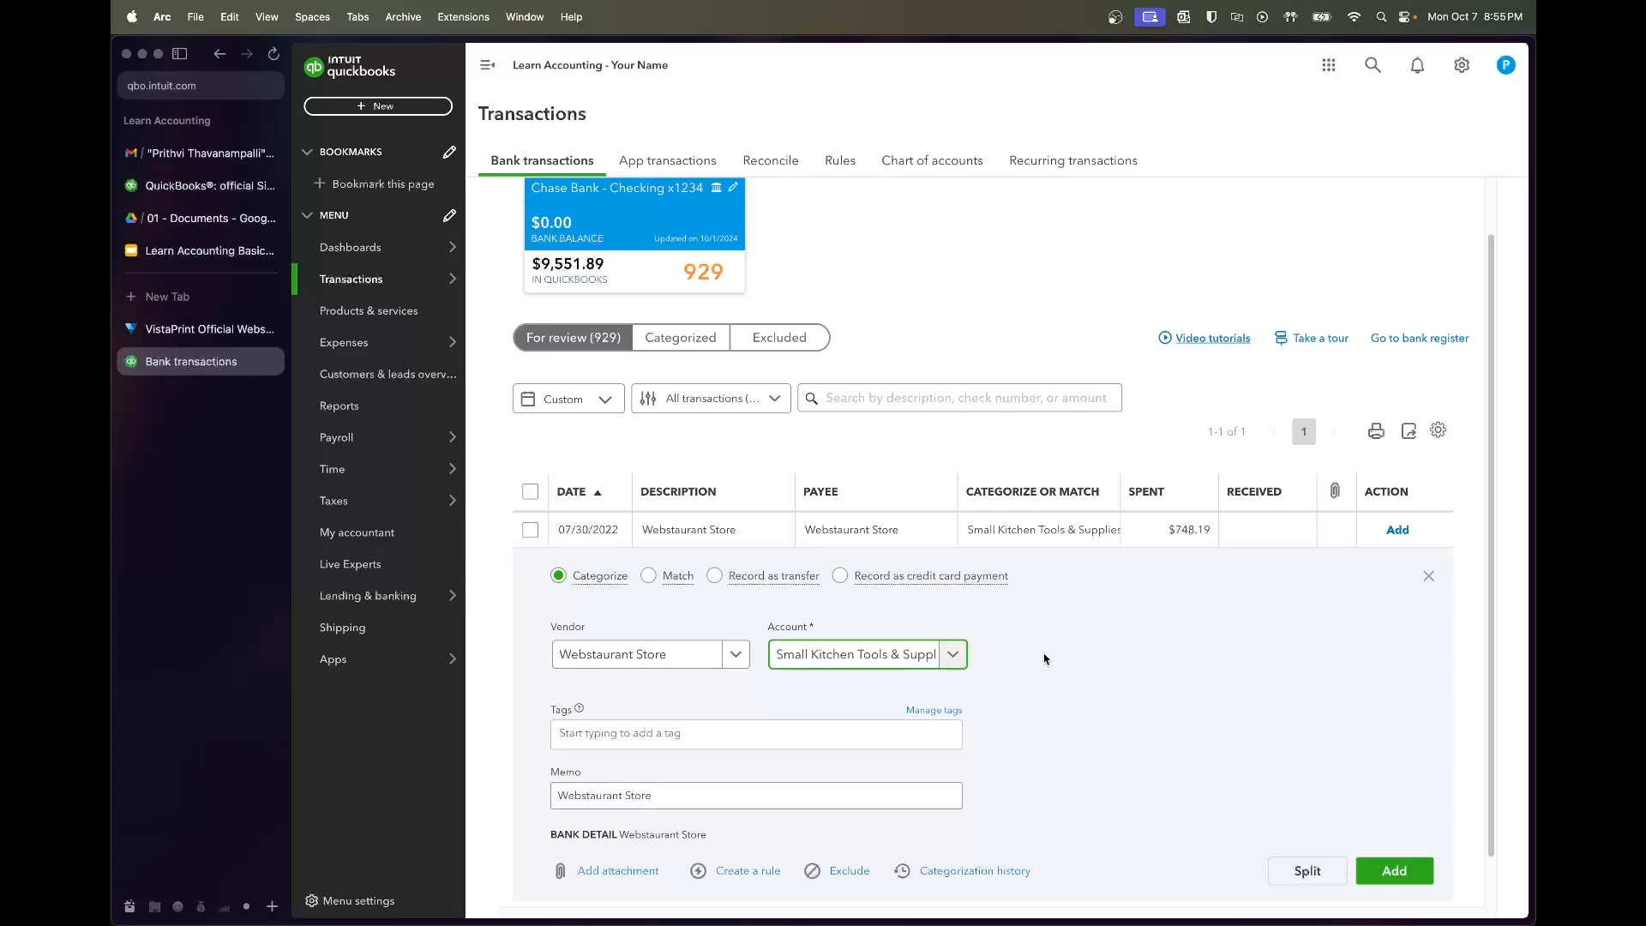
left_click(911, 656)
left_click(1063, 657)
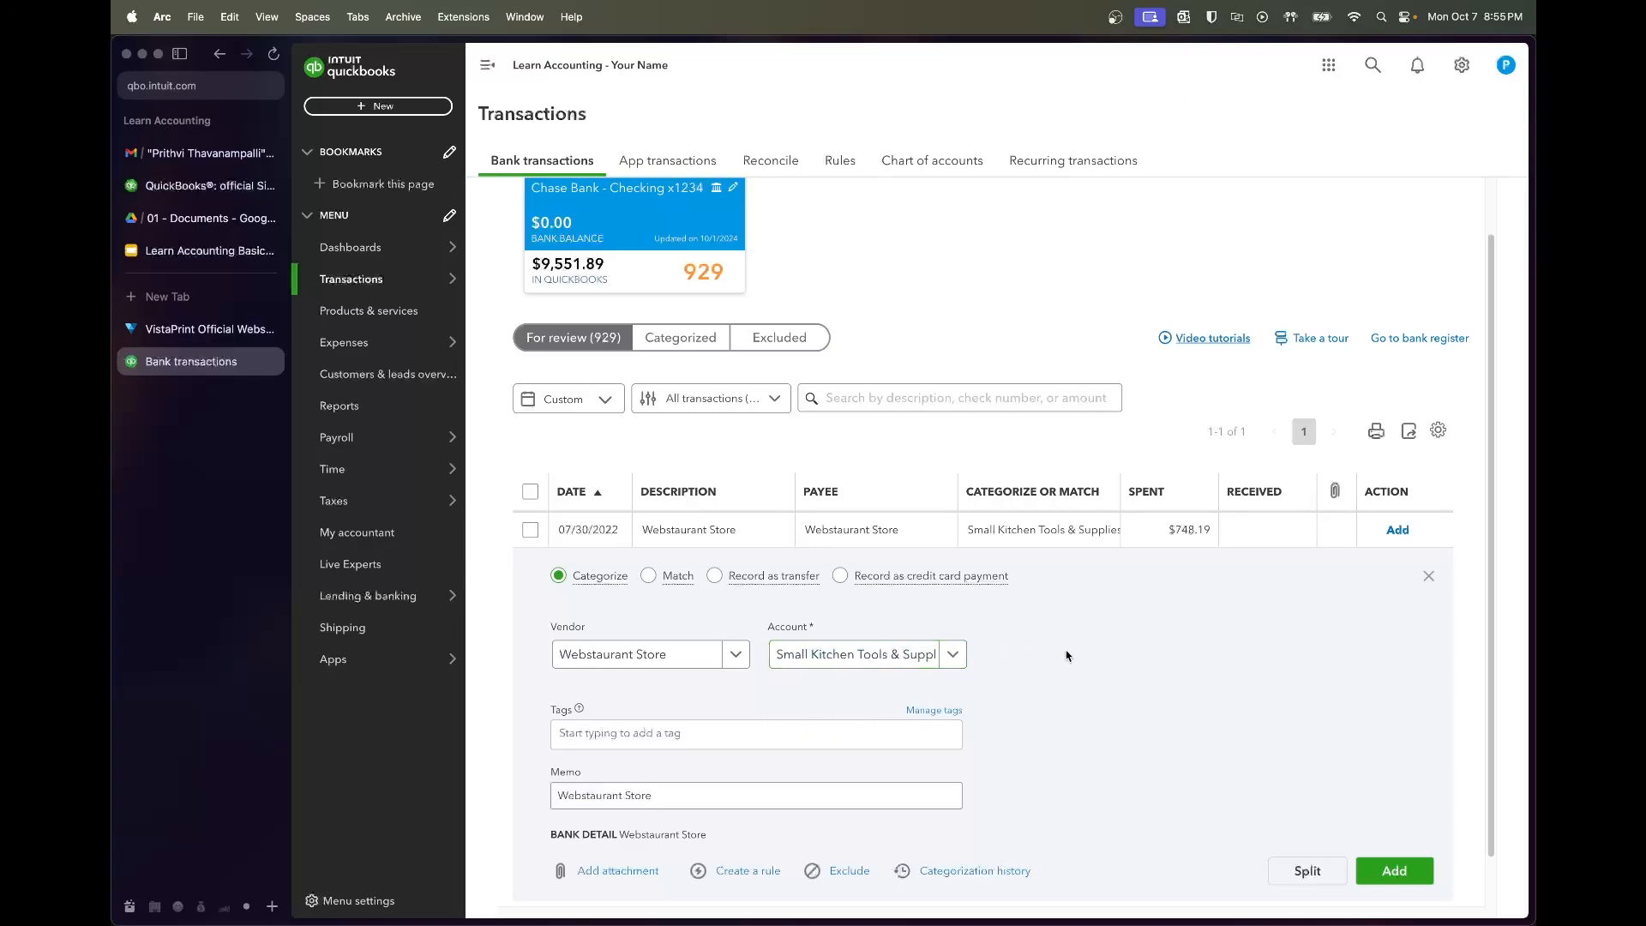
scroll(1065, 656, "down", 2)
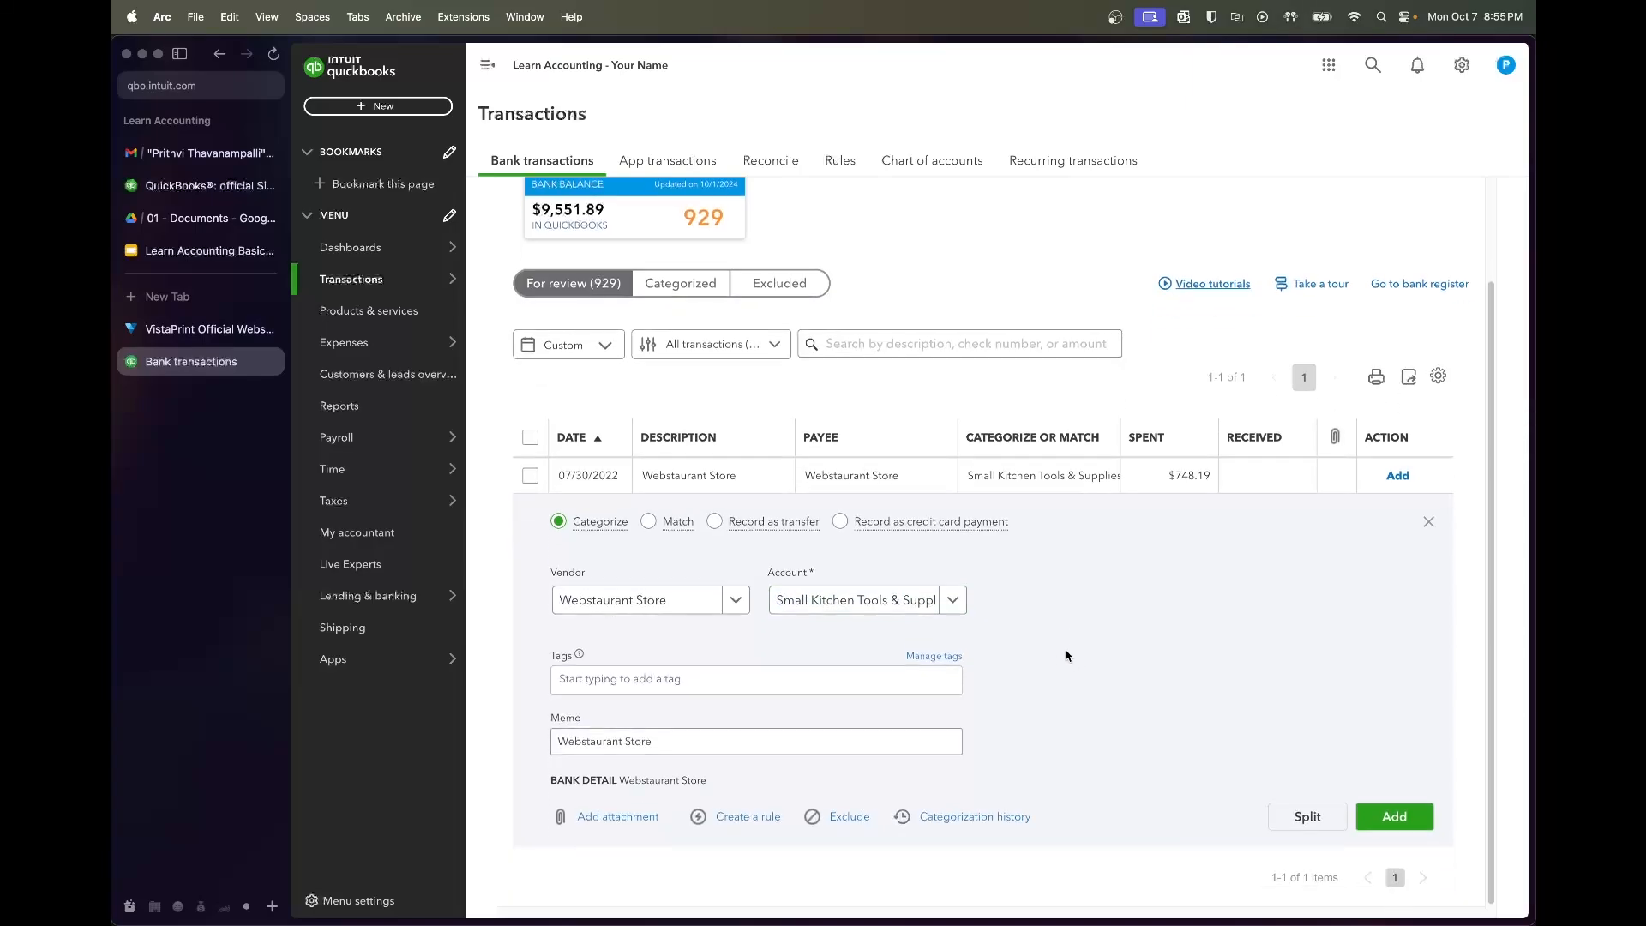
left_click(1392, 817)
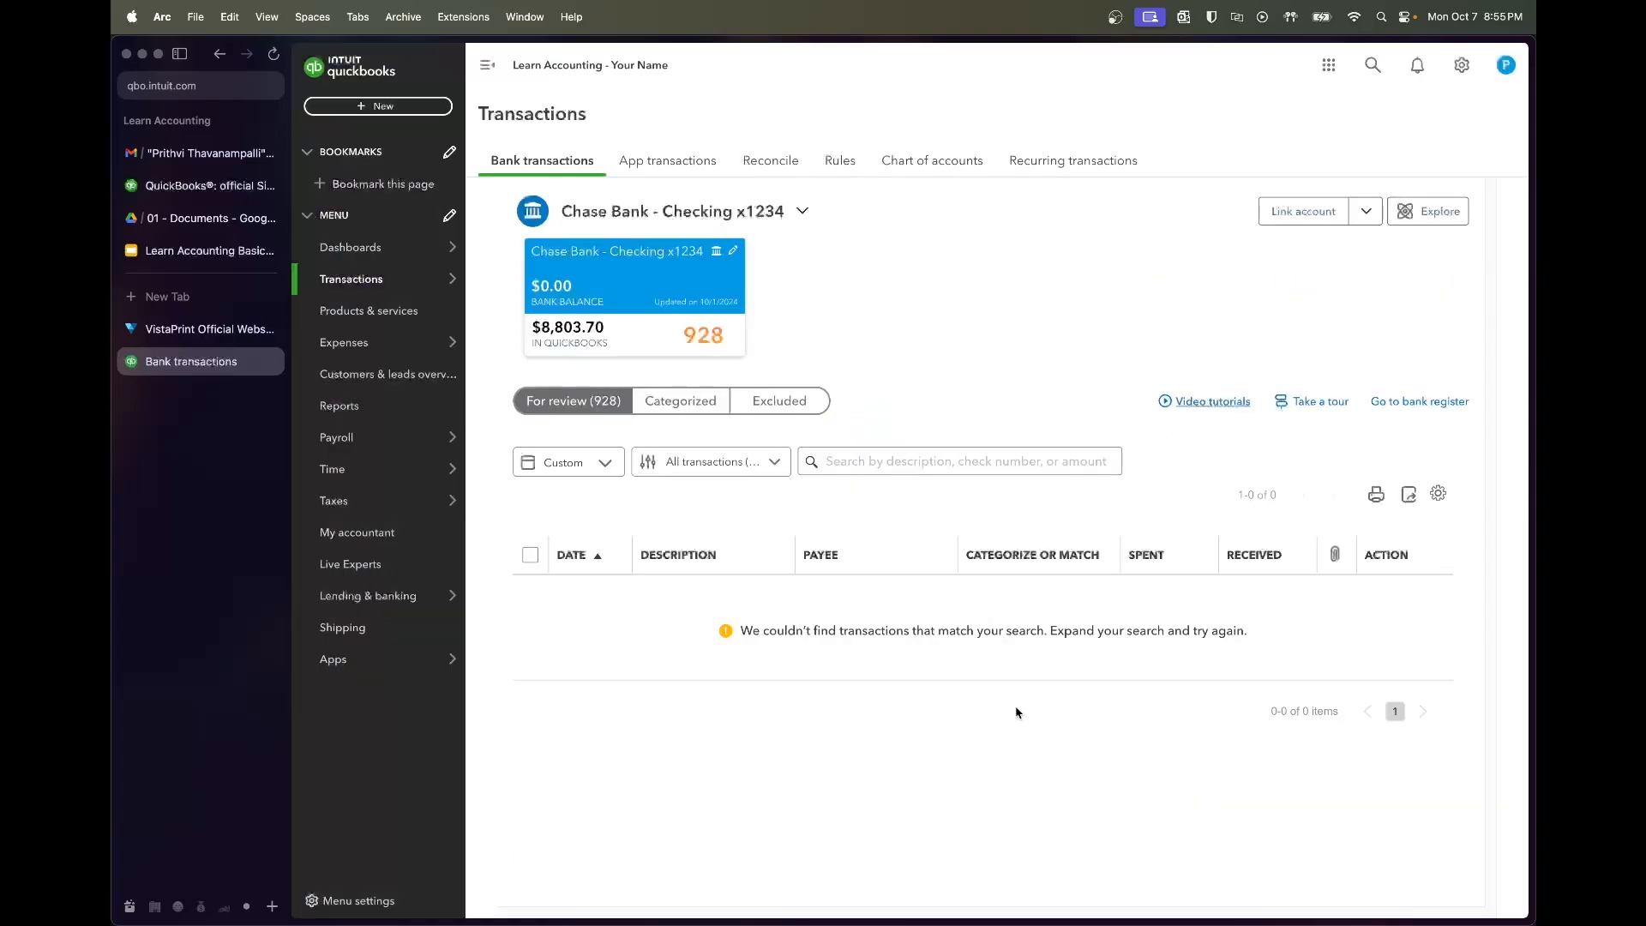